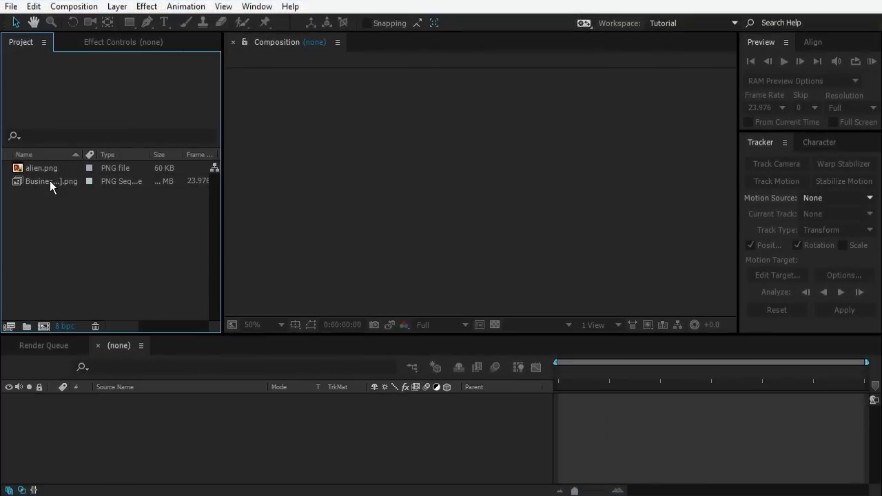
- Create a composition from the BusinessCard PNG sequence and set the current time to 0:00:03:06
drag(50, 181, 475, 187)
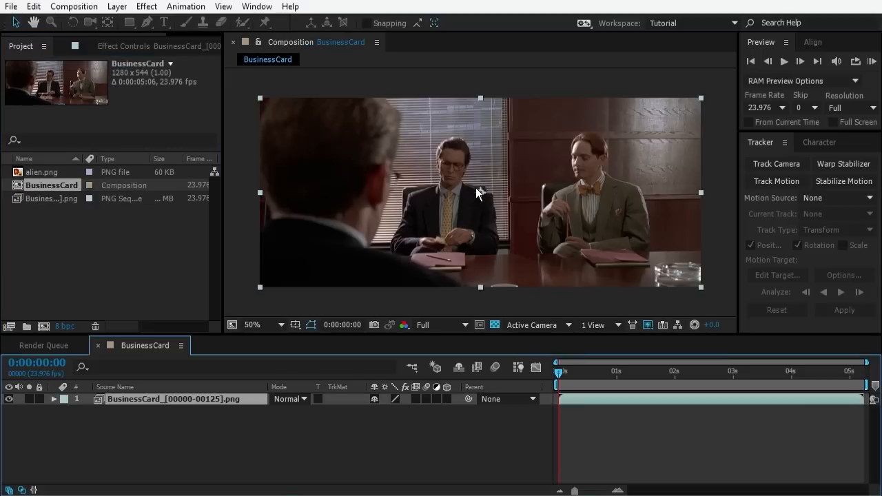
drag(619, 371, 747, 376)
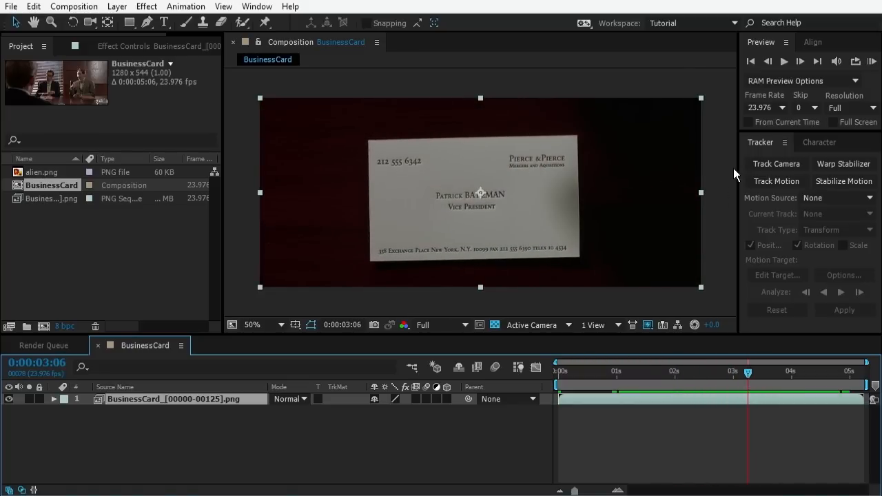
- Start Track Motion on the BusinessCard layer and place Track Point 1 on the business card's lower-left corner
click(768, 145)
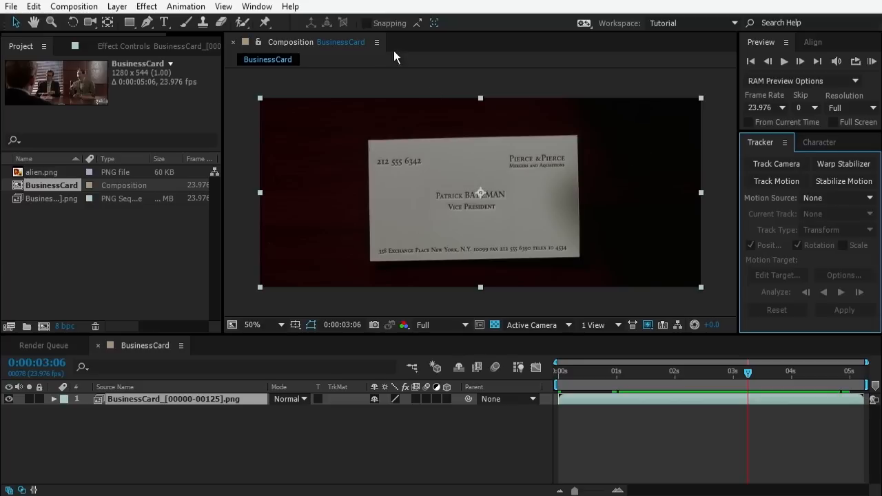
click(256, 6)
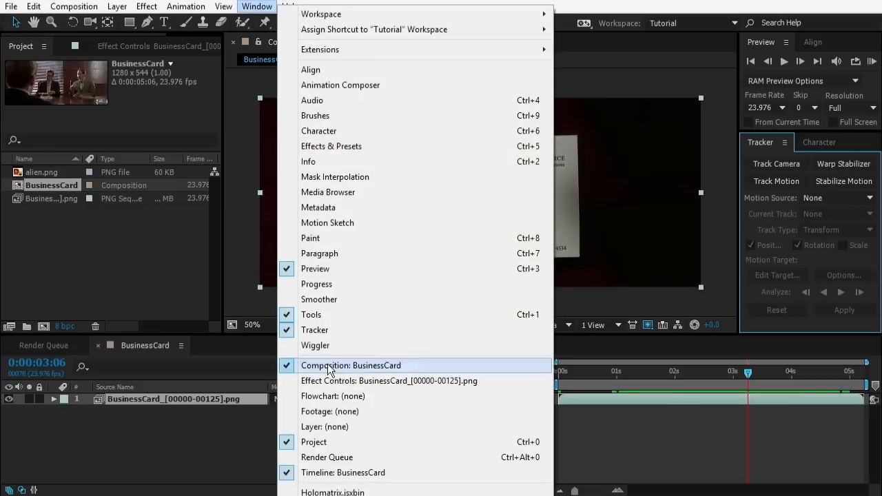
click(769, 139)
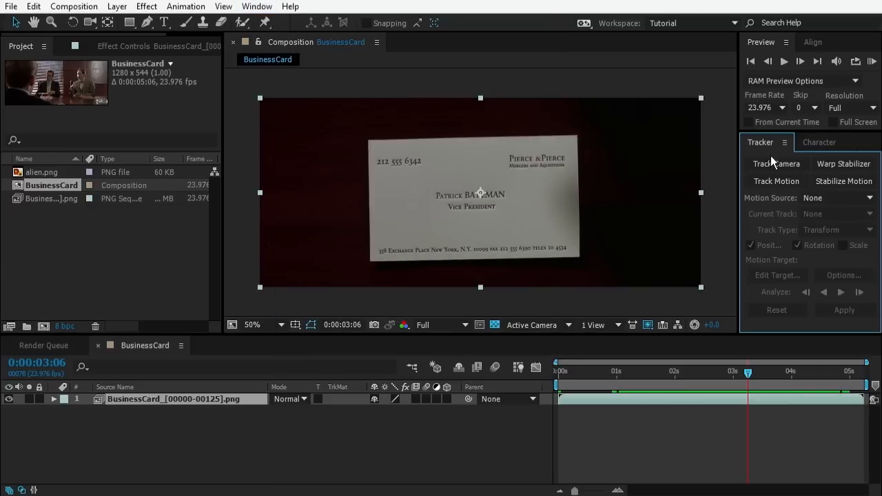
click(772, 179)
scroll(491, 203, up, 3)
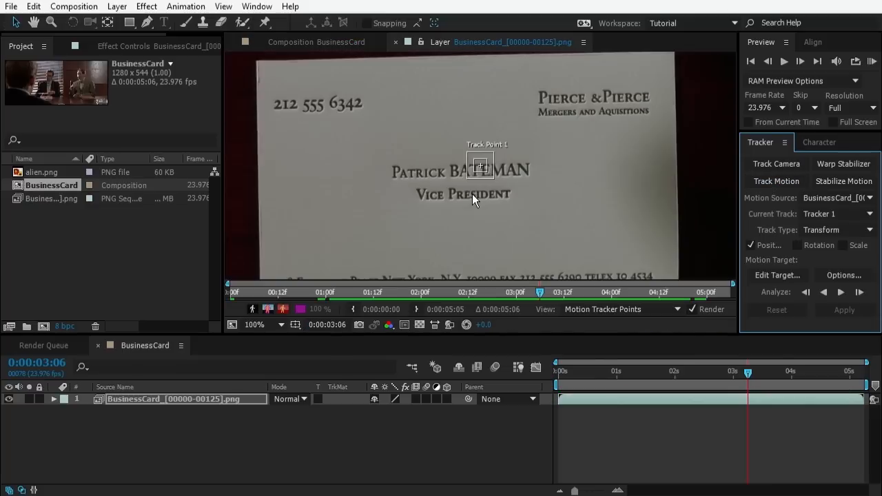
scroll(481, 184, down, 1)
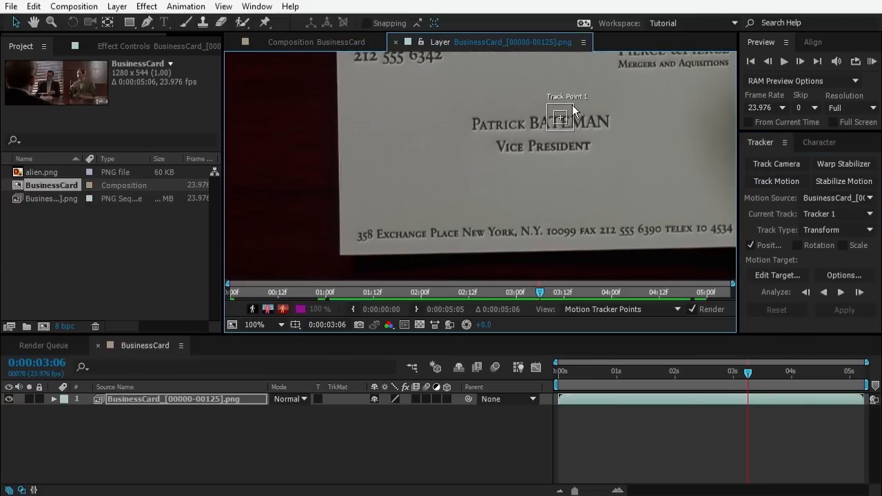
drag(569, 131, 346, 249)
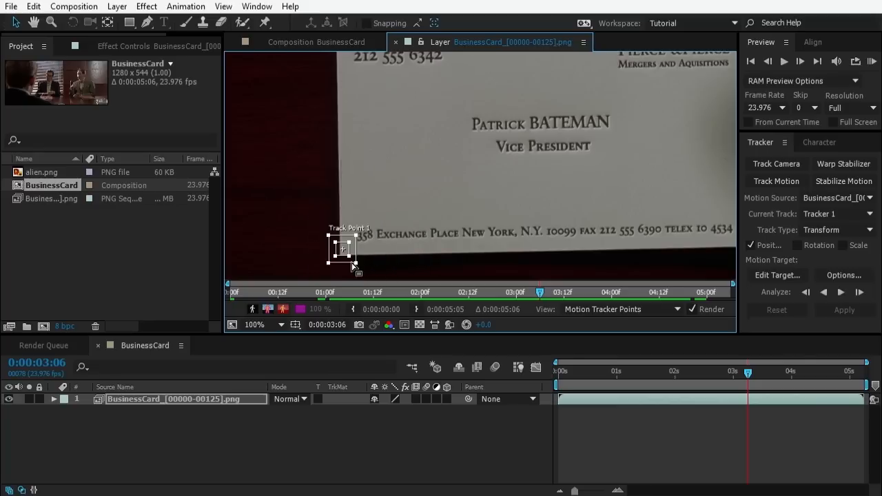
scroll(359, 263, up, 2)
scroll(572, 149, up, 2)
scroll(570, 151, down, 1)
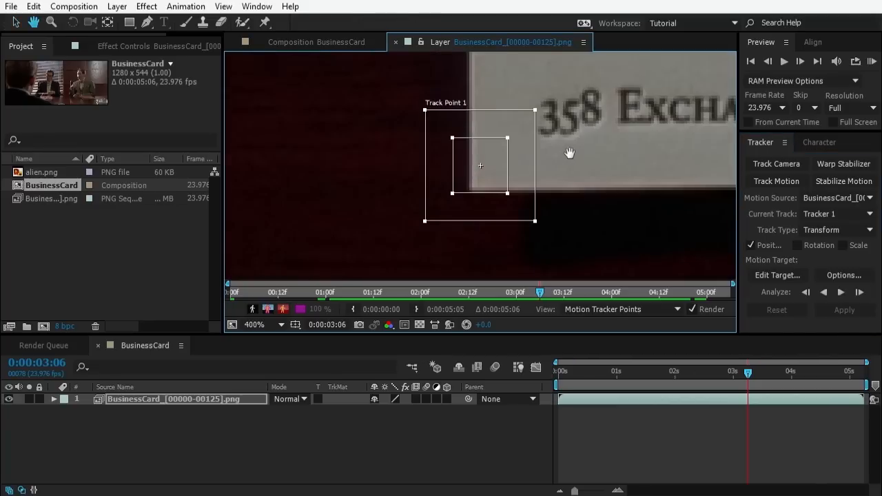
drag(570, 152, 480, 208)
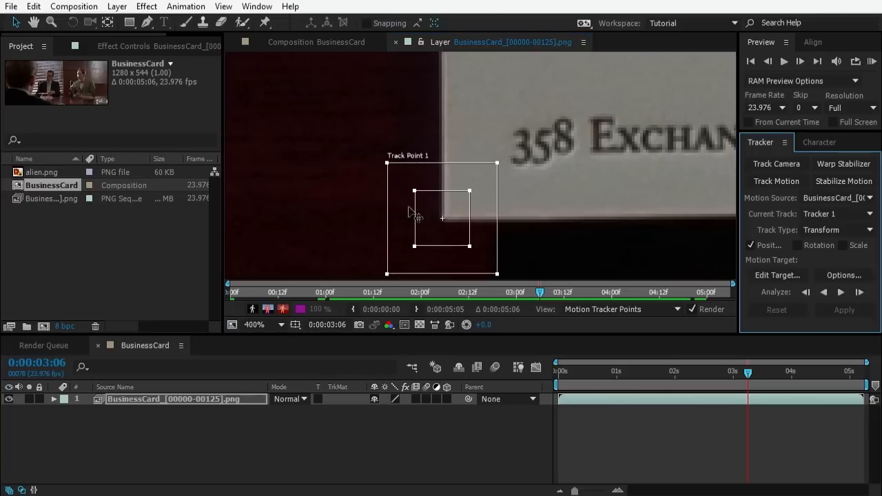
- Enlarge Track Point 1's search region into a tall rectangle and slightly enlarge its feature region around the card corner
scroll(474, 202, down, 2)
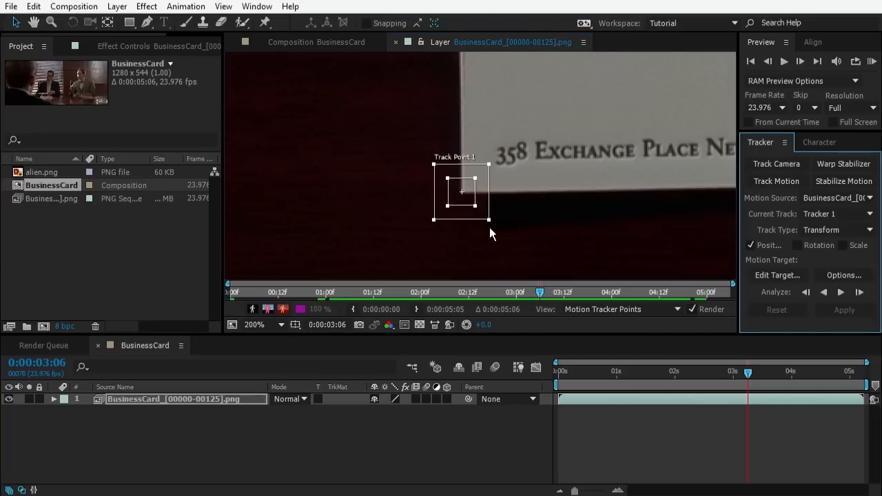
drag(488, 220, 493, 262)
scroll(517, 214, down, 1)
key(space)
drag(575, 130, 552, 183)
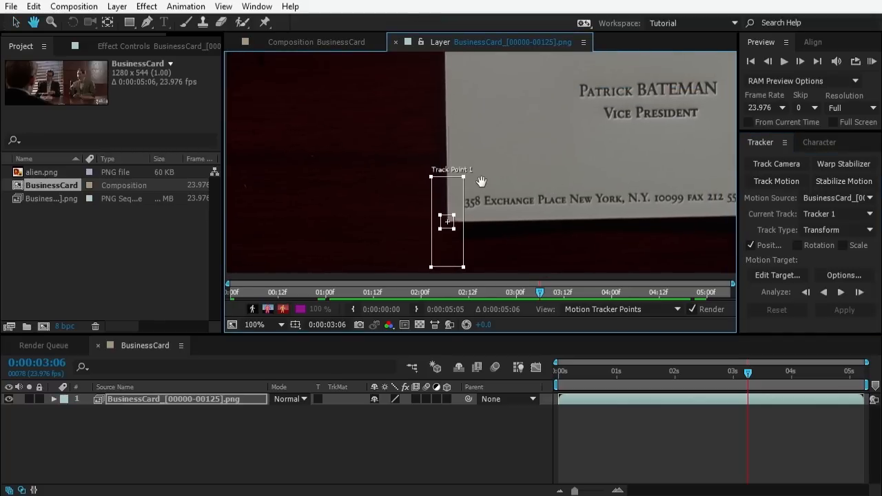
drag(481, 181, 470, 153)
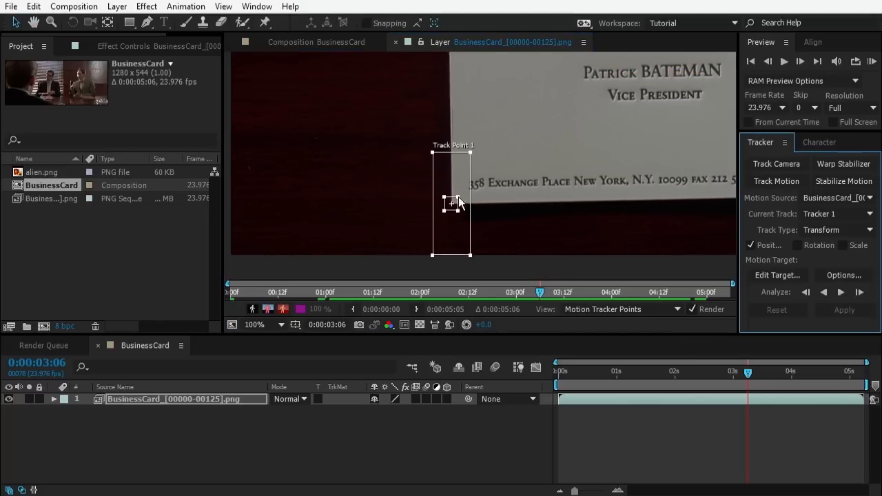
drag(456, 198, 461, 191)
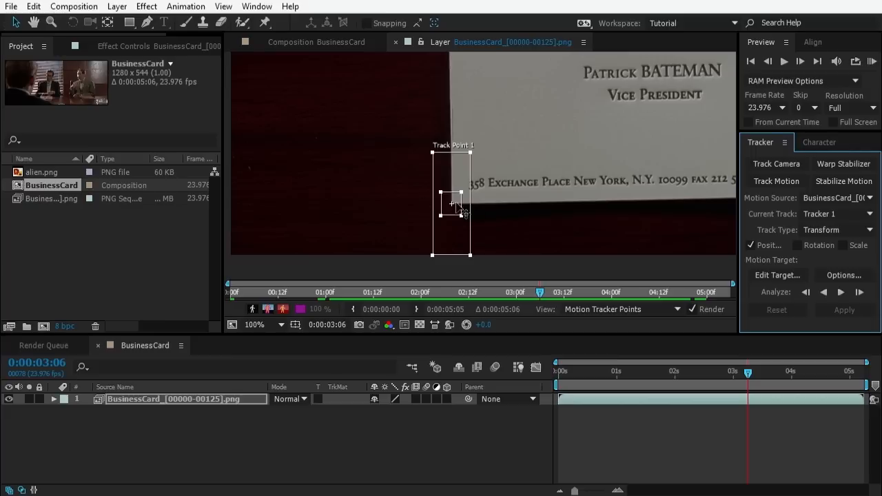
scroll(606, 173, down, 3)
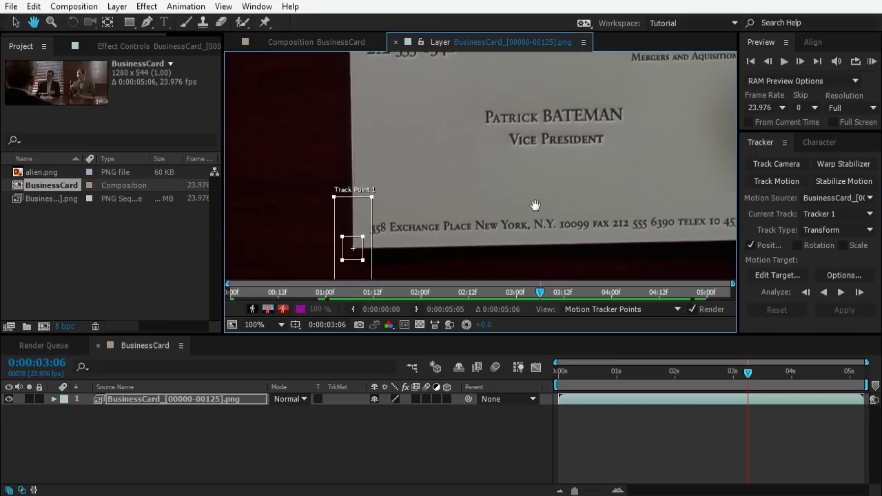
key(v)
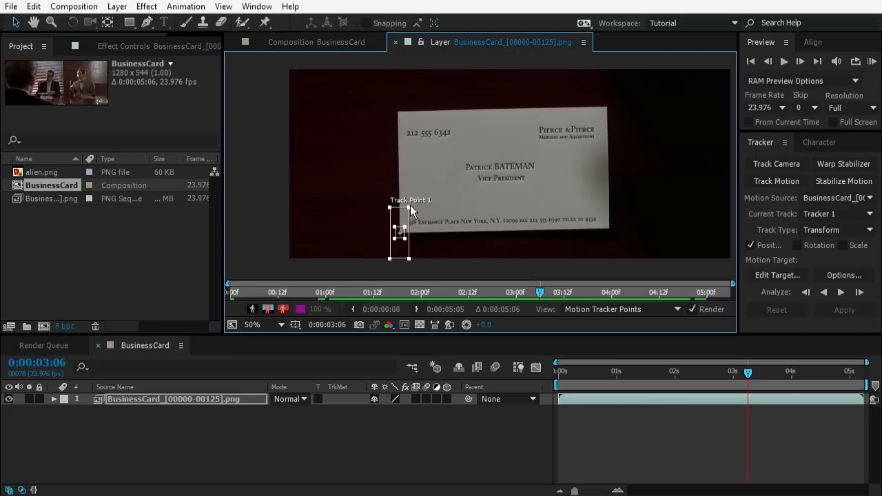
drag(410, 205, 406, 225)
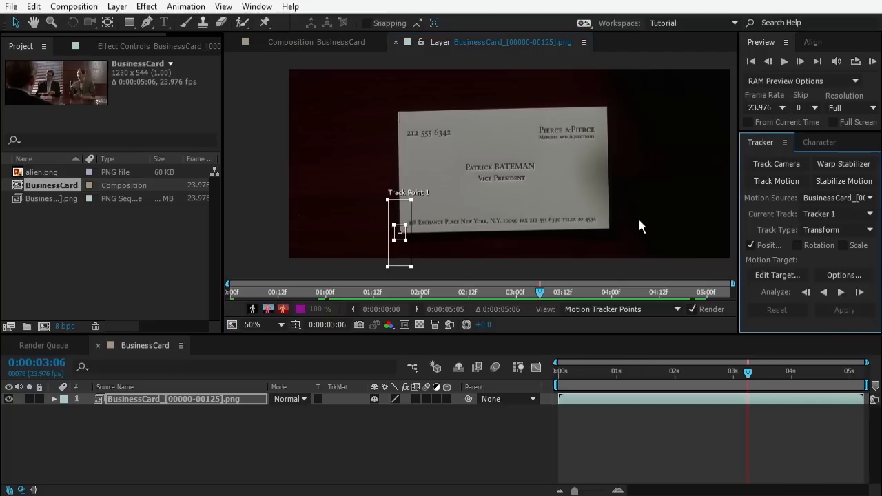
- Enable rotation tracking and place Track Point 2 on the business card's lower-right corner
drag(639, 220, 555, 184)
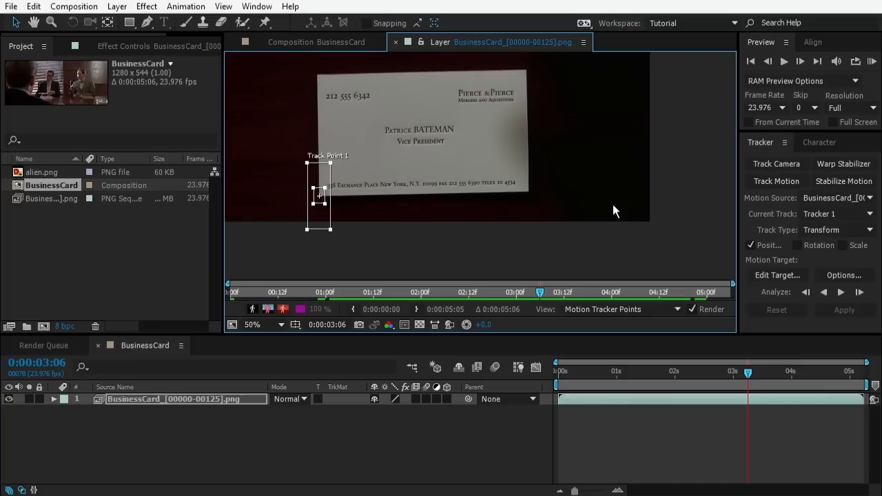
click(798, 245)
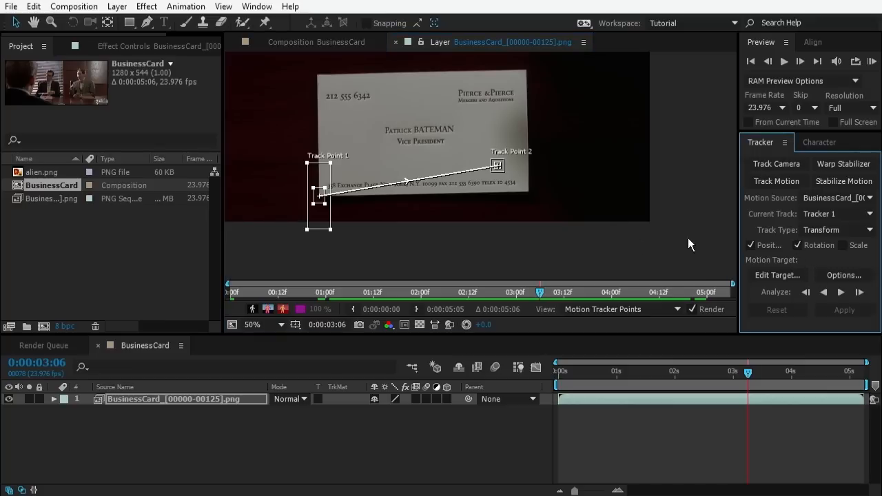
scroll(513, 165, up, 2)
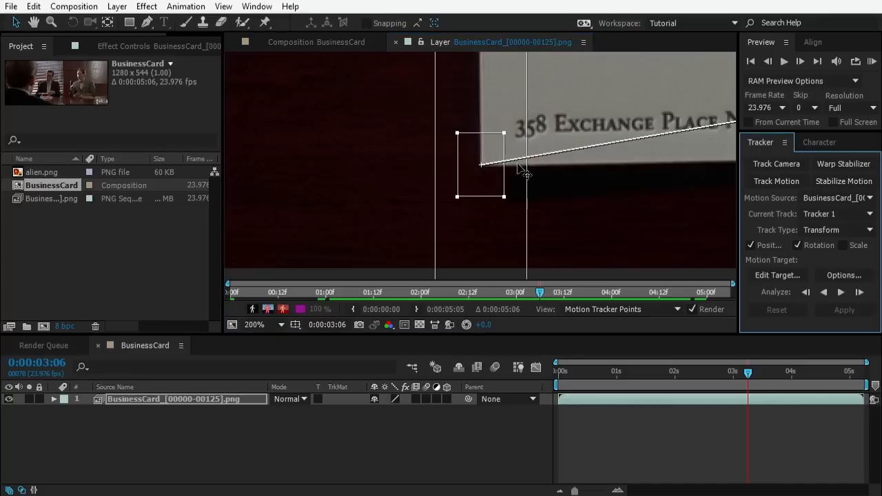
drag(634, 146, 286, 195)
scroll(513, 173, down, 1)
drag(617, 166, 548, 189)
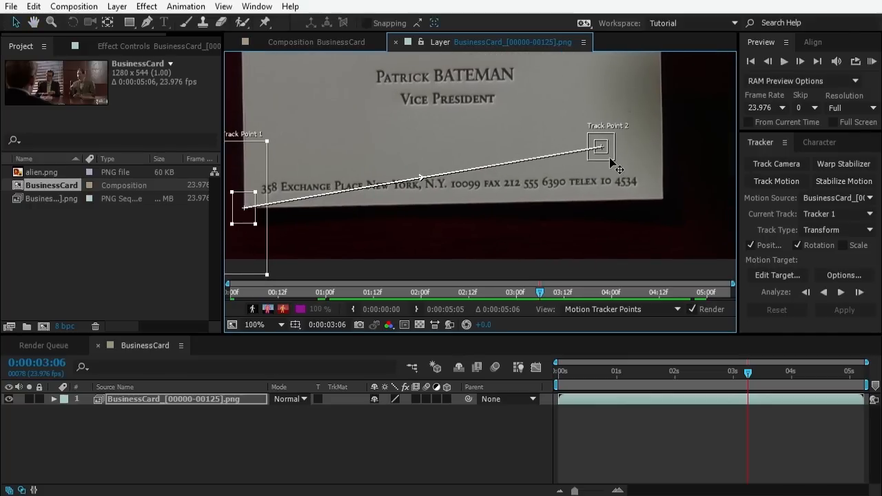
drag(613, 163, 671, 211)
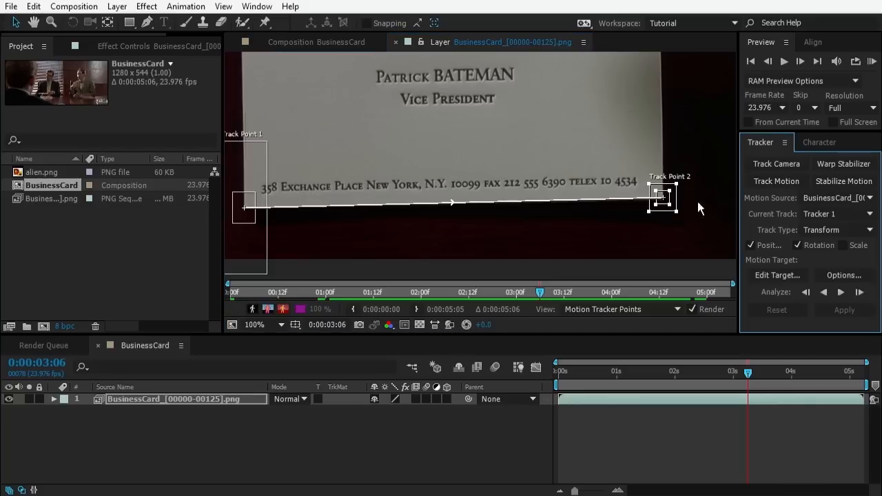
- Enlarge Track Point 2's search region into a tall rectangle and slightly enlarge its feature region
drag(678, 214, 686, 263)
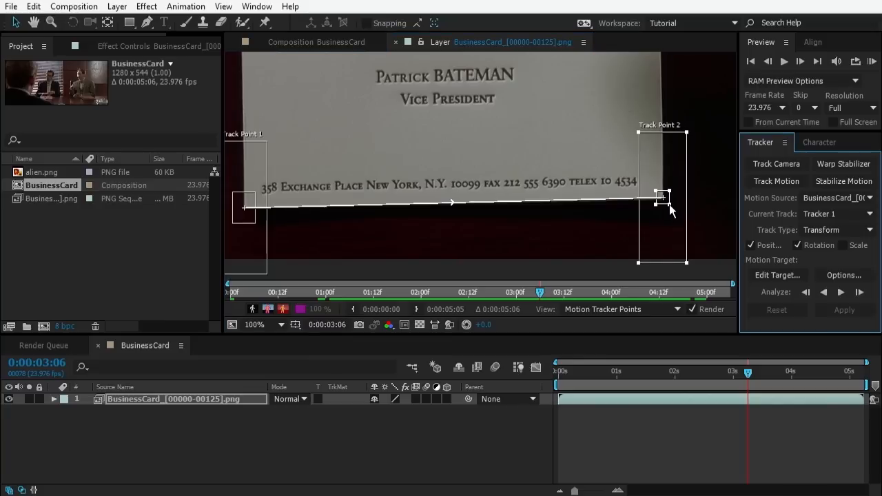
drag(669, 204, 675, 214)
key(comma)
key(comma)
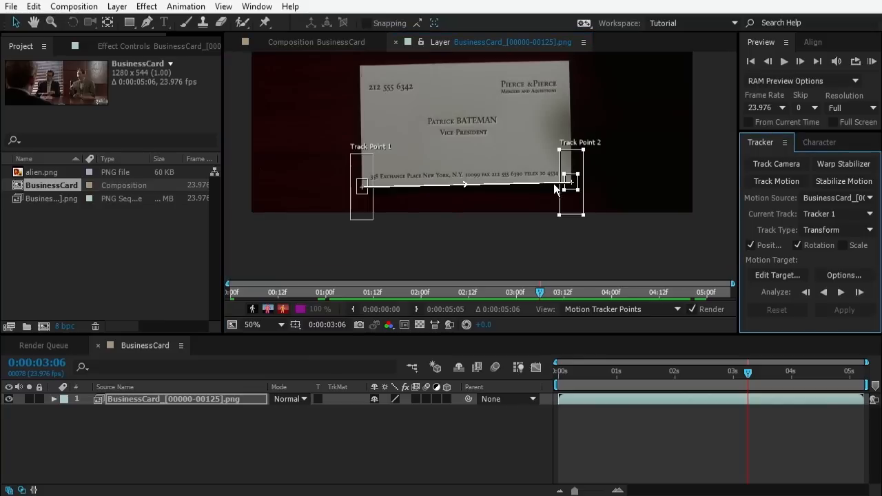
key(h)
drag(532, 169, 546, 188)
key(v)
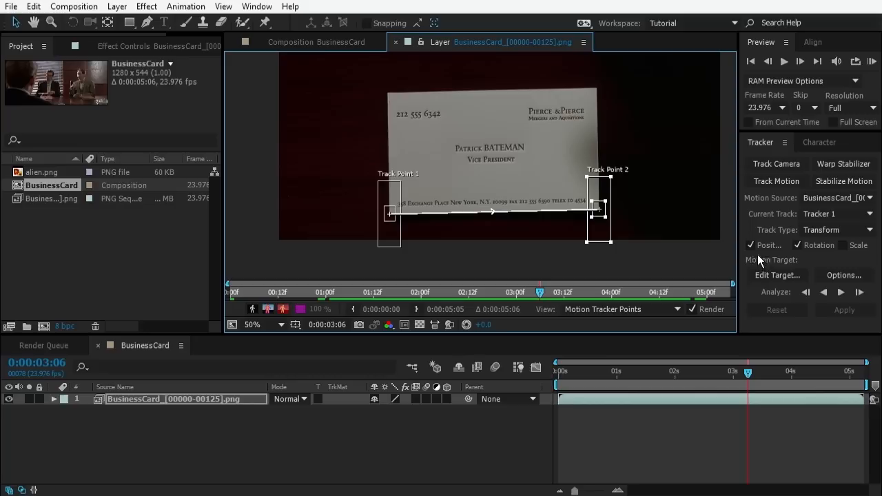
- Configure the motion tracker options to stop tracking if confidence is below 90%
click(847, 275)
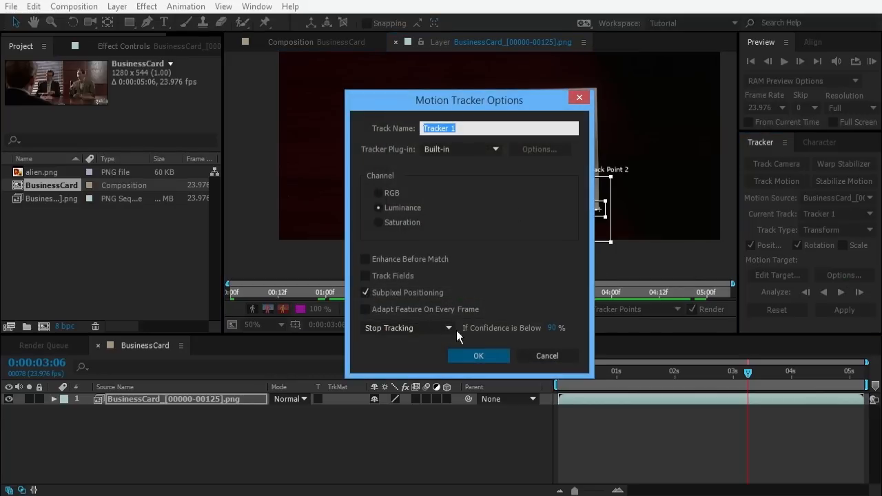
click(399, 325)
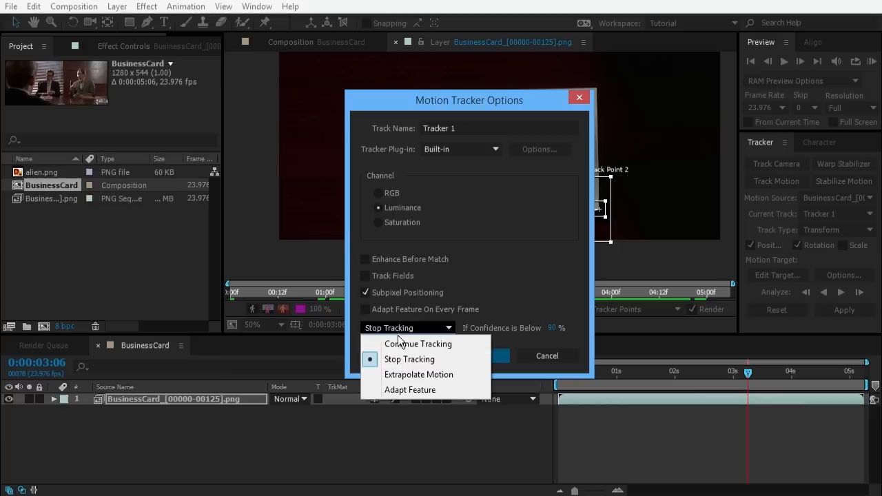
click(426, 360)
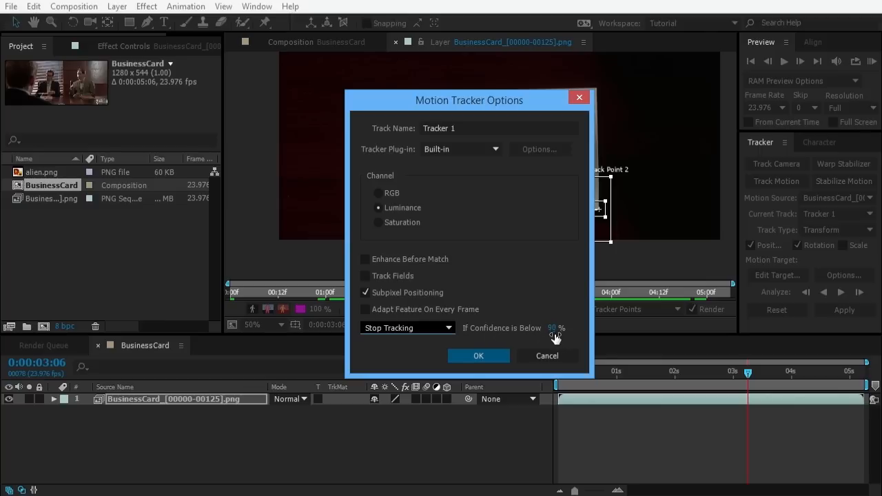
click(433, 329)
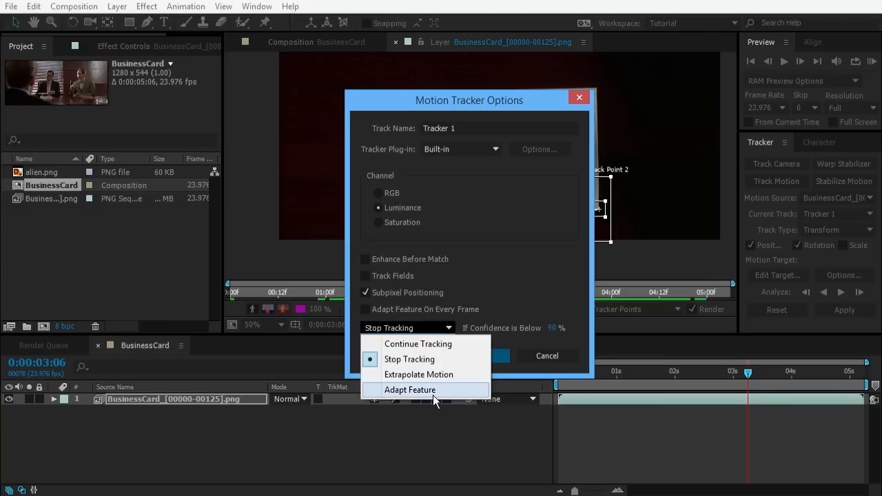
click(585, 337)
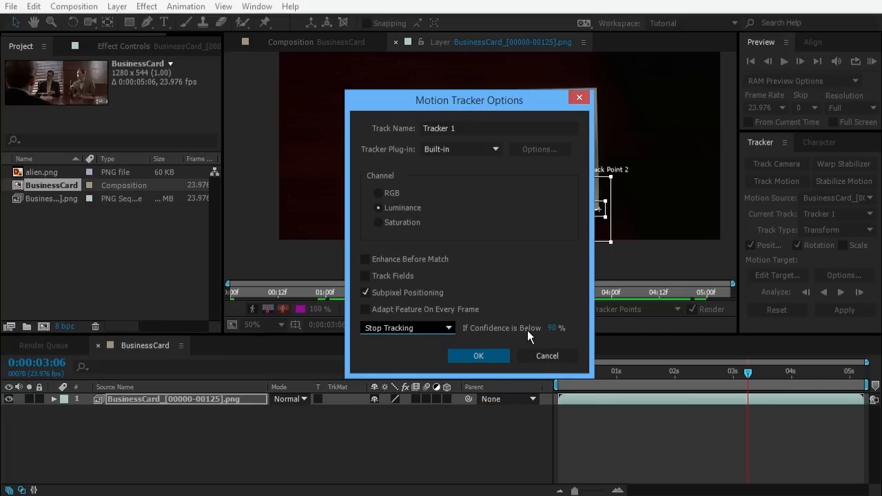
click(492, 353)
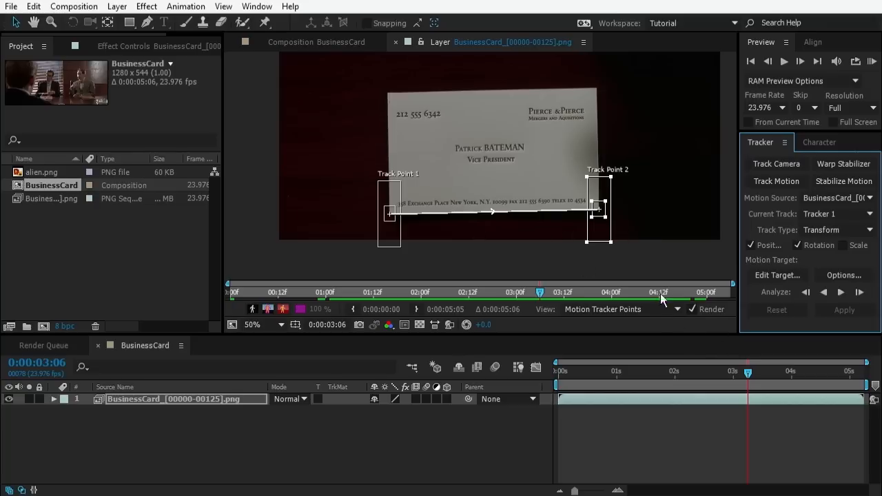
- Analyze both track points forward to the end of the clip and reveal the layer's tracking keyframes
click(840, 292)
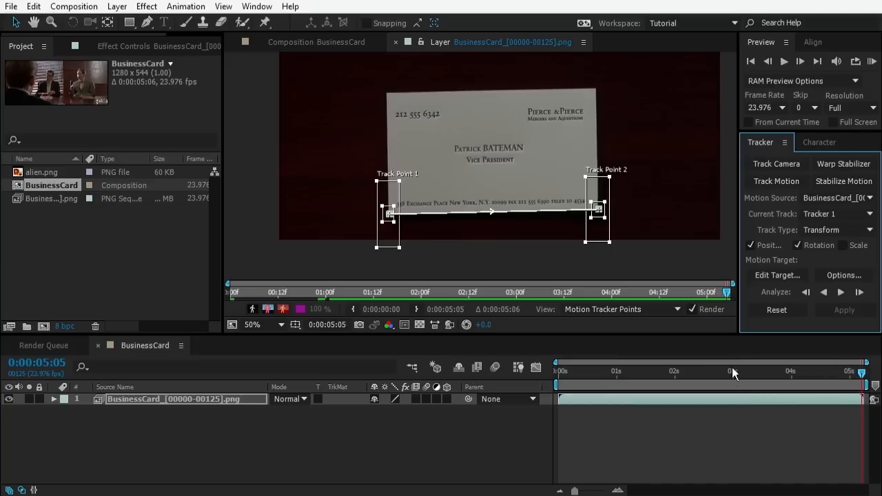
key(u)
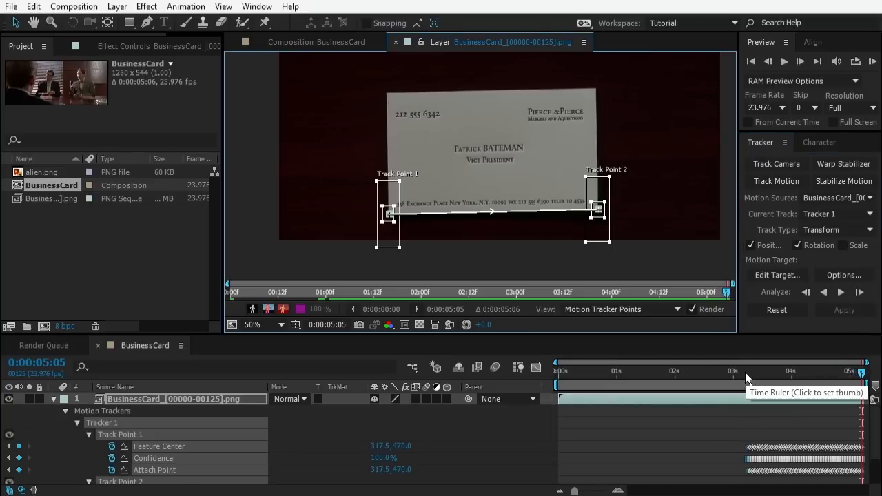
- Move the current time back to 0:00:03:07 near the first tracking keyframes and analyze the motion backward
click(745, 372)
drag(746, 372, 750, 374)
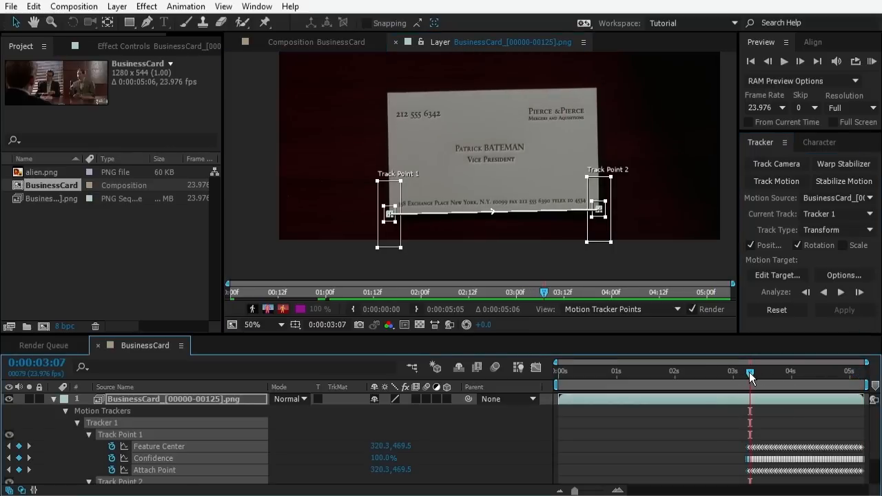
click(823, 293)
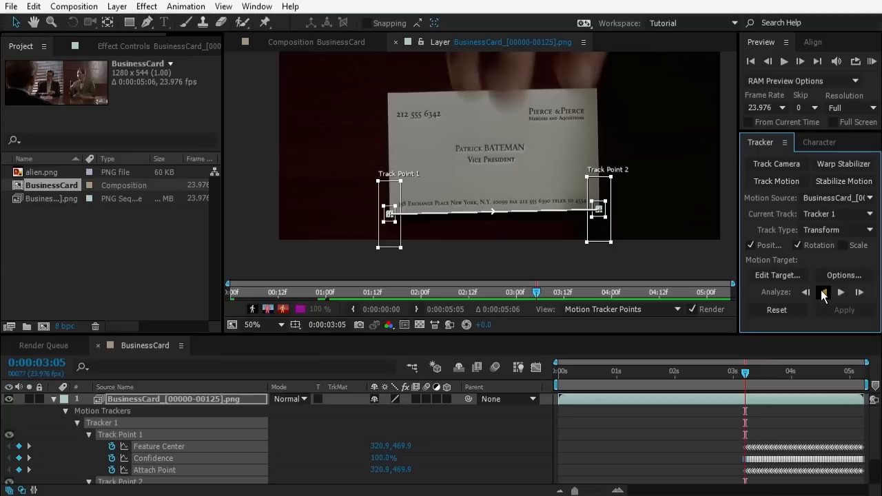
- Analyze both track points backward and stop the analysis at 0:00:02:12
click(824, 293)
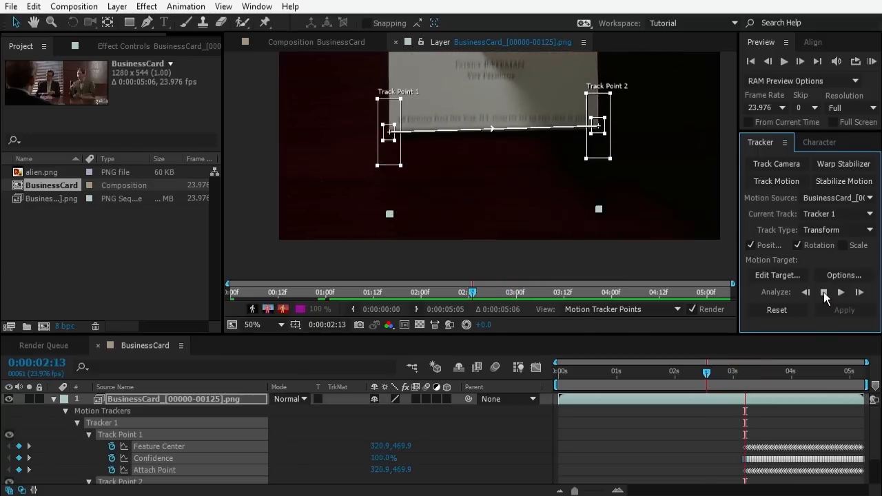
click(825, 296)
key(space)
drag(683, 188, 683, 272)
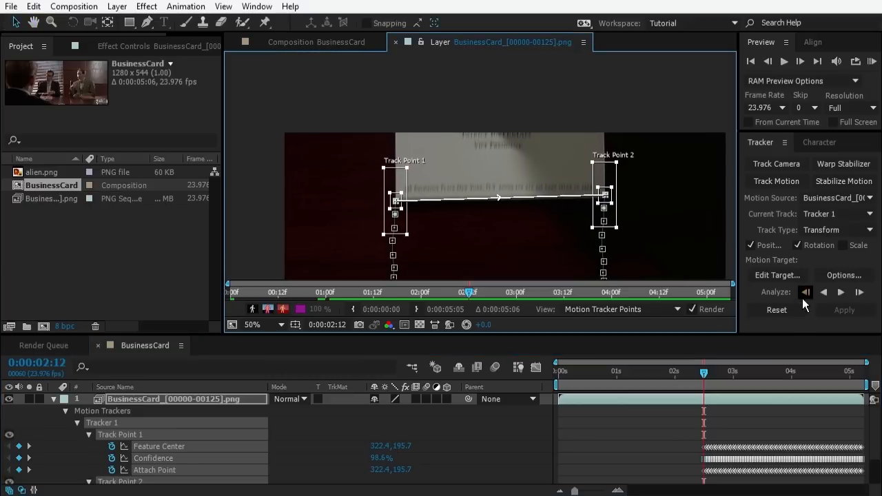
- Analyze the track points backward one frame at a time from 0:00:02:12 to 0:00:02:05
click(805, 293)
click(805, 294)
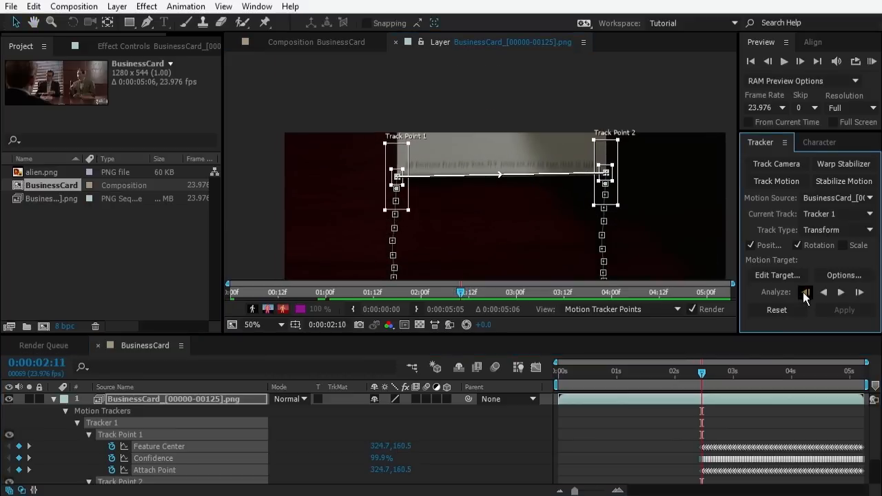
click(805, 293)
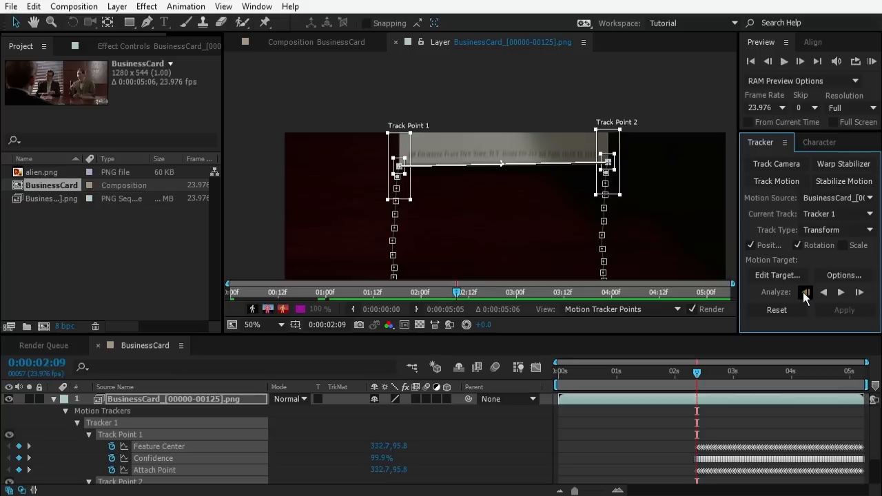
click(805, 293)
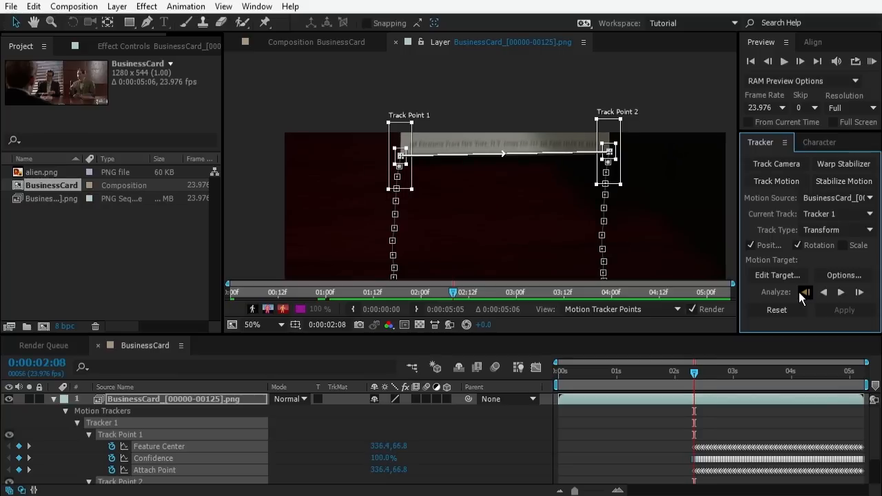
click(806, 293)
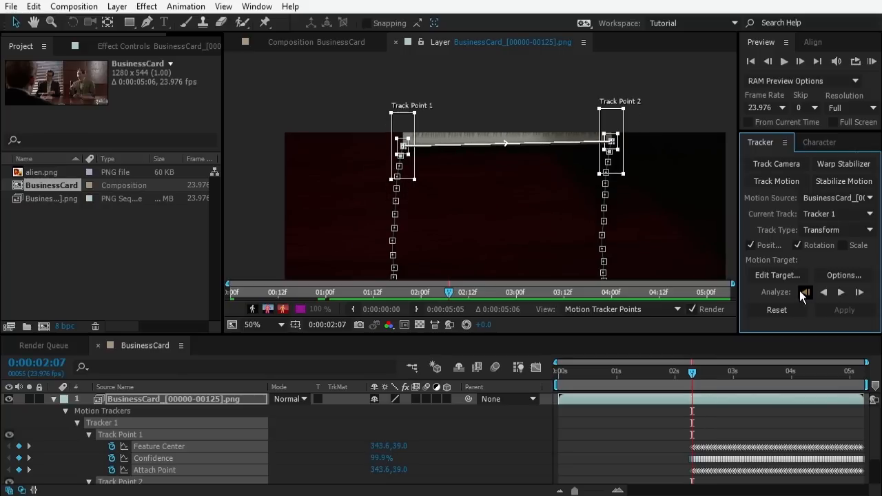
click(805, 293)
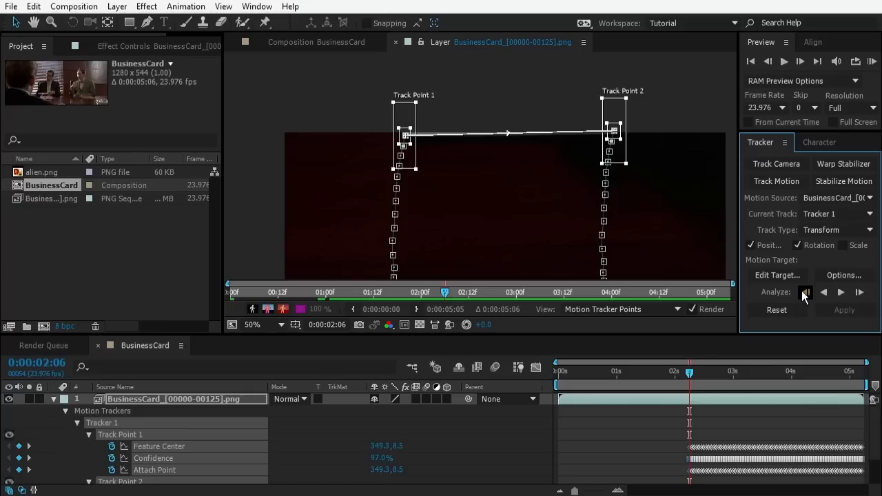
click(805, 292)
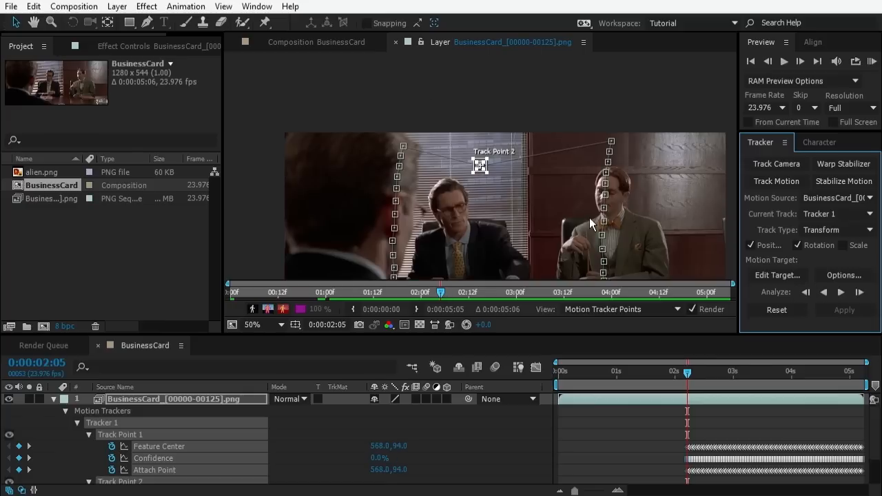
- Check both track points against the card's lower corners frame by frame from 0:00:02:06 and on to 0:00:03:00
key(Page_Down)
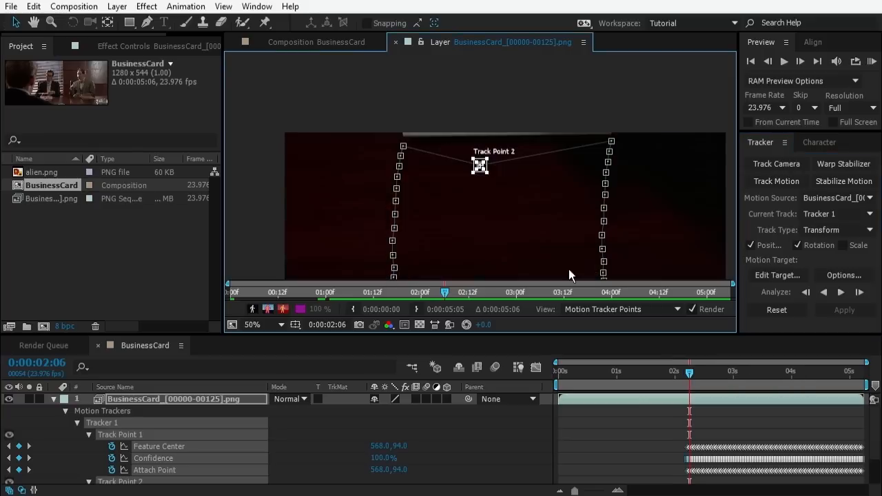
key(alt+Page_Down)
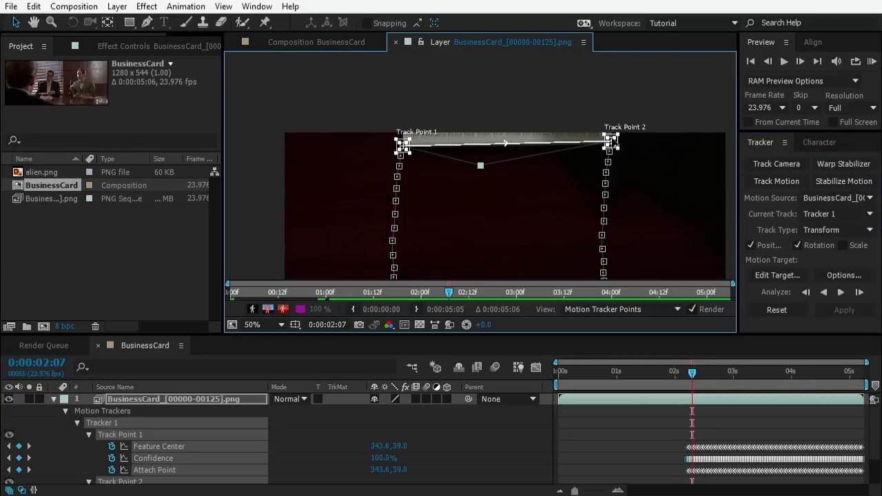
key(alt+Page_Down)
key(alt+Page_Down)
key(alt+Page_Down)
key(alt+Page_Down)
key(alt+Page_Down)
key(alt+Page_Down)
key(alt+Page_Down)
key(alt+Page_Down)
key(alt+Page_Down)
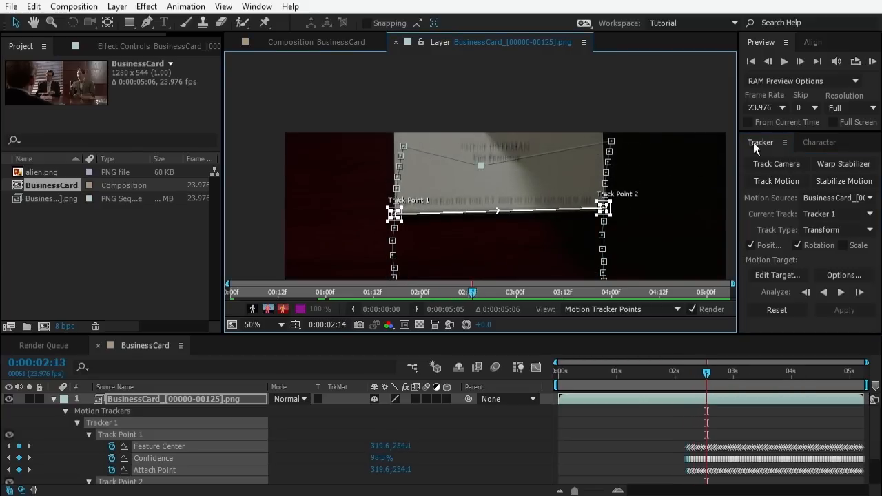
key(alt+Page_Down)
key(h)
drag(640, 201, 617, 147)
key(v)
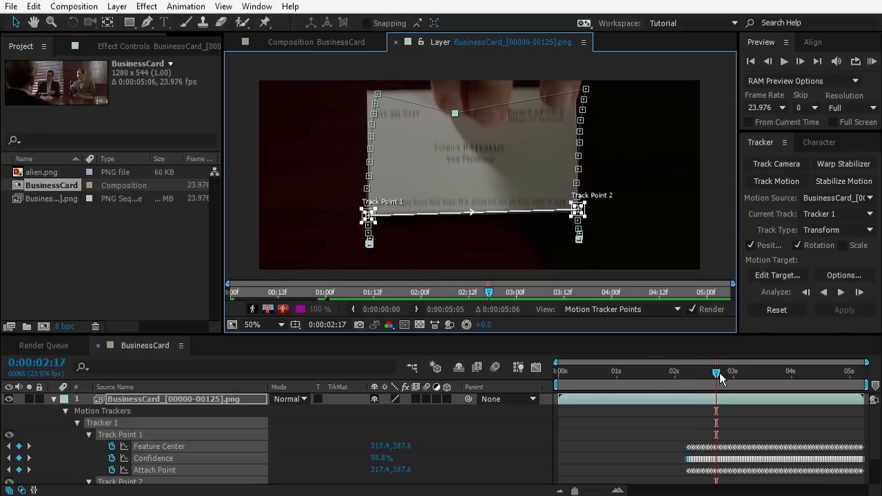
drag(717, 373, 734, 377)
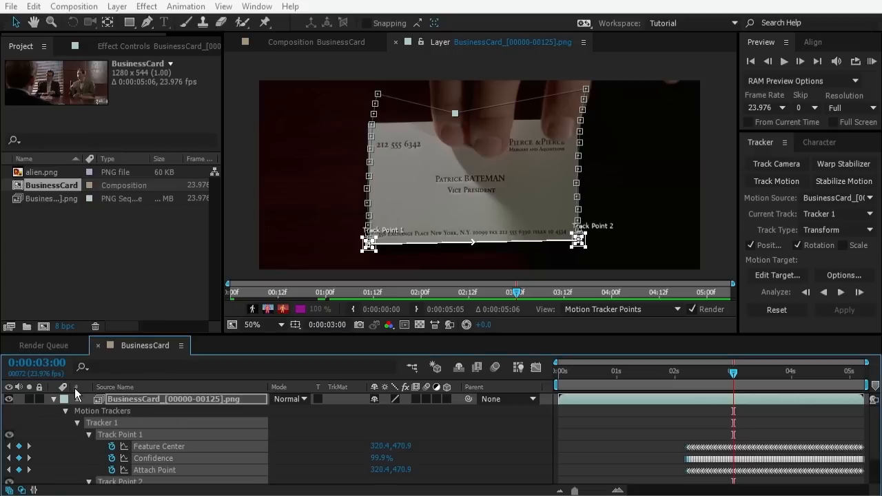
- Collapse the footage layer's properties, close its layer view and add a null object to the BusinessCard composition
click(54, 400)
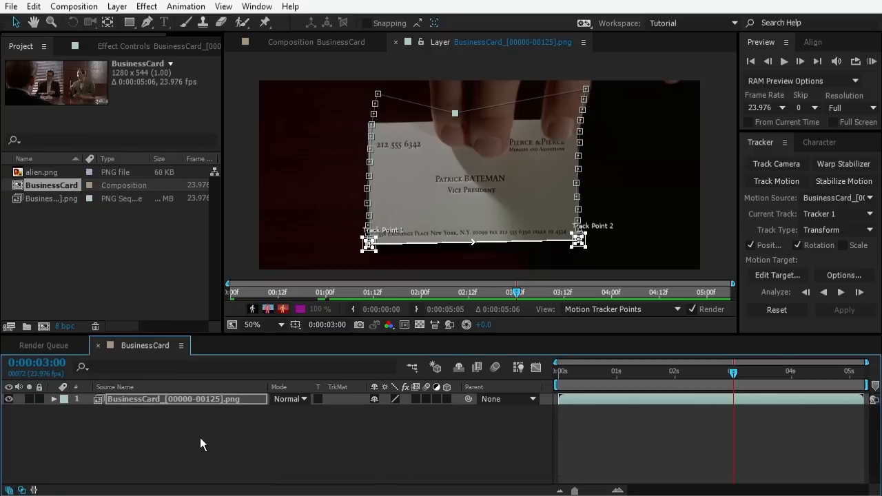
click(397, 42)
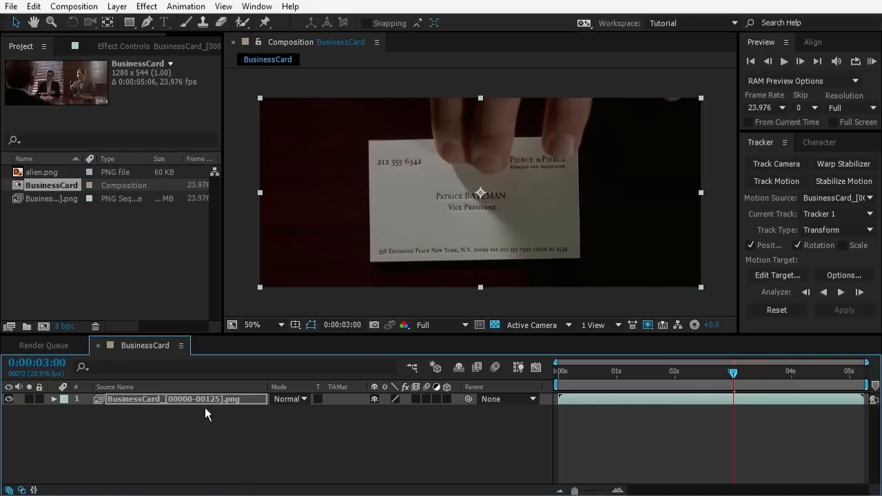
right_click(187, 436)
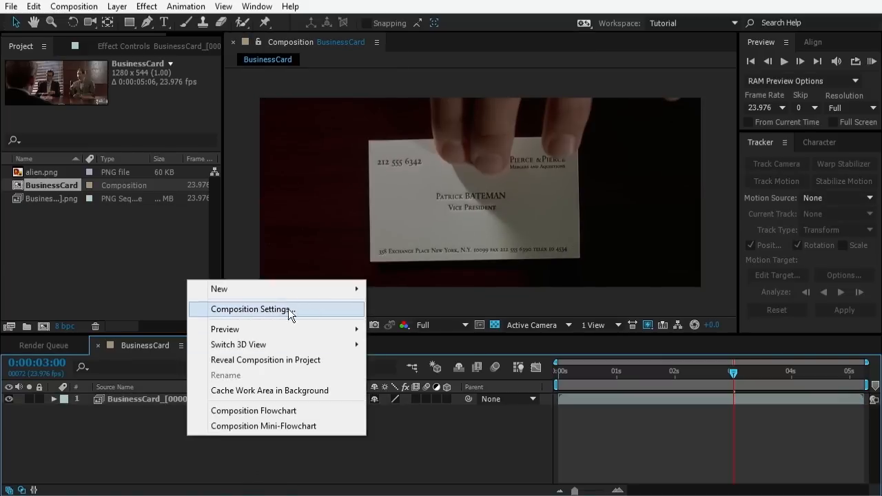
mouse_move(313, 291)
click(416, 371)
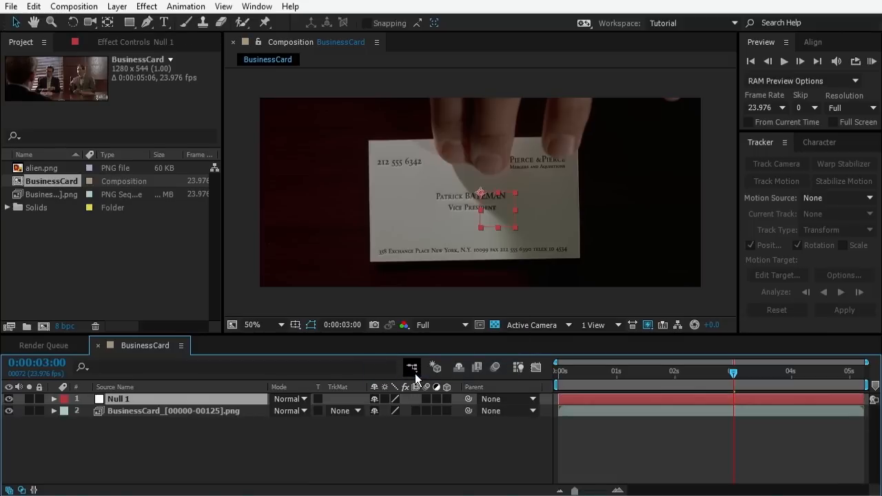
- Try to rename the new null layer as track
key(Return)
text(track)
key(Return)
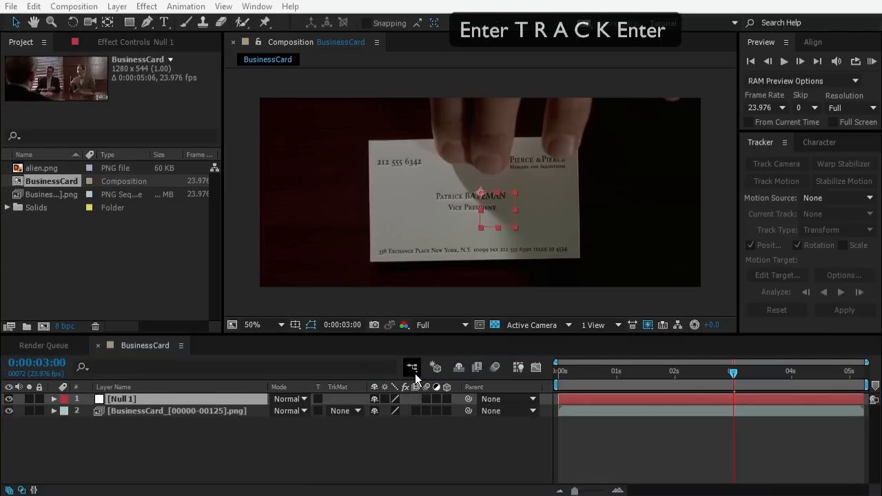
- Rename the null layer as tracker
click(200, 398)
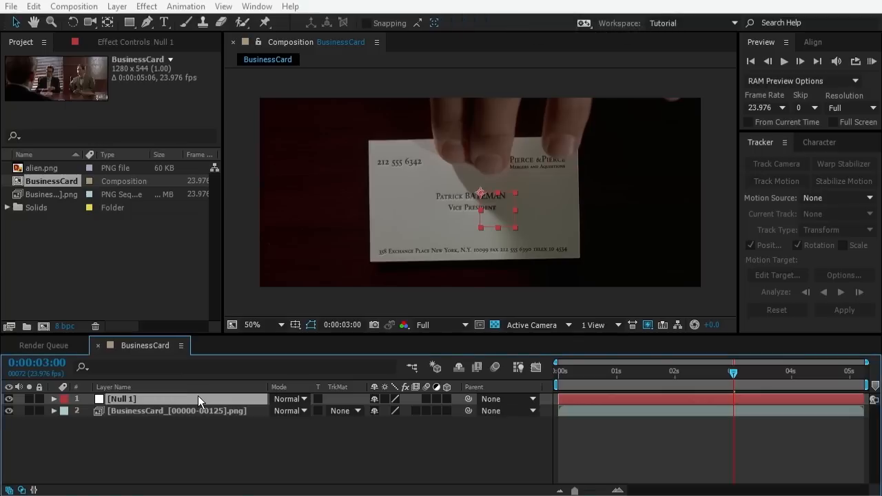
key(Return)
text(trac)
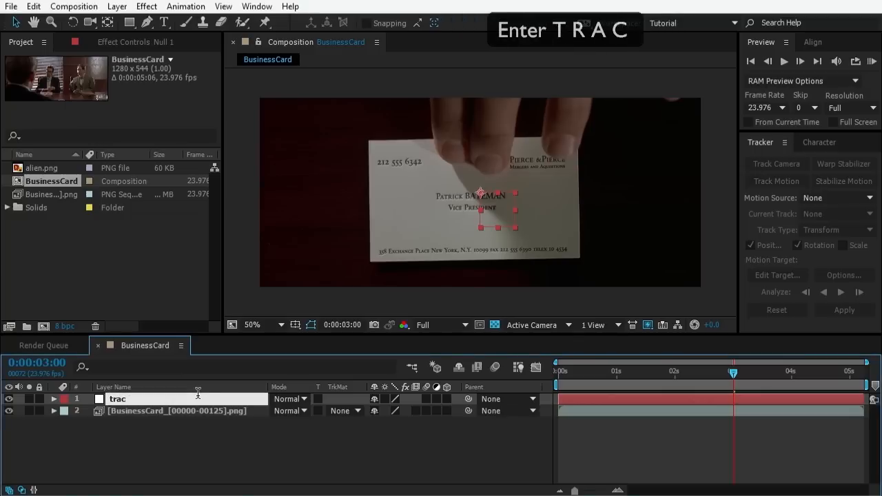
text(ker)
key(Return)
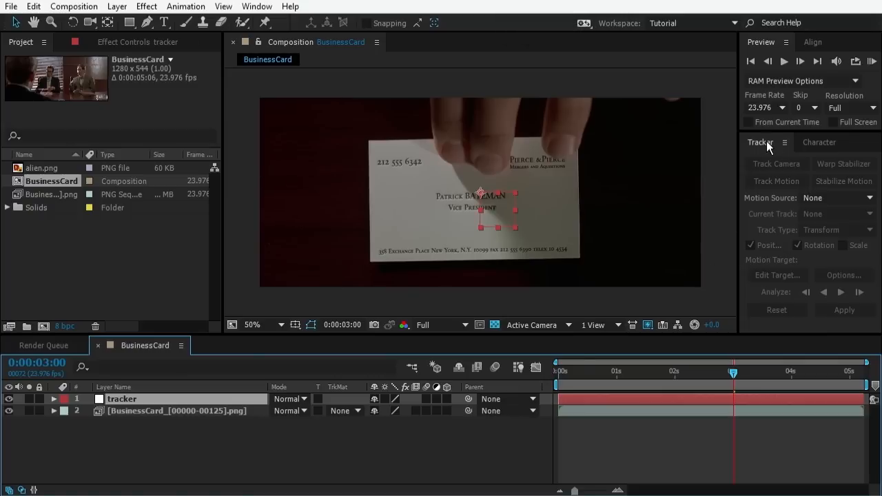
click(599, 175)
click(825, 202)
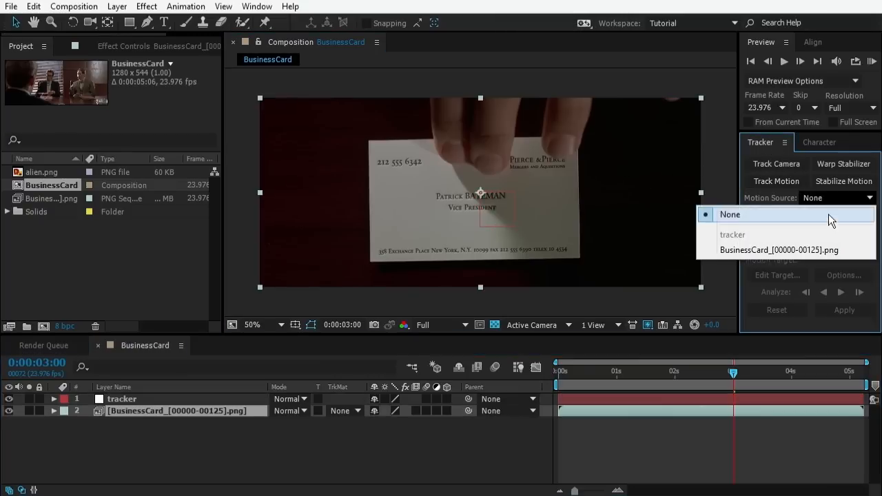
click(823, 247)
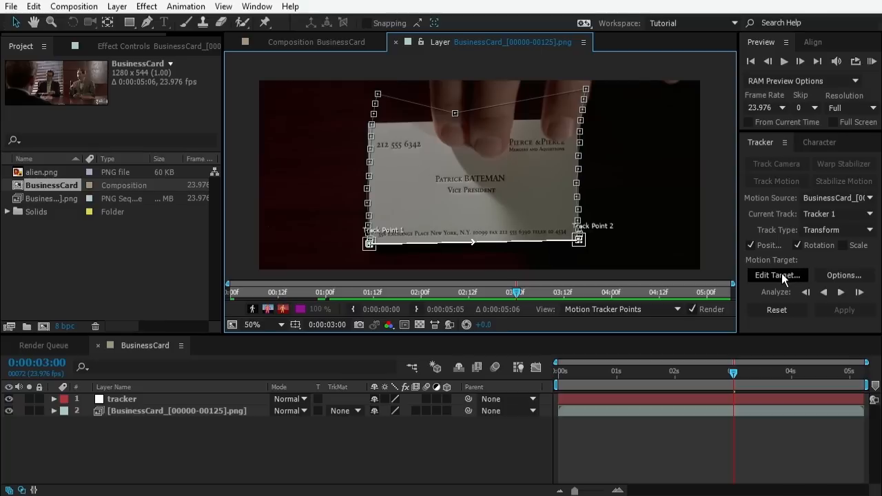
- Set the motion target of the track to the tracker null layer
click(778, 275)
click(415, 233)
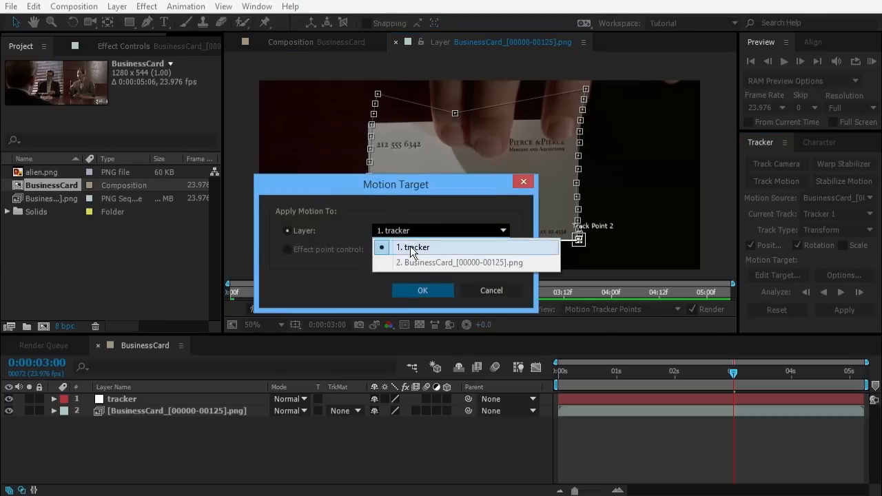
click(410, 246)
click(421, 290)
- Apply the tracked motion in X and Y to the null and show only its keyframed properties
click(844, 310)
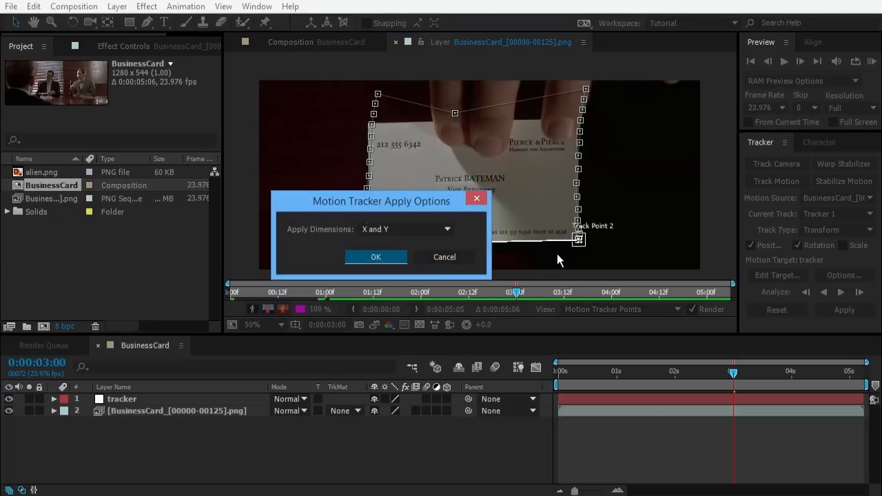
click(374, 256)
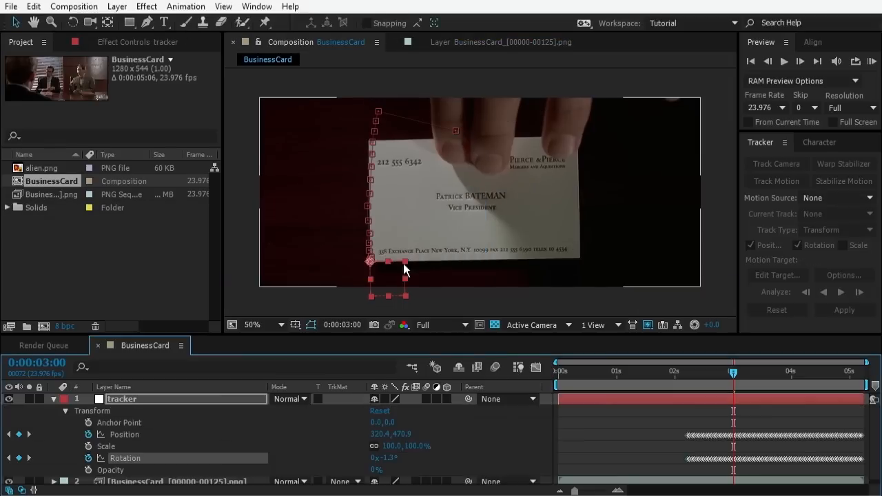
click(119, 400)
key(u)
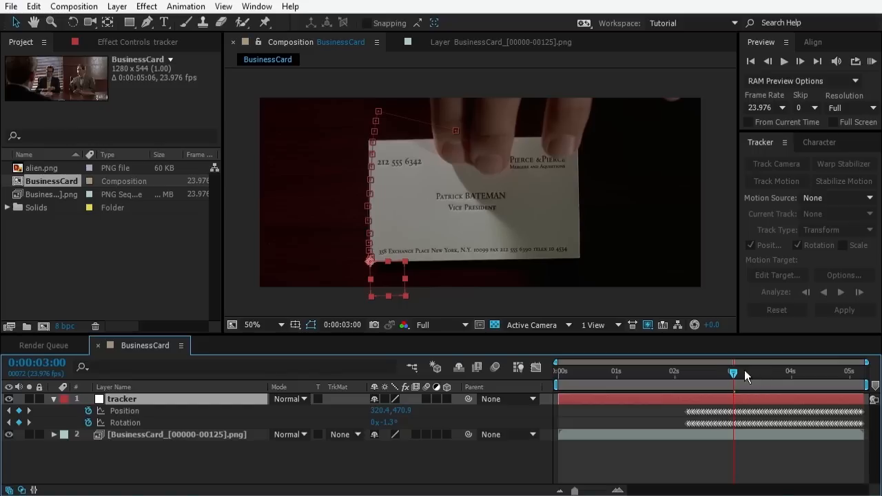
- Scrub back to 0:00:02:12 and delete the first Position and Rotation keyframes of the tracker null
drag(737, 370, 705, 377)
click(683, 414)
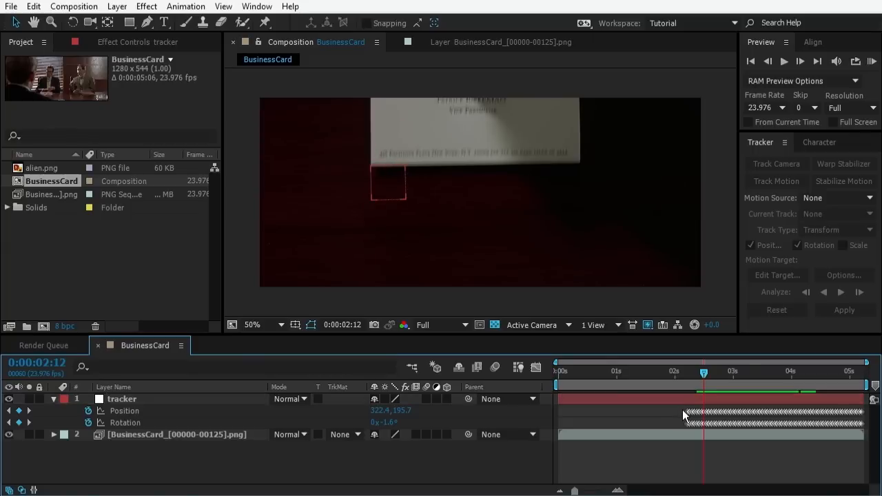
click(686, 412)
key(Delete)
click(686, 423)
key(Delete)
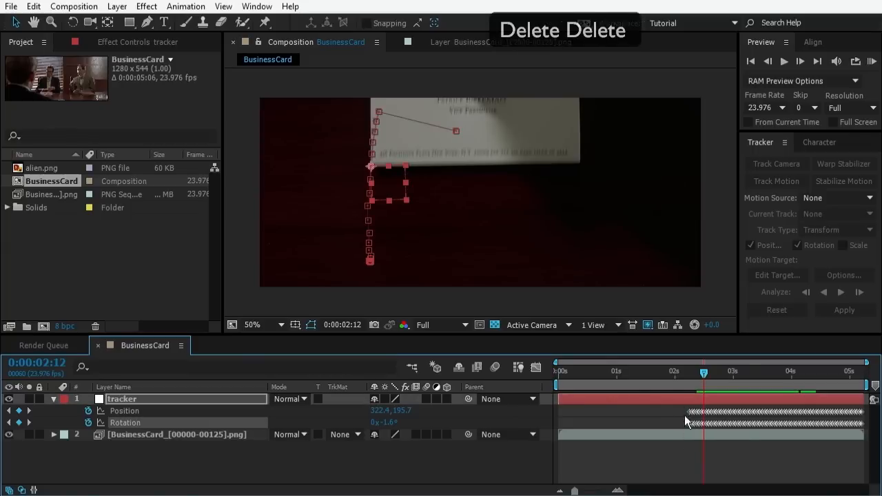
- Delete the tracker null's Position and Rotation keyframes just before 0:00:02:07 and scrub to 0:00:02:09 to check its motion
click(689, 376)
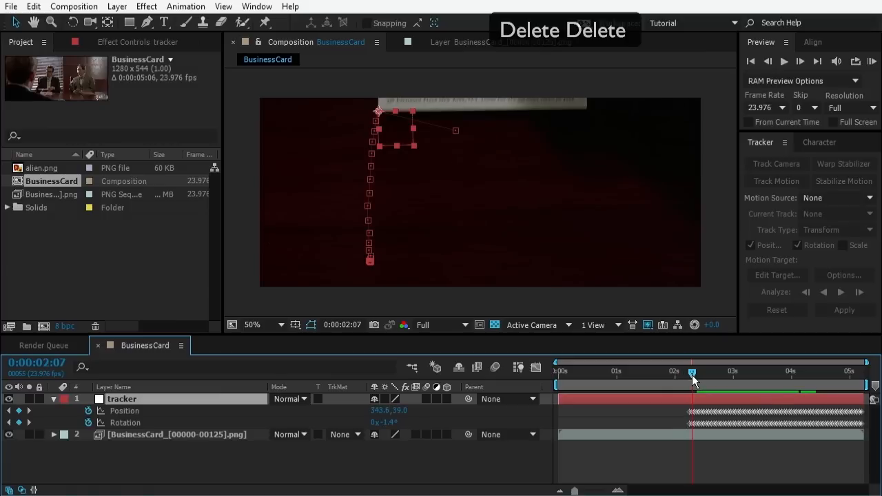
click(689, 413)
key(Delete)
click(690, 422)
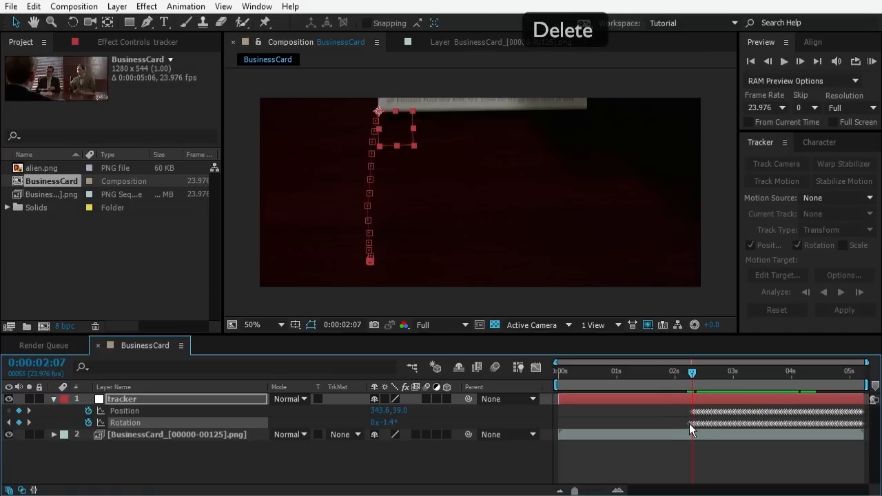
key(Delete)
click(688, 375)
mouse_move(688, 375)
mouse_down()
mouse_move(813, 370)
mouse_move(740, 370)
mouse_move(763, 363)
mouse_move(798, 372)
mouse_move(724, 373)
mouse_move(820, 373)
mouse_move(697, 376)
mouse_up()
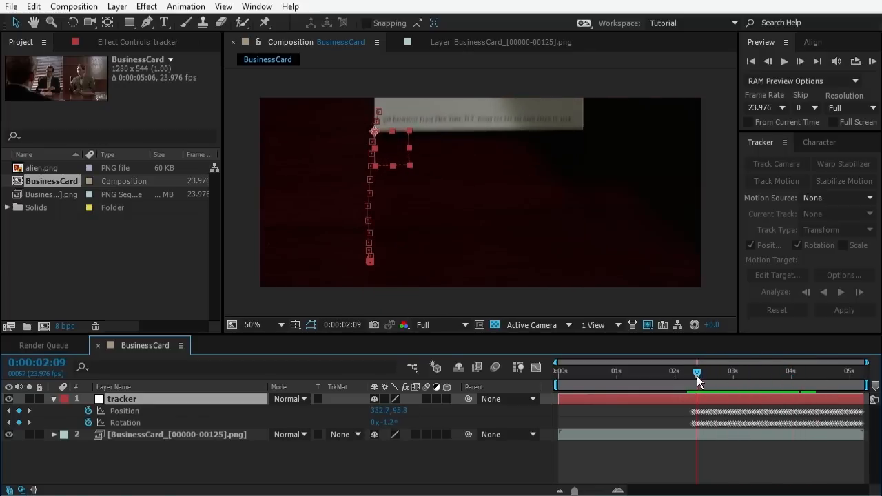
- Collapse the tracker null's properties and start a new solid layer with its color set to red
click(53, 400)
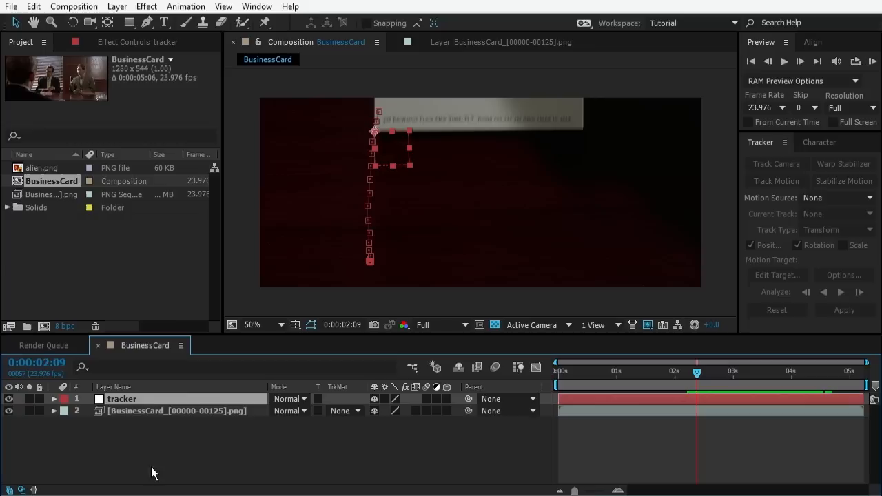
right_click(173, 436)
mouse_move(322, 289)
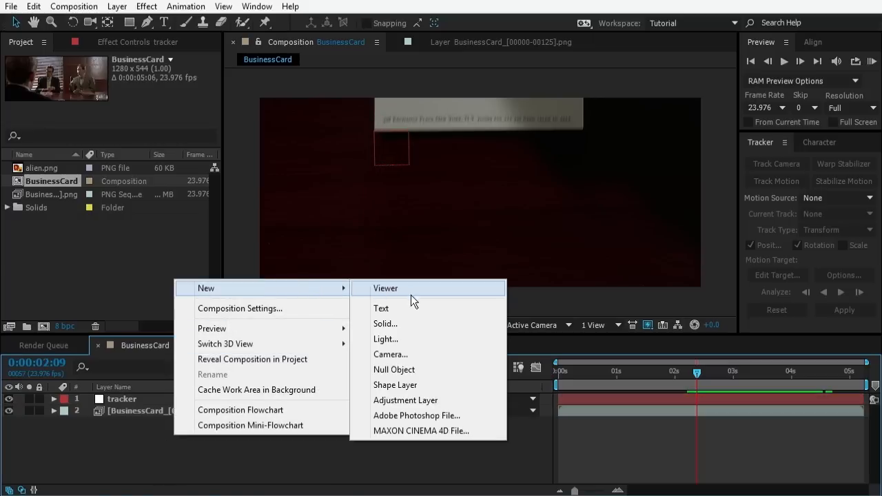
click(421, 326)
click(224, 293)
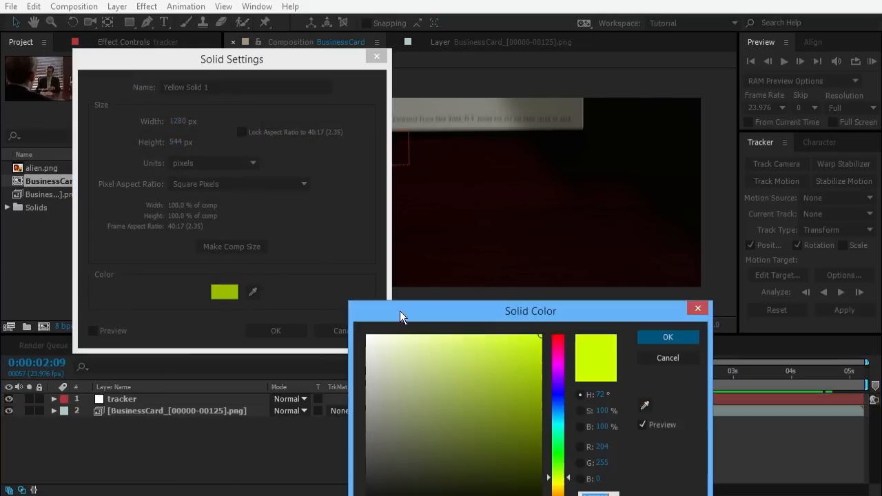
click(559, 357)
key(Return)
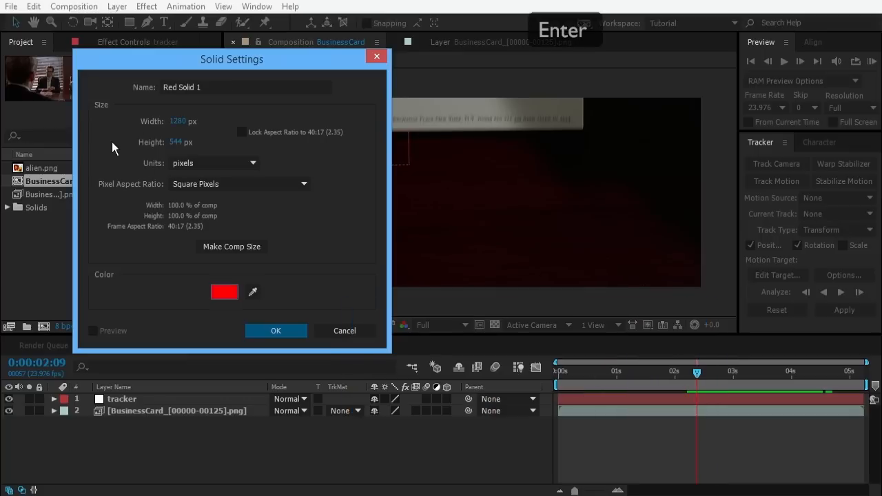
- Set the new red solid's width and height to 200 px each and create it
click(180, 122)
text(200)
click(177, 142)
text(200)
click(286, 333)
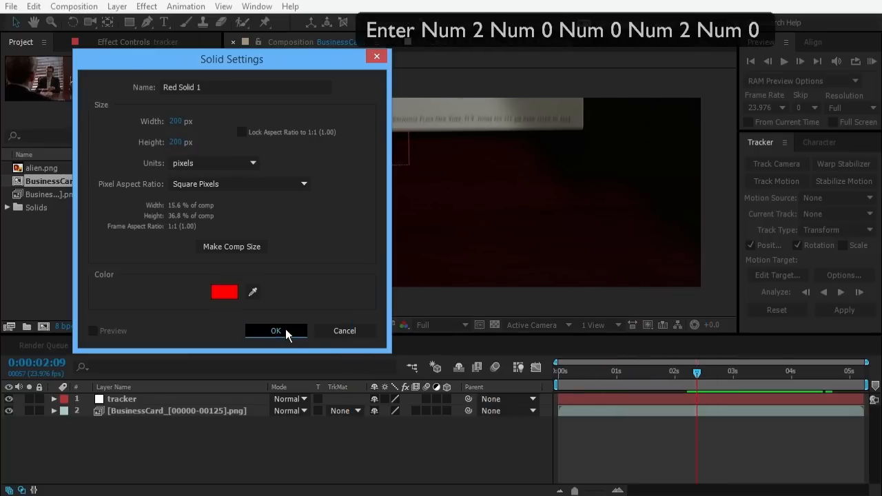
- Parent the red solid to the tracker null at 0:00:03:18 and scrub back to 0:00:02:16 to check that it follows
drag(761, 378, 777, 375)
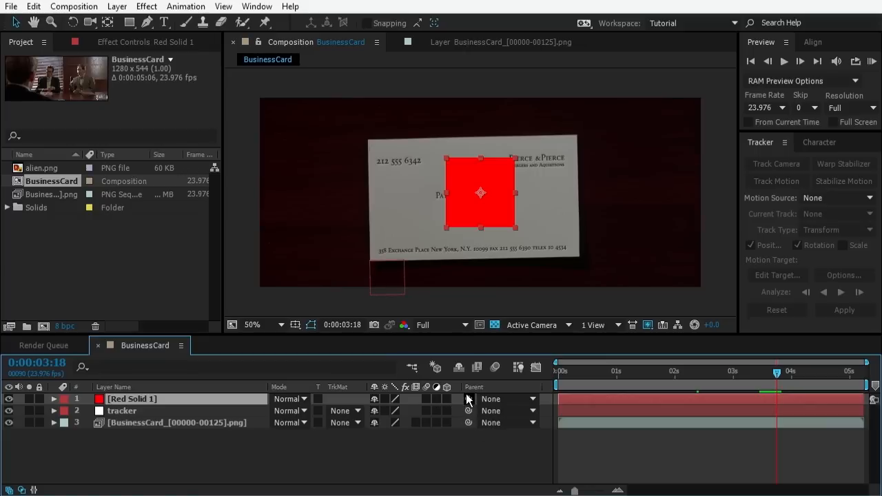
drag(375, 395, 135, 410)
drag(775, 371, 714, 372)
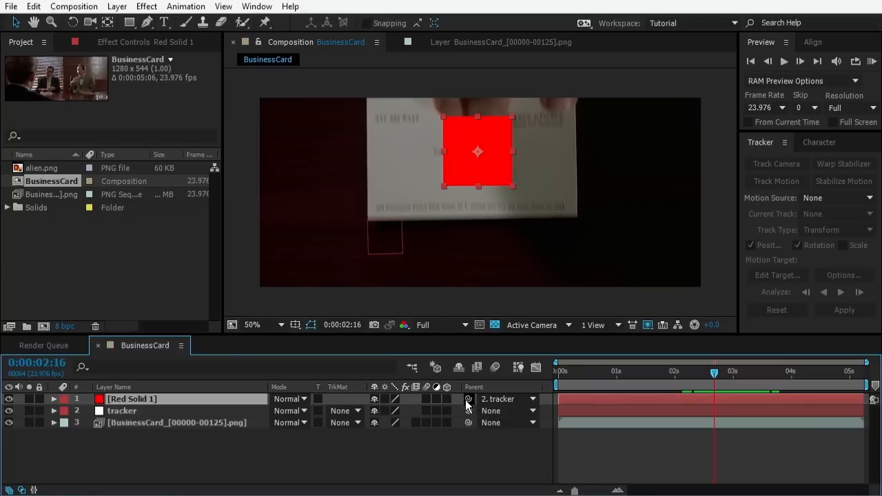
- Re-parent the red solid so it snaps onto the tracker null, move it to the right of the card and scrub to check its motion
drag(465, 400, 189, 414)
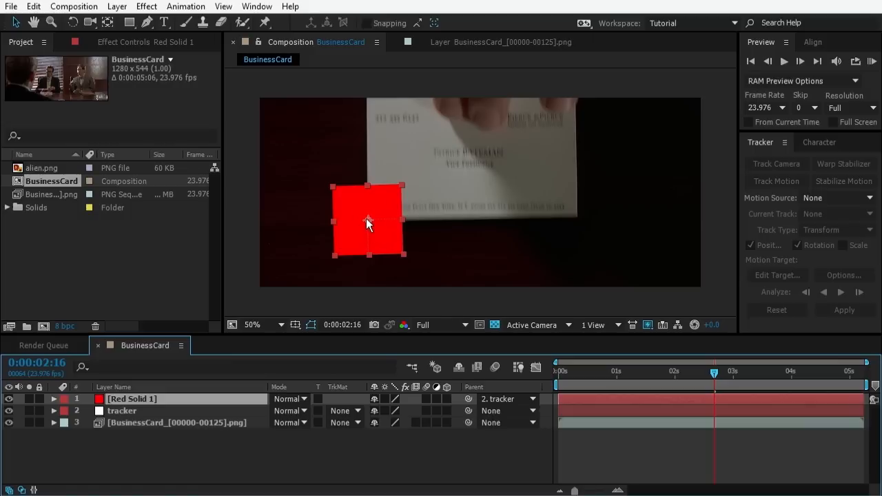
drag(730, 372, 711, 373)
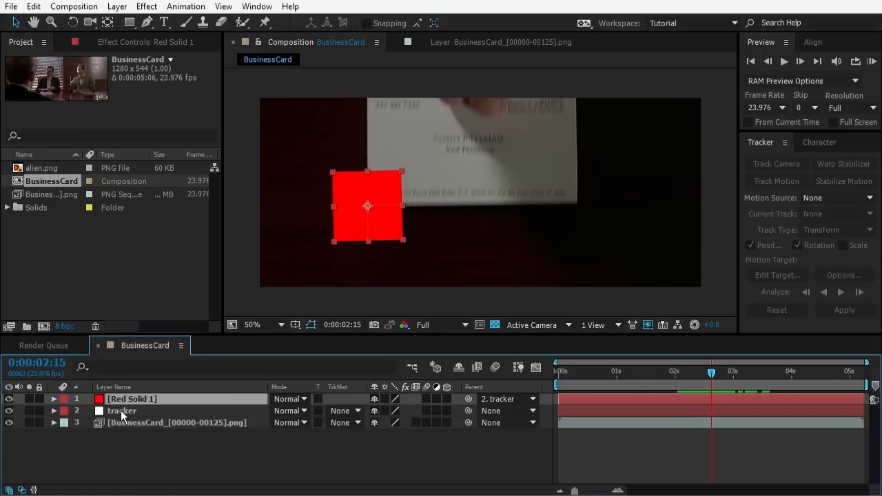
drag(392, 197, 644, 156)
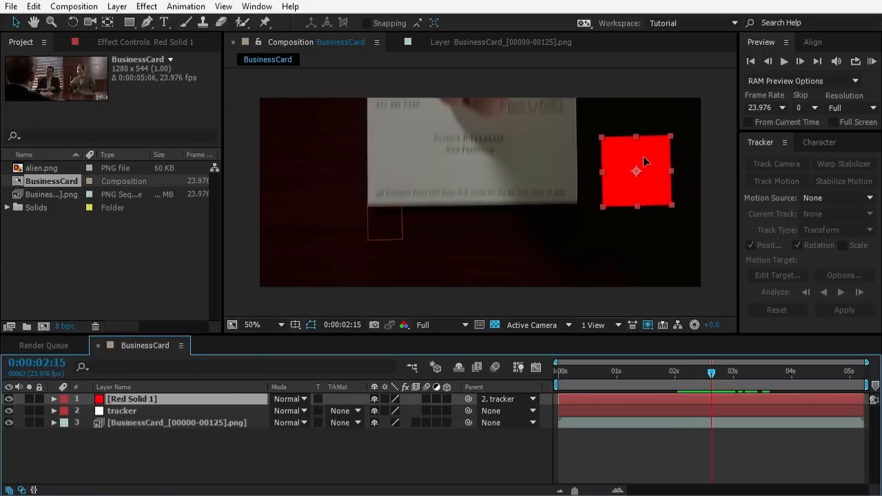
drag(741, 372, 710, 374)
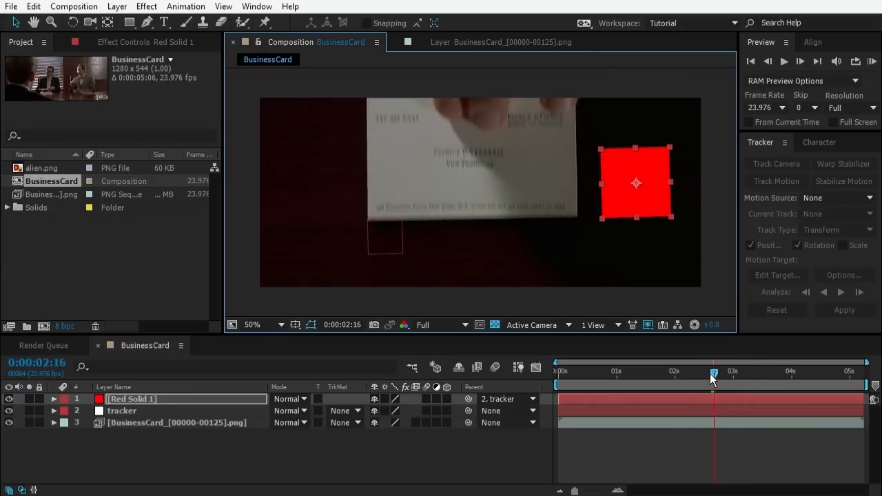
- Create a new text layer reading TEST in the BusinessCard composition and finish editing it
click(410, 456)
key(ctrl+t)
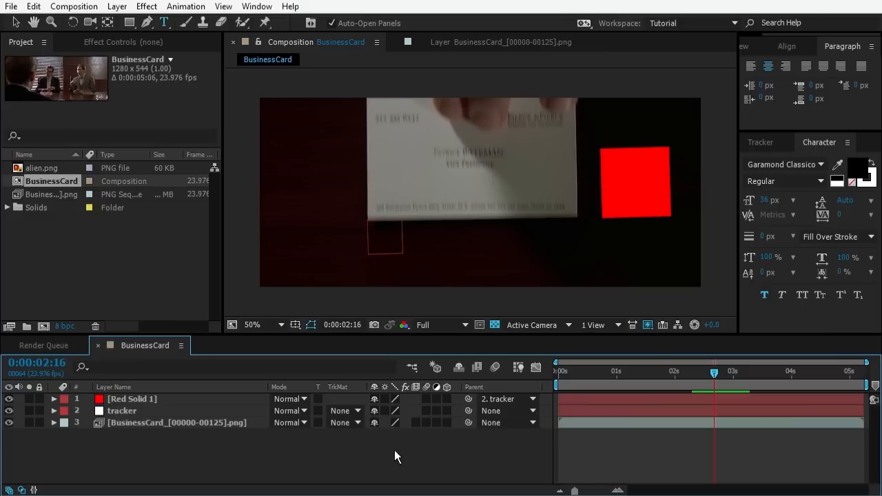
right_click(377, 460)
mouse_move(521, 319)
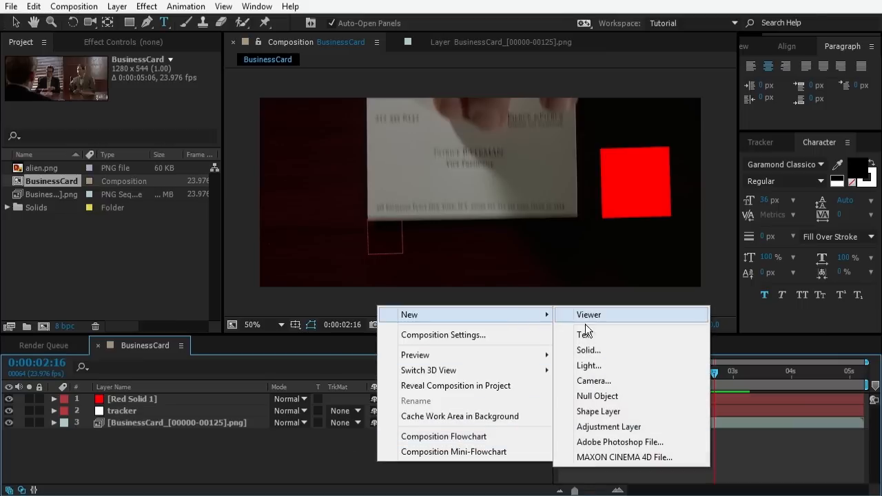
click(589, 331)
text(TEST)
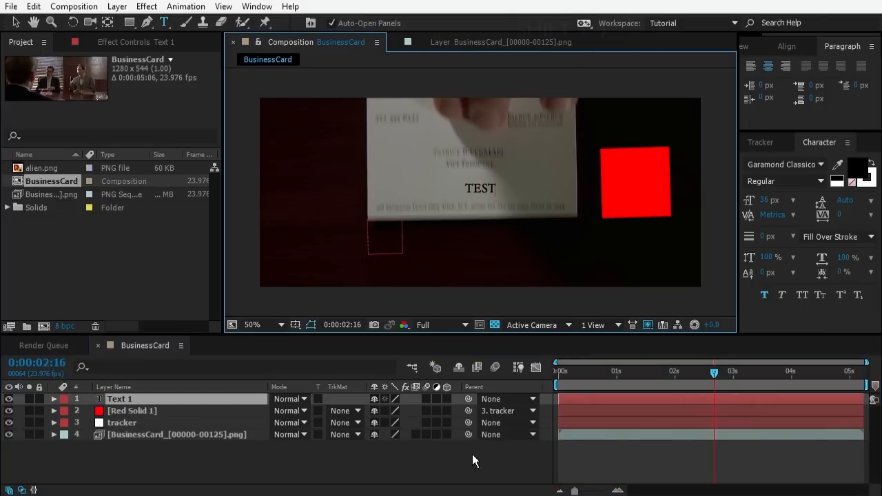
click(472, 454)
click(11, 24)
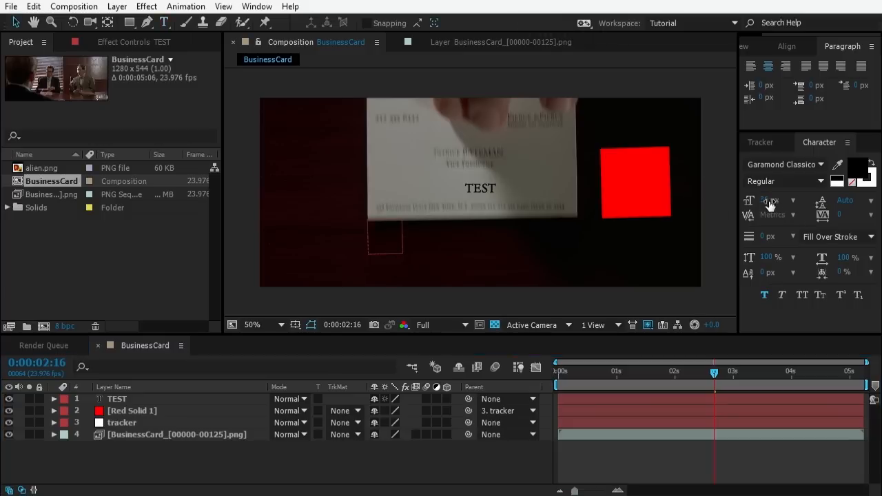
- Enlarge the TEST text to 99 px, color it white and place it just below the card's right half
click(769, 201)
click(121, 402)
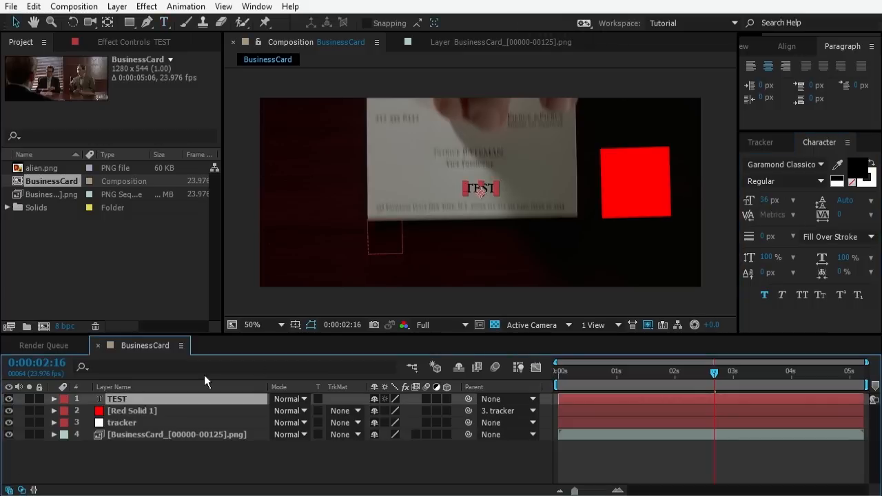
drag(763, 204, 806, 204)
drag(495, 173, 562, 235)
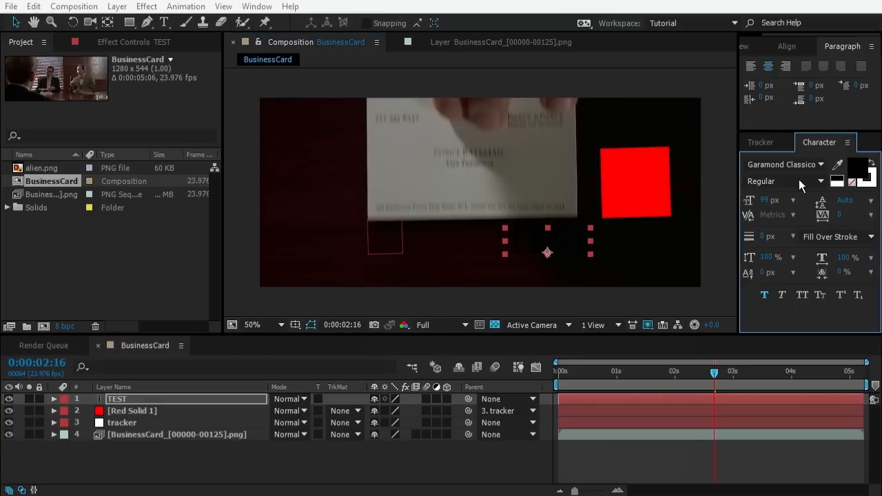
click(855, 168)
drag(420, 419, 366, 336)
key(Return)
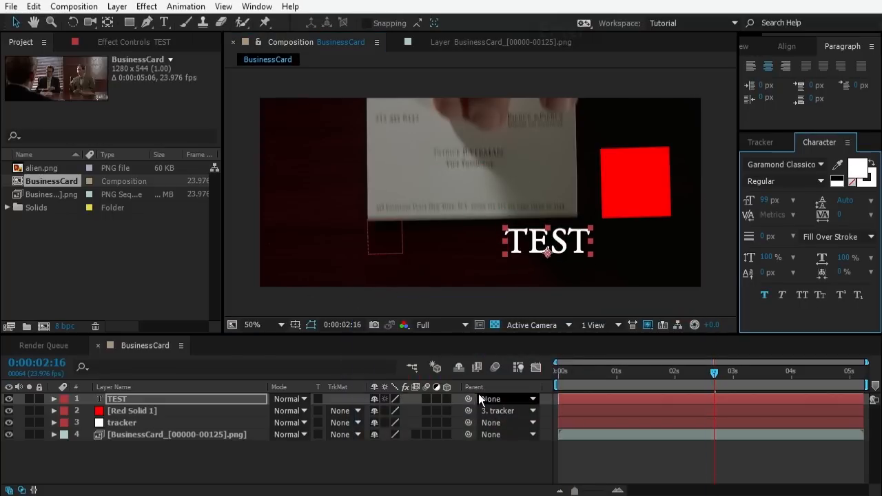
- Parent the TEST layer to the tracker null, move it to the card's upper left and scrub to check its motion
drag(469, 399, 140, 422)
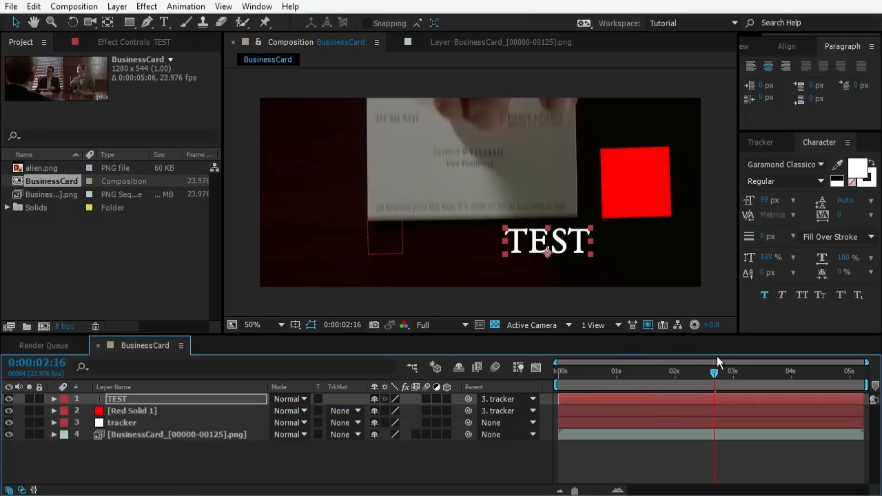
drag(733, 373, 709, 371)
drag(568, 219, 346, 129)
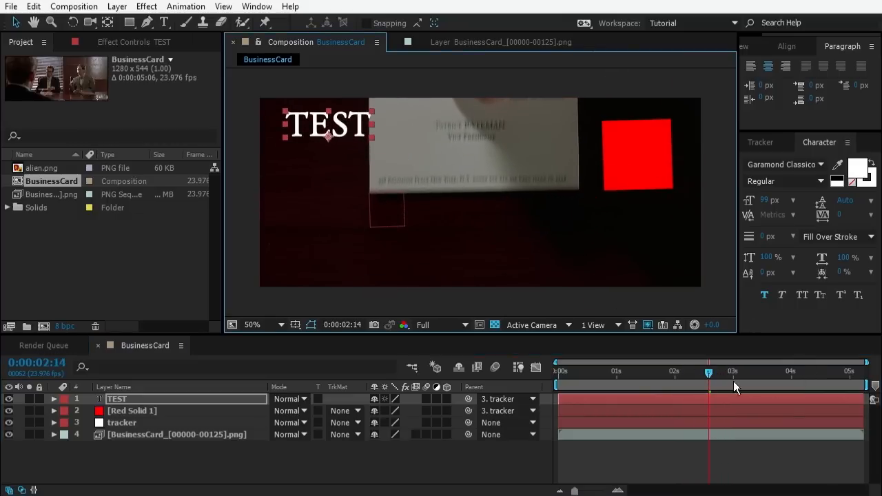
drag(736, 372, 710, 368)
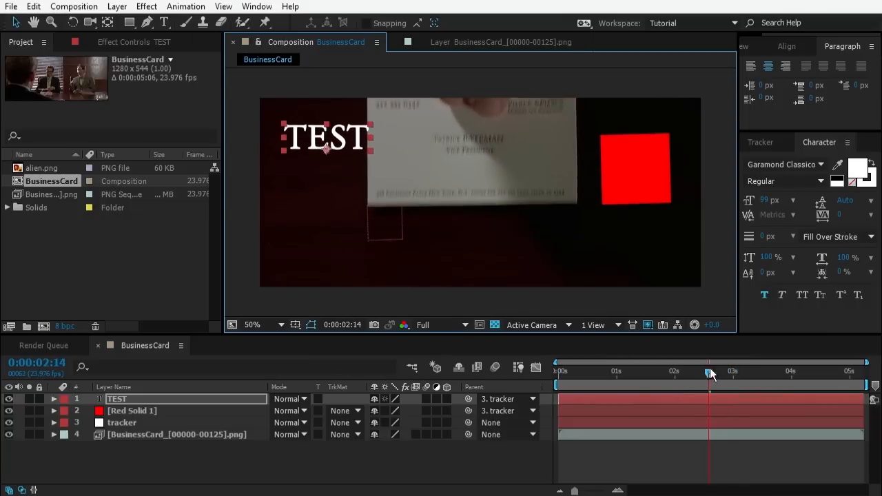
- Shift the TEST text lower beside the card, check it at 0:00:02:16 and delete the layer
drag(336, 129, 335, 166)
mouse_move(718, 372)
mouse_down()
mouse_move(734, 372)
mouse_move(705, 375)
mouse_move(725, 373)
mouse_move(714, 373)
mouse_up()
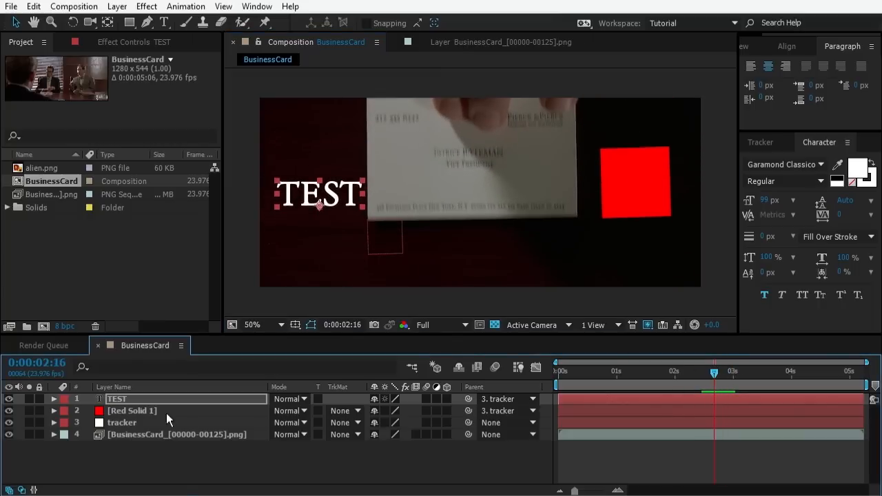
click(124, 399)
key(Delete)
- At 0:00:03:07, center the red solid on the business card and stretch it to about 615 × 356 px
click(749, 373)
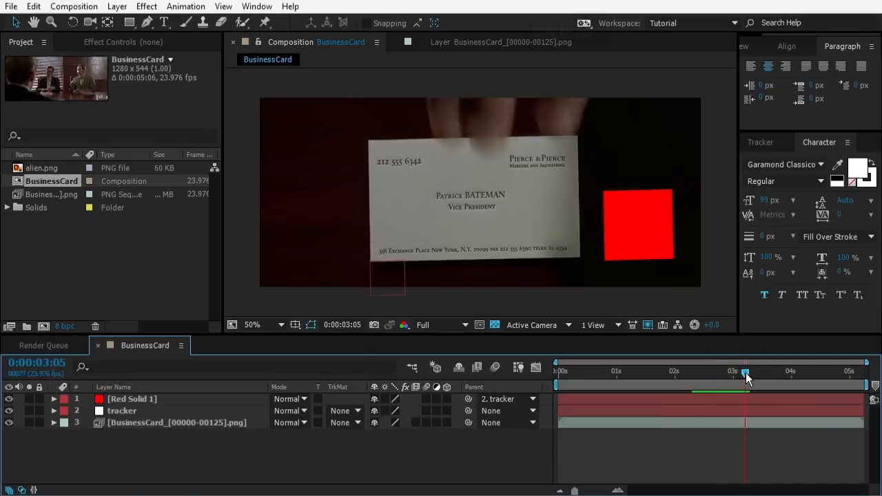
drag(638, 229, 472, 207)
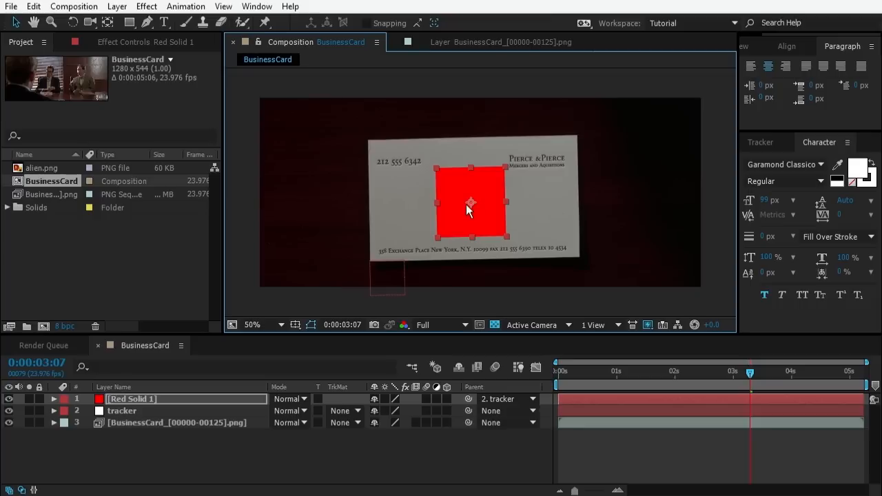
key(ctrl+shift+y)
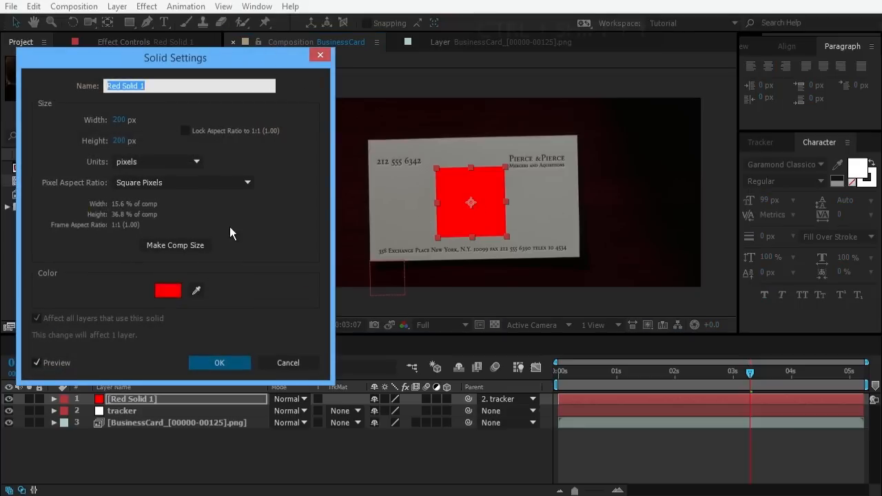
drag(121, 127, 403, 126)
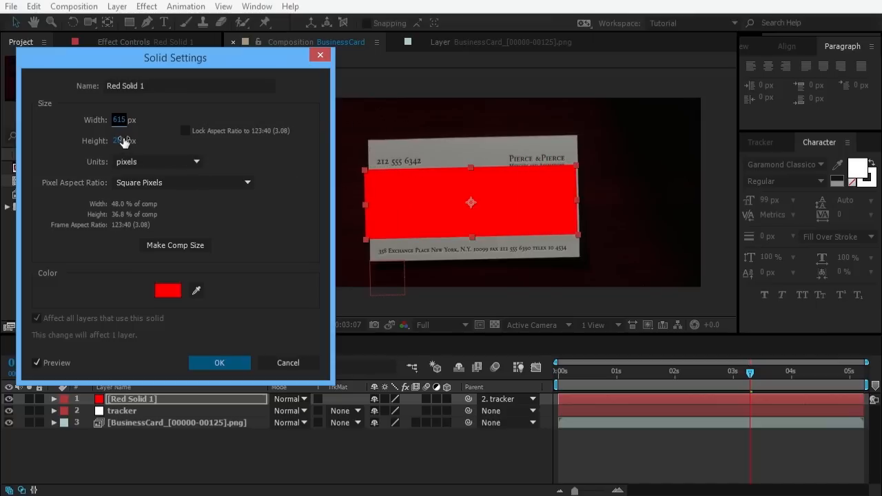
drag(119, 141, 229, 135)
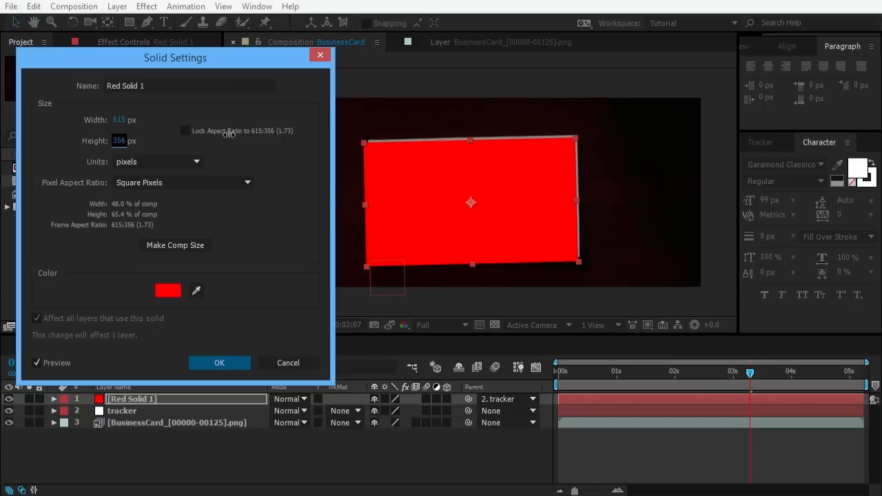
- Set the red solid's width to 600 px and its height to 350 px, and apply the settings
click(117, 120)
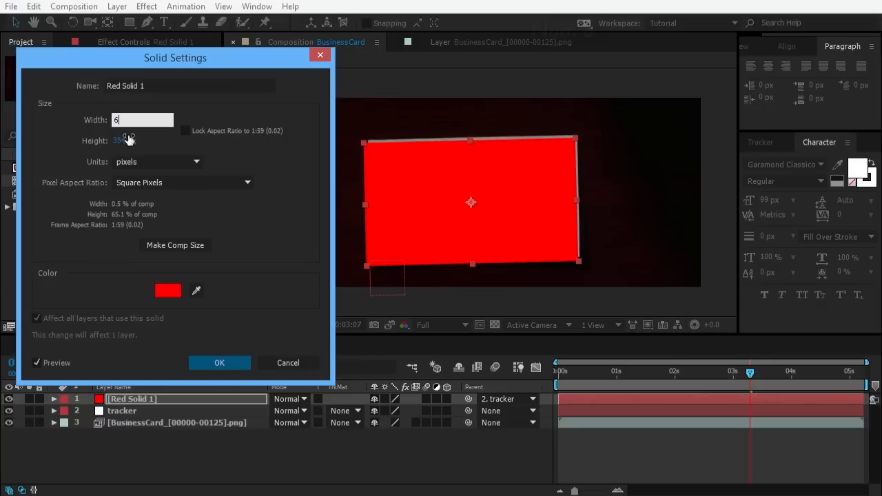
text(600)
key(Tab)
text(350)
key(Return)
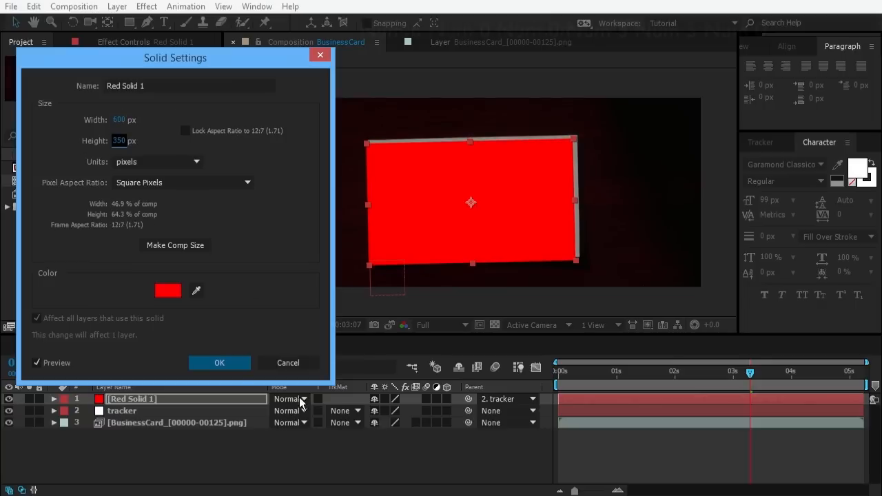
click(220, 362)
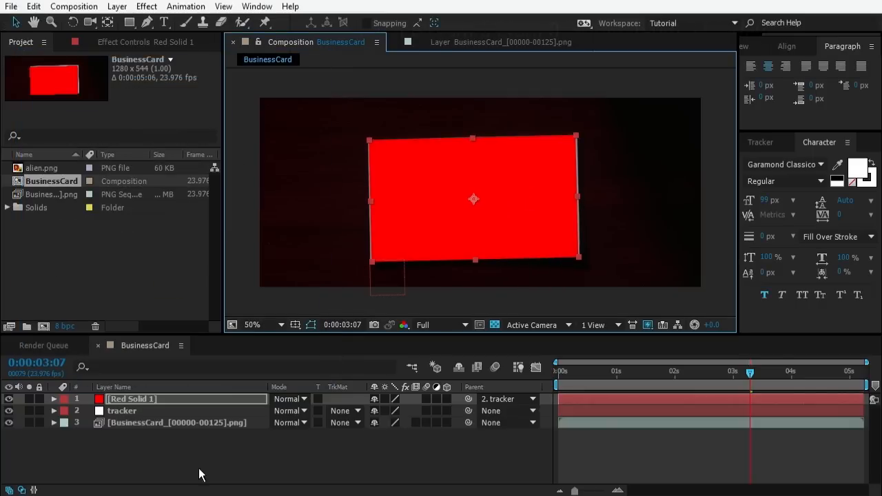
- Pre-compose the red solid, leaving all attributes in BusinessCard, and scrub to 0:00:03:04 to check how it follows the card
key(ctrl+shift+c)
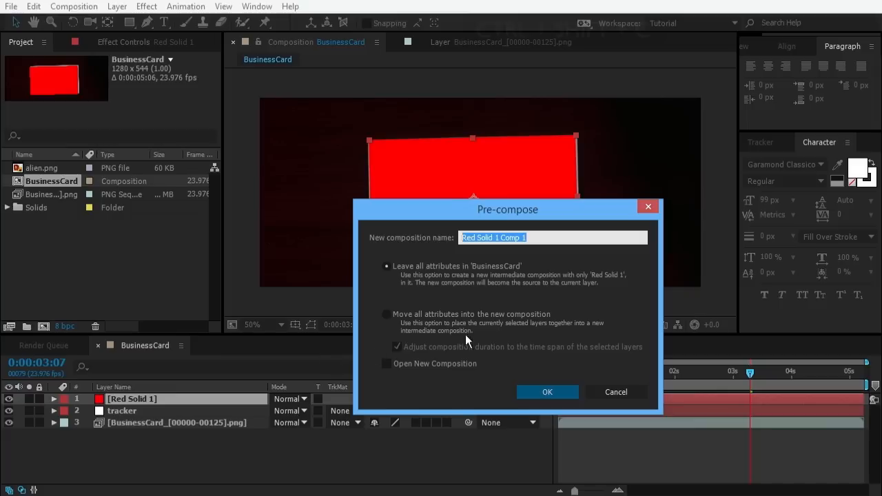
click(547, 393)
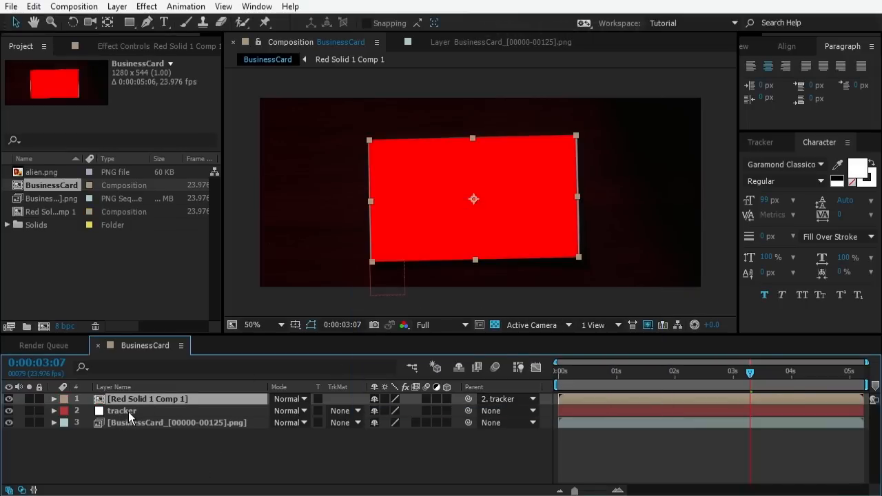
mouse_move(749, 376)
mouse_down()
mouse_move(699, 371)
mouse_move(743, 372)
mouse_up()
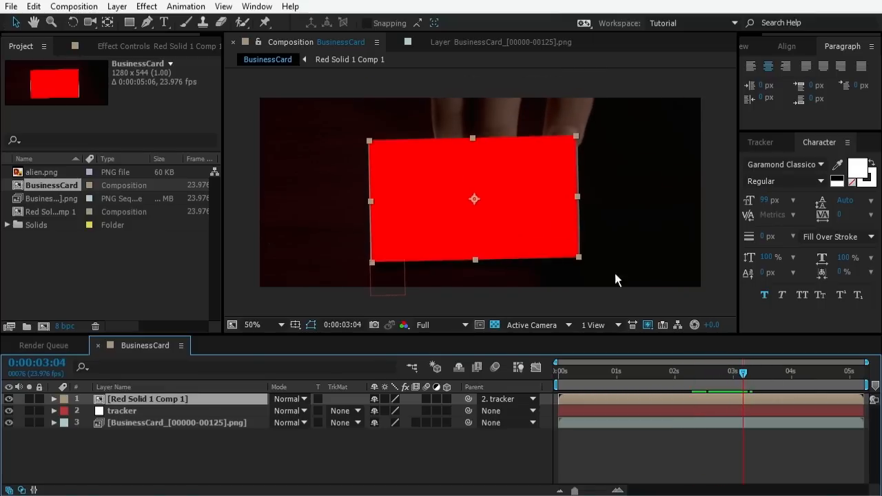
- Open the Red Solid 1 Comp 1 pre-comp and add a text layer reading TEST over the red solid
double_click(187, 399)
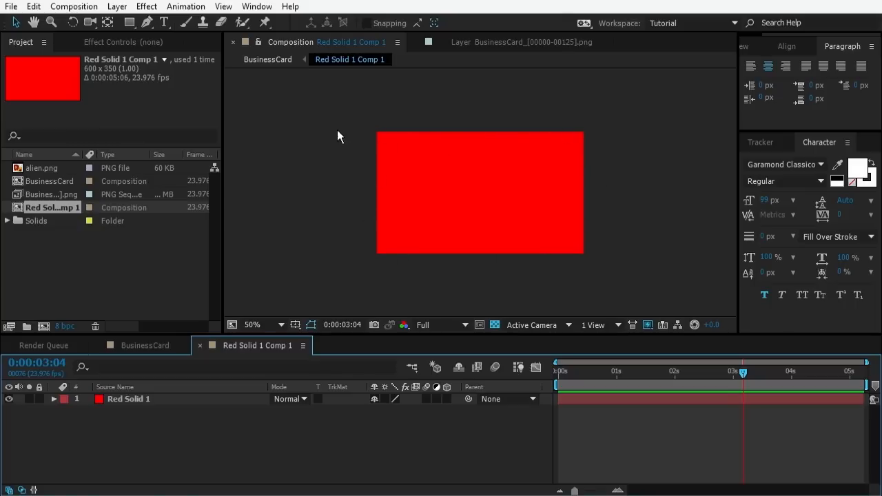
right_click(183, 442)
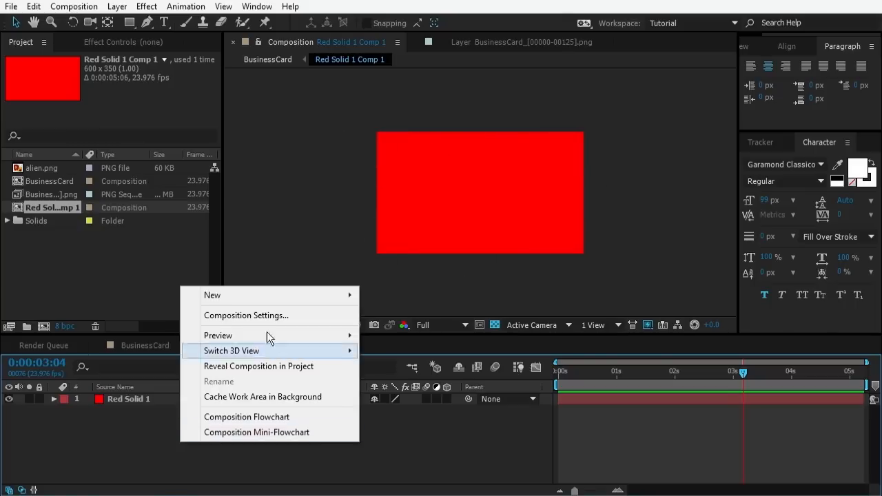
mouse_move(321, 295)
click(387, 315)
text(TEST)
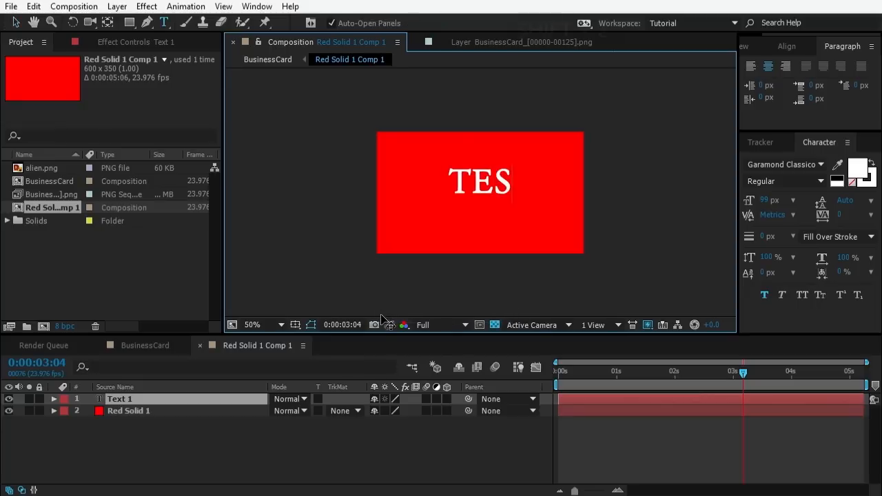
click(440, 453)
- Enlarge the TEST text to 161 px and center it vertically in the composition
click(117, 399)
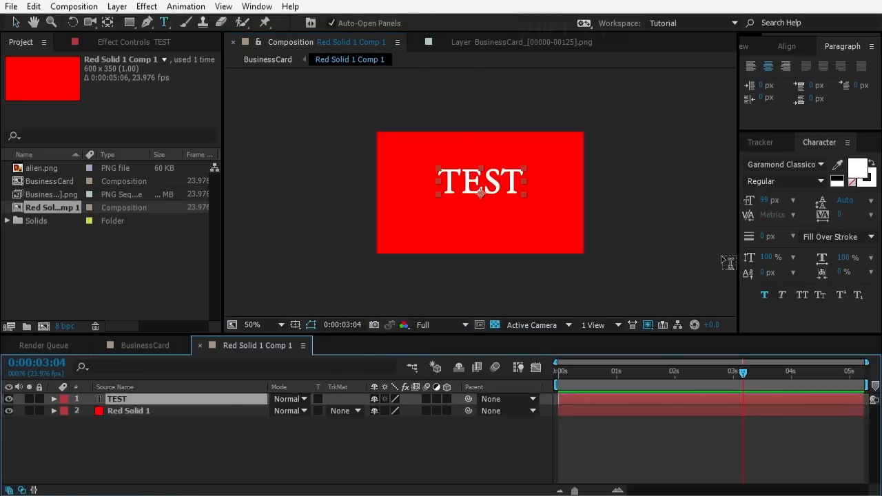
drag(769, 204, 808, 196)
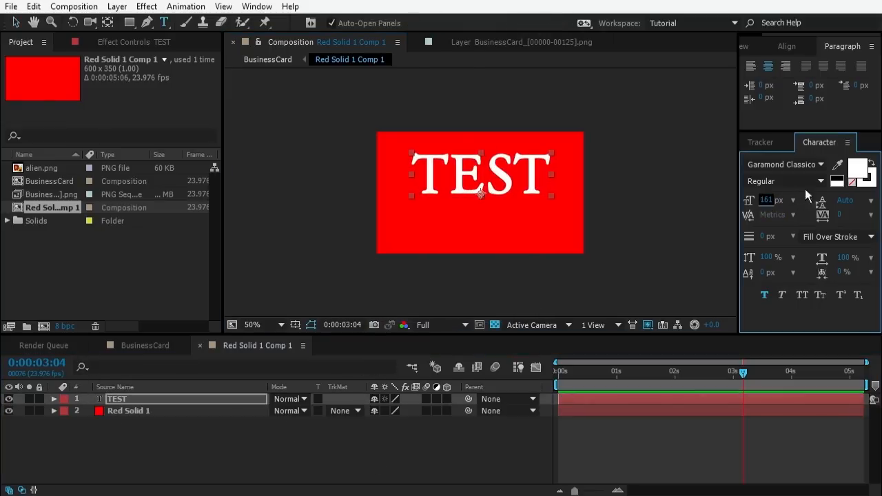
click(778, 49)
click(847, 81)
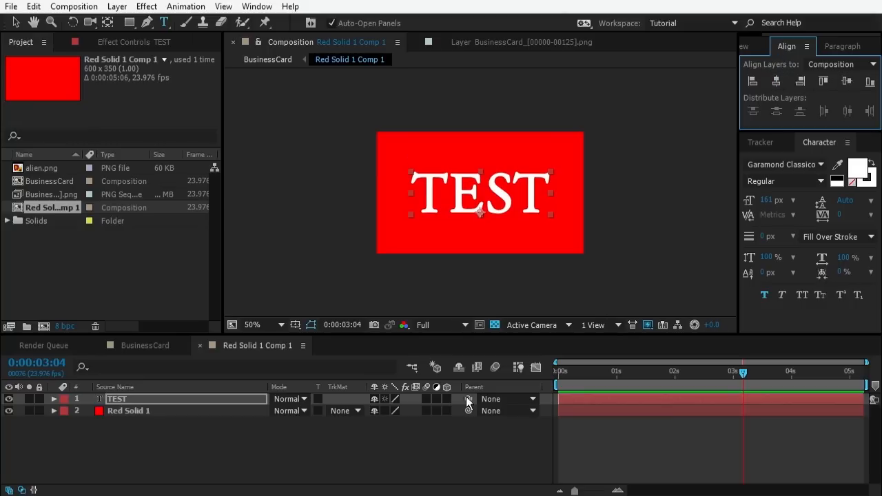
key(v)
- In BusinessCard, enable motion blur for the Red Solid 1 Comp 1 layer and the composition, and preview the card's entrance
click(146, 346)
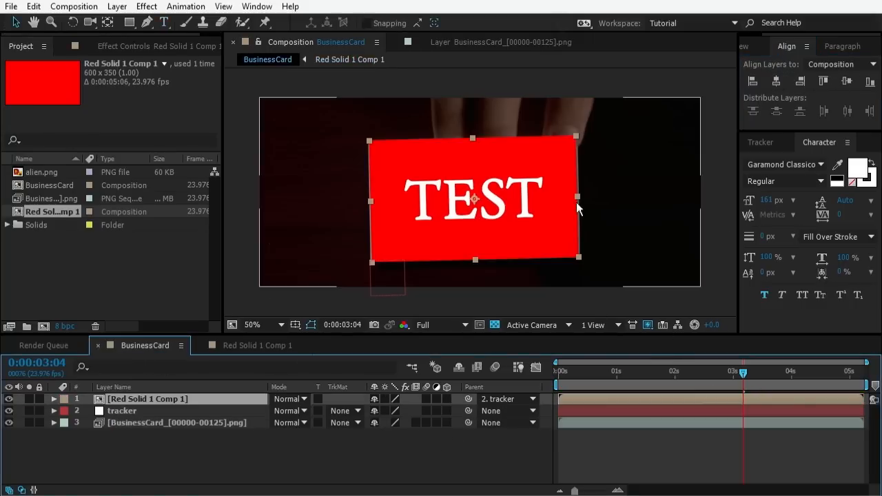
drag(737, 372, 708, 378)
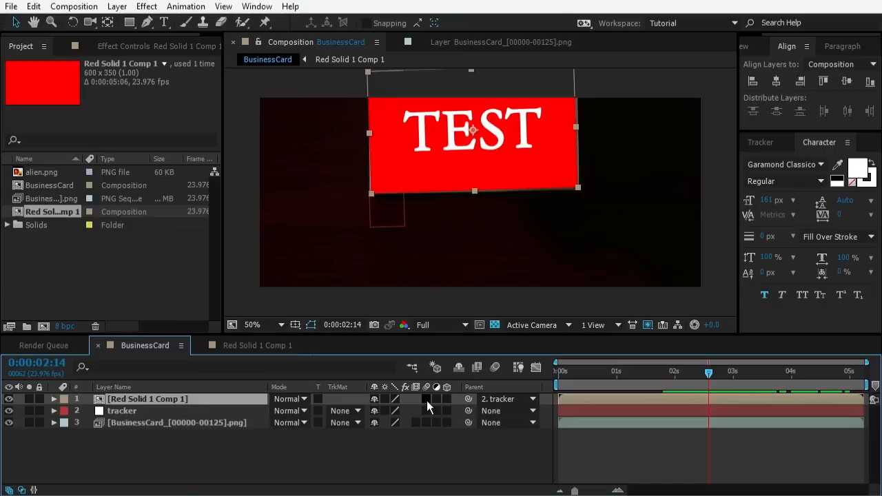
click(494, 368)
drag(710, 371, 691, 375)
key(space)
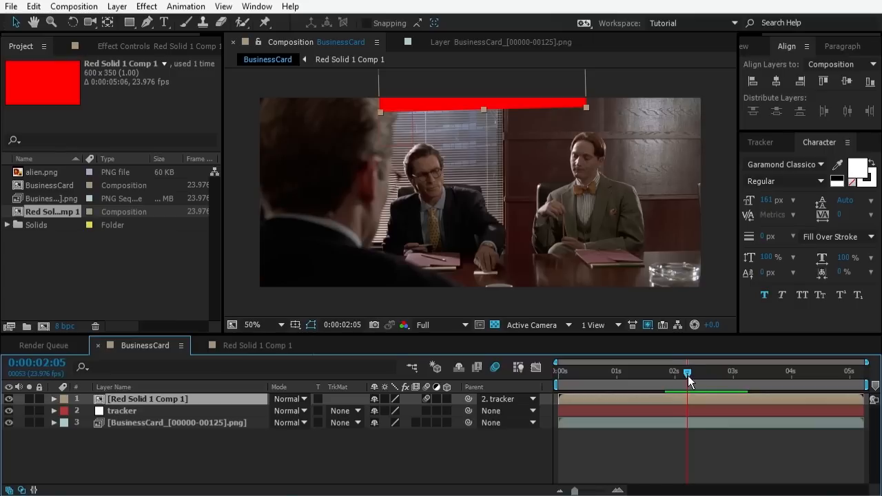
- Trim the start of the Red Solid 1 Comp 1 layer to 0:00:02:06 and scrub to 0:00:03:03 to check it
drag(688, 376, 687, 379)
key(Page_Down)
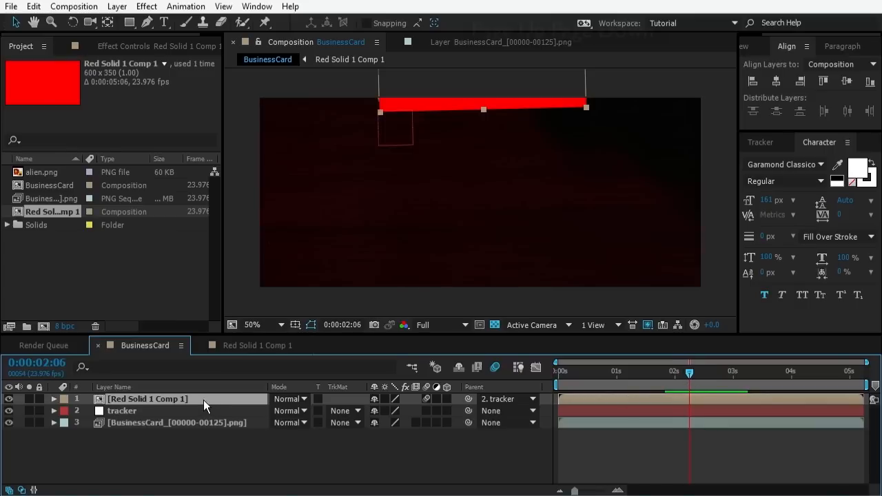
key(alt+bracketleft)
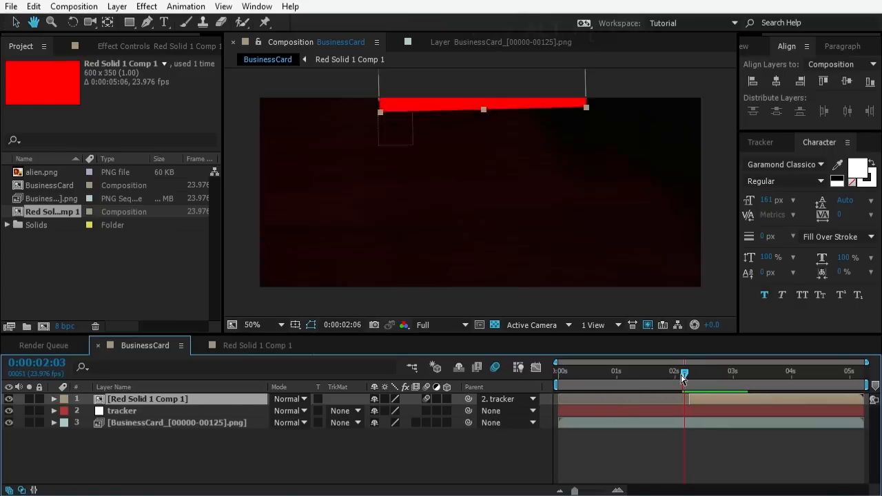
drag(682, 374, 741, 373)
- Close the Red Solid 1 Comp 1 timeline and the footage layer's viewer, and deselect all layers in BusinessCard
click(258, 345)
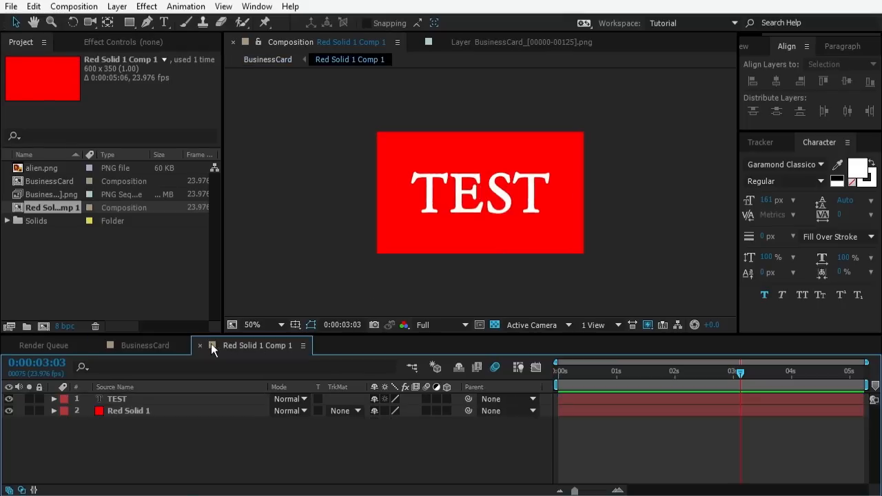
click(200, 345)
click(451, 39)
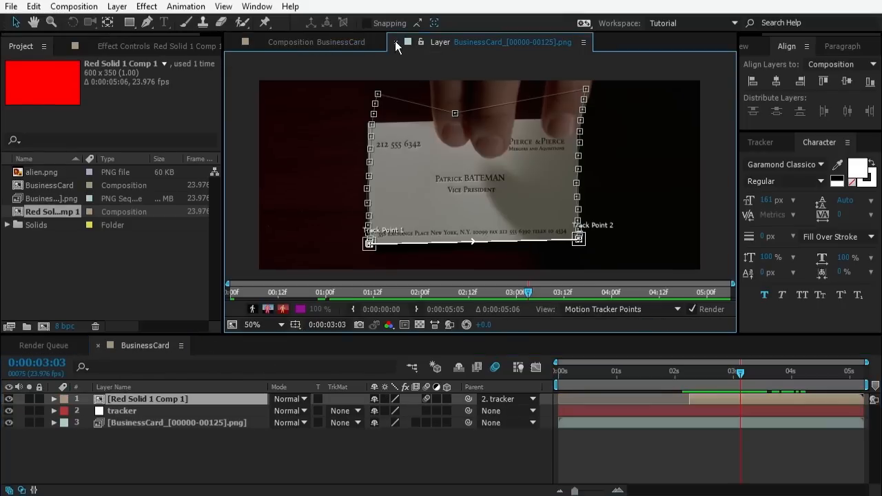
click(397, 42)
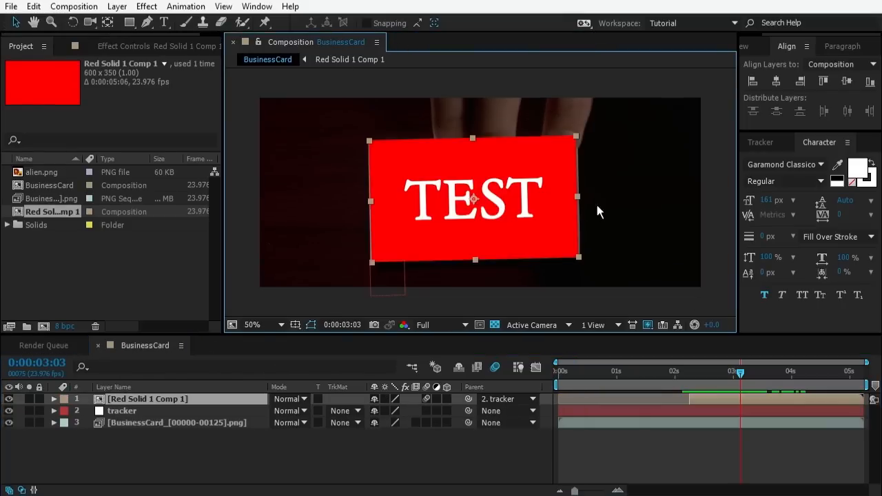
click(90, 437)
click(153, 399)
click(301, 74)
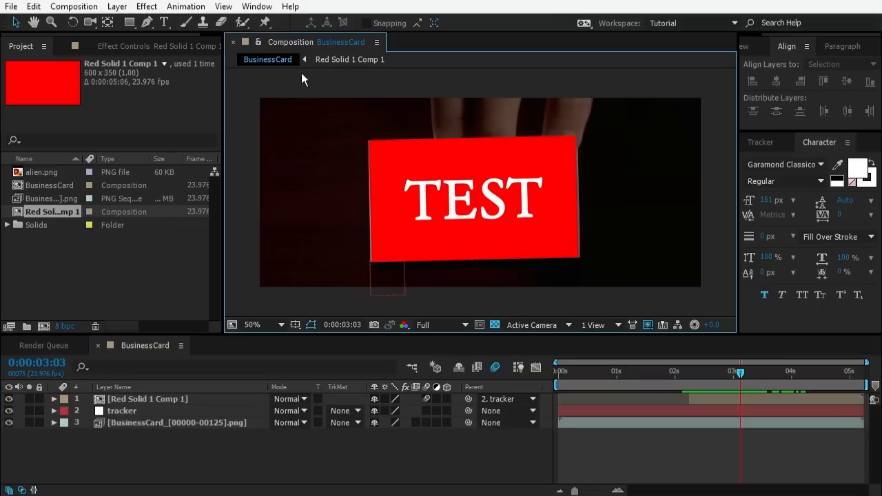
- Show Red Solid 1 Comp 1 beside a locked BusinessCard viewer, with the pre-comp layer hidden and the time at 0:00:03:23
click(222, 6)
click(266, 23)
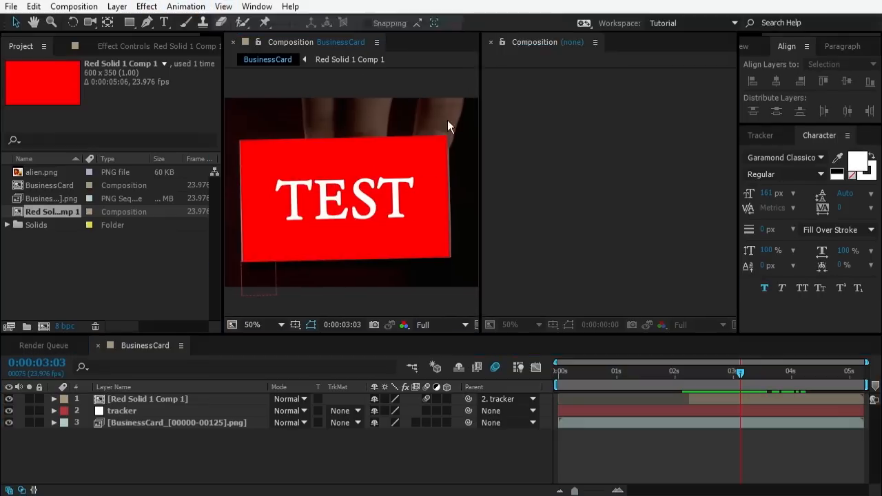
double_click(165, 398)
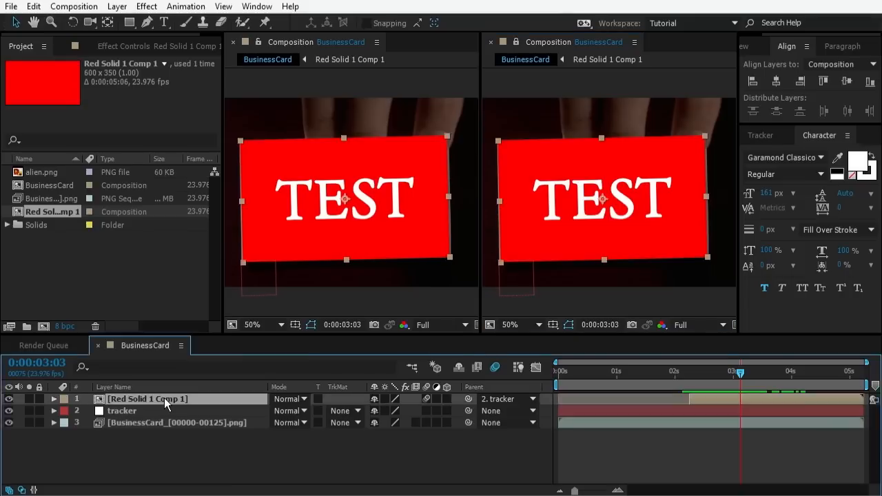
click(134, 346)
click(9, 399)
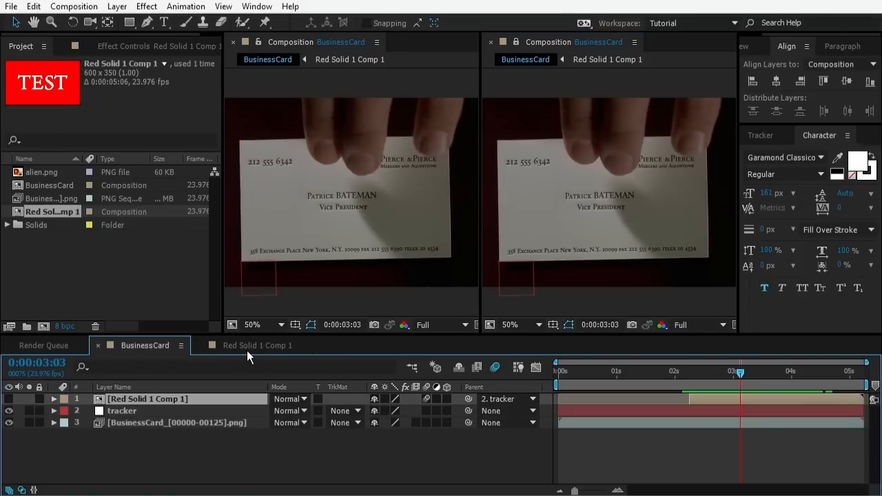
click(246, 347)
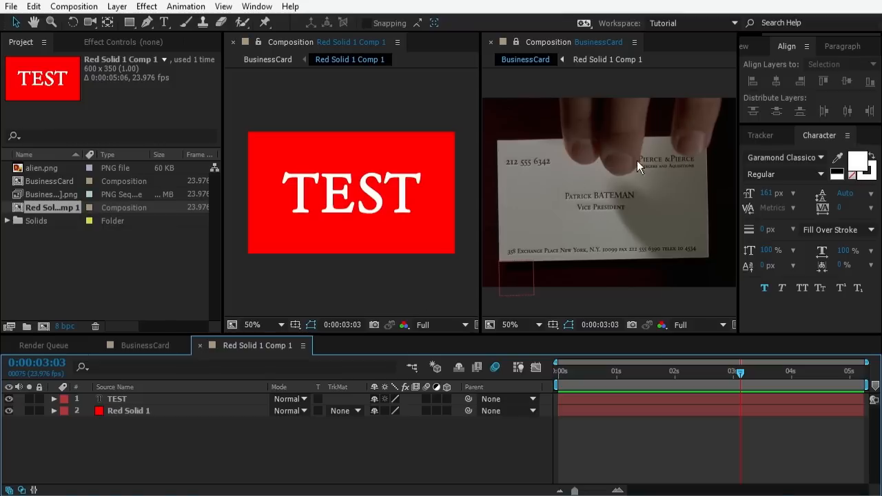
drag(778, 374, 787, 370)
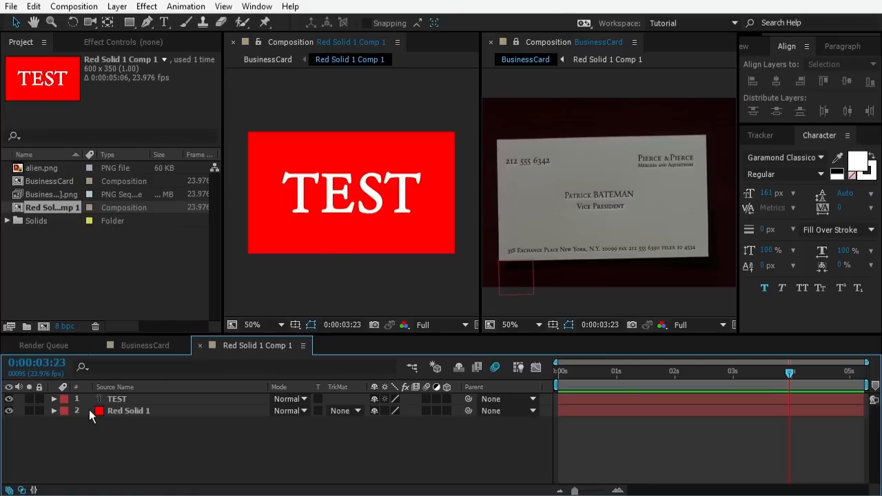
- Delete the TEST layer and recolor the red solid with the blank card's color sampled from the BusinessCard footage
click(109, 400)
key(Delete)
click(121, 398)
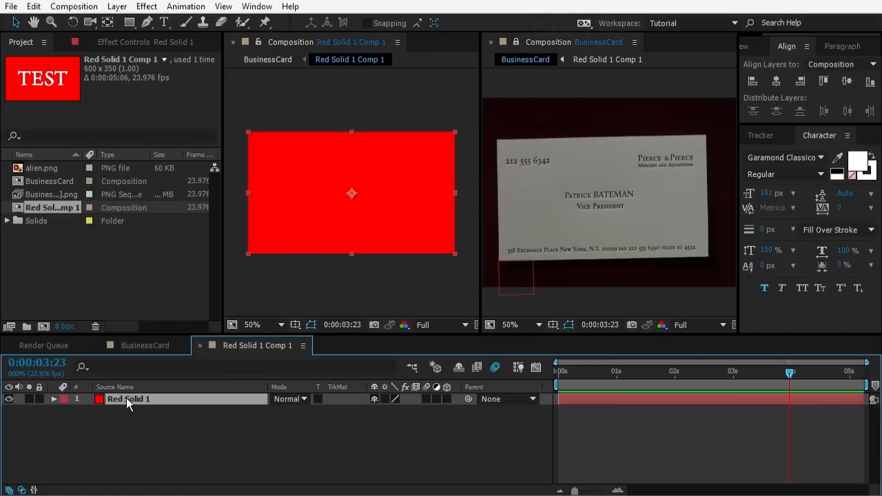
key(ctrl+shift+y)
click(196, 292)
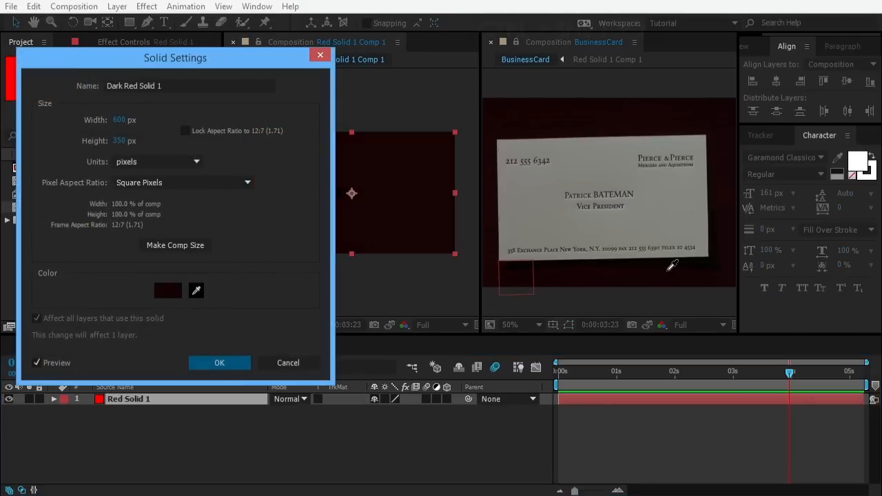
click(643, 236)
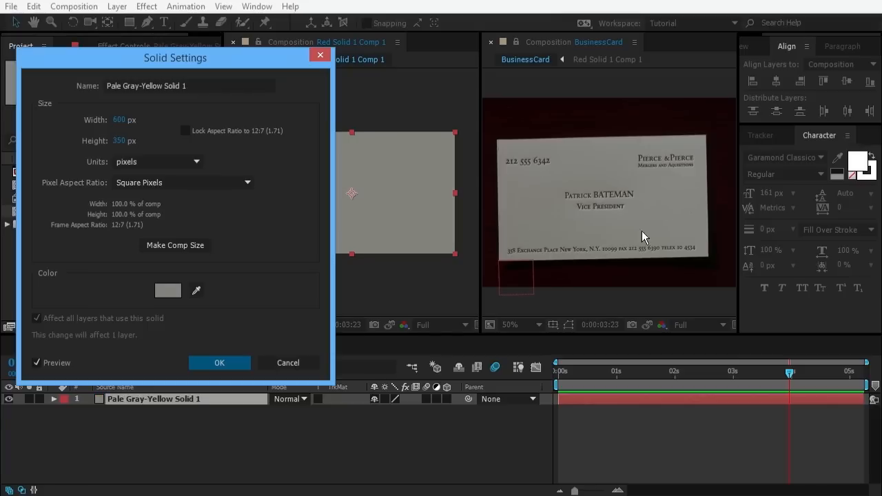
click(219, 363)
- Compare the solid with the real card up close, then apply Add Grain to it with Viewing Mode set to Final Output
key(period)
key(period)
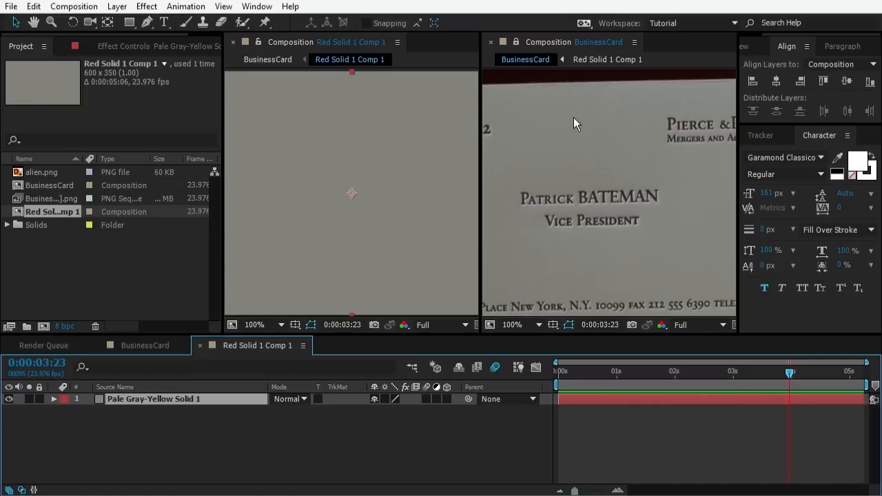
key(comma)
key(comma)
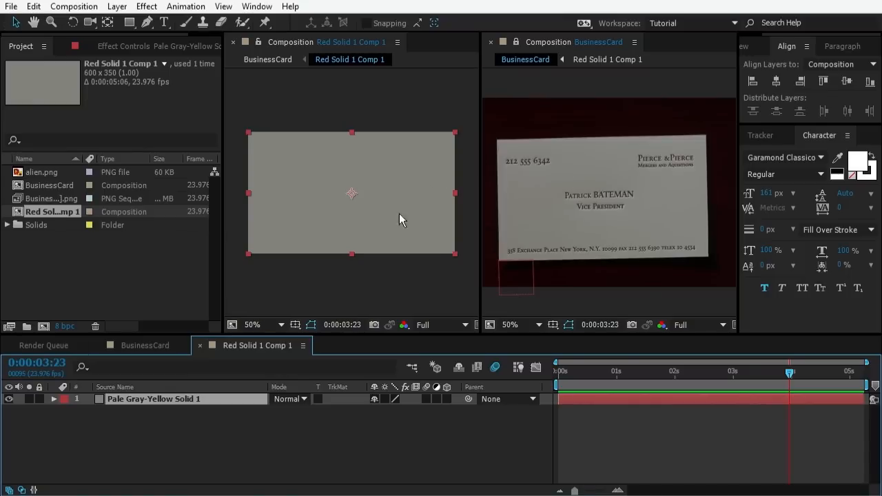
key(F3)
right_click(87, 159)
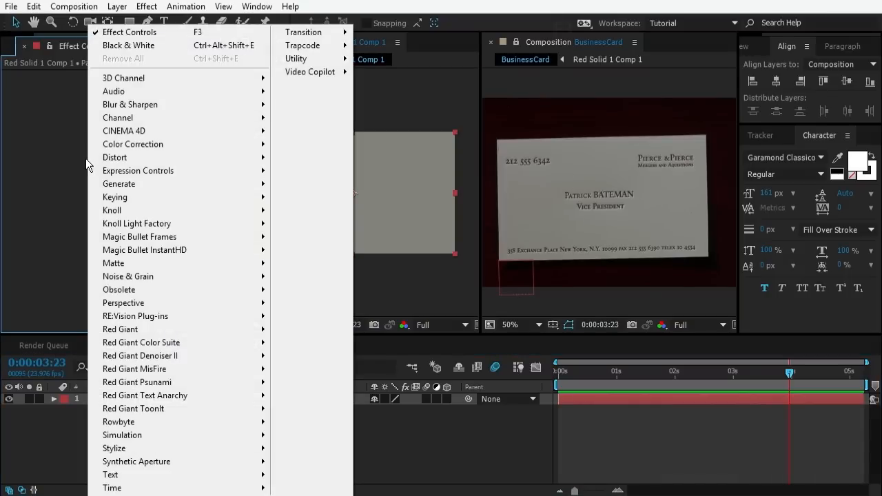
mouse_move(210, 276)
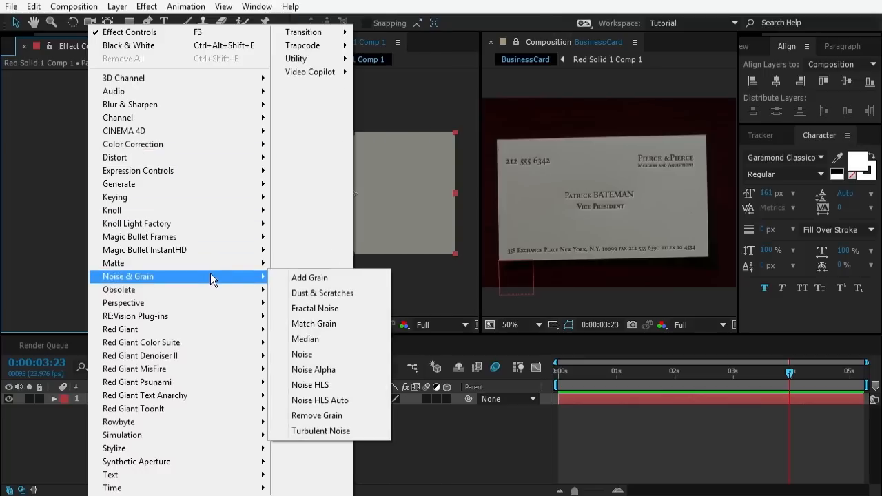
click(311, 279)
click(161, 88)
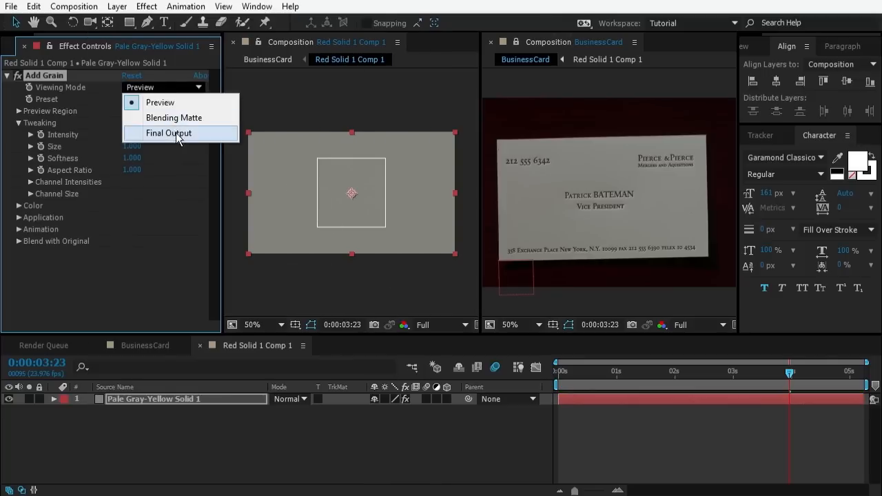
click(173, 132)
- Set the grain intensity to 0.5, check it at 0:00:03:12, and expand the effect's Animation settings
key(slash)
key(slash)
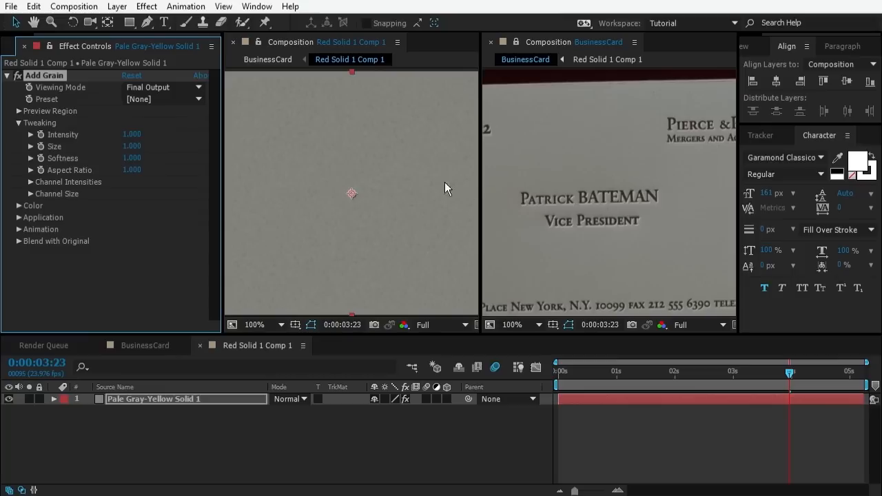
click(129, 135)
text(.5)
key(Return)
drag(790, 374, 762, 374)
click(19, 230)
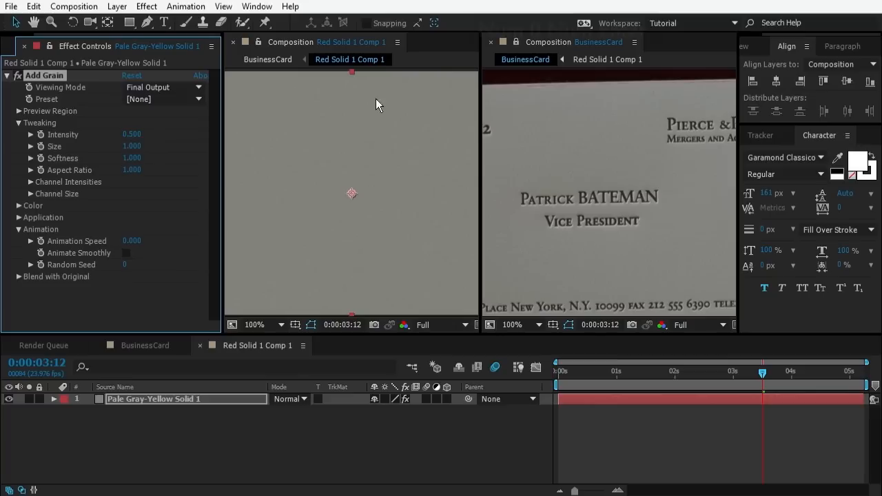
- Close the extra viewer and reopen Red Solid 1 Comp 1 from the BusinessCard timeline
click(233, 41)
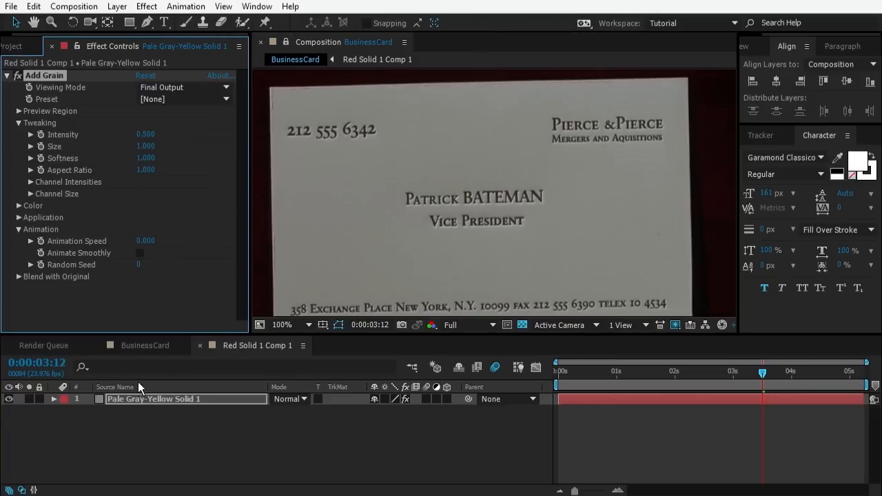
click(157, 422)
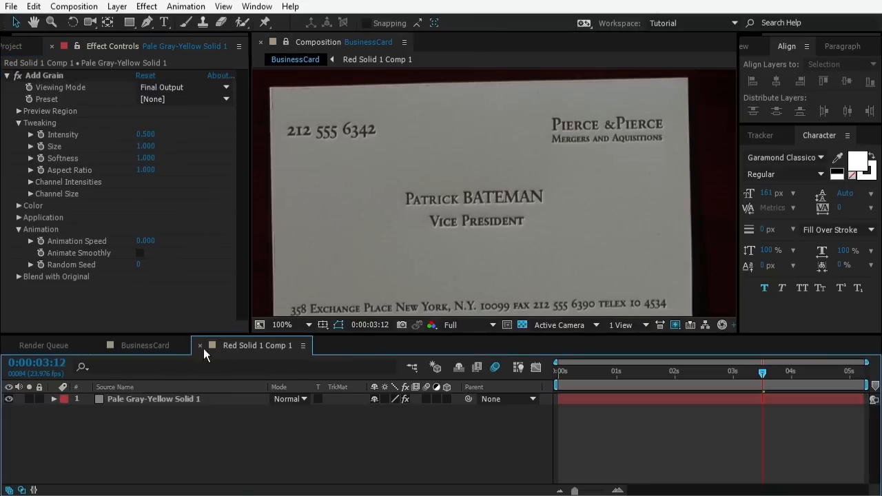
click(145, 345)
double_click(124, 398)
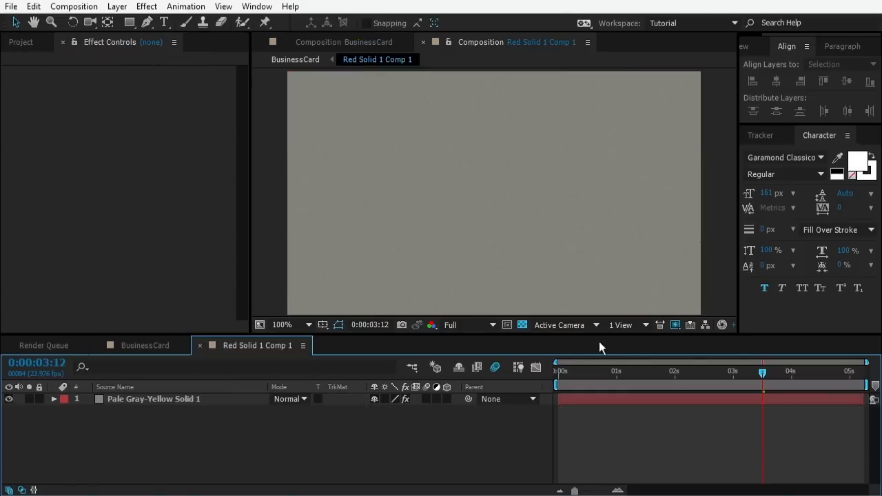
- Move to 0:00:03:02 and make the Red Solid 1 Comp 1 layer visible again in BusinessCard
drag(739, 372, 738, 373)
scroll(620, 253, down, 1)
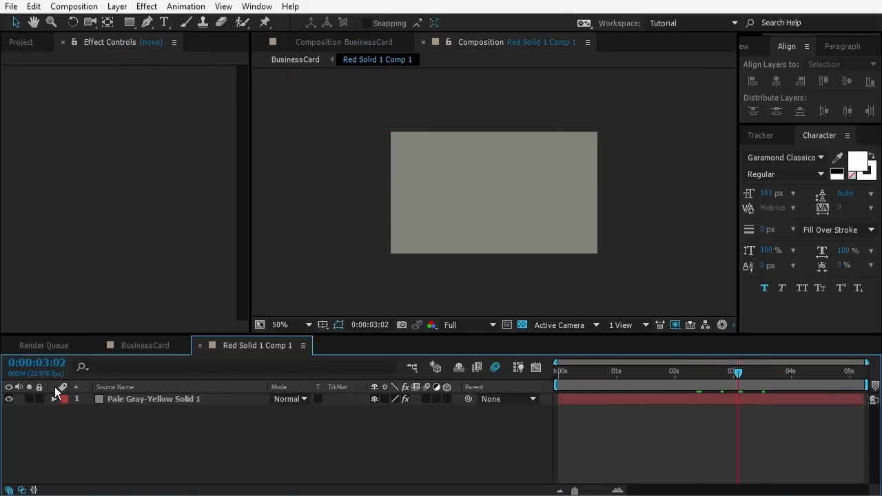
click(128, 346)
click(9, 399)
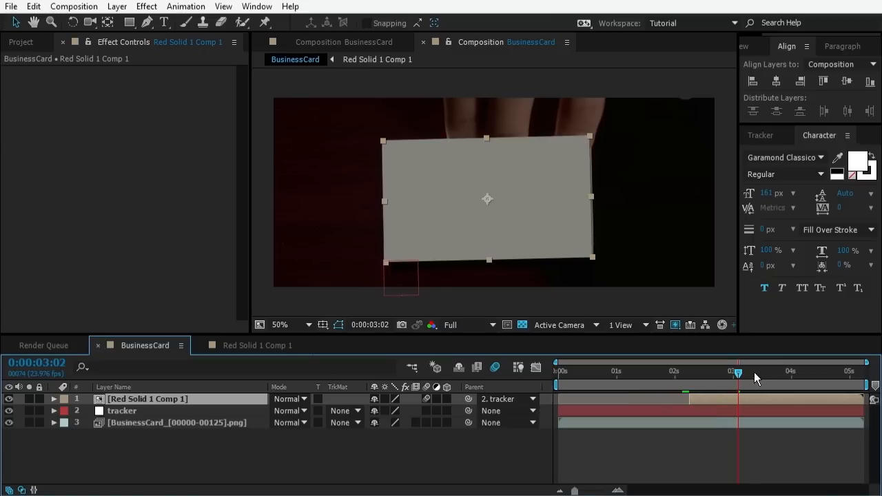
- Move to 0:00:03:00, open Red Solid 1 Comp 1, and add a text layer reading REDDIT
mouse_move(741, 376)
mouse_down()
mouse_move(775, 375)
mouse_move(703, 377)
mouse_move(791, 373)
mouse_move(712, 373)
mouse_move(733, 373)
mouse_up()
click(248, 345)
click(22, 42)
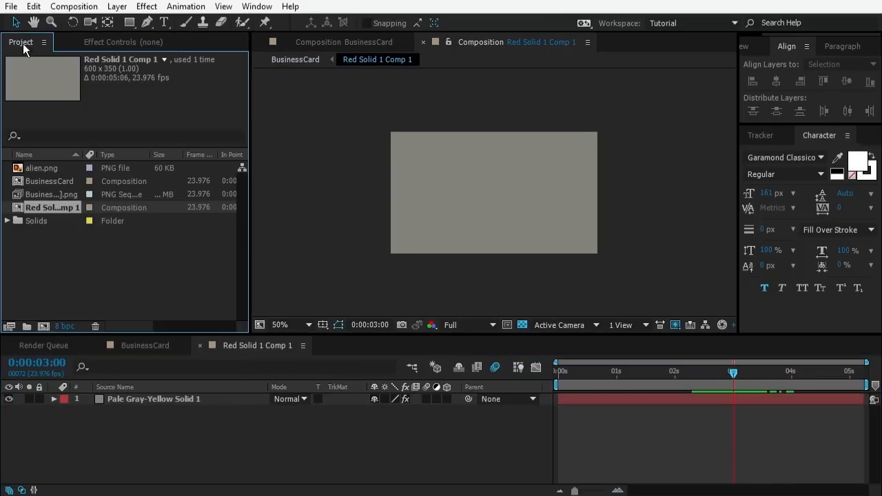
right_click(153, 424)
mouse_move(280, 279)
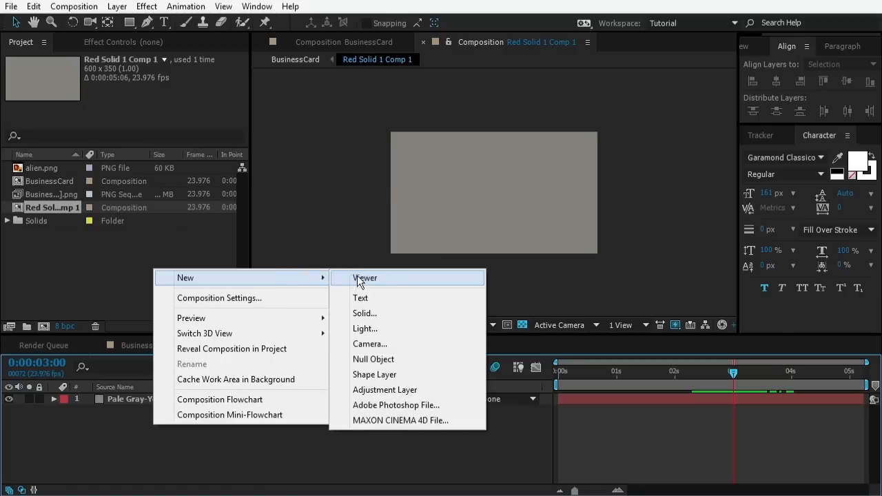
click(373, 297)
text(REDDIT)
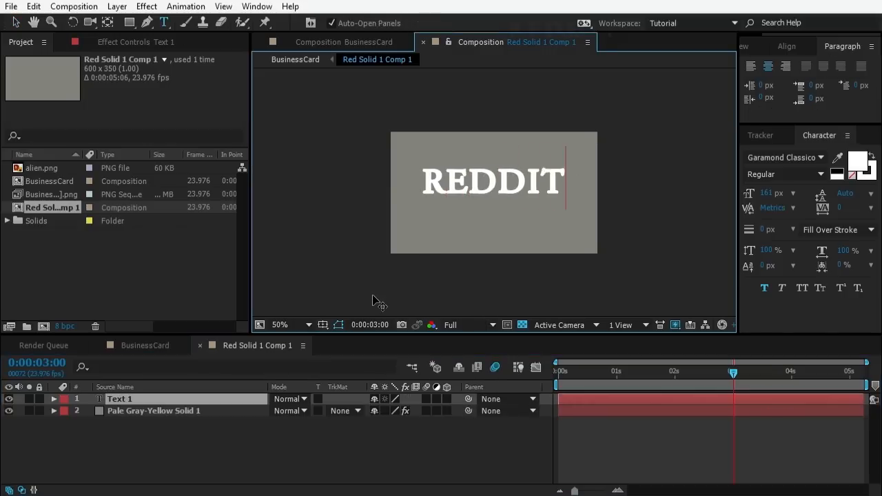
- Color the REDDIT text black, reduce its size to 65 px, and place it in the card's upper-left corner
key(ctrl+a)
click(859, 162)
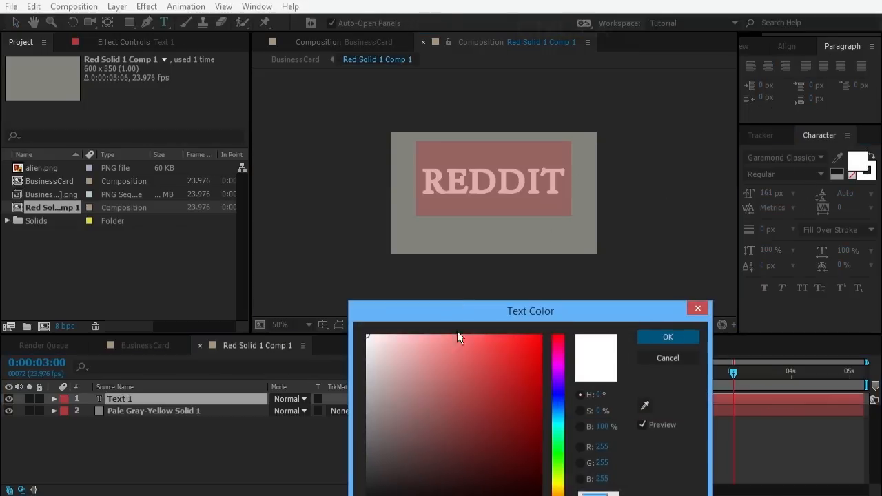
click(448, 495)
key(Return)
click(15, 22)
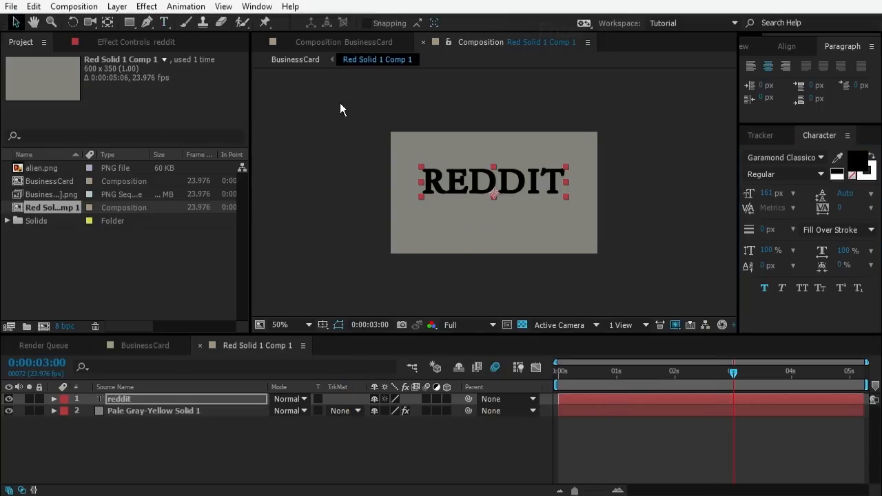
drag(770, 197, 589, 197)
drag(502, 187, 439, 144)
- Duplicate the REDDIT layer, change the copy to MATT01SS TUTORIALS on two lines, and move it to the card's upper right
click(143, 399)
key(ctrl+d)
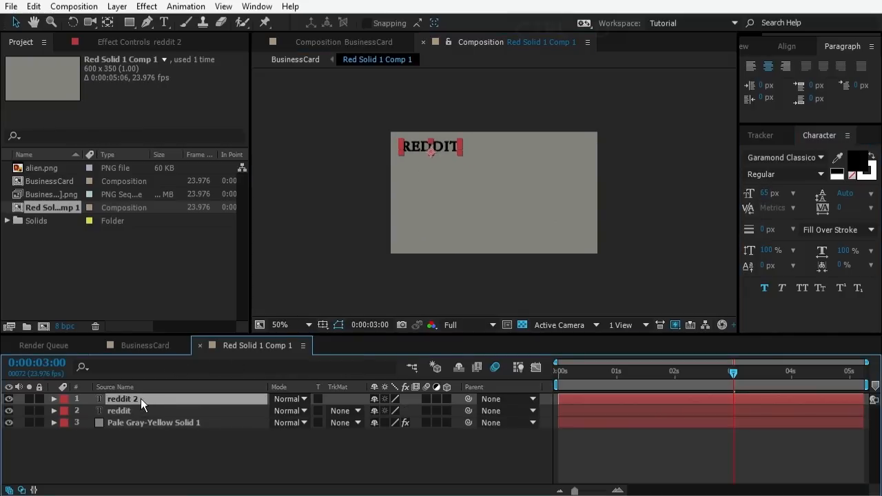
key(ctrl+t)
text(mattress)
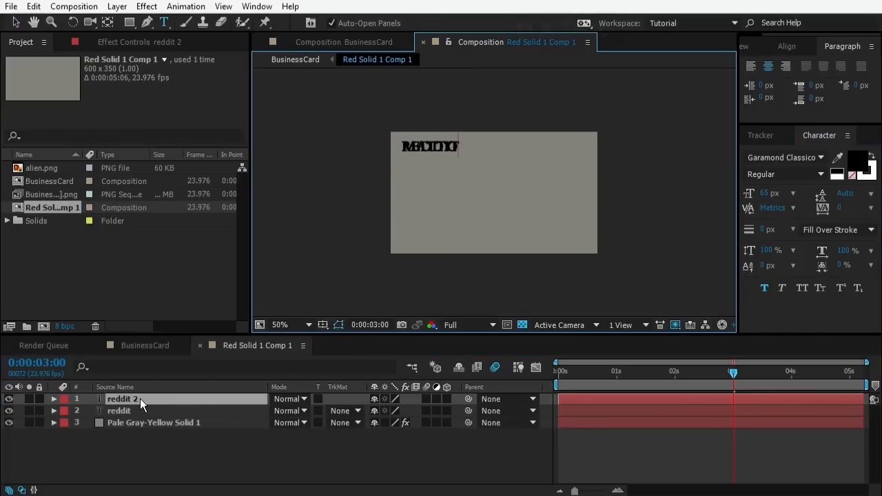
key(Return)
text(TUTORIALS)
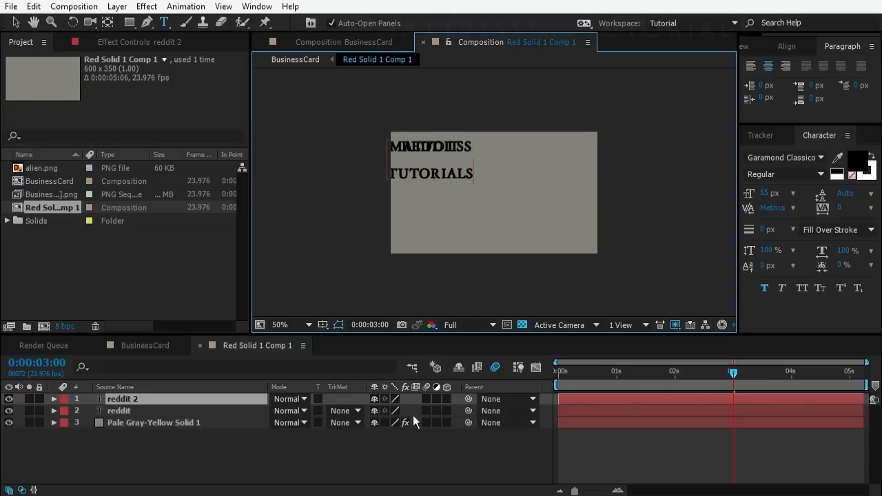
click(116, 398)
key(v)
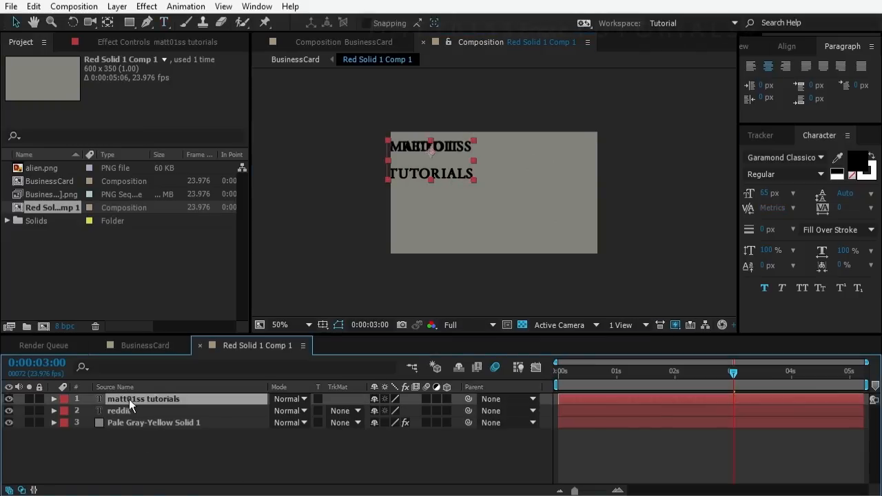
drag(470, 168, 562, 175)
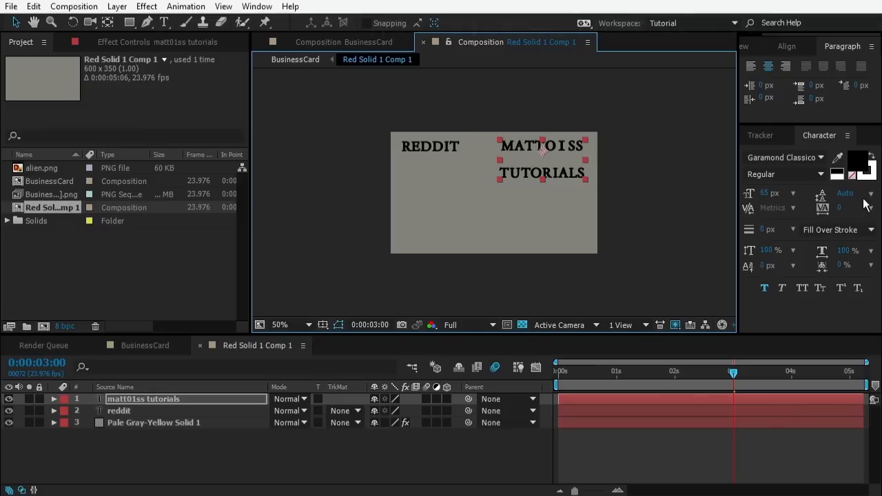
- Tighten the MATT01SS TUTORIALS leading to 41 px and nudge the text closer to the card's upper-right corner
drag(771, 251, 775, 254)
key(ctrl+z)
mouse_move(849, 197)
mouse_down()
mouse_move(825, 196)
mouse_move(860, 197)
mouse_up()
drag(570, 145, 573, 142)
click(119, 461)
- Duplicate the MATT01SS TUTORIALS layer, change the copy to After Effects, and move it below the other text
click(142, 400)
key(ctrl+d)
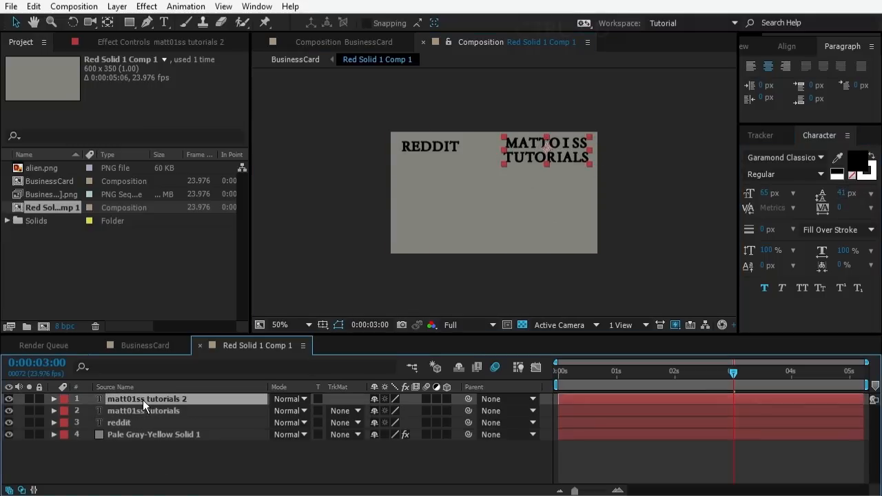
double_click(146, 398)
text(After Effects)
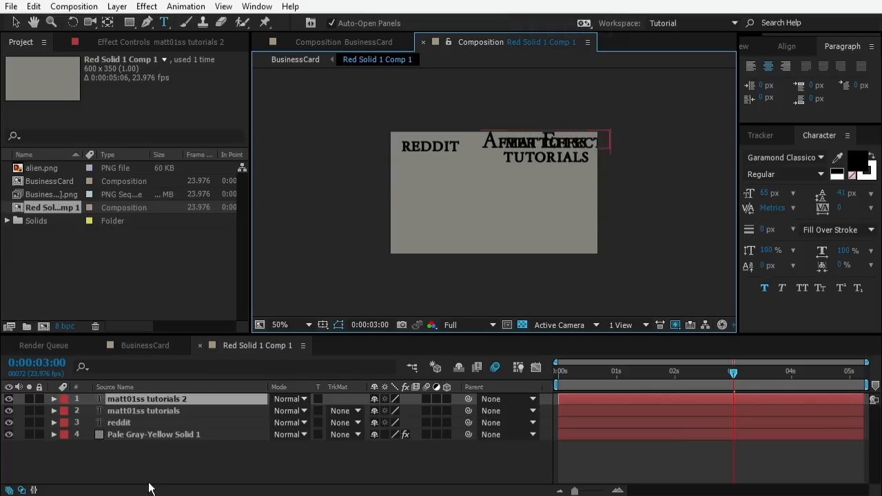
click(152, 402)
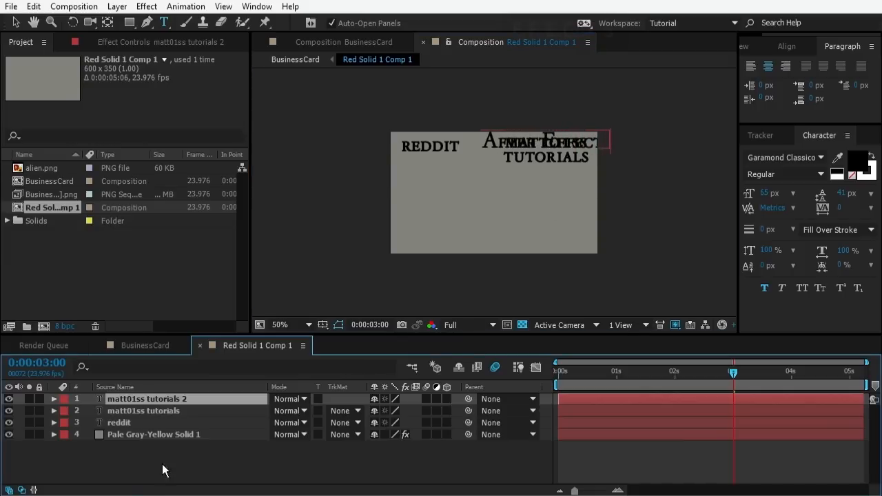
click(164, 393)
key(v)
drag(516, 135, 493, 178)
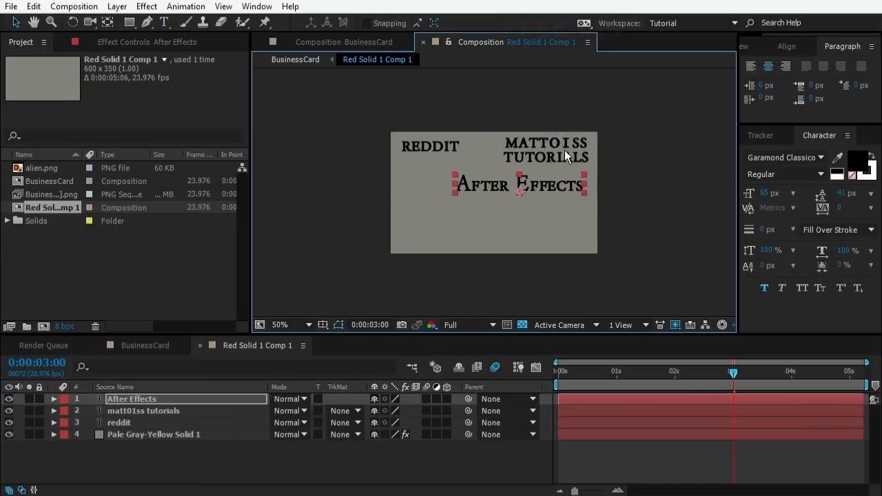
- Align the After Effects text to the composition's horizontal center and bottom edge
click(786, 46)
click(799, 81)
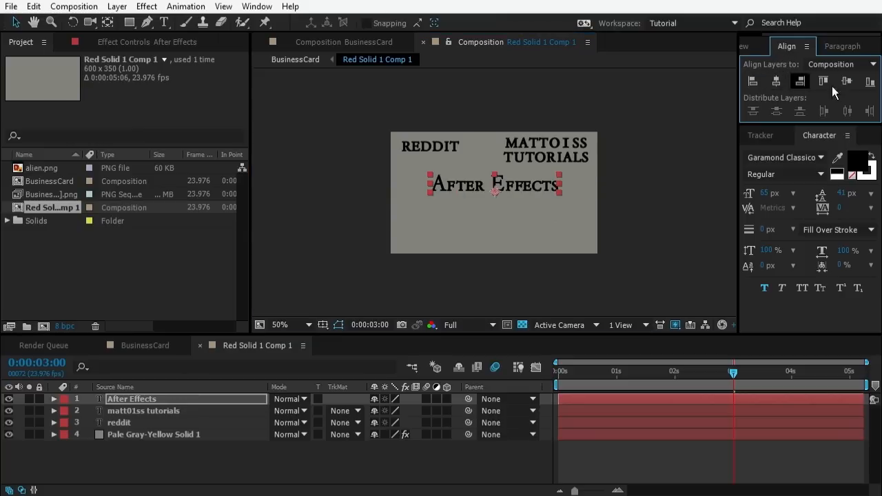
click(870, 81)
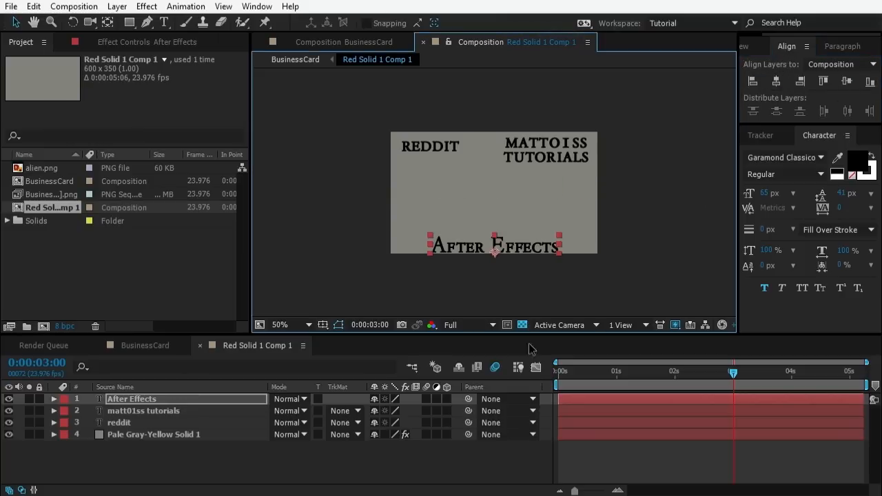
click(413, 473)
- Add alien.png to the card composition, scale it to 17.4%, and place it in the middle above After Effects
drag(42, 168, 494, 193)
key(s)
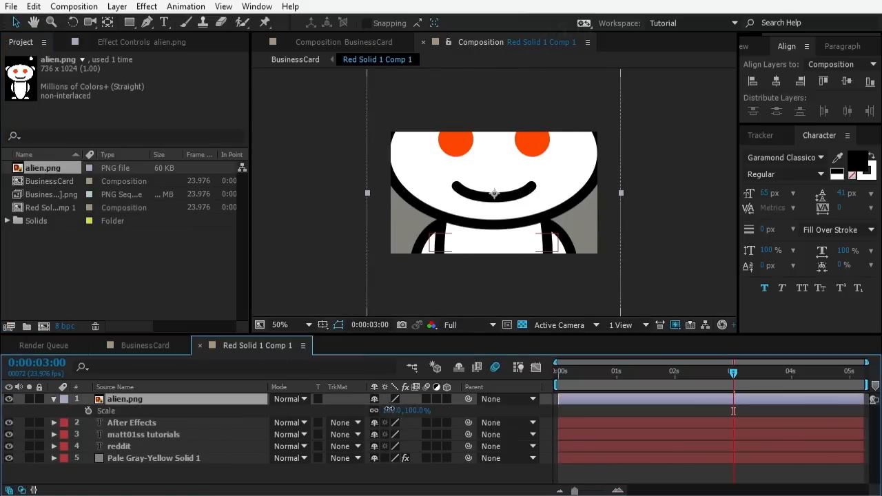
drag(392, 411, 324, 400)
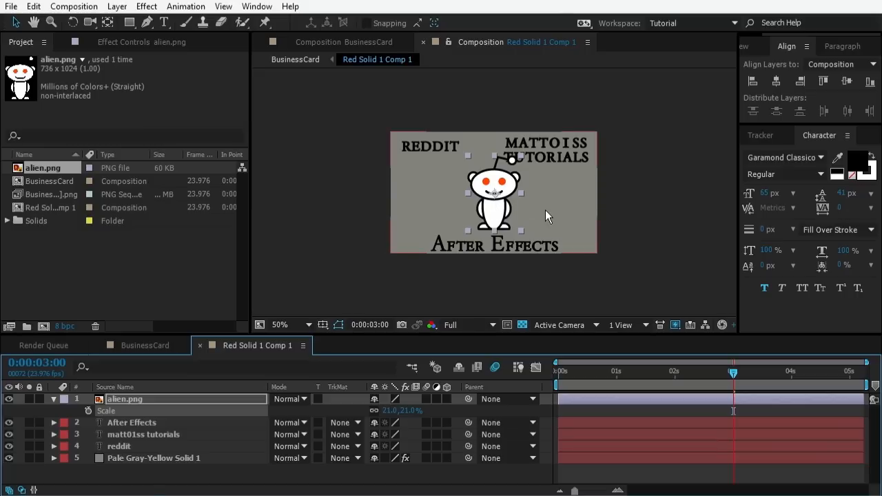
drag(408, 412, 370, 411)
drag(499, 199, 496, 203)
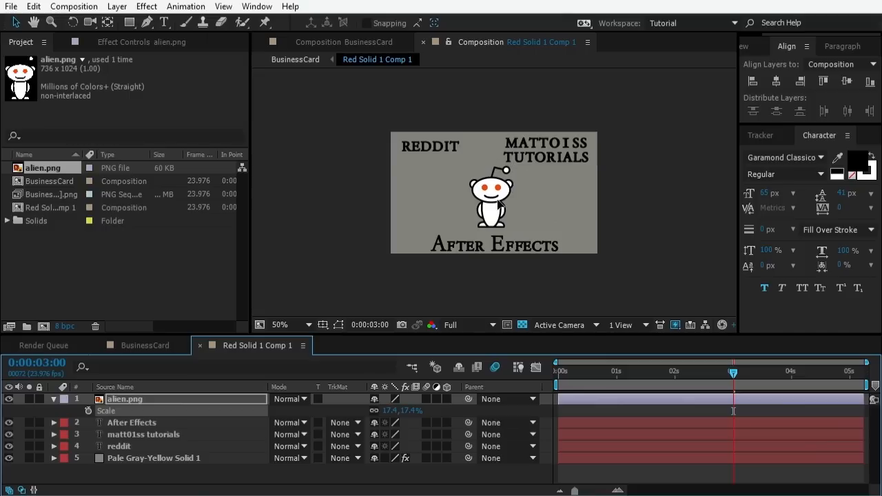
- Apply the Emboss effect to alien.png and set its Relief to 10
key(F3)
right_click(94, 100)
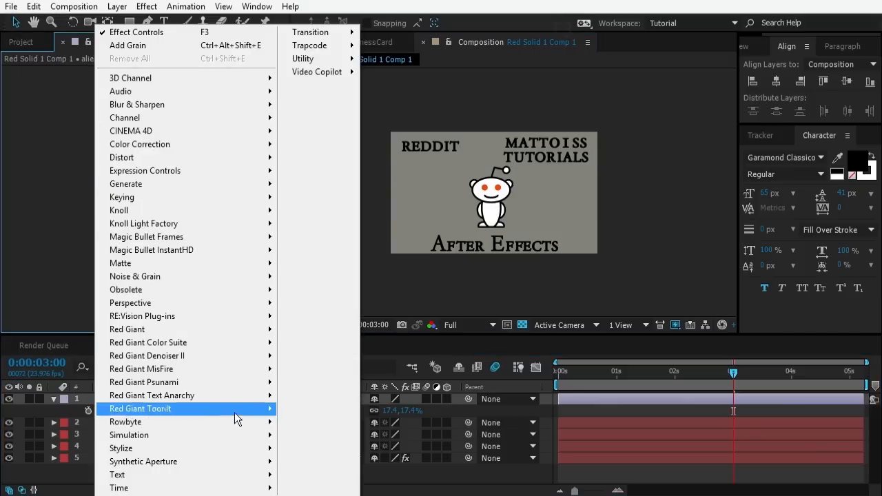
mouse_move(238, 448)
click(344, 295)
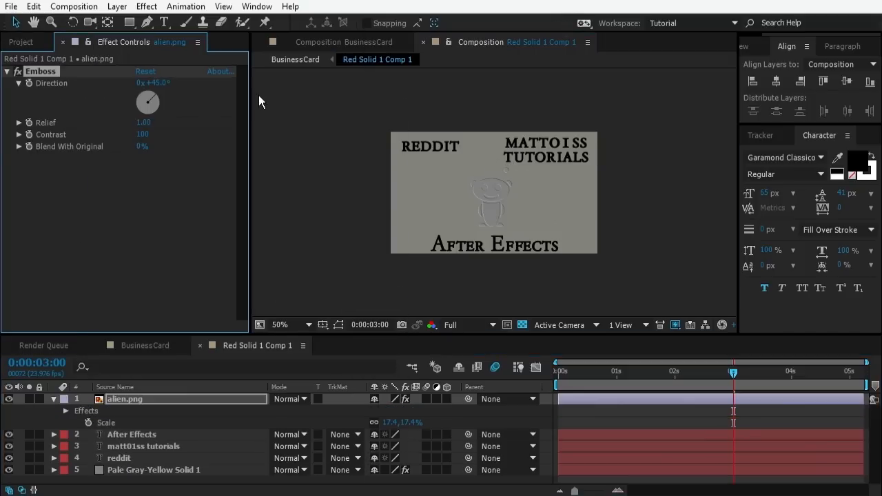
click(143, 123)
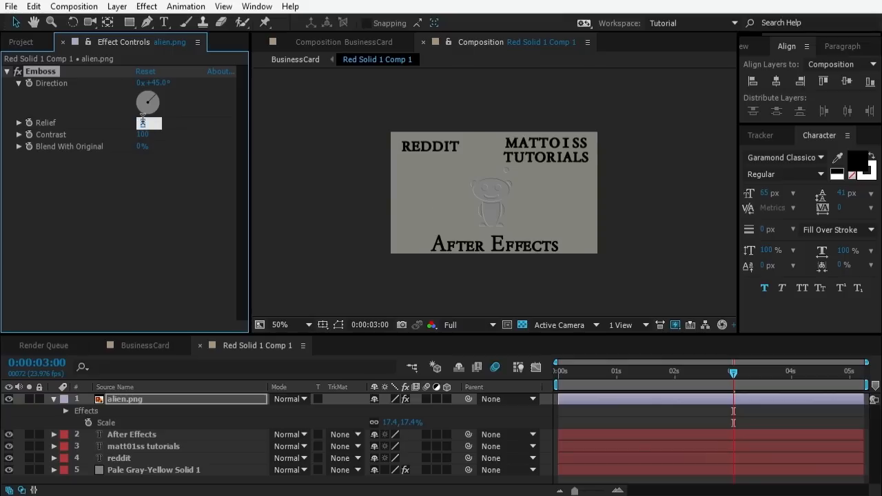
text(10)
key(Return)
- Apply the Black & White effect to alien.png and inspect the embossed logo up close
right_click(132, 173)
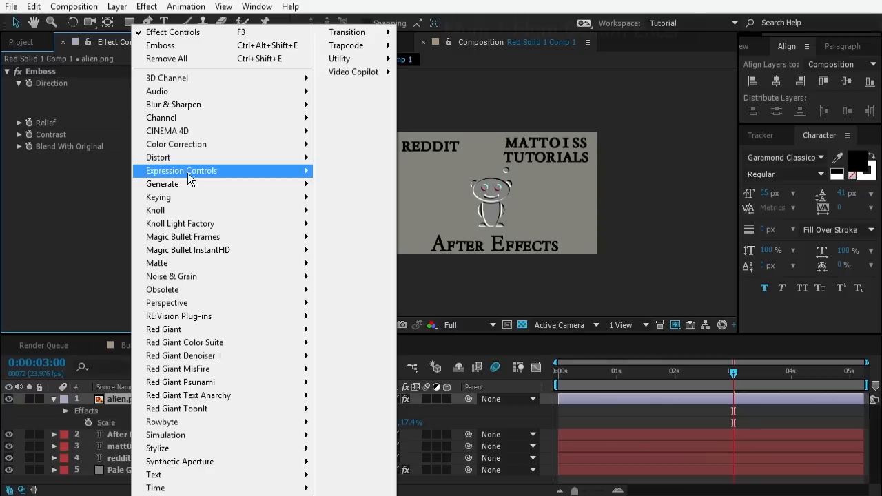
mouse_move(251, 145)
click(361, 64)
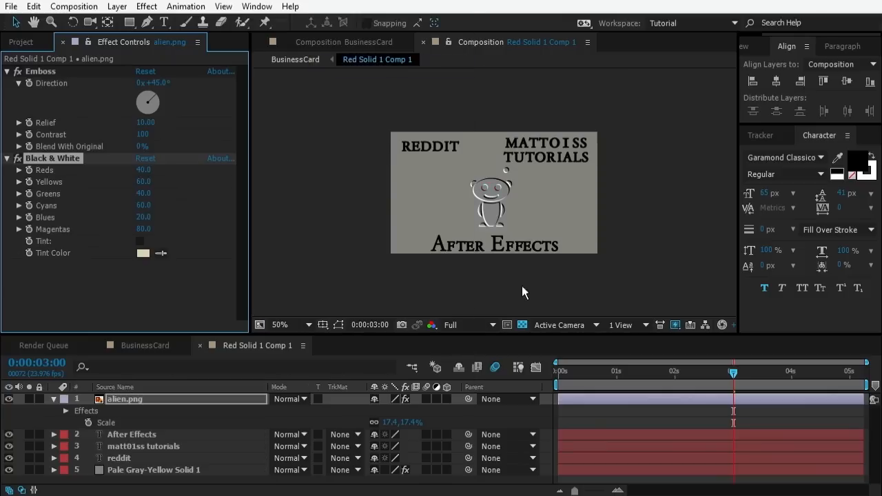
scroll(495, 204, up, 1)
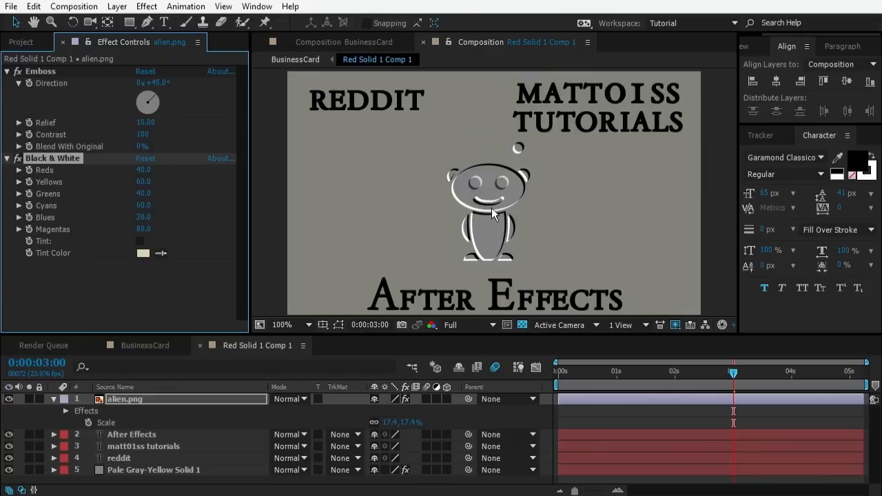
scroll(494, 209, down, 1)
scroll(494, 204, up, 1)
scroll(495, 199, down, 1)
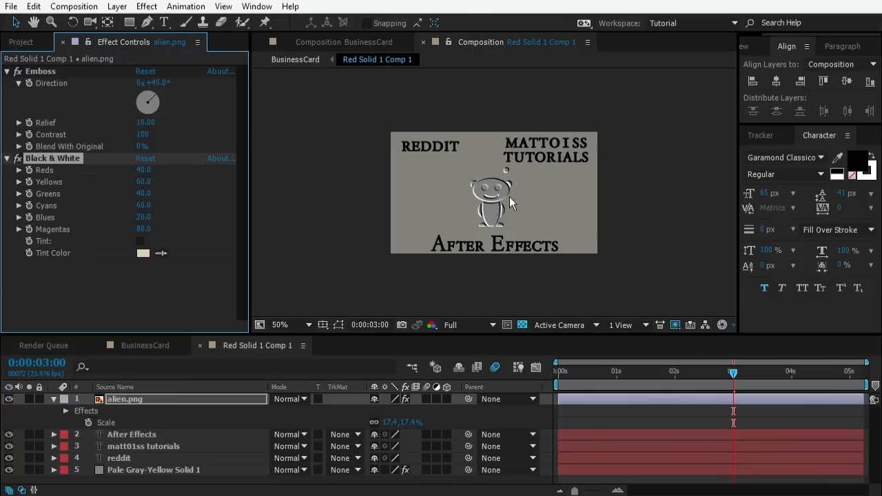
click(151, 287)
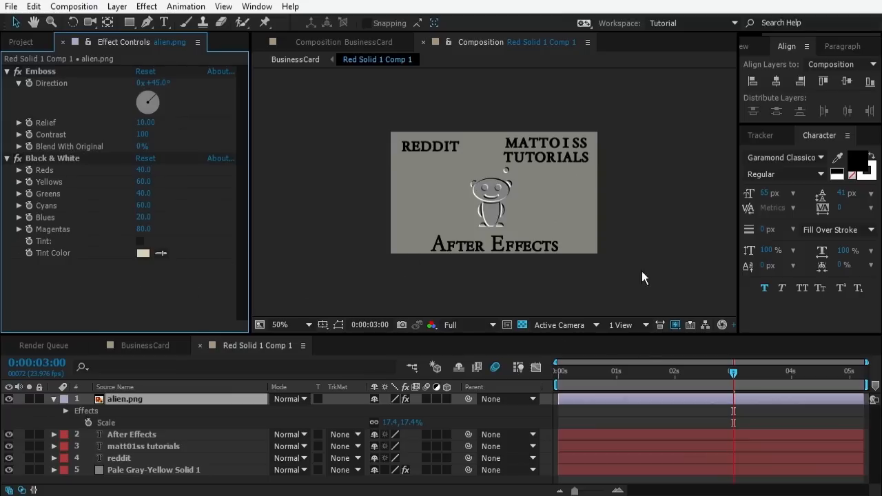
- Check the new card design in BusinessCard at 0:00:02:17, comparing it with Red Solid 1 Comp 1
click(145, 345)
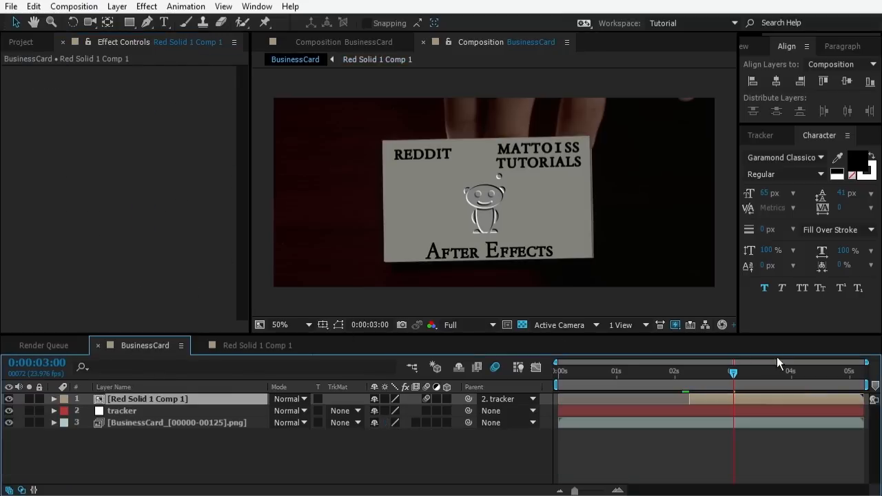
mouse_move(730, 370)
mouse_down()
mouse_move(798, 372)
mouse_move(705, 371)
mouse_move(715, 371)
mouse_up()
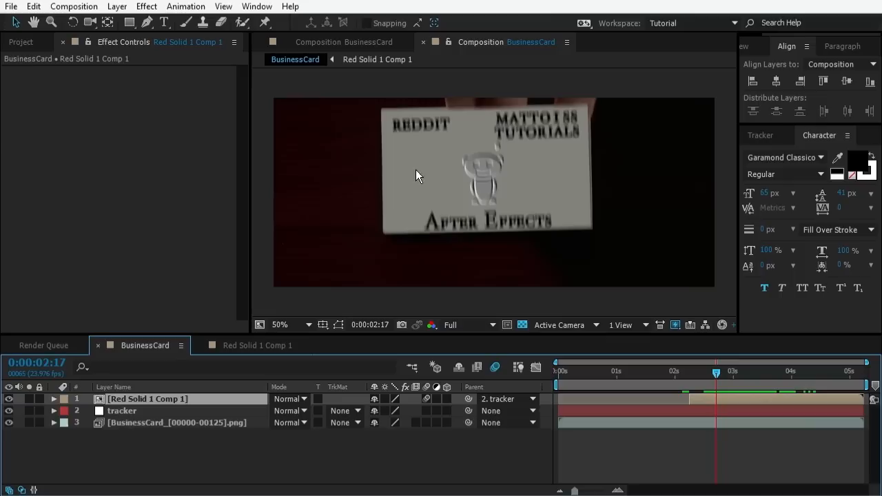
click(239, 346)
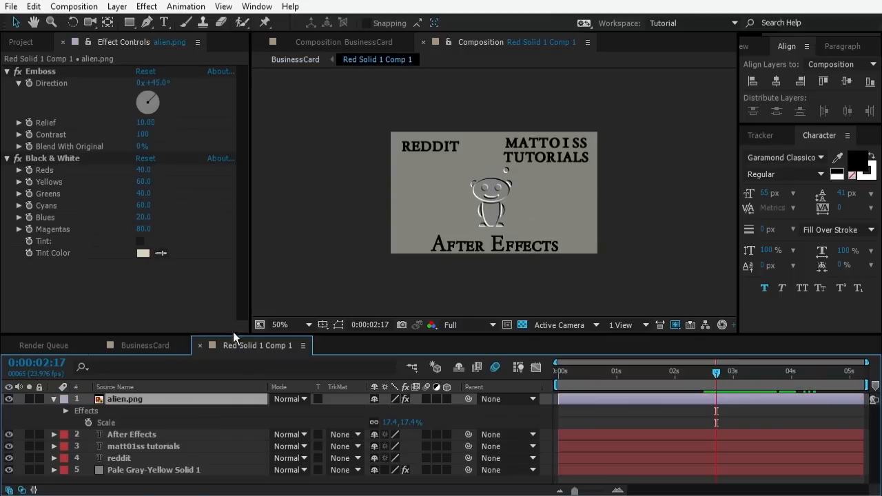
click(151, 345)
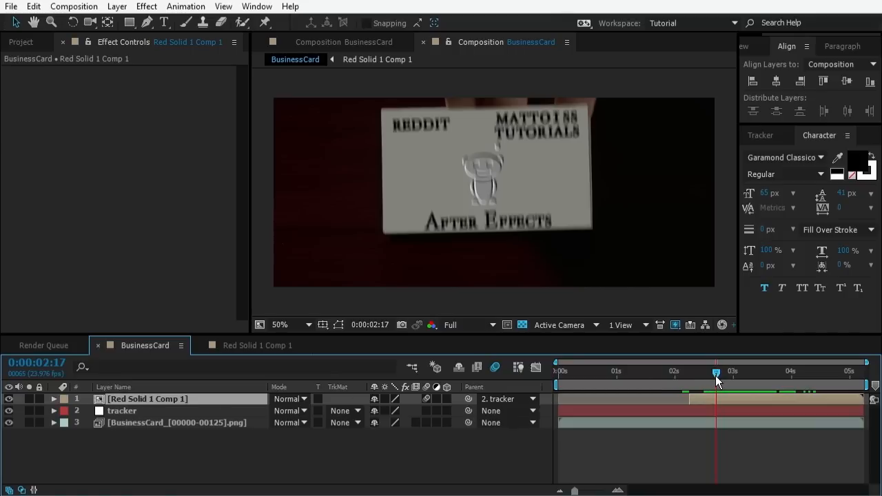
mouse_move(715, 376)
mouse_down()
mouse_move(672, 375)
mouse_move(735, 376)
mouse_move(716, 374)
mouse_up()
- Set the Red Solid 1 Comp 1 layer's opacity to 50% in BusinessCard
key(t)
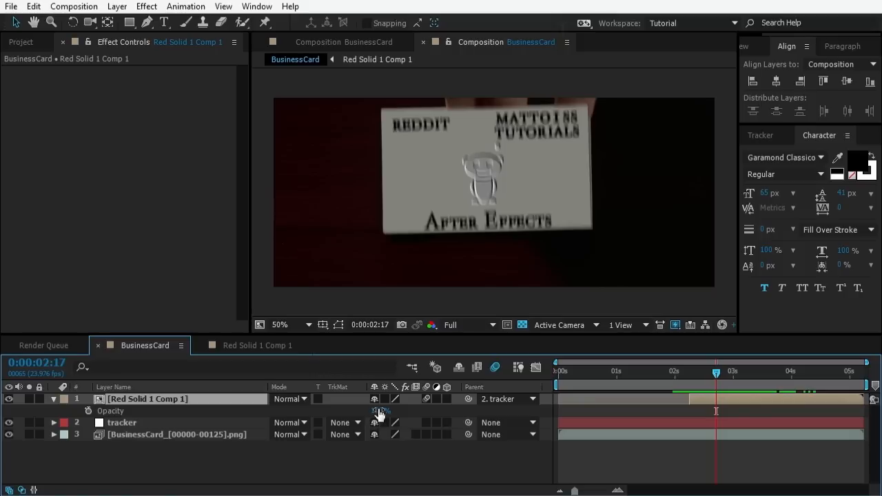
click(381, 412)
text(50)
key(Return)
- Draw a closed RotoBezier mask with the Pen tool on Red Solid 1 Comp 1 around the fingers overlapping the card at 0:00:02:17
key(space)
scroll(541, 193, up, 1)
drag(544, 166, 519, 217)
click(164, 22)
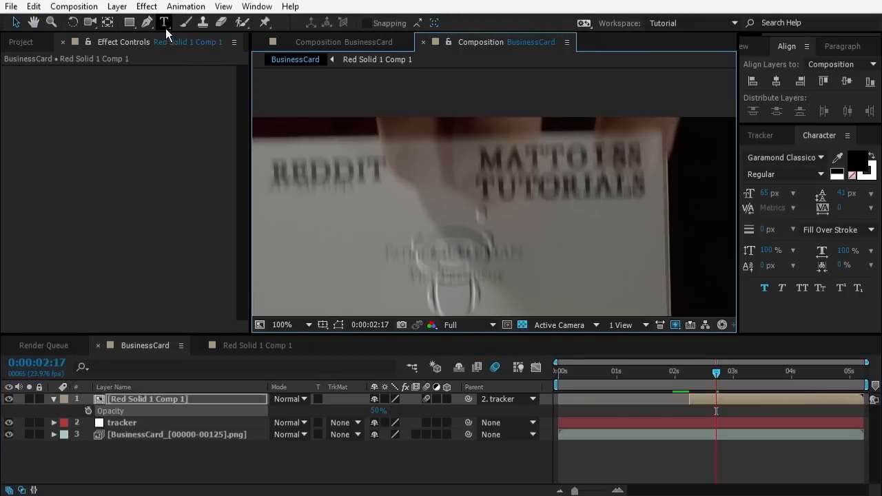
click(146, 23)
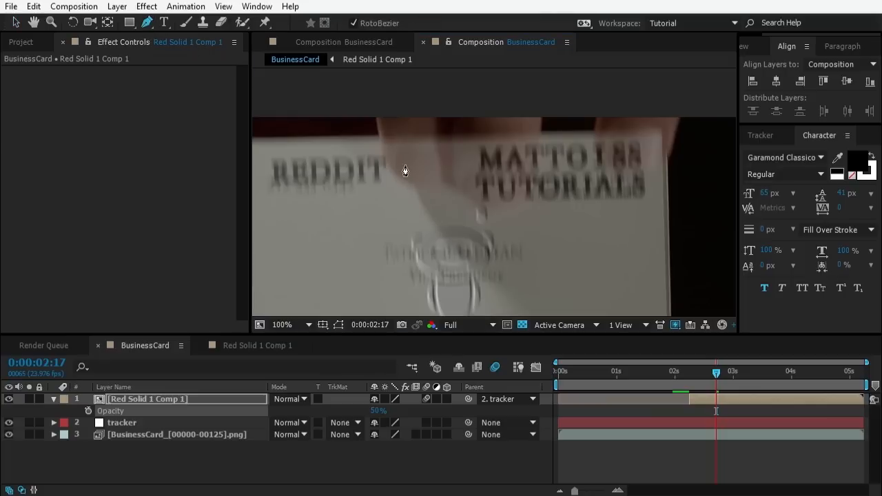
click(372, 106)
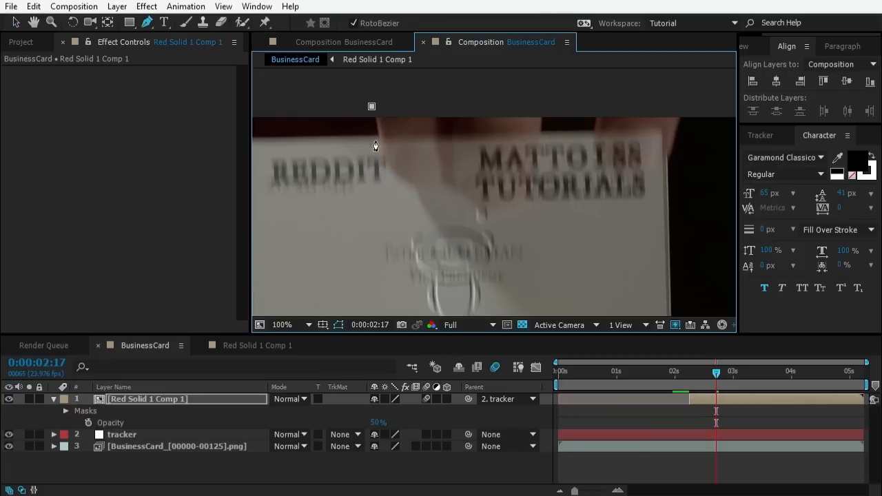
click(381, 153)
click(401, 183)
click(452, 175)
click(490, 213)
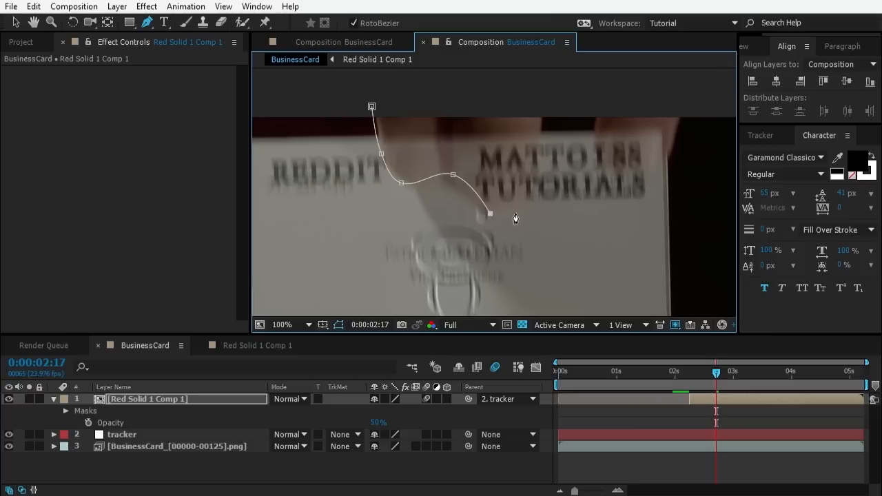
click(521, 204)
click(541, 140)
click(559, 84)
click(600, 88)
click(596, 158)
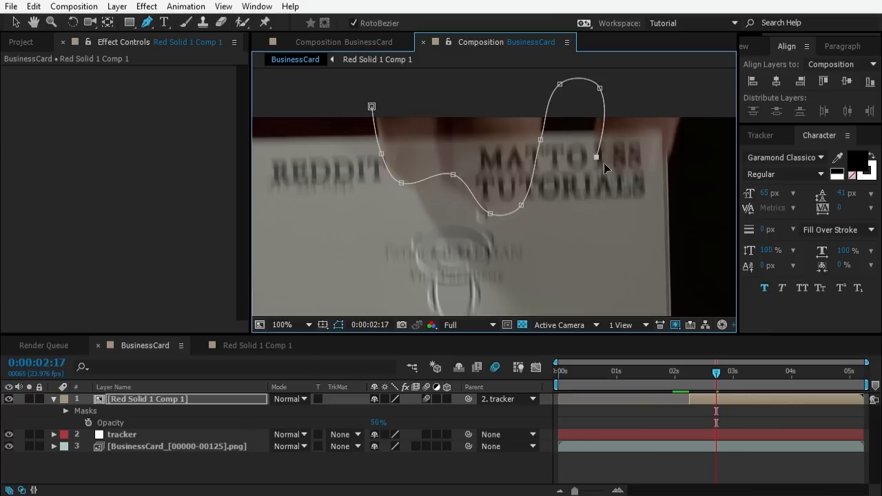
click(650, 180)
click(680, 142)
click(689, 70)
click(435, 80)
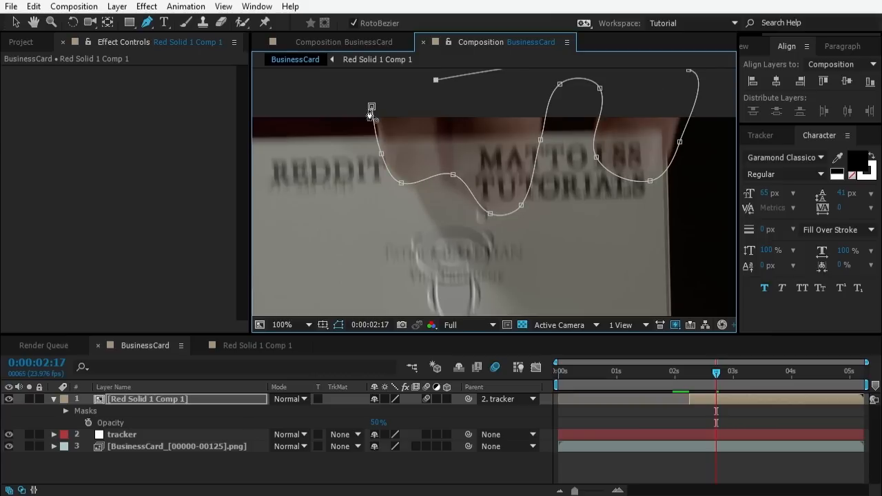
click(372, 106)
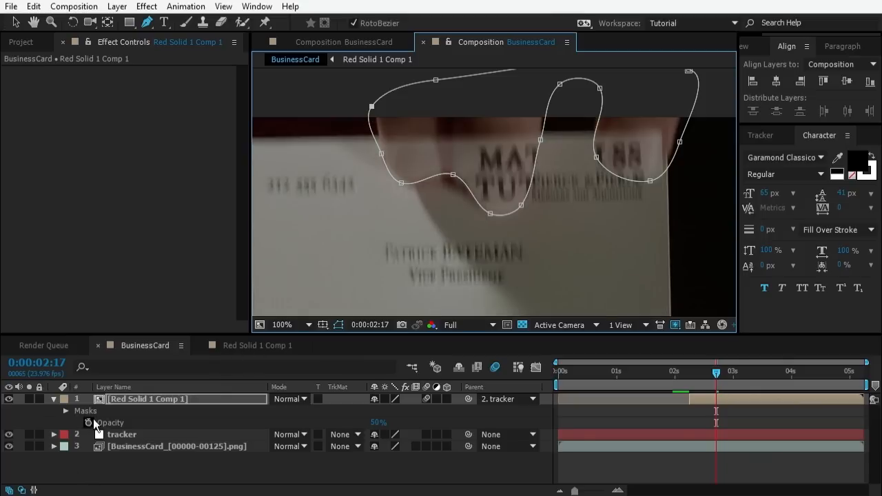
- Set the finger mask's feather to 18 pixels and its mode to Subtract on Red Solid 1 Comp 1
click(65, 411)
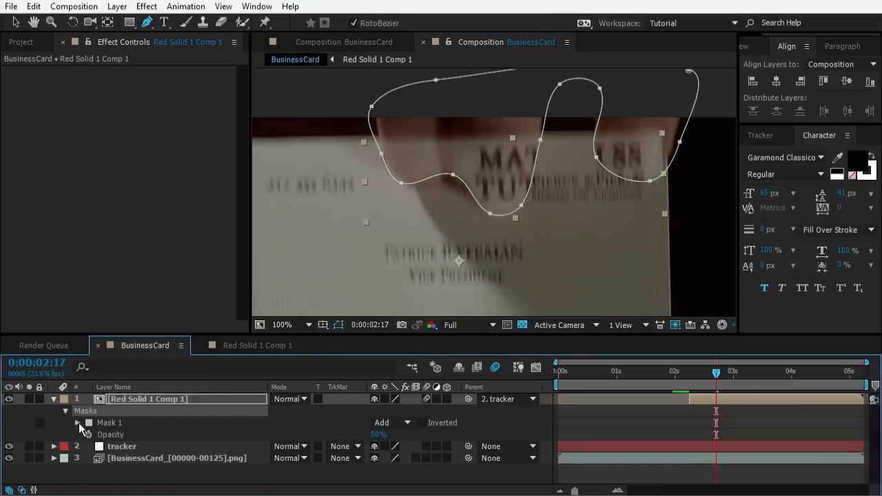
click(77, 422)
drag(383, 449, 406, 448)
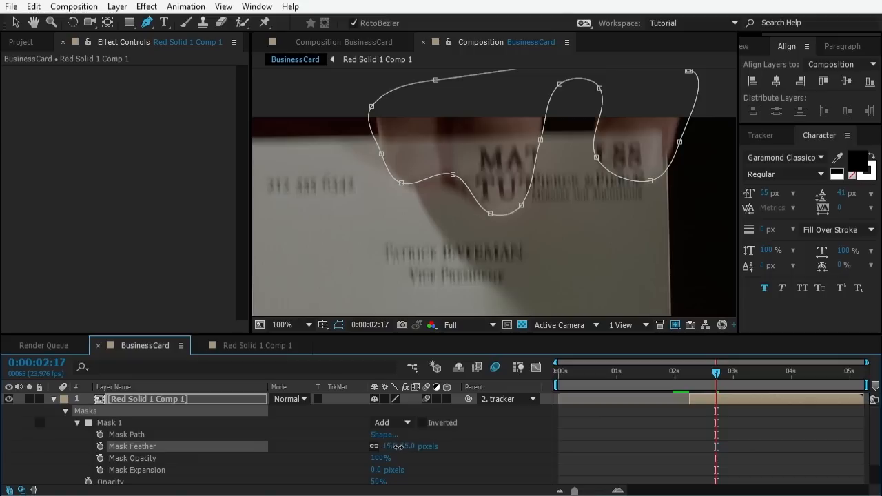
click(400, 422)
click(402, 331)
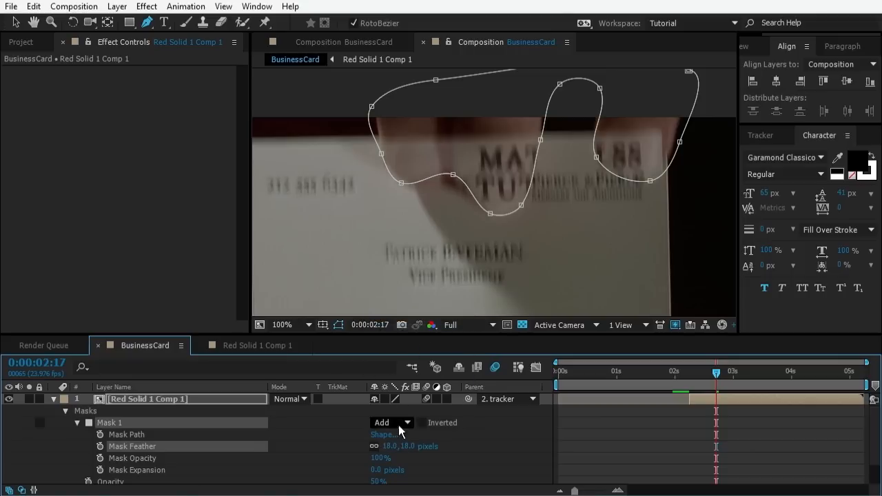
click(404, 423)
click(417, 347)
key(v)
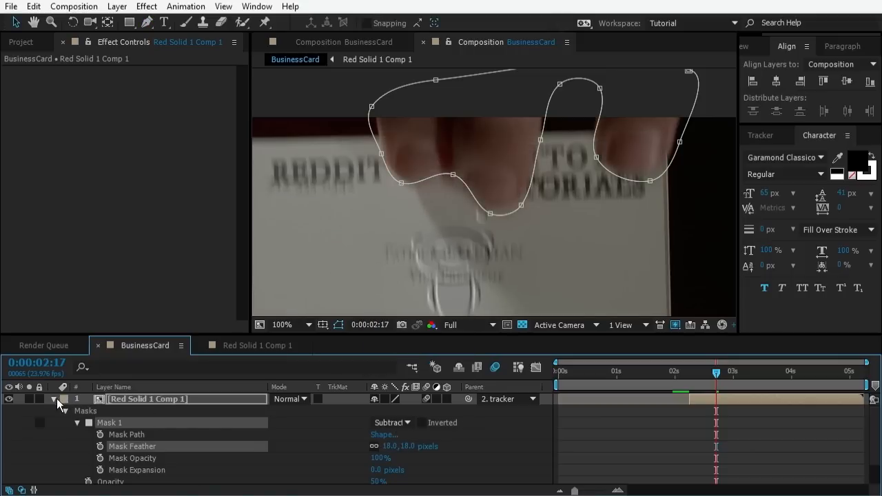
click(54, 399)
- Keyframe the Mask Path at 0:00:03:03, shift the mask up with the fingers at 0:00:03:05, and move it out of frame at 0:00:03:06
scroll(510, 237, down, 2)
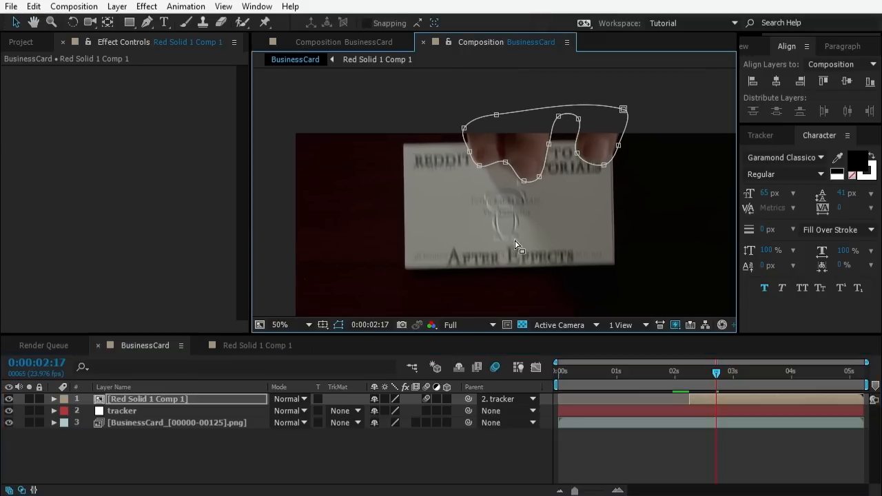
drag(721, 366, 741, 375)
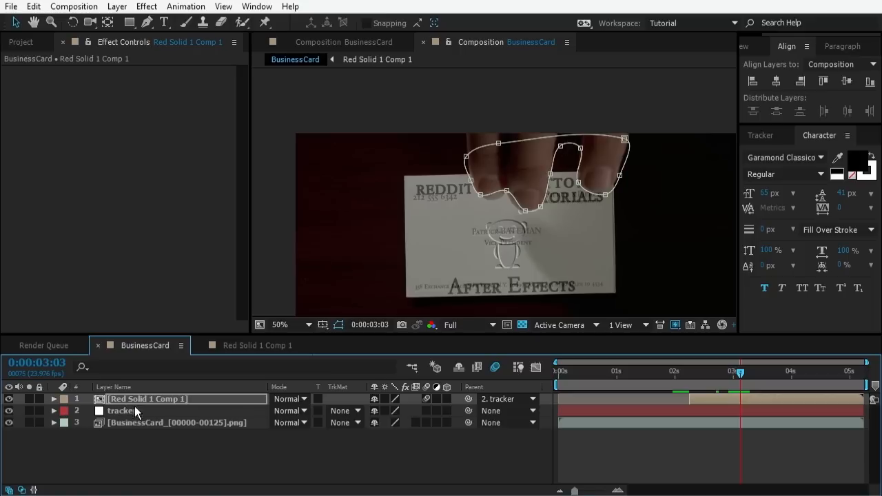
key(m)
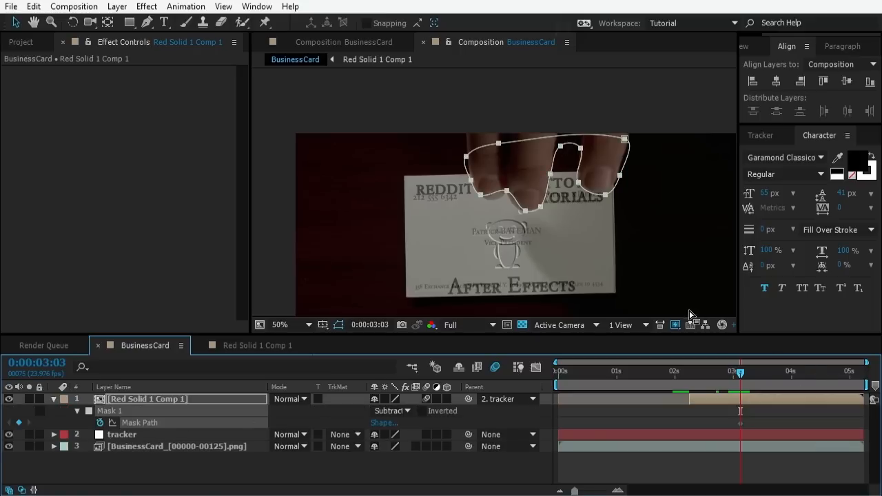
key(Page_Down)
key(Page_Down)
drag(540, 205, 536, 191)
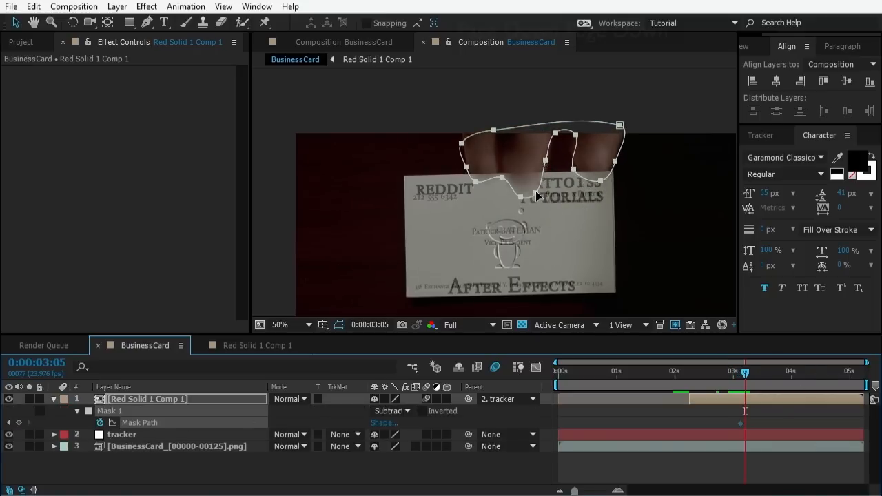
key(Page_Down)
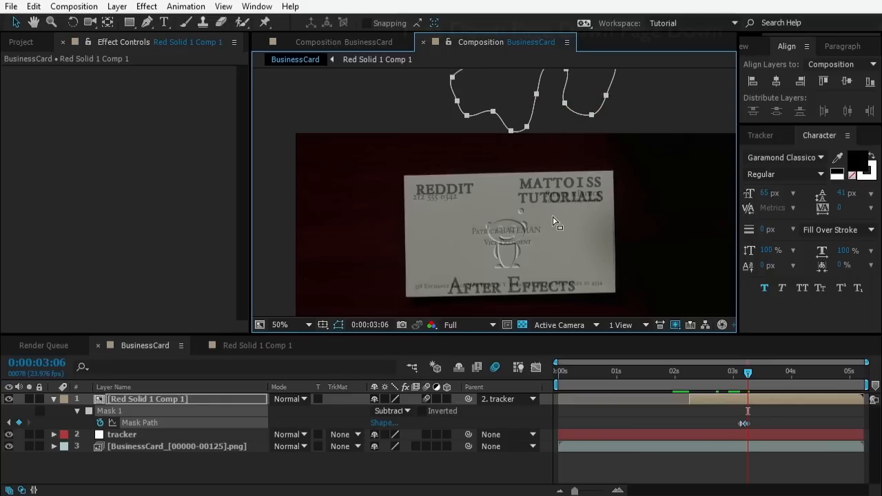
- Set the Red Solid 1 Comp 1 layer's opacity to 100%
key(t)
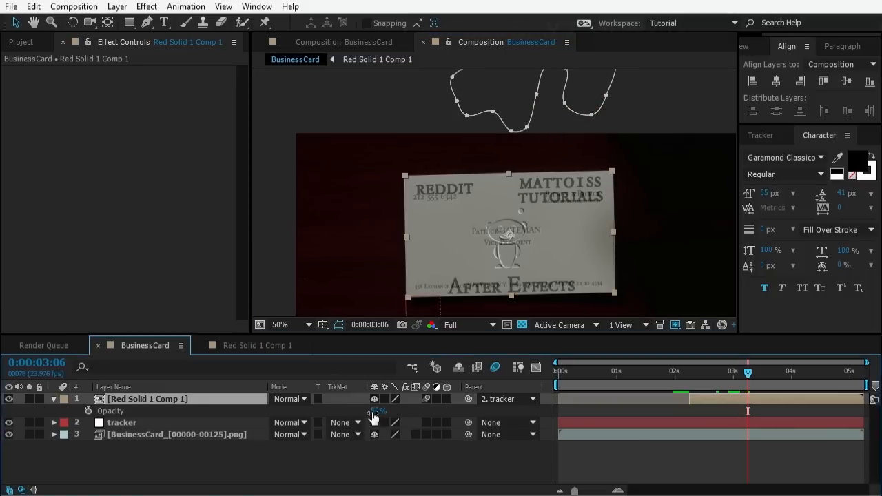
click(378, 410)
text(100)
key(Return)
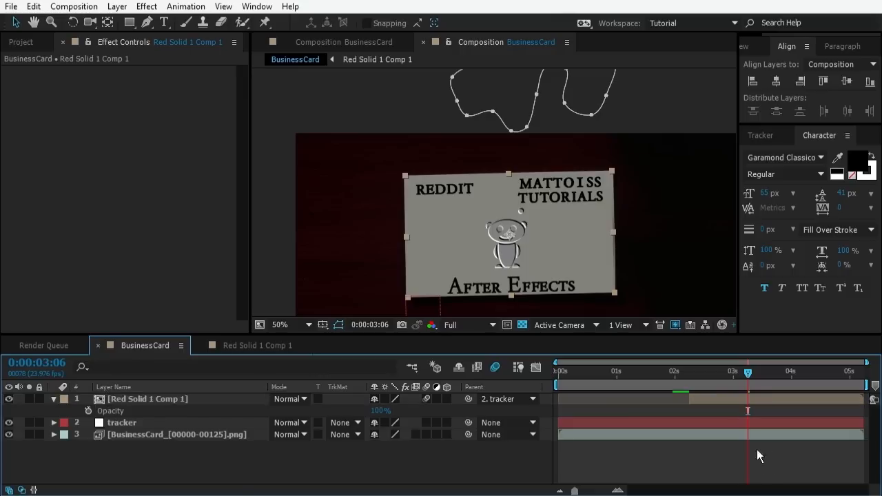
- Preview the masked card in BusinessCard and compare it with the original footage at 0:00:02:20 by briefly hiding Red Solid 1 Comp 1
drag(738, 374, 683, 374)
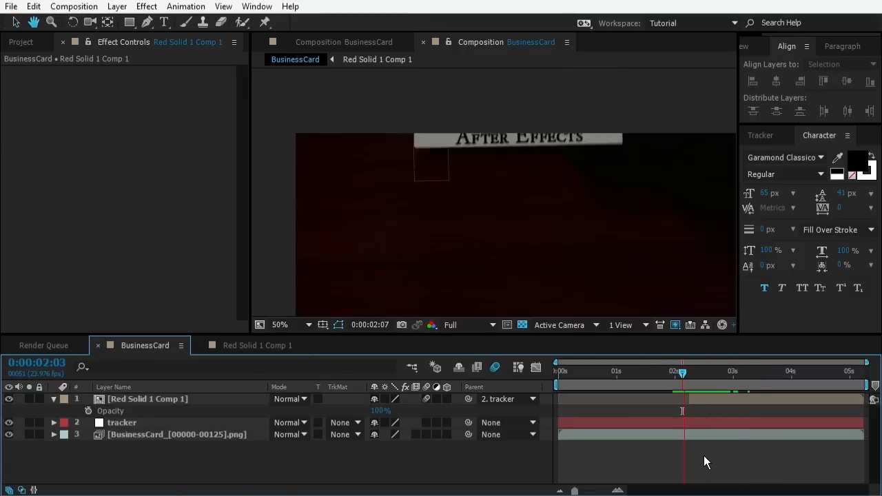
key(space)
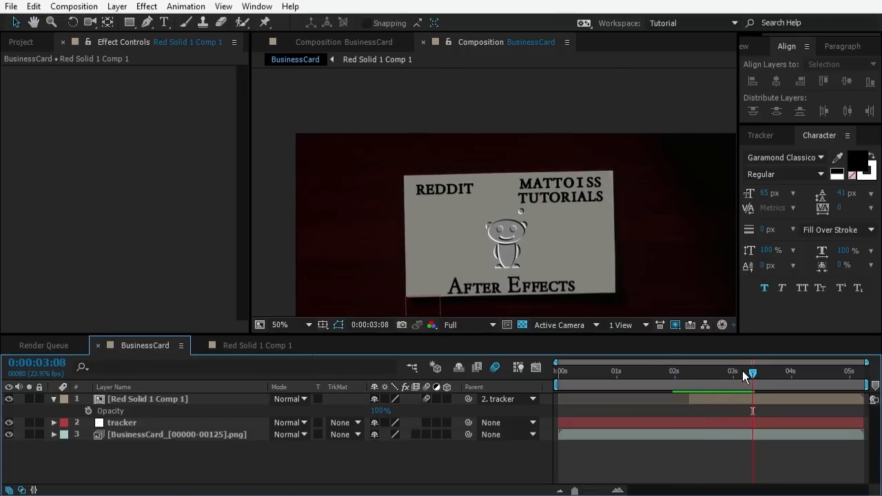
drag(744, 375, 724, 374)
key(space)
click(156, 400)
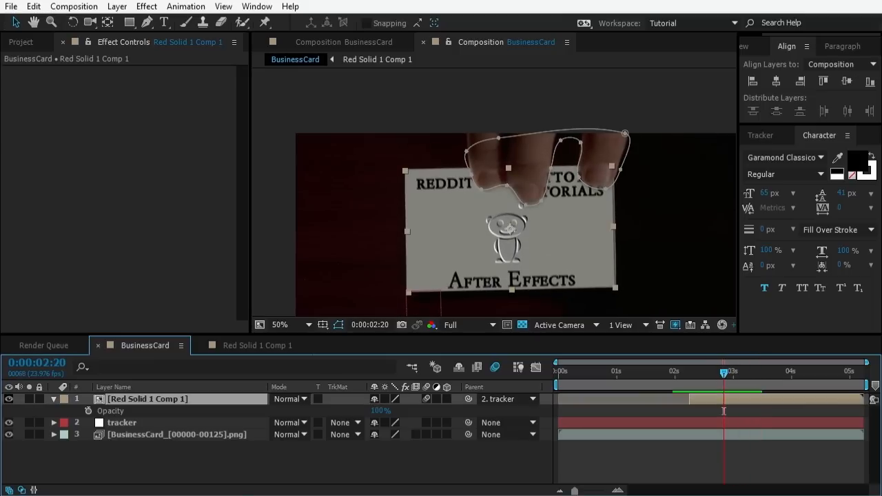
click(8, 399)
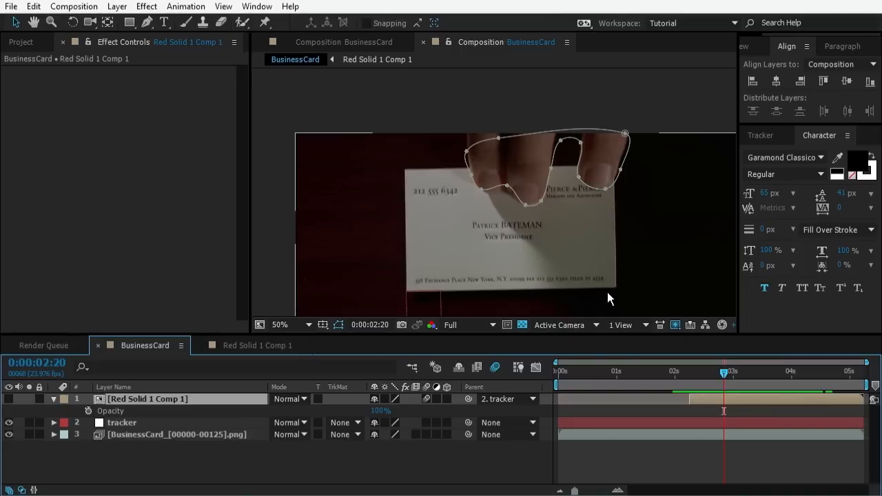
click(8, 399)
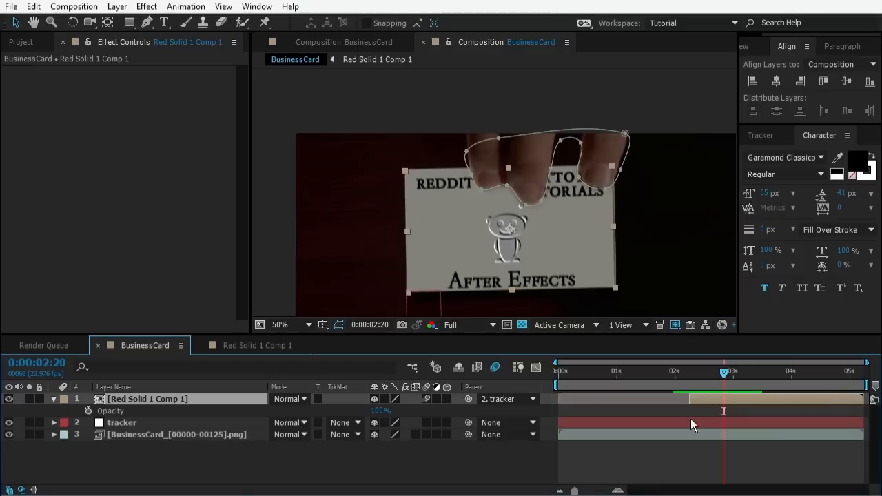
- Play BusinessCard from 0:00:01:23 to review the finished card replacement
click(770, 487)
drag(724, 372, 674, 373)
key(space)
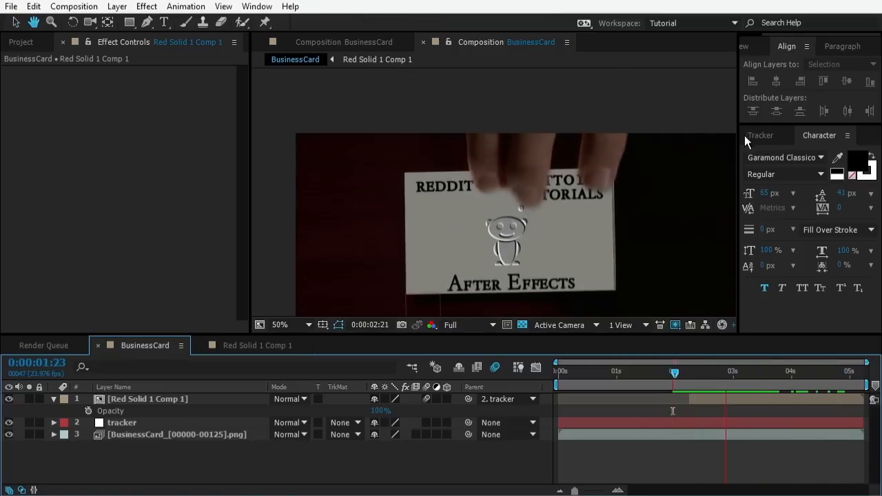
key(space)
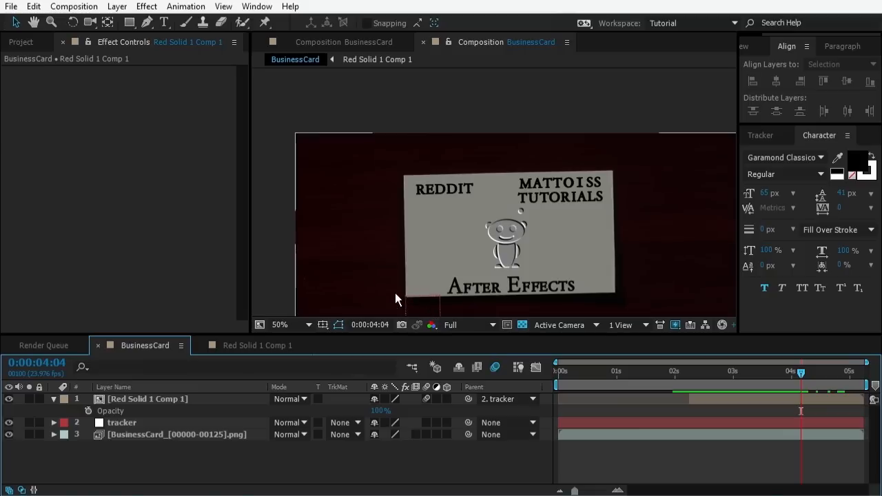
key(space)
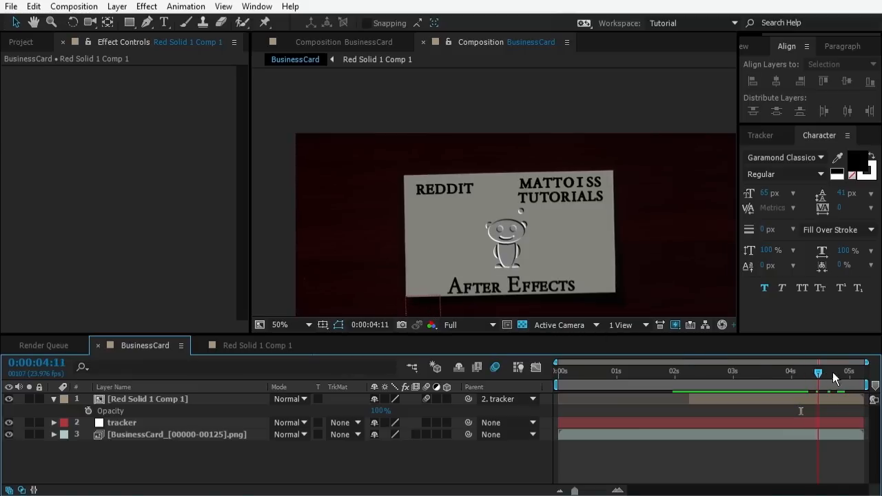
drag(840, 371, 673, 389)
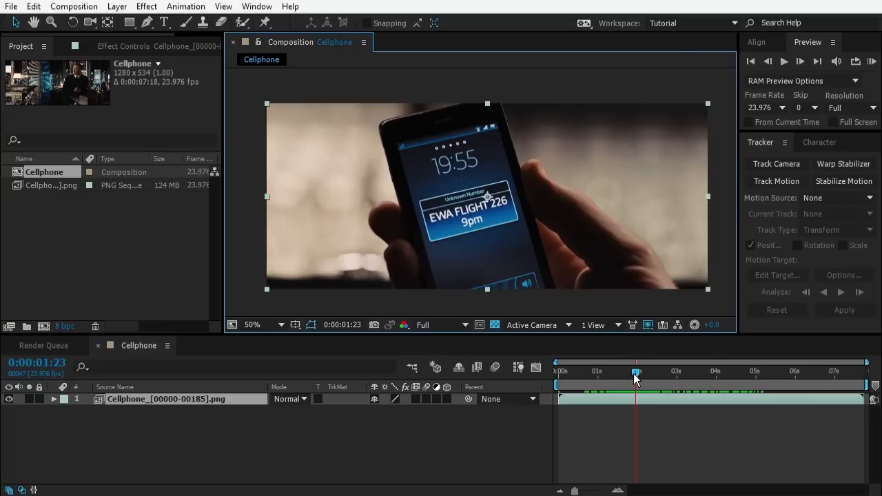
mouse_move(635, 378)
mouse_down()
mouse_move(600, 375)
mouse_move(715, 372)
mouse_move(639, 372)
mouse_up()
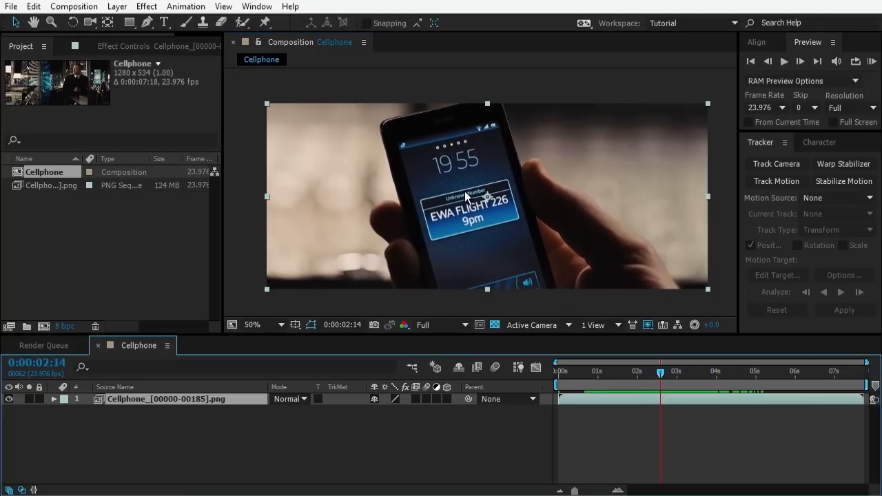
scroll(464, 194, up, 1)
key(h)
mouse_move(508, 234)
mouse_down()
mouse_move(532, 204)
mouse_move(540, 216)
mouse_move(524, 227)
mouse_up()
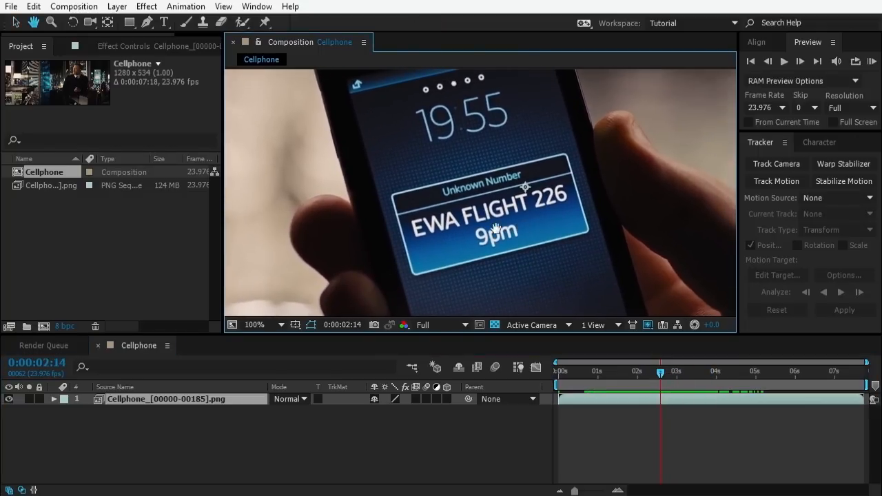
key(v)
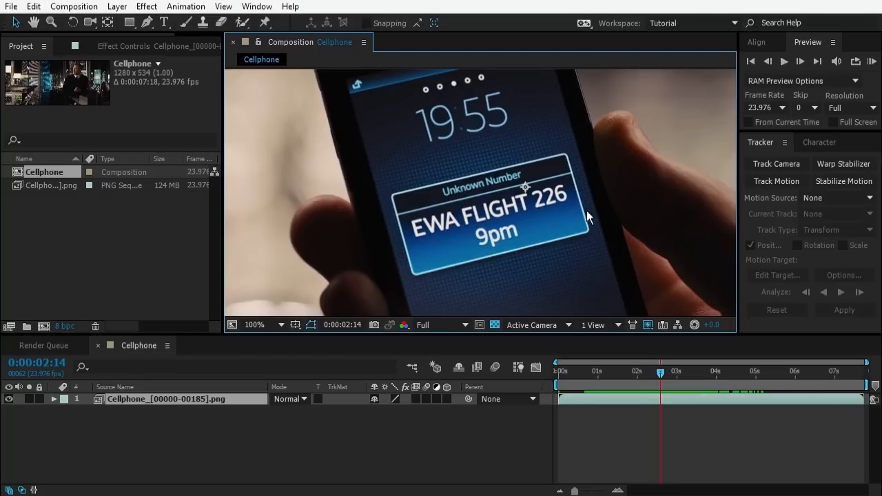
click(778, 181)
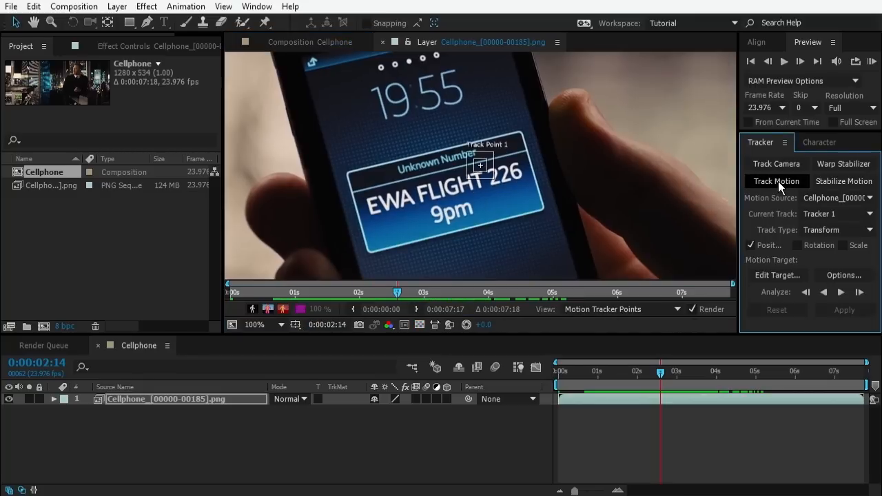
click(826, 229)
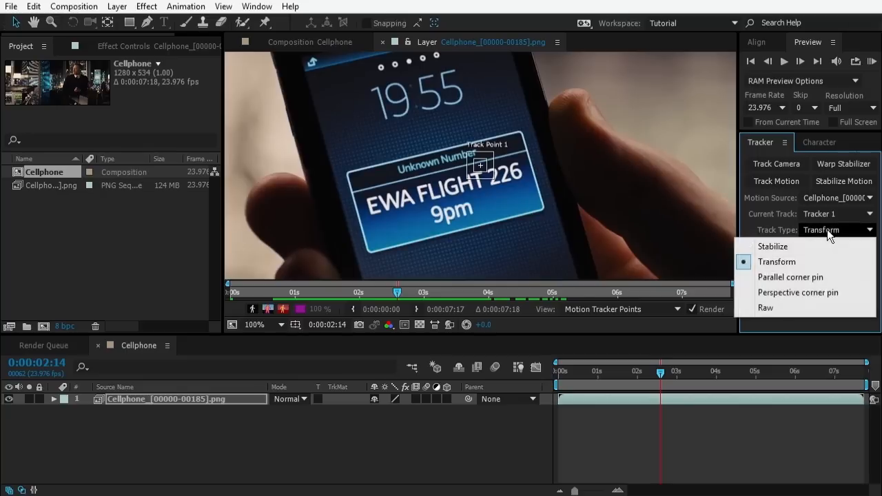
click(820, 292)
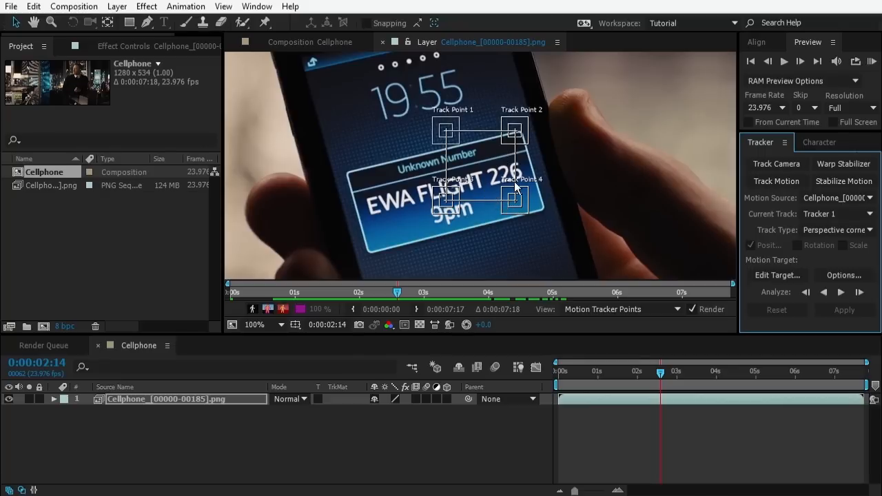
- At 0:00:01:14, place the four track points on the matching corners of the phone's blue message box
drag(653, 378, 623, 373)
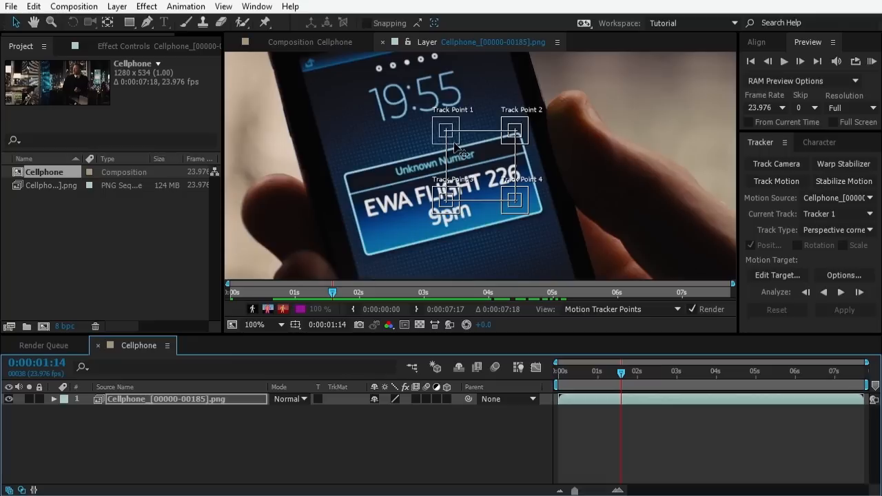
drag(455, 142, 355, 189)
drag(536, 151, 541, 156)
drag(531, 210, 562, 230)
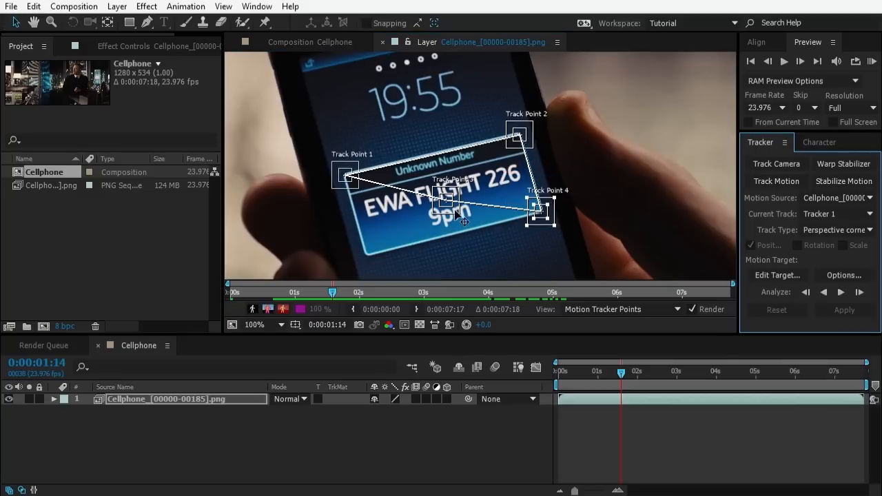
drag(455, 208, 372, 241)
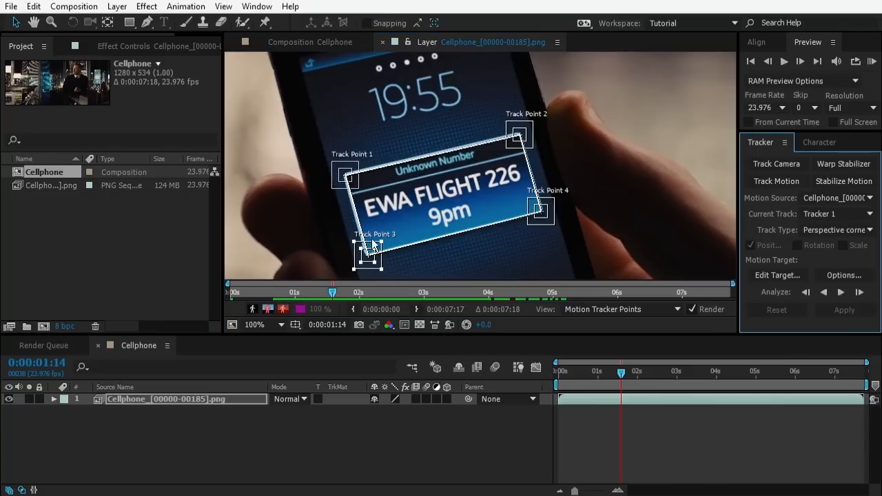
- Enlarge the feature and search regions of Track Point 3 and Track Point 1 around their message box corners
scroll(363, 187, up, 1)
drag(363, 187, 445, 175)
drag(647, 173, 581, 189)
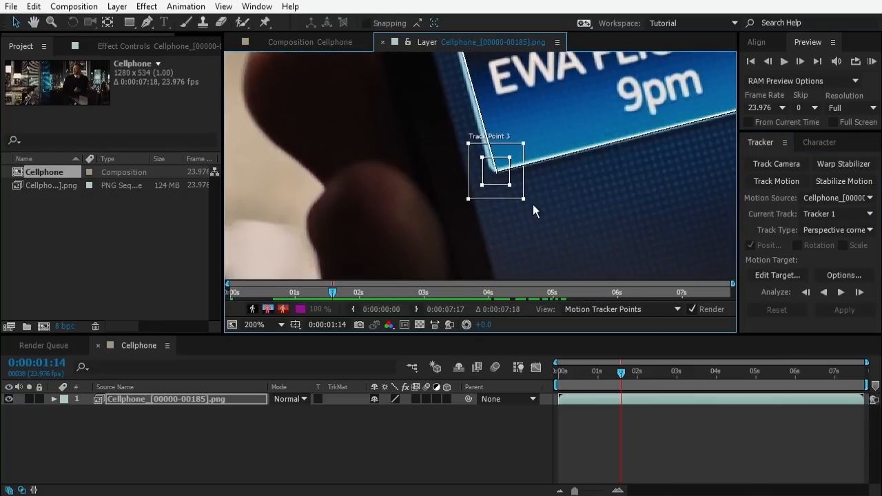
drag(524, 199, 551, 220)
drag(511, 186, 522, 199)
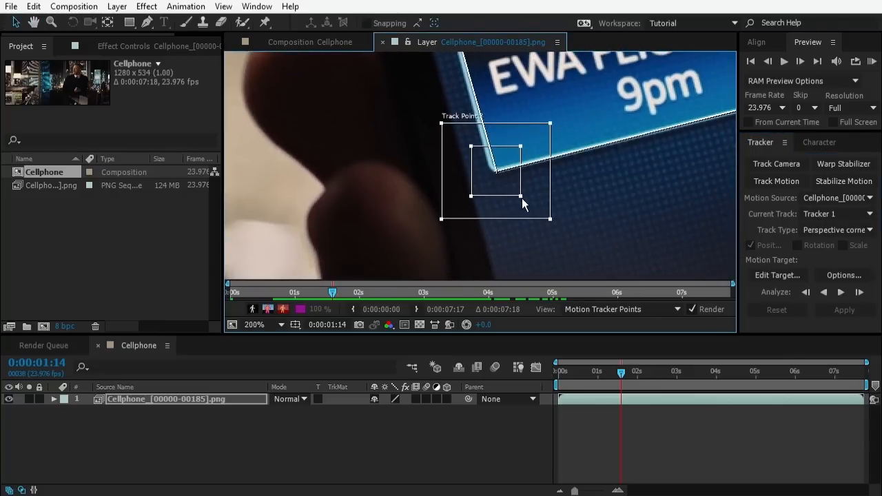
drag(515, 76, 554, 213)
drag(553, 158, 532, 246)
drag(496, 205, 511, 219)
- Enlarge the feature and search regions of Track Point 2 and Track Point 4 around their message box corners
key(space)
drag(696, 173, 482, 204)
drag(447, 163, 464, 178)
key(space)
drag(529, 274, 518, 185)
click(491, 222)
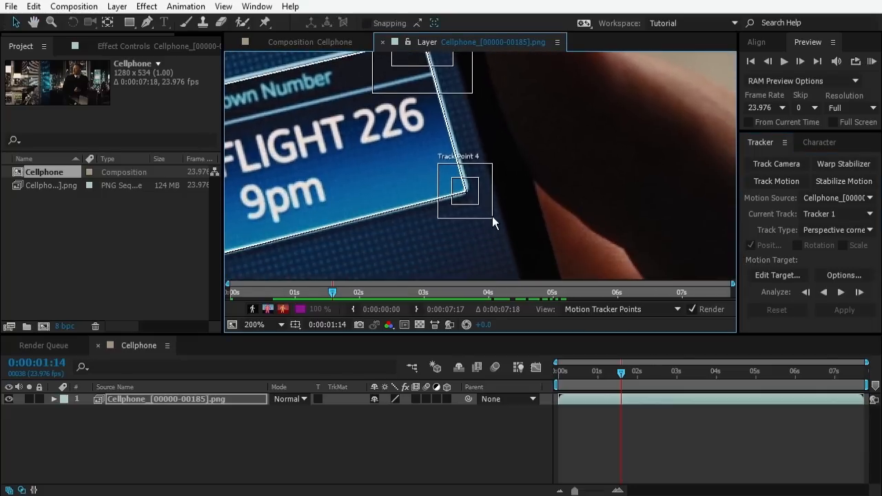
click(493, 219)
drag(492, 220, 510, 237)
drag(479, 205, 551, 198)
scroll(463, 190, down, 1)
key(space)
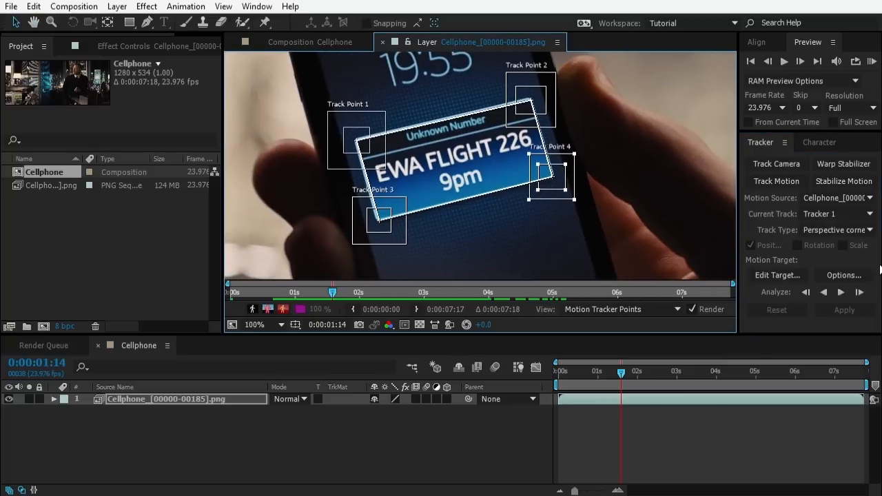
- Check the tracker uses the Luminance channel, then analyze forward from 0:00:01:14 and stop at 0:00:04:11
click(836, 275)
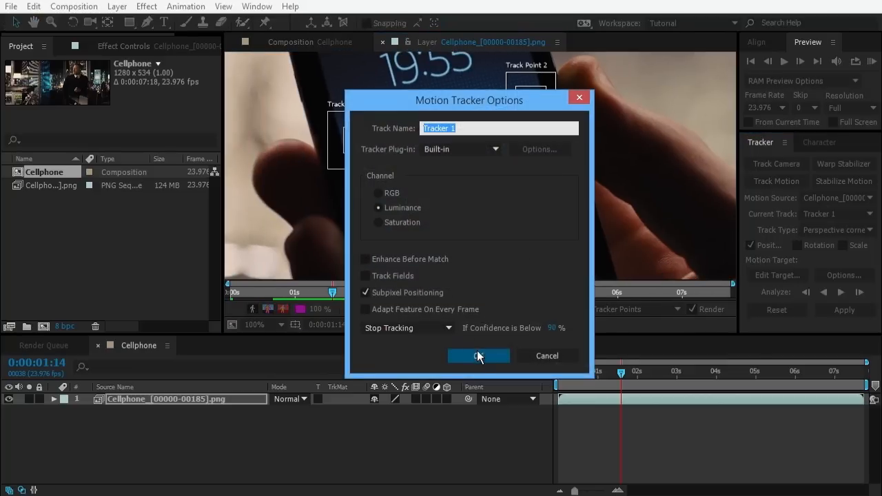
click(479, 353)
click(841, 292)
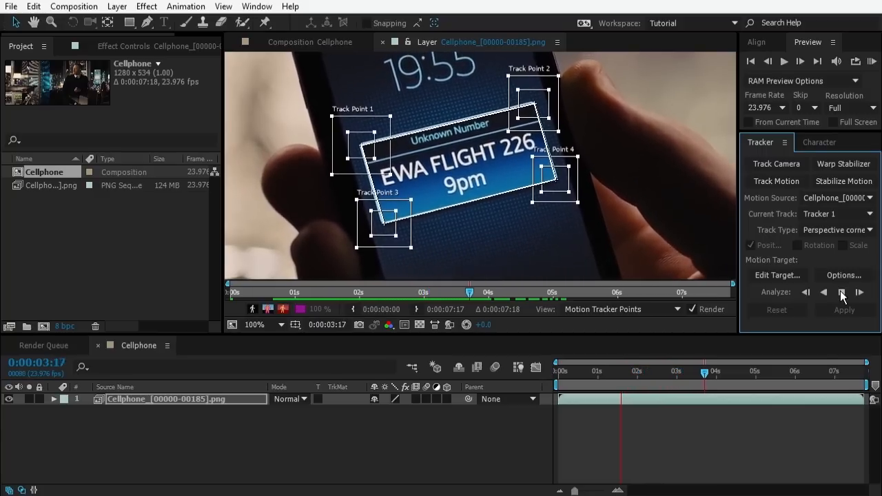
click(841, 292)
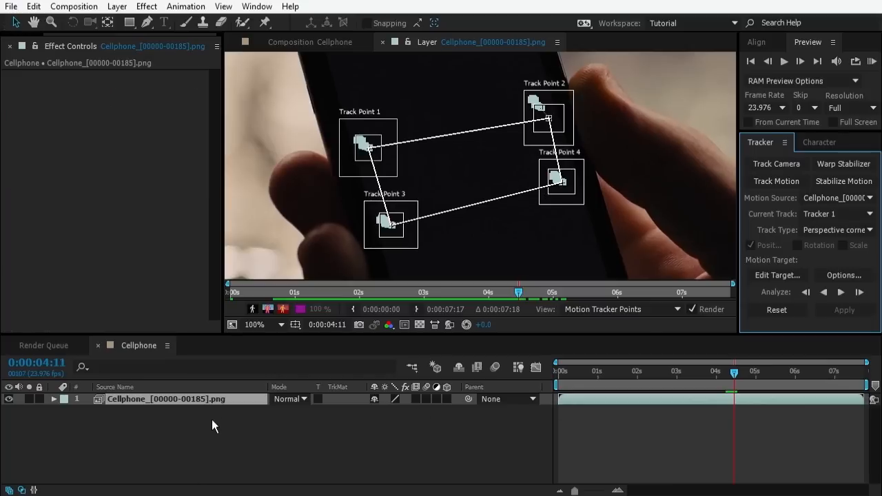
- Create a white solid layer 100 px wide and 100 px high in the Cellphone composition
right_click(190, 443)
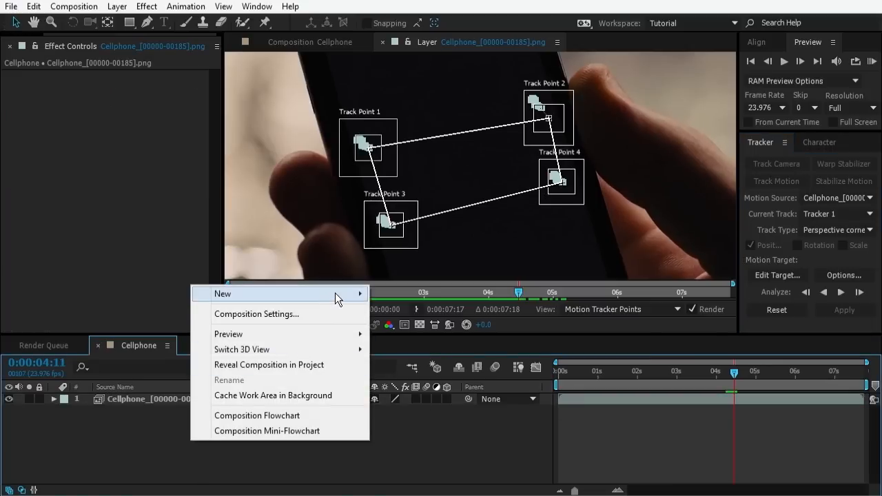
mouse_move(335, 292)
click(447, 328)
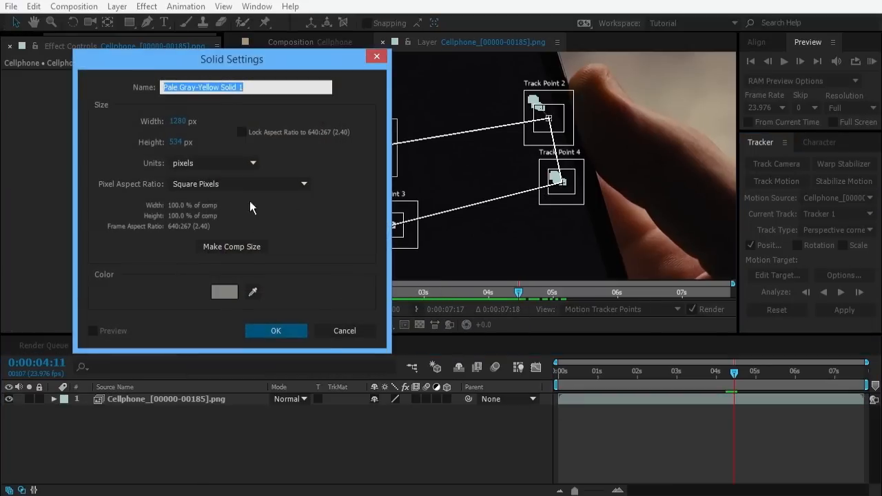
click(178, 121)
text(100)
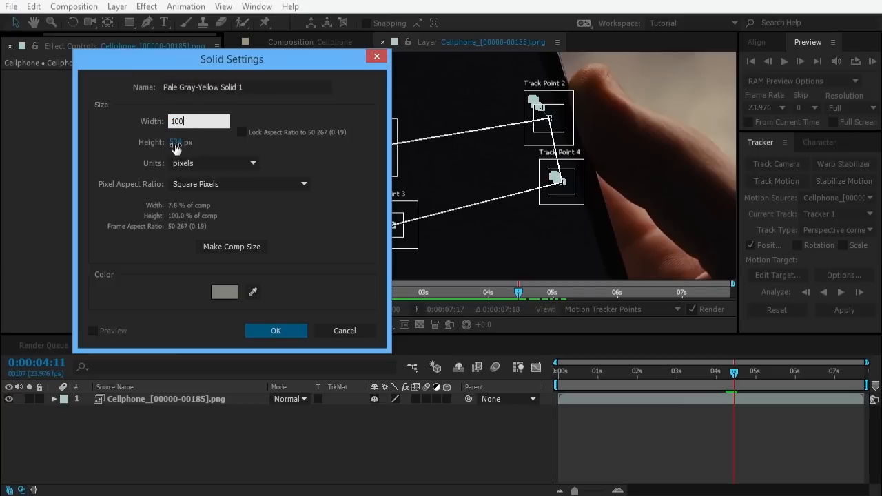
click(176, 142)
text(100)
key(Return)
click(234, 293)
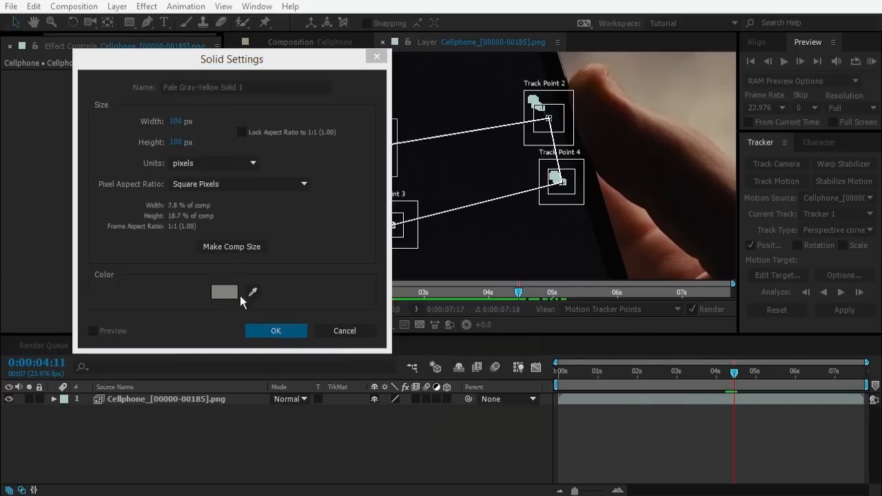
drag(453, 404, 301, 302)
key(Return)
click(272, 331)
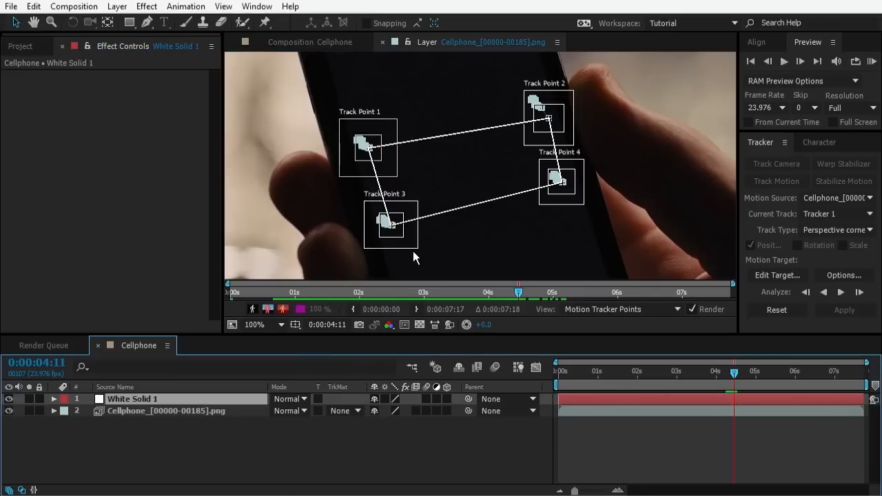
- Check that White Solid 1 is the motion target and apply Tracker 1's perspective corner pin data to it
click(382, 41)
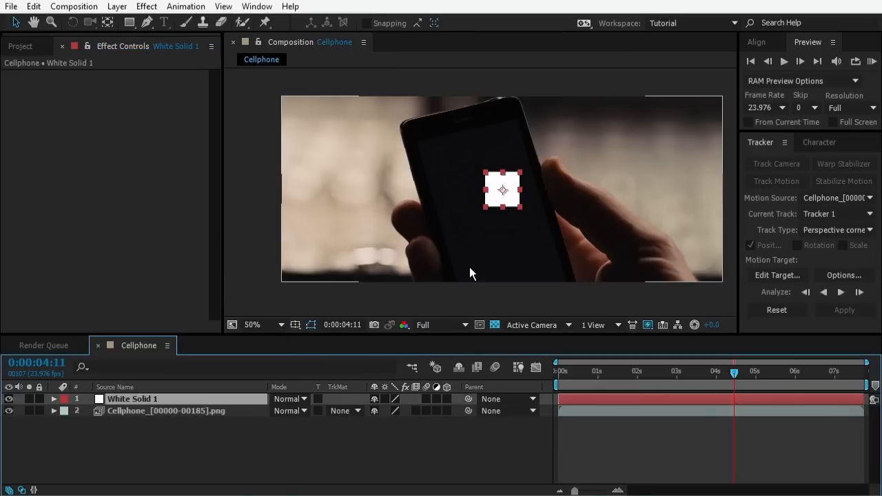
click(777, 275)
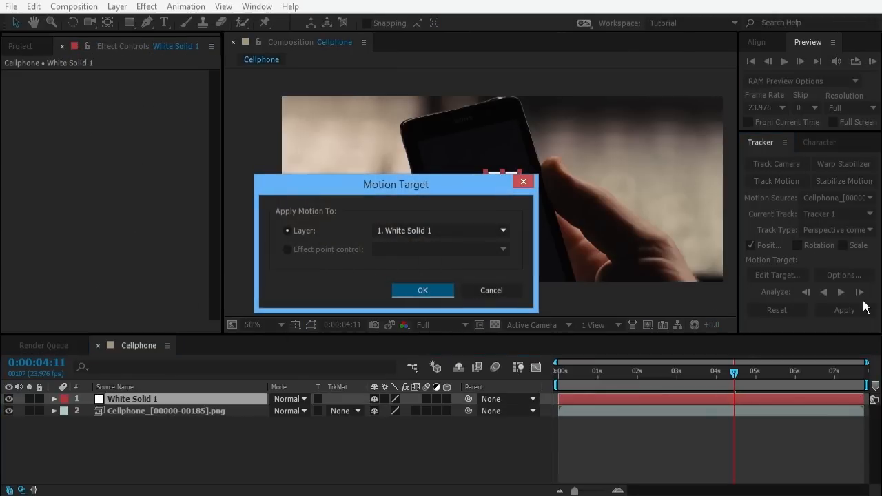
click(485, 292)
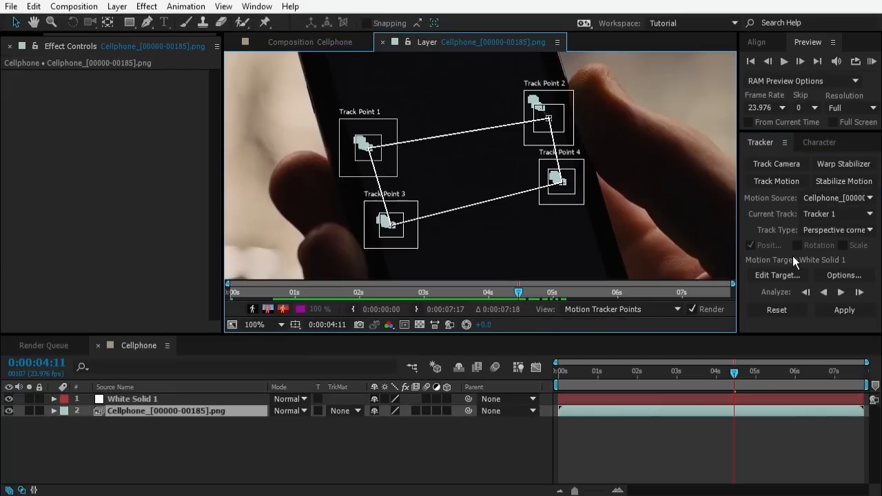
click(844, 310)
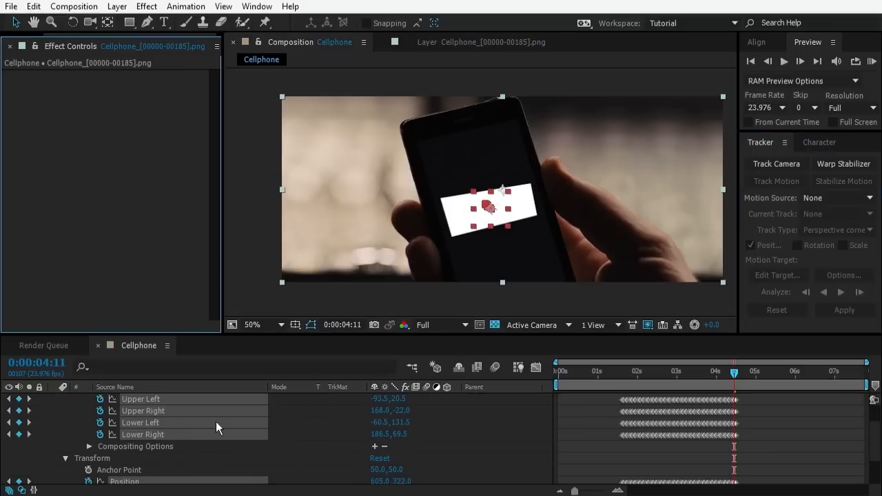
- Review the tracked keyframes and collapse the properties of White Solid 1 and the Cellphone footage layer
scroll(172, 421, up, 2)
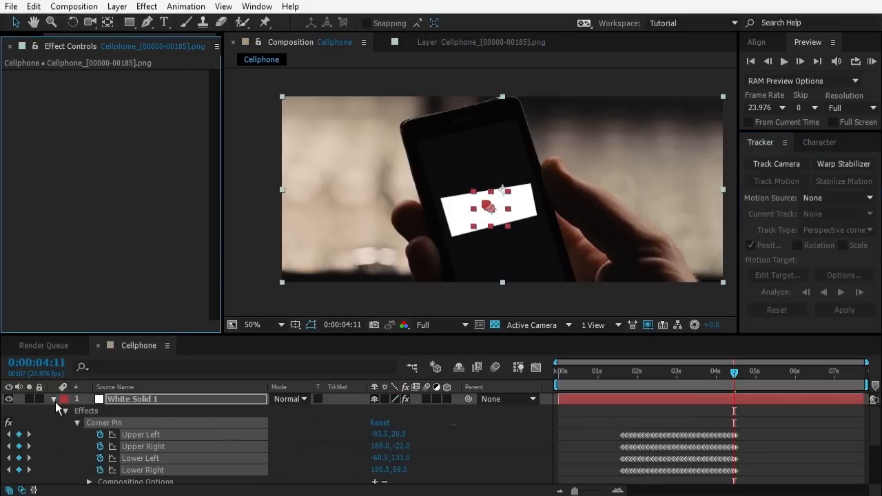
scroll(138, 400, down, 3)
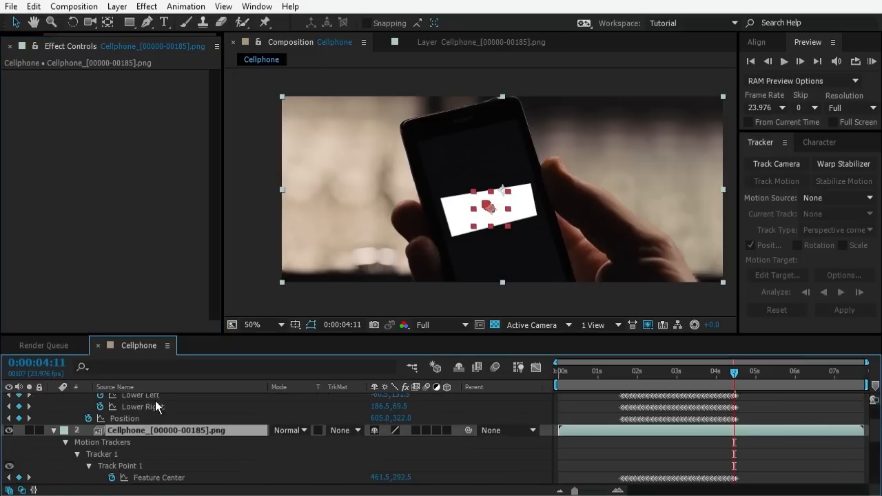
click(53, 430)
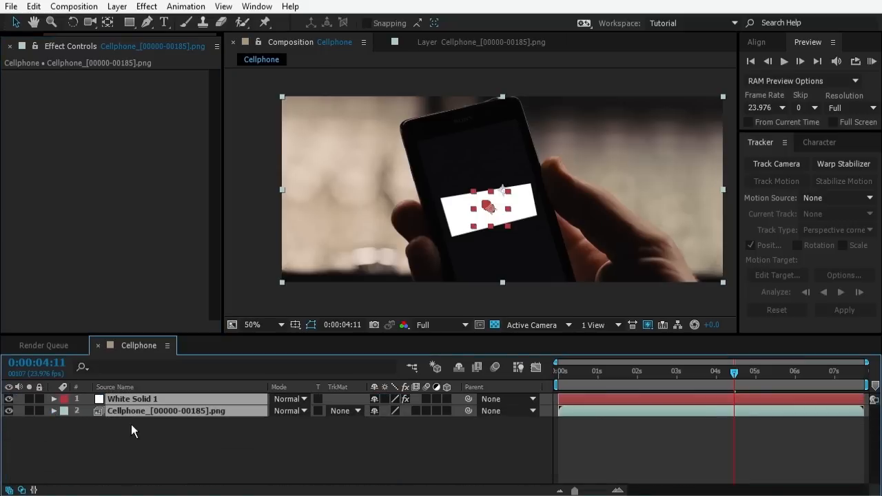
- Try shifting the Upper Left point of White Solid 1's Corner Pin effect, and undo the move
click(139, 400)
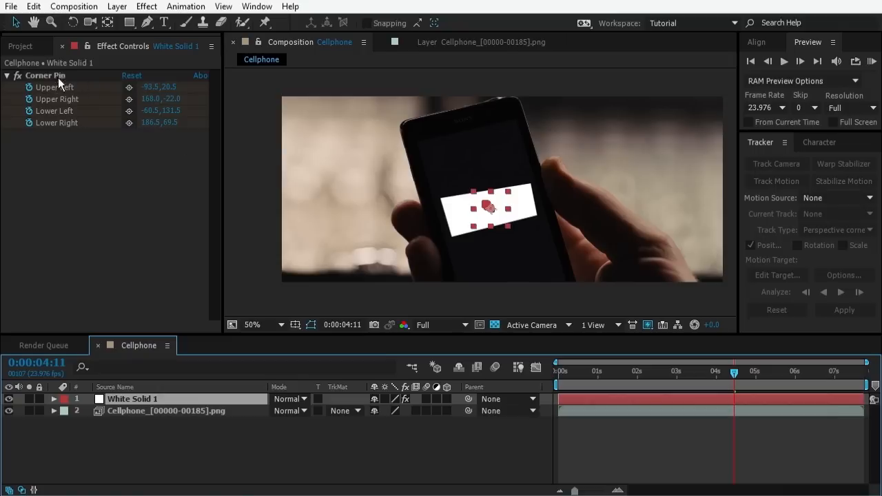
scroll(503, 214, up, 2)
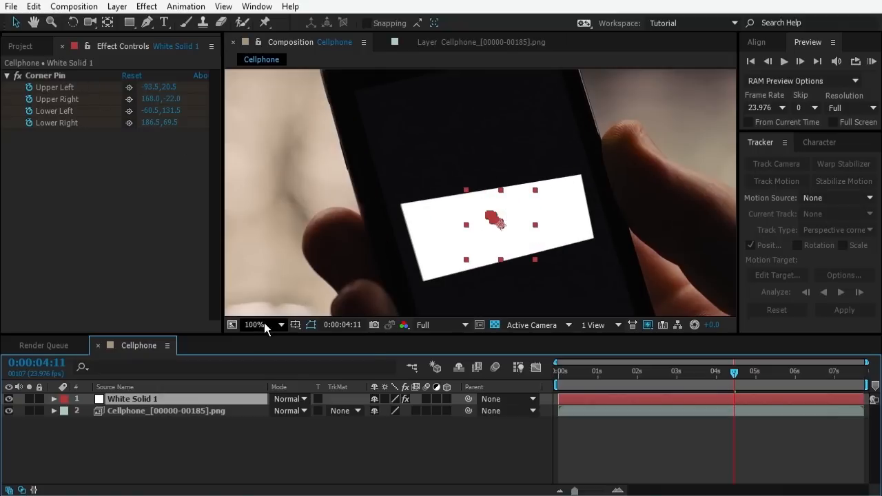
click(52, 76)
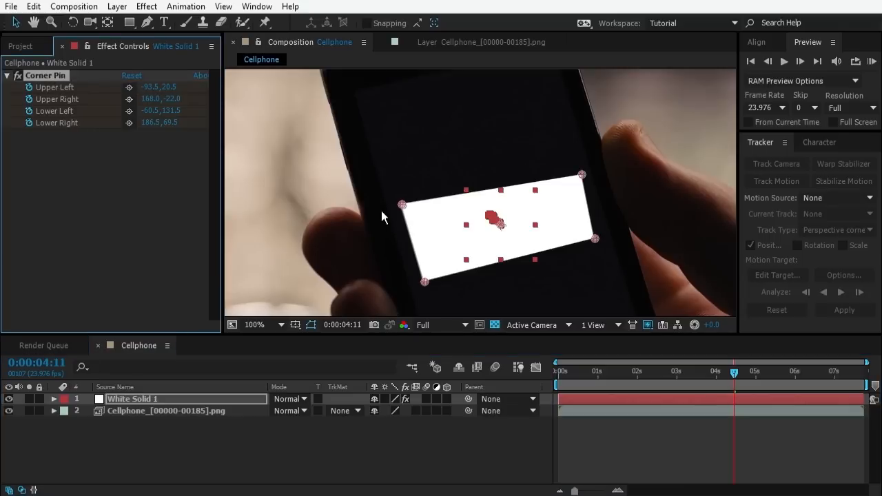
drag(403, 202, 421, 206)
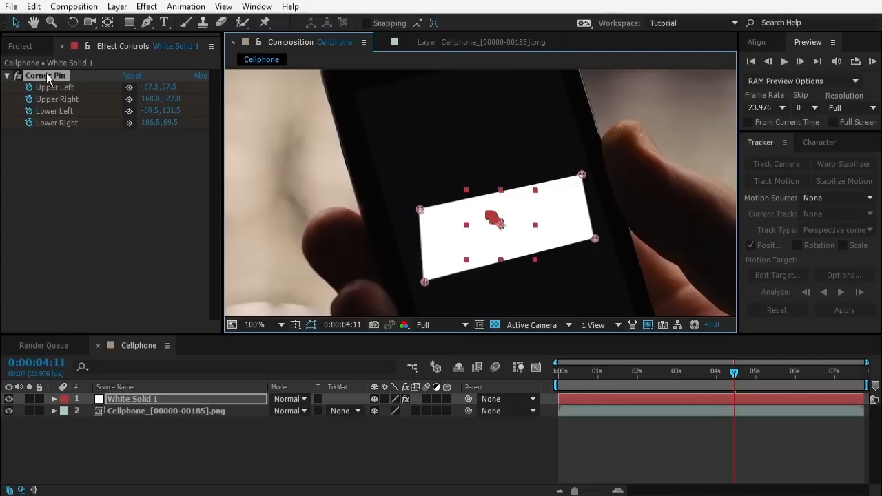
key(ctrl+z)
- Reveal White Solid 1's keyframed properties, go to 0:00:02:20, and disable its Corner Pin effect
key(Home)
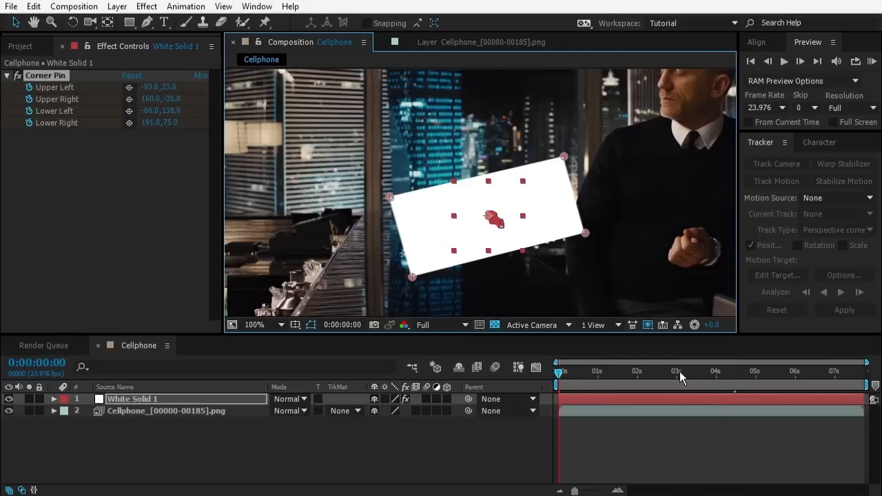
key(u)
drag(625, 374, 670, 381)
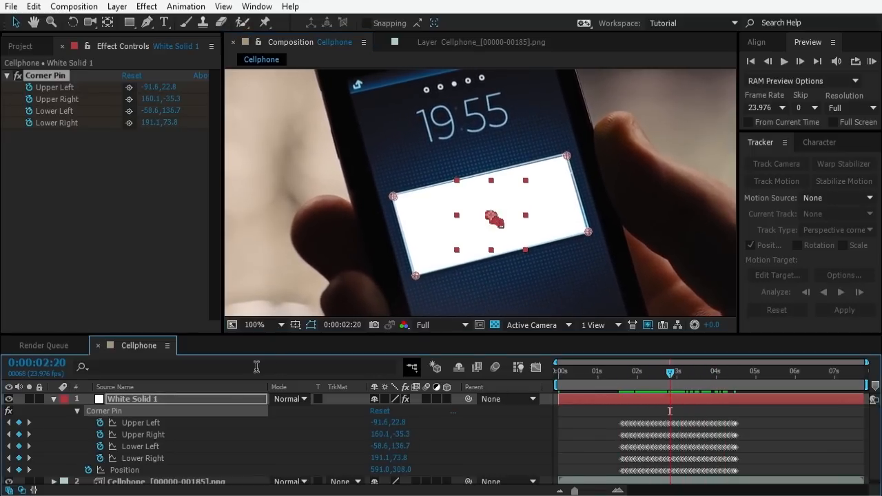
click(18, 76)
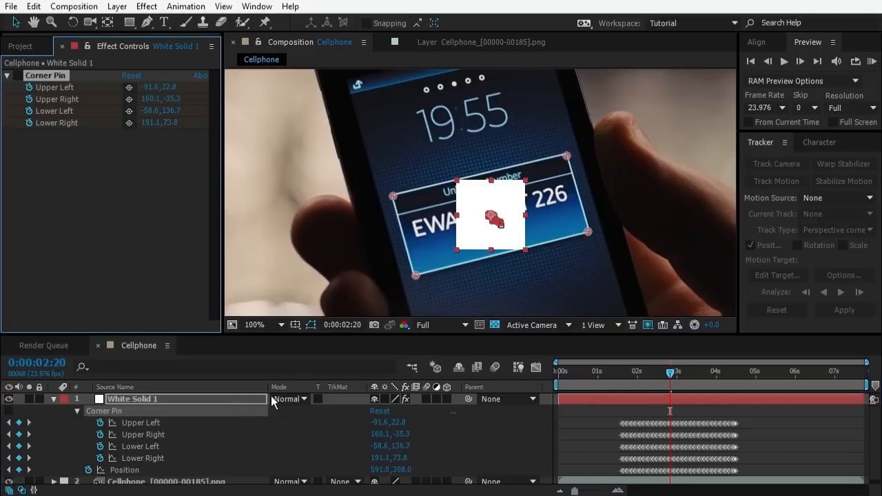
- Rotate White Solid 1 to -13.0° and resize the solid to 256 × 124 px to cover the message box
key(r)
drag(385, 411, 303, 415)
key(ctrl+shift+y)
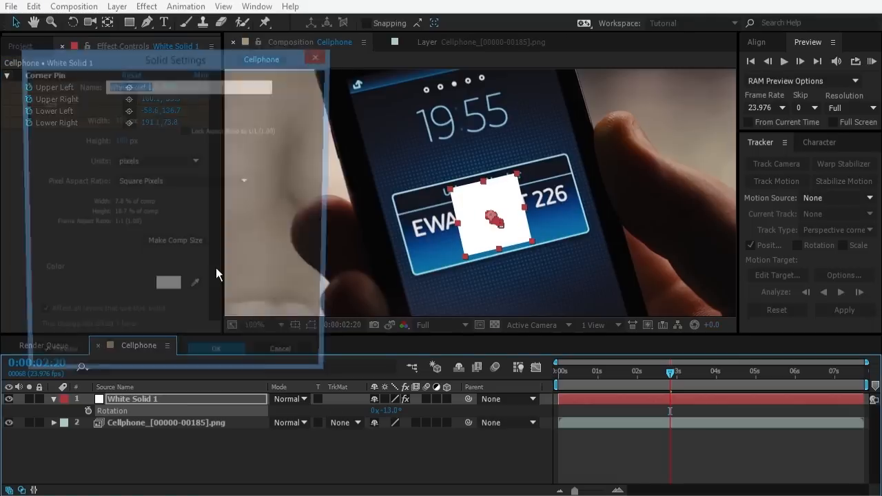
drag(119, 121, 236, 124)
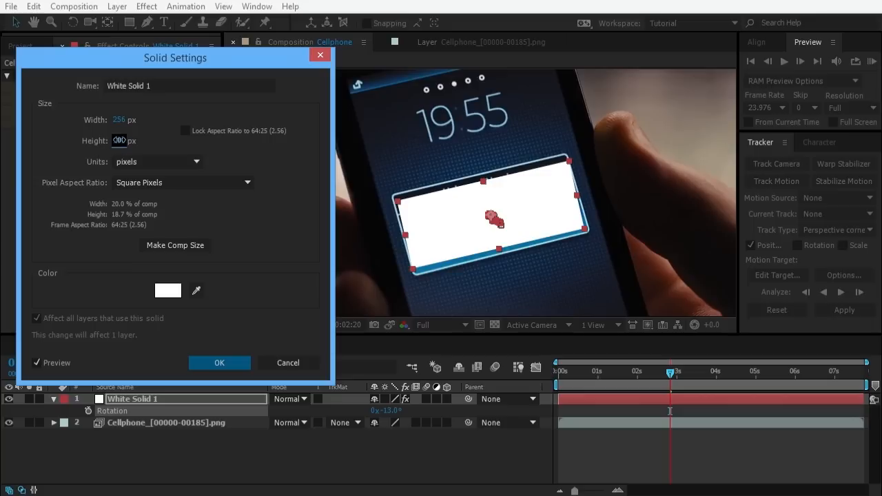
drag(120, 140, 136, 140)
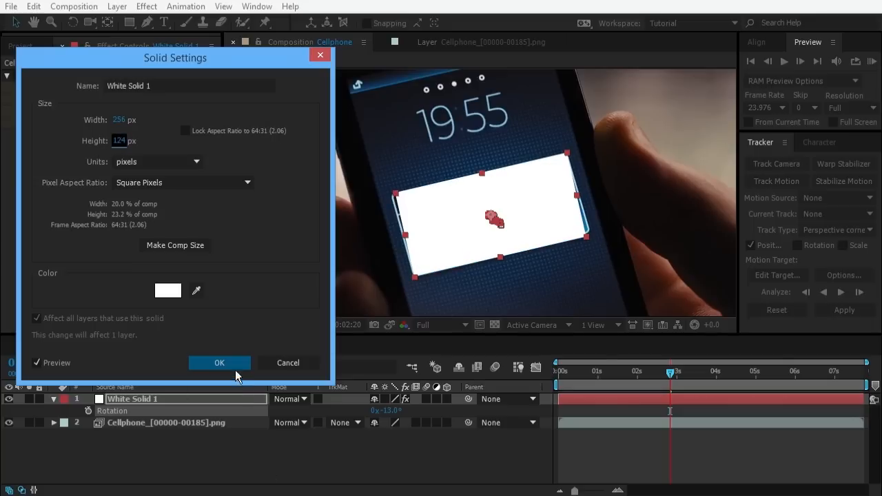
click(219, 363)
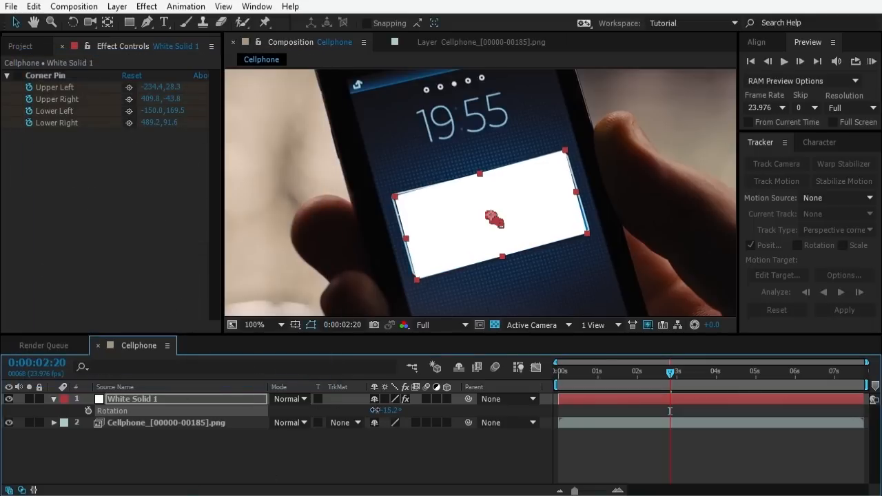
- Rotate White Solid 1 to -14.6° and widen the solid to 258 px to match the message box
drag(374, 410, 377, 410)
key(ctrl+shift+y)
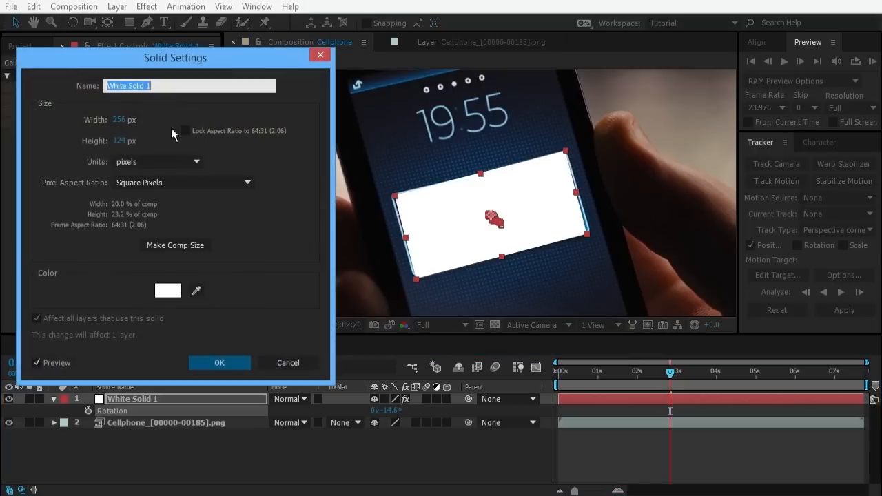
drag(124, 122, 139, 121)
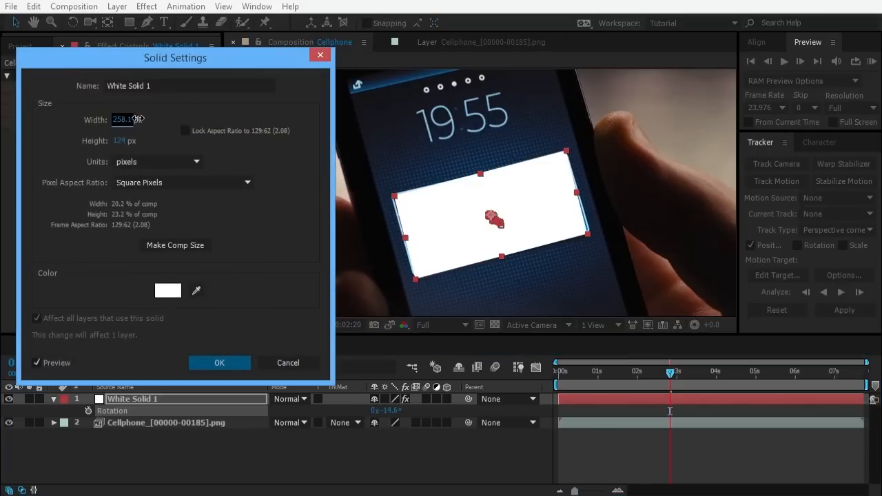
click(217, 361)
click(116, 461)
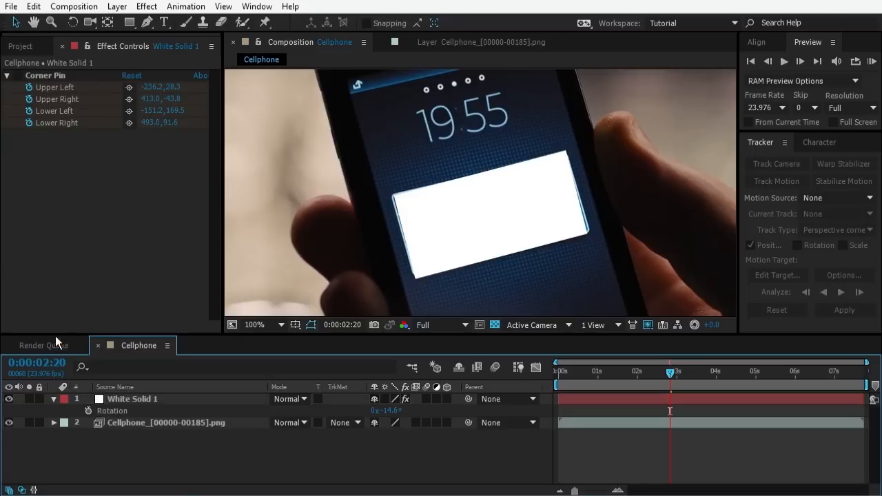
- Re-enable White Solid 1's Corner Pin effect and reapply the Cellphone footage's perspective corner pin track to the solid
click(18, 75)
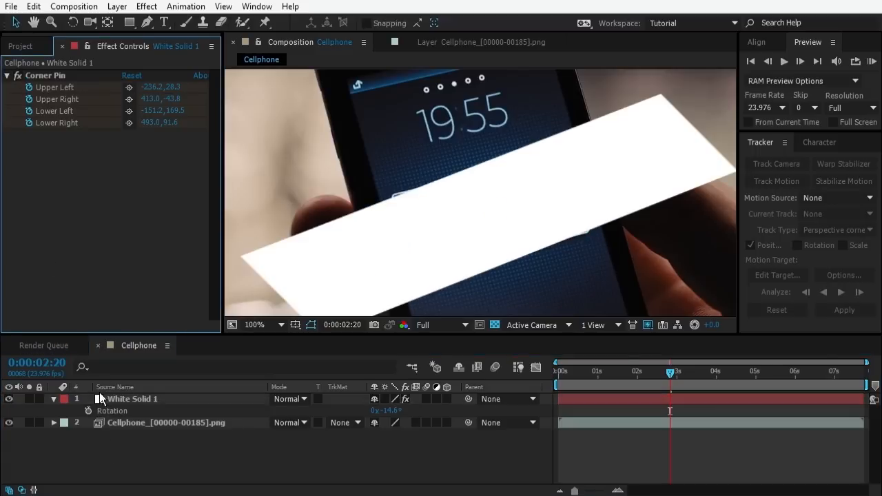
click(17, 75)
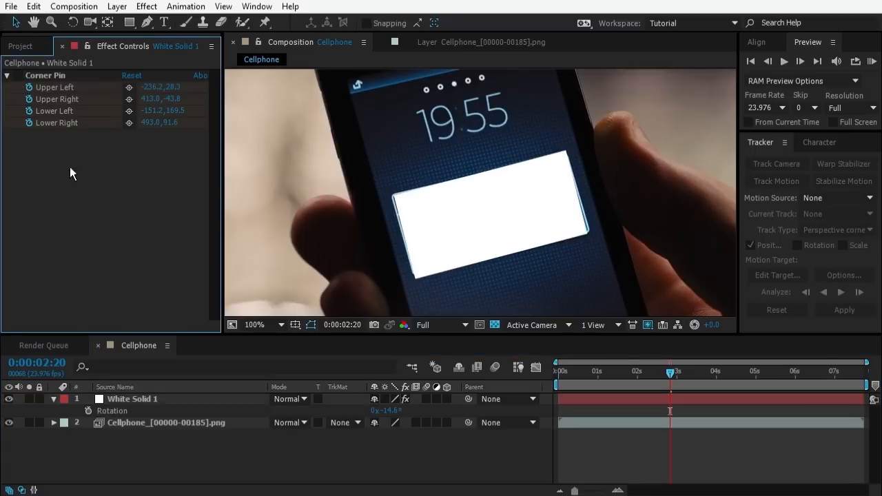
click(17, 75)
click(151, 426)
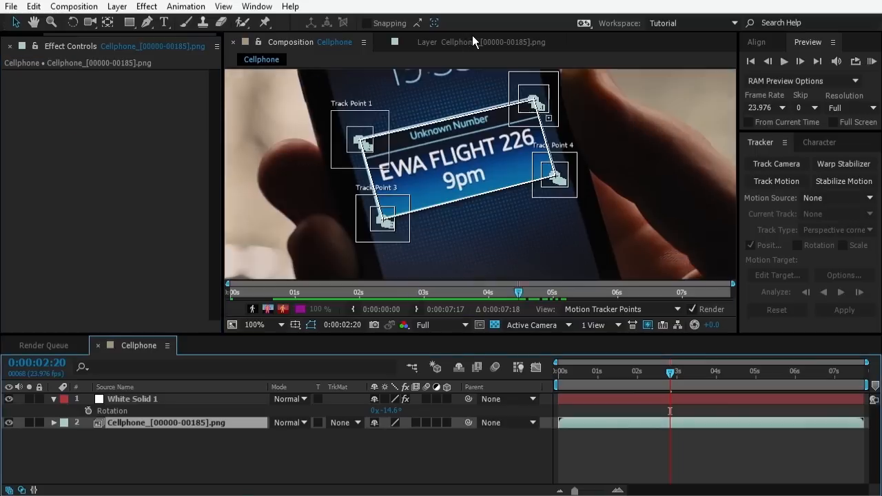
click(473, 40)
click(841, 311)
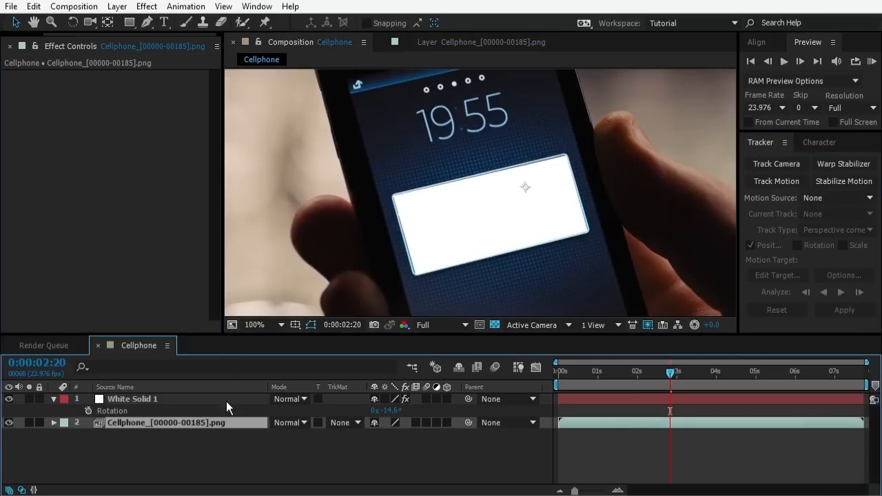
- Reveal White Solid 1's keyframes and trim the layer to run from 0:00:01:14 to 0:00:04:10
click(130, 398)
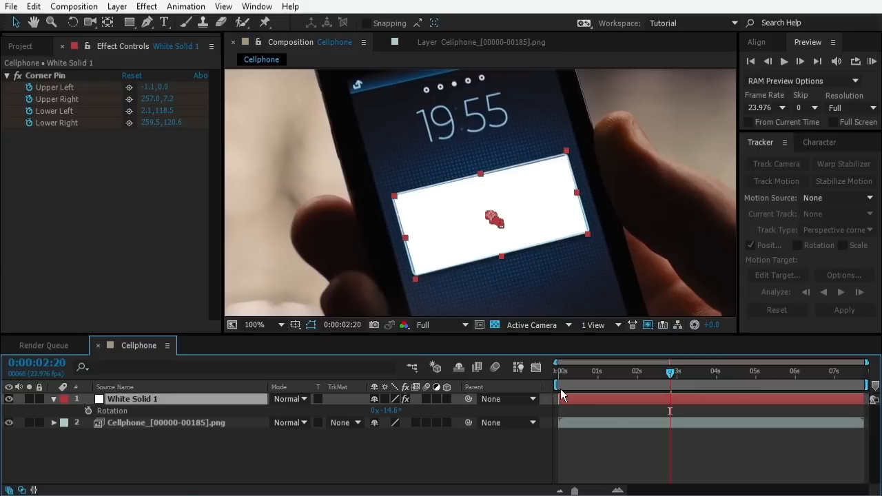
key(u)
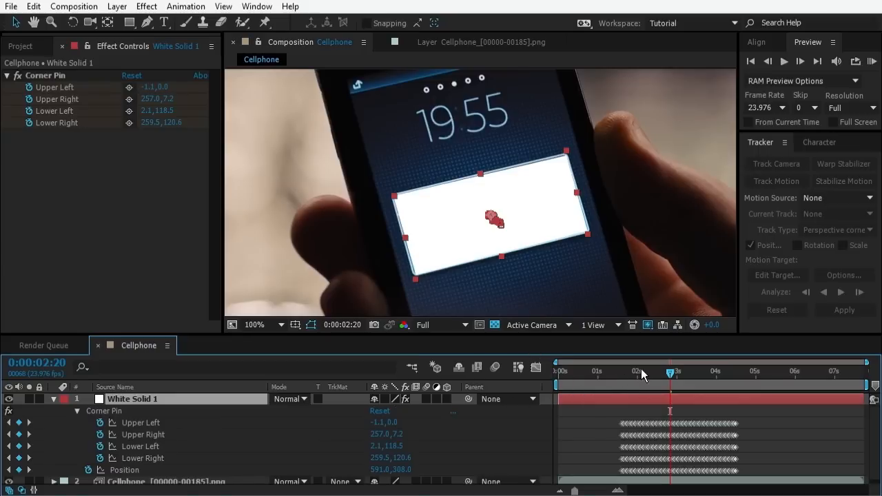
drag(641, 369, 619, 379)
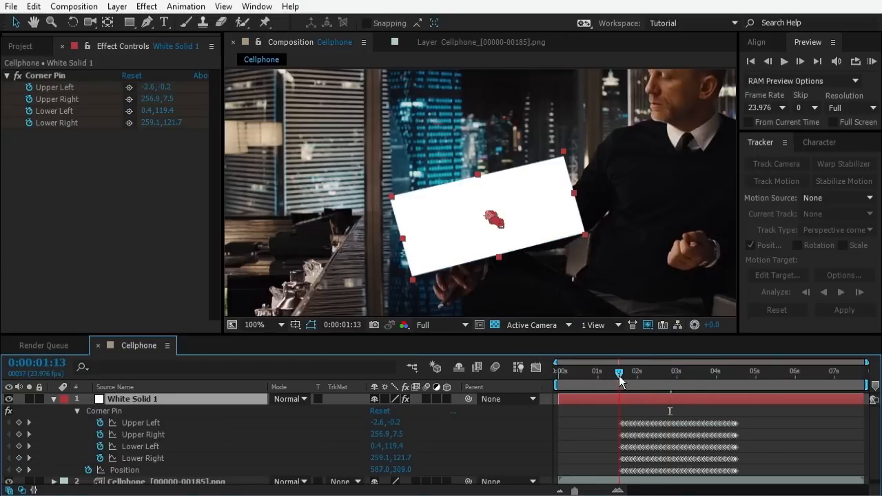
key(Page_Down)
key(Page_Down)
key(Page_Up)
key(Page_Up)
key(Page_Down)
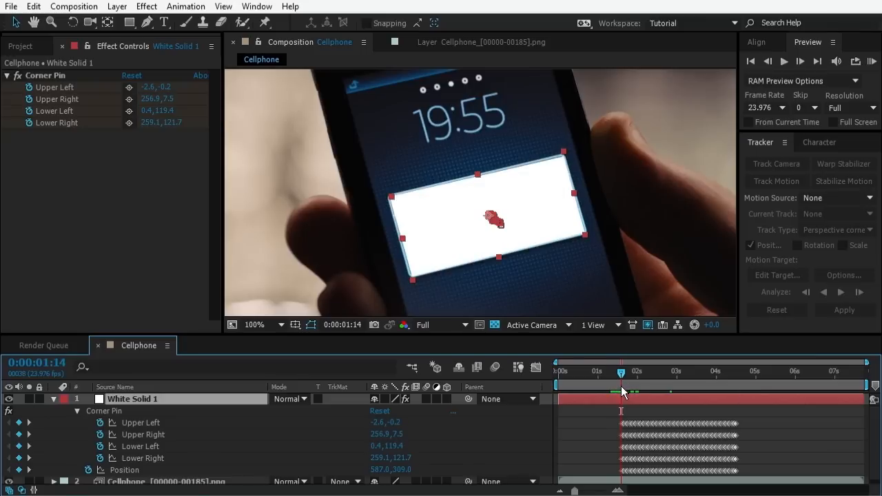
key(alt+bracketleft)
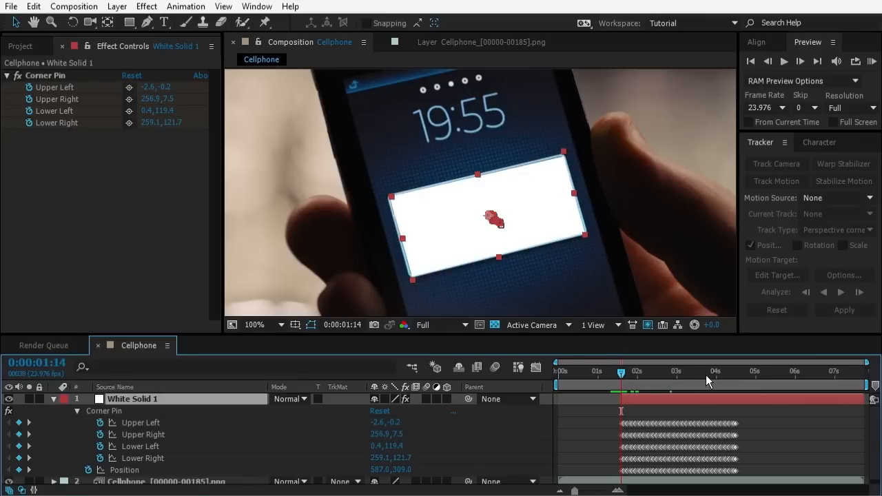
drag(724, 375, 734, 375)
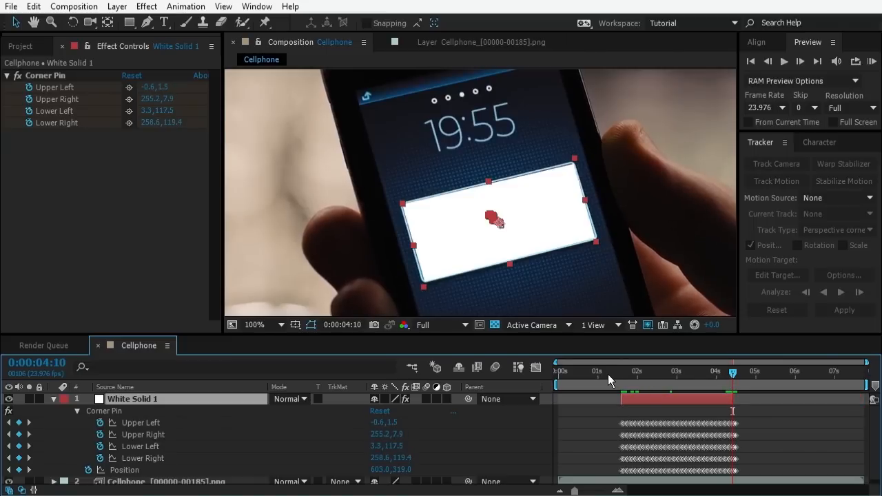
- Play back the composition from 0:00:01:06 to check how White Solid 1 follows the message box
click(608, 374)
key(space)
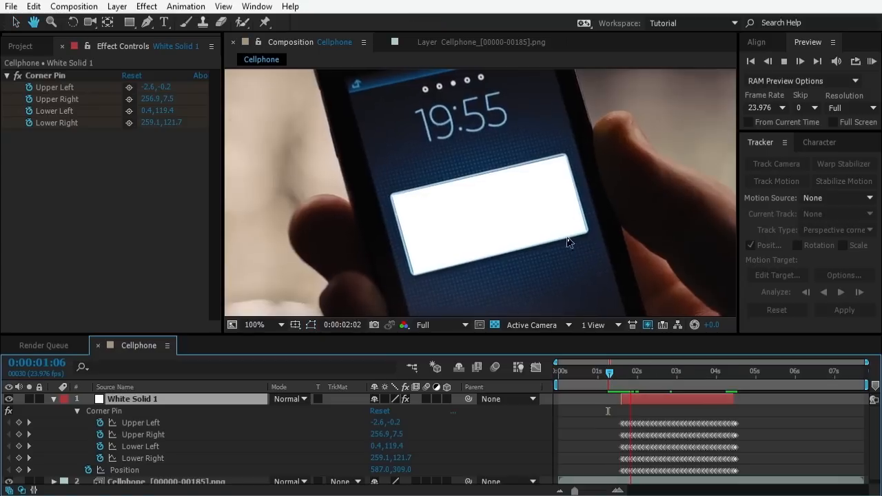
key(space)
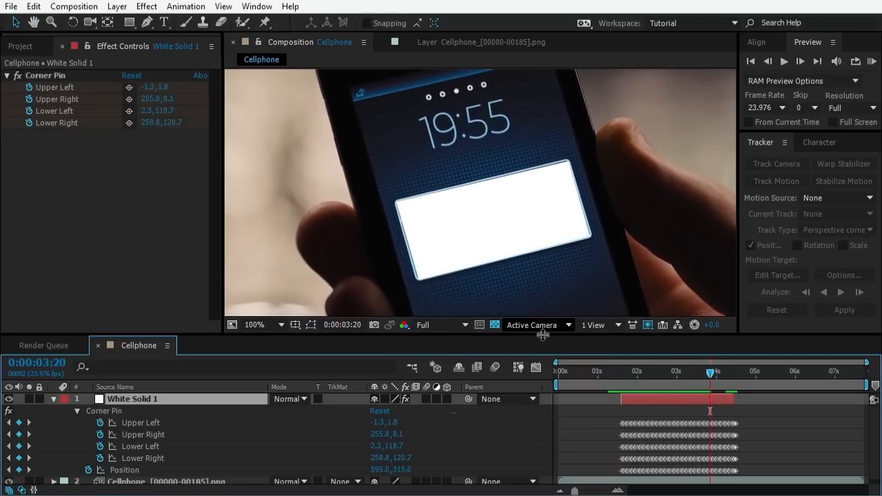
key(comma)
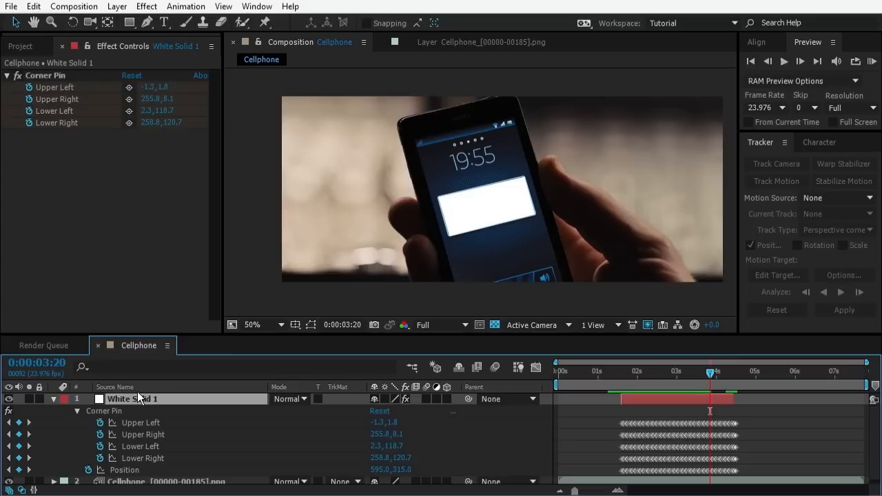
- Collapse White Solid 1 and recolor it with the blue sampled from the phone's message box, hiding the layer while sampling
click(53, 399)
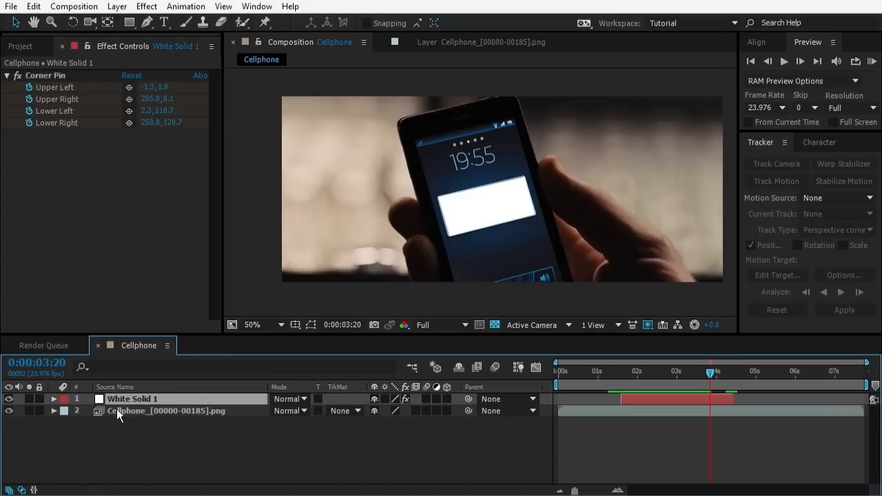
click(9, 399)
key(ctrl+shift+y)
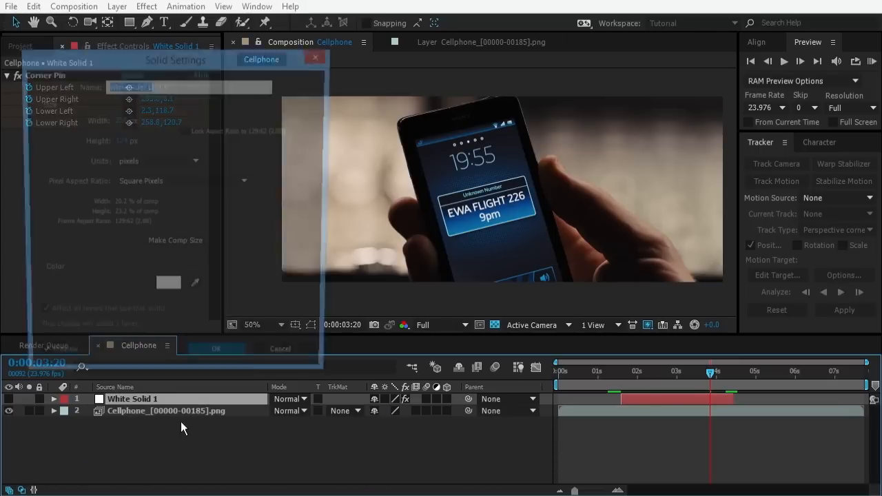
click(193, 291)
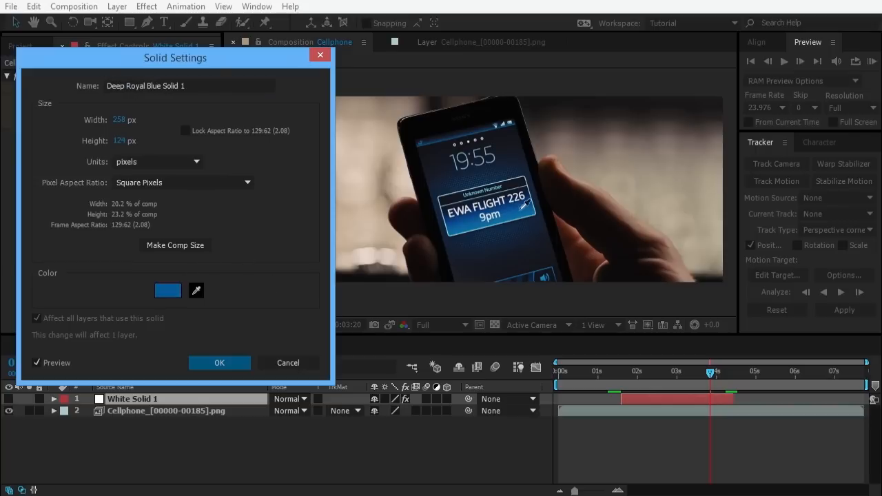
click(523, 200)
click(239, 363)
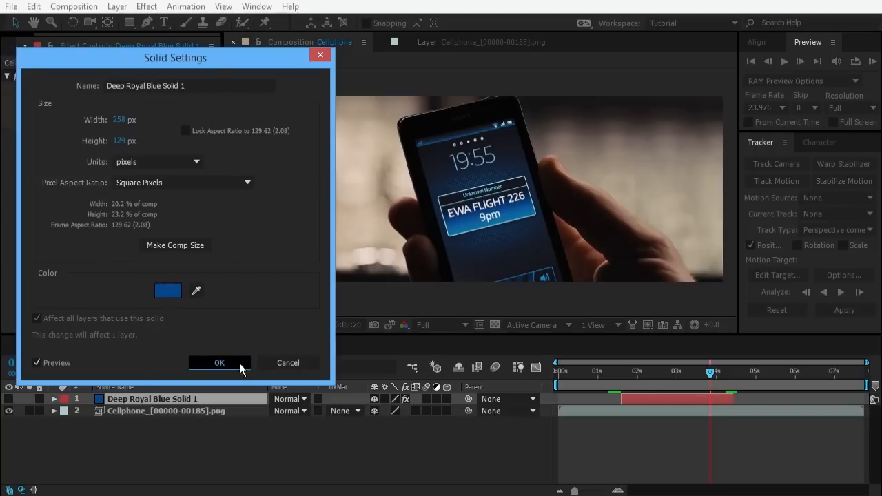
click(9, 399)
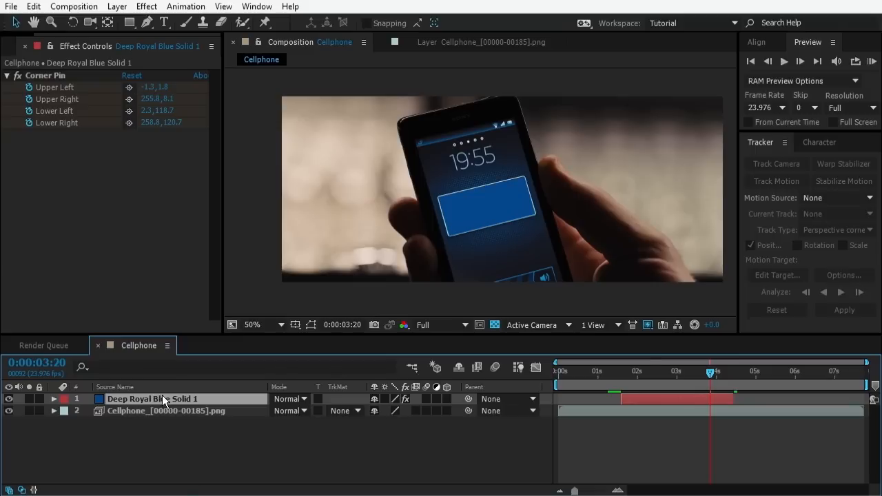
- Try pre-composing Deep Royal Blue Solid 1 with all attributes moved into the new composition, inspect it, and undo the pre-compose
key(ctrl+shift+c)
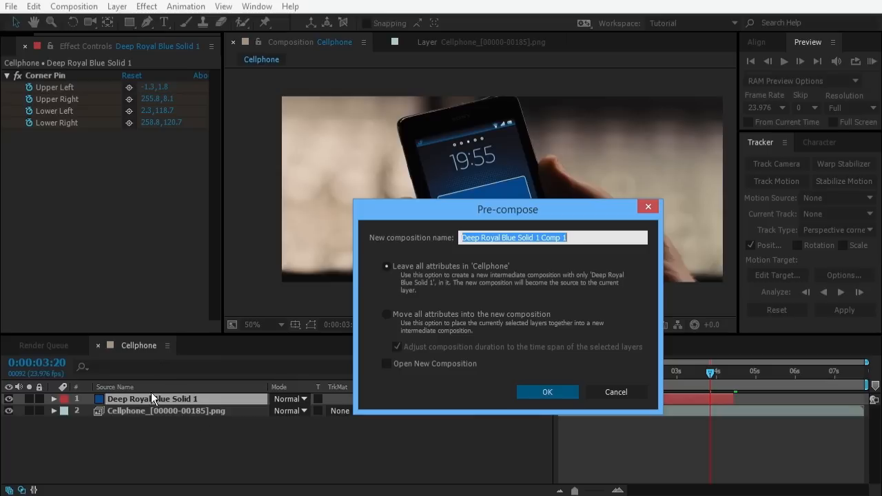
click(452, 316)
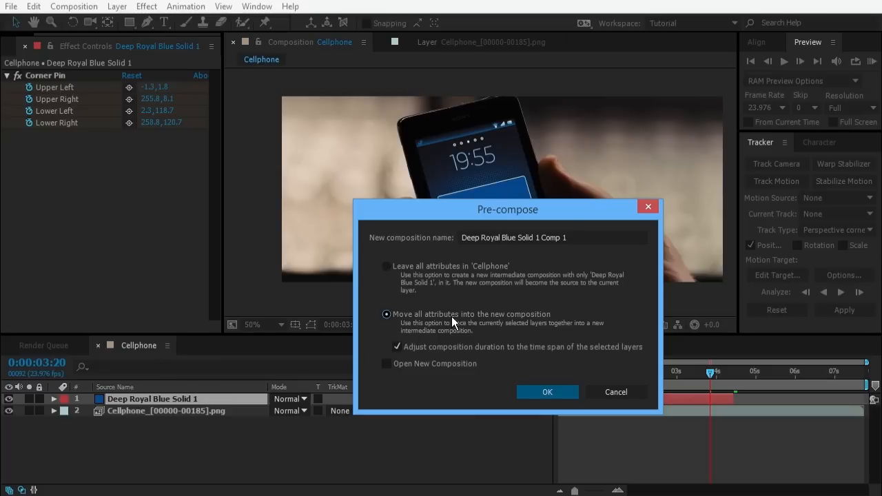
click(544, 393)
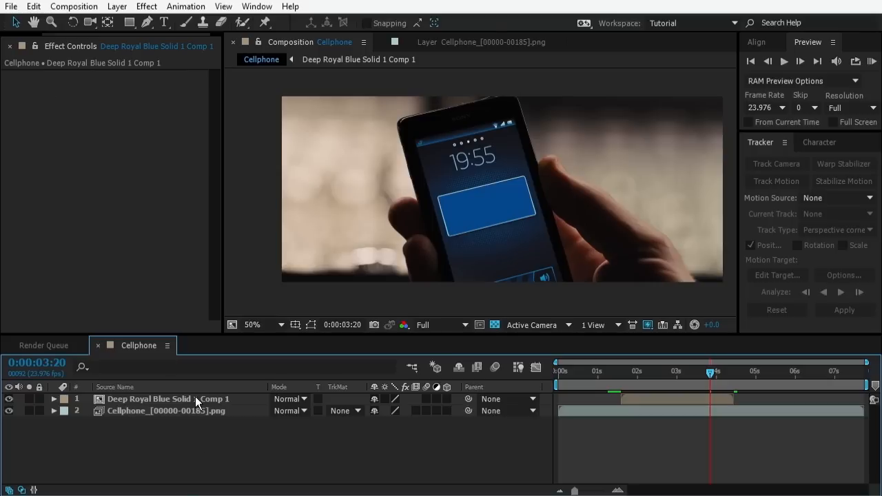
double_click(196, 398)
mouse_move(754, 372)
mouse_down()
mouse_move(798, 371)
mouse_move(591, 371)
mouse_move(750, 372)
mouse_up()
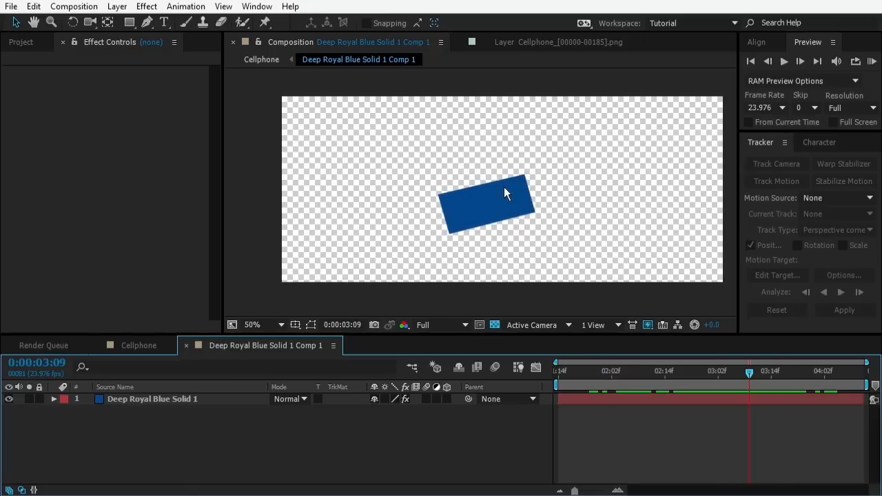
key(ctrl+z)
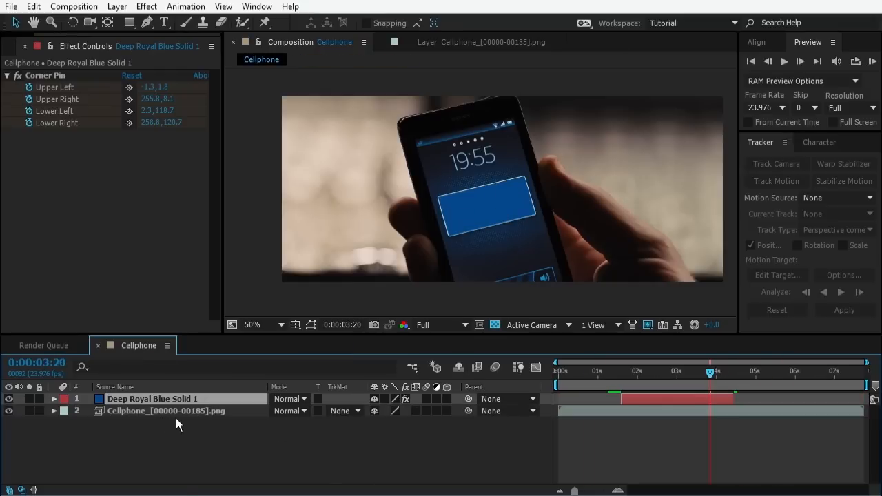
- Pre-compose Deep Royal Blue Solid 1 as Deep Royal Blue Solid 1 Comp 1, leaving all attributes in 'Cellphone'
click(192, 435)
click(170, 398)
key(ctrl+shift+c)
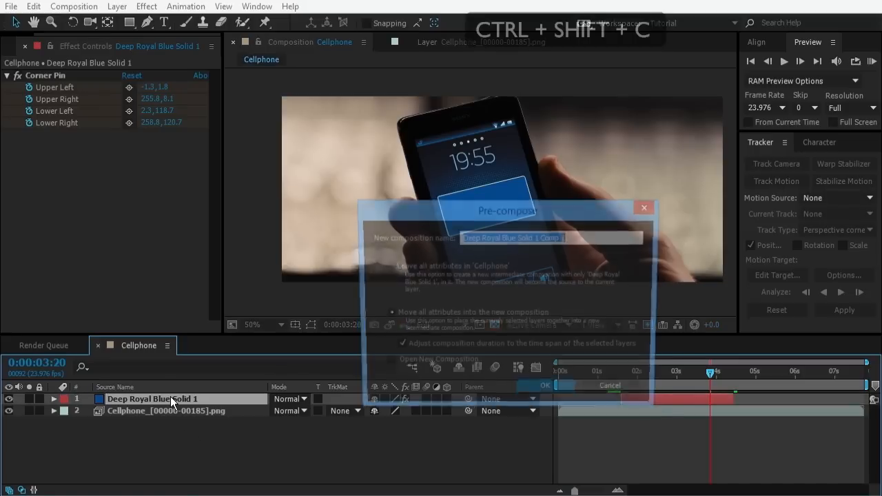
click(416, 269)
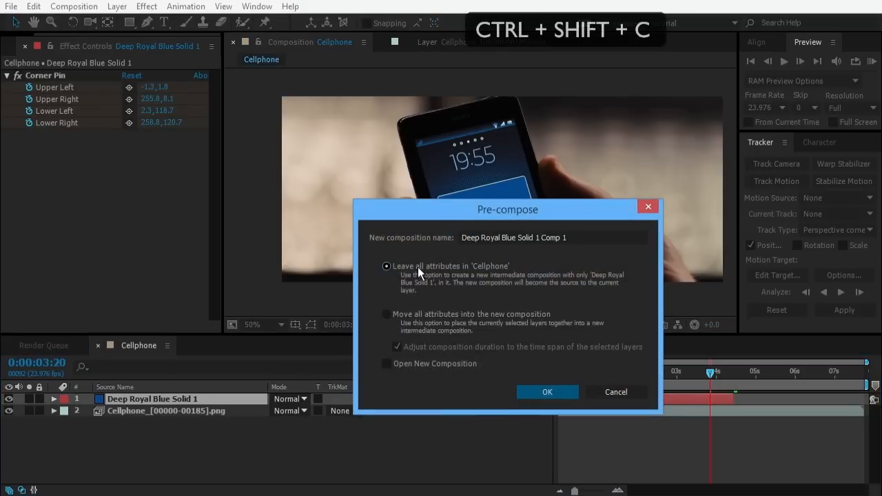
click(534, 391)
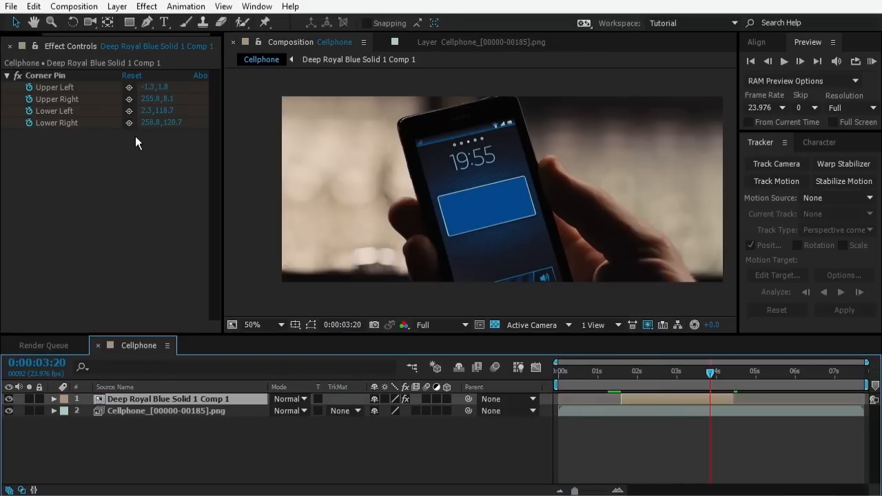
- Open Deep Royal Blue Solid 1 Comp 1 and add a text layer reading WARNING
double_click(164, 400)
key(period)
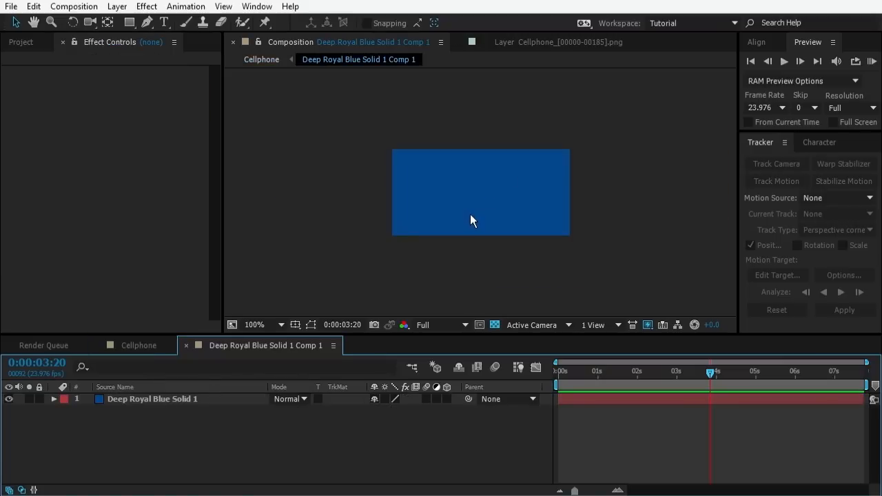
key(period)
key(comma)
right_click(219, 427)
mouse_move(373, 277)
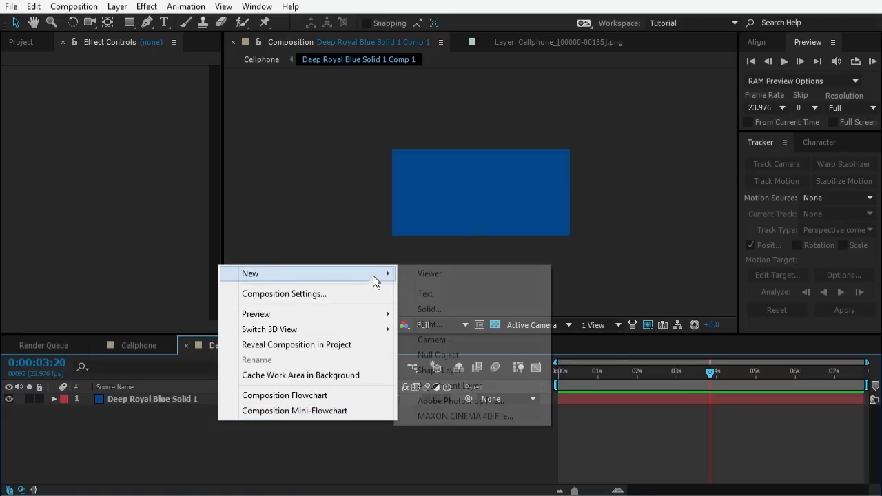
click(431, 292)
text(WARNING)
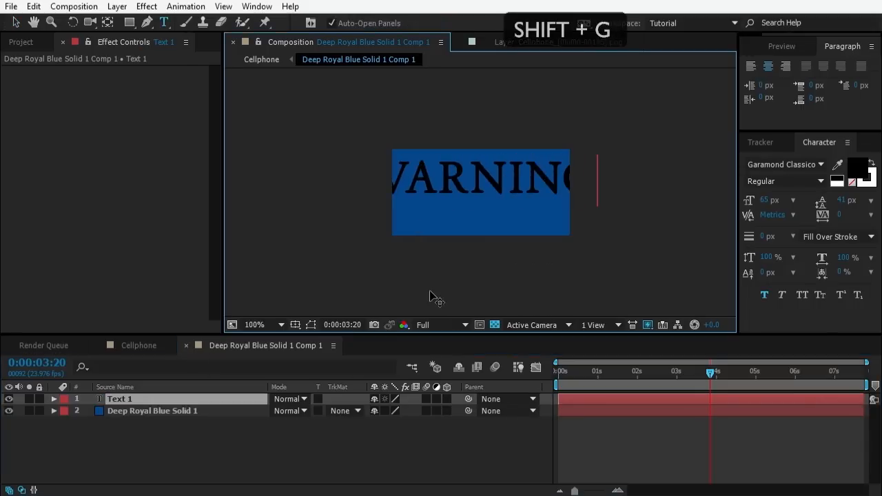
- Set the WARNING text's fill to white and its font size to 48 px
key(ctrl+a)
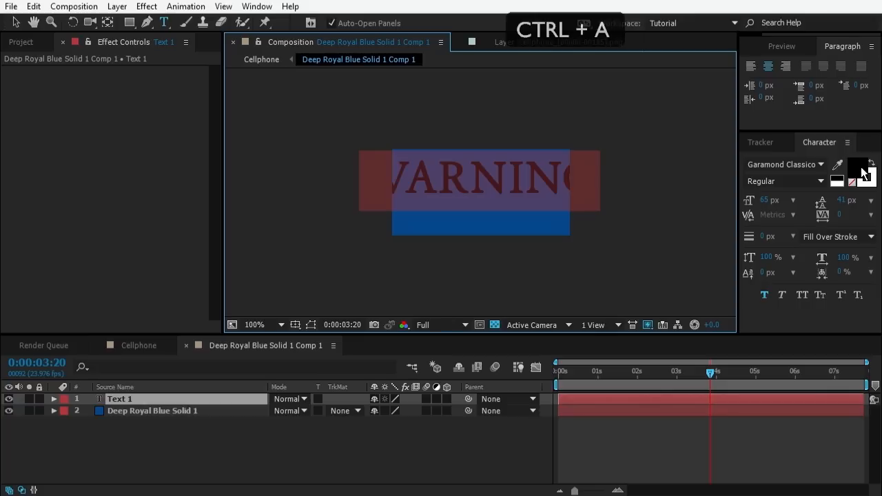
click(856, 168)
key(Return)
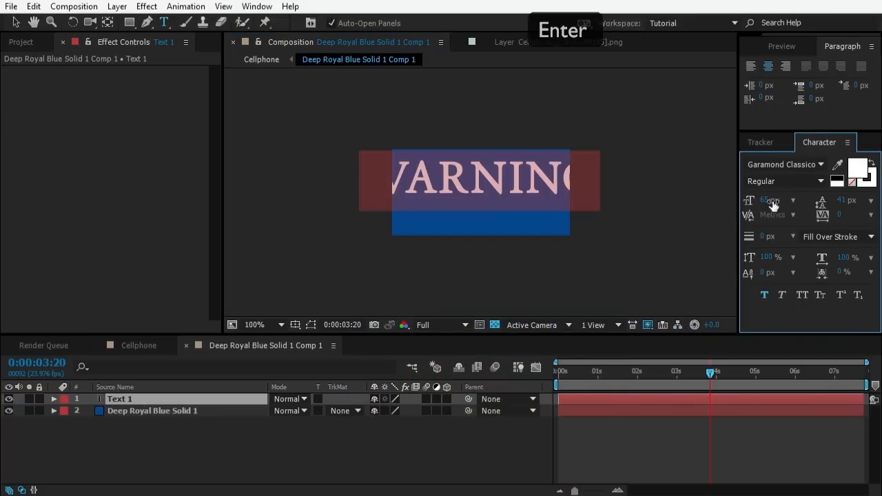
click(781, 46)
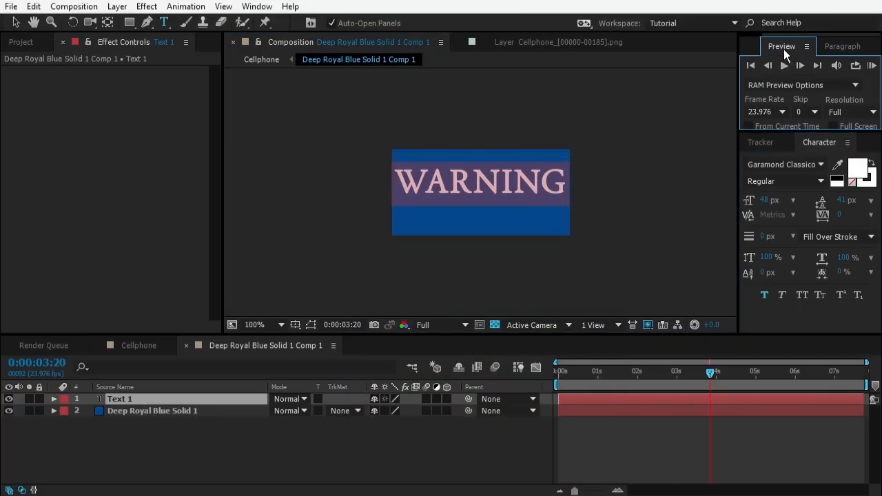
- Center the WARNING text in the composition and set its font to BankGothic Lt BT at 41 px
click(755, 47)
click(776, 82)
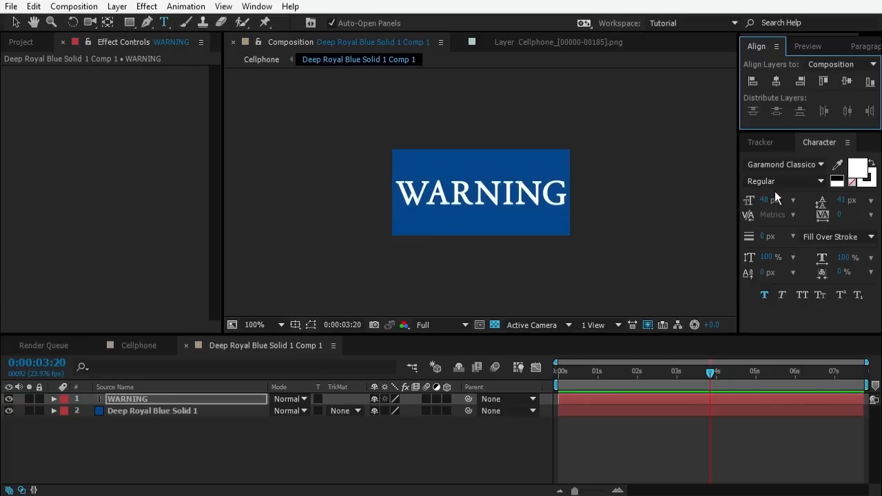
click(775, 164)
text(ba)
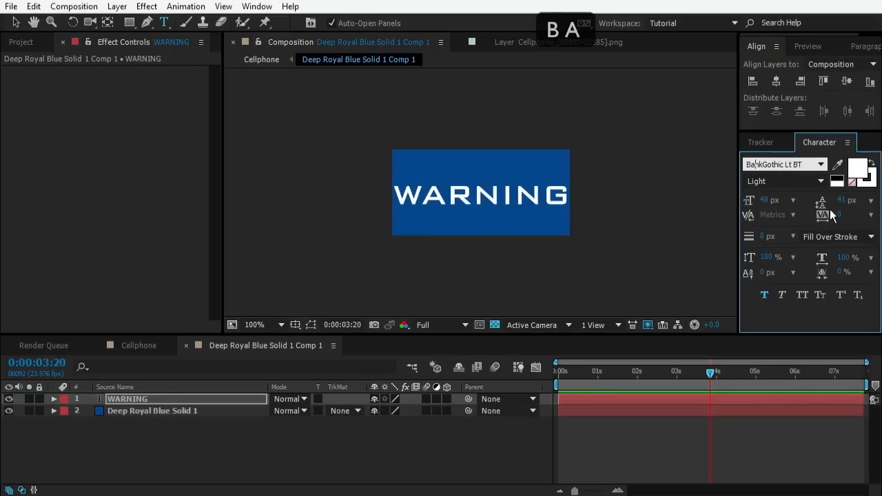
click(766, 201)
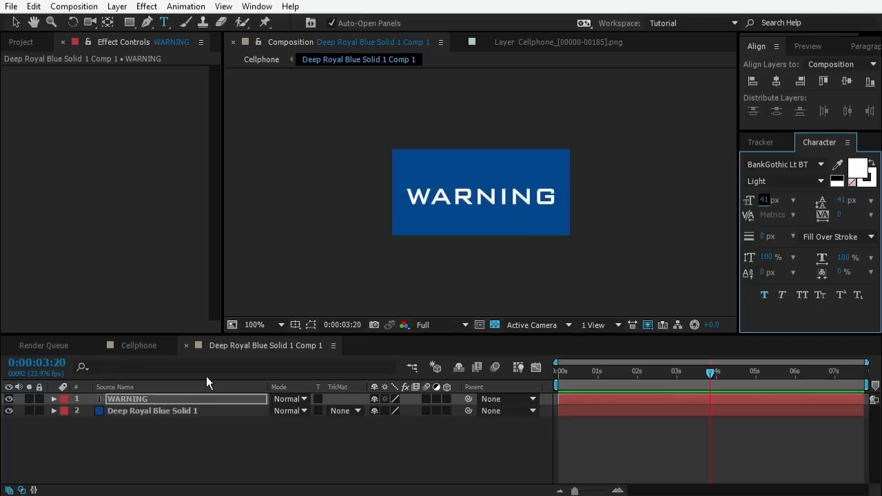
- Append an exclamation mark to the text layer so it reads WARNING!
double_click(180, 398)
text(!)
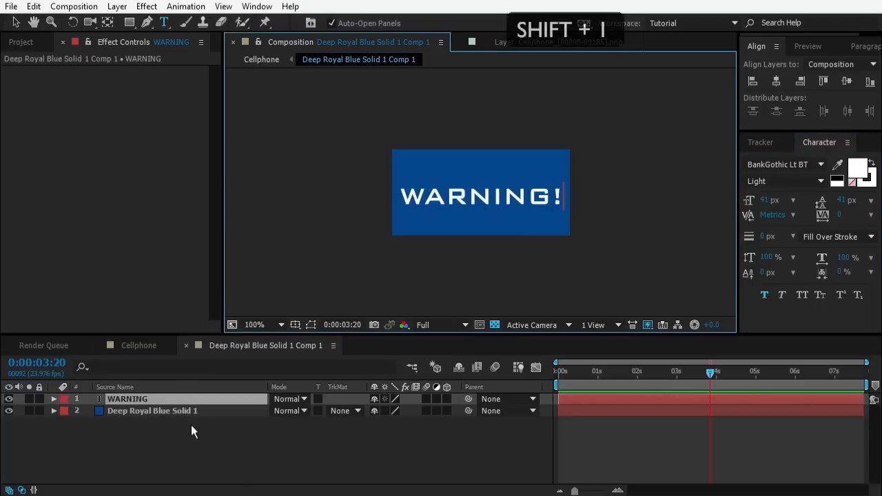
click(202, 438)
key(v)
click(104, 174)
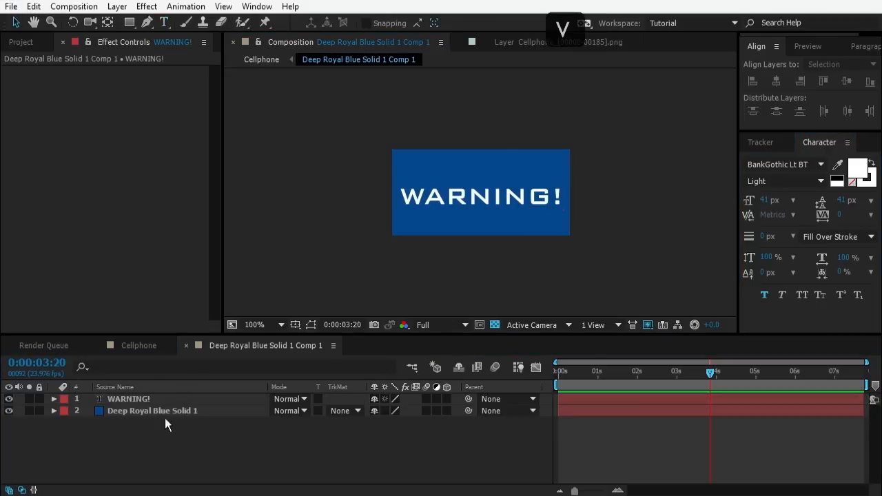
- Apply the Strobe Light effect to the WARNING! text layer
click(138, 398)
right_click(84, 145)
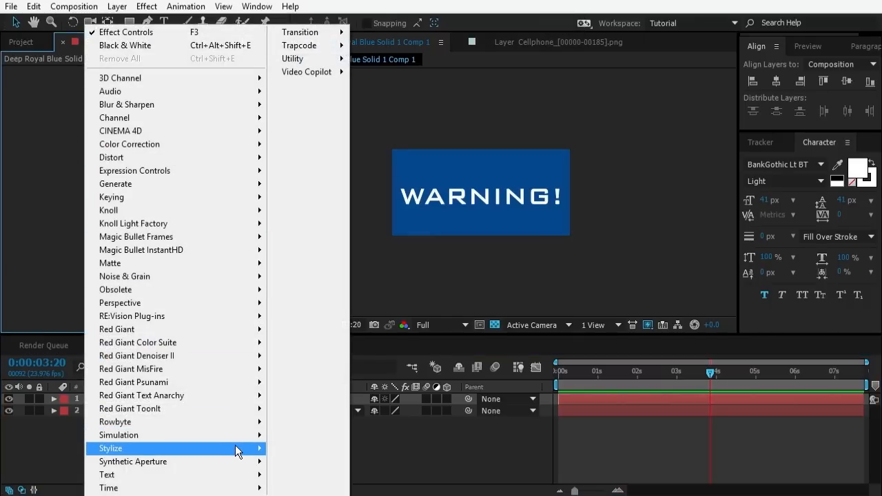
mouse_move(235, 445)
click(309, 415)
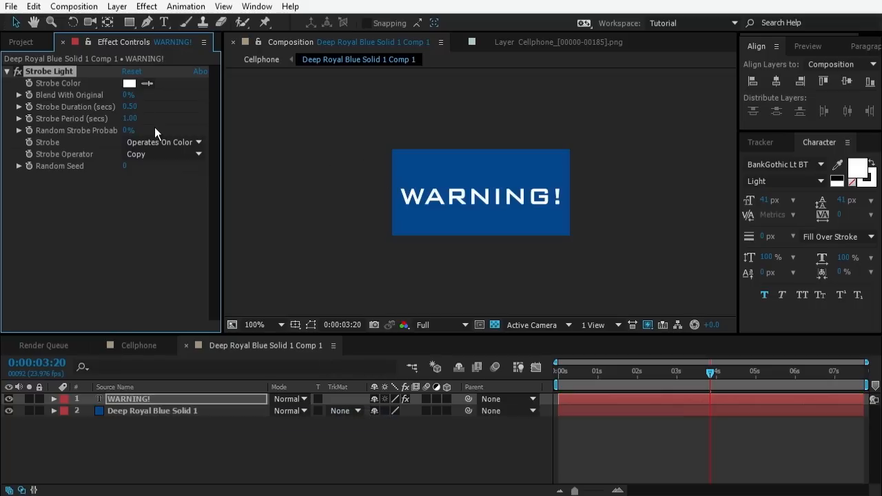
- Set Strobe Duration to 0.20 secs, Strobe Period to 0.40 secs, and Strobe to Makes Layer Transparent
click(129, 107)
text(.2)
click(129, 118)
text(.4)
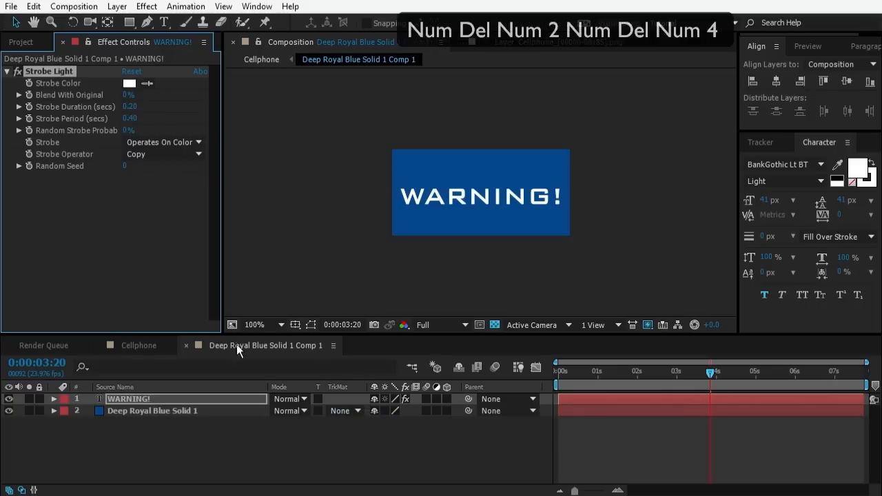
click(155, 142)
click(173, 173)
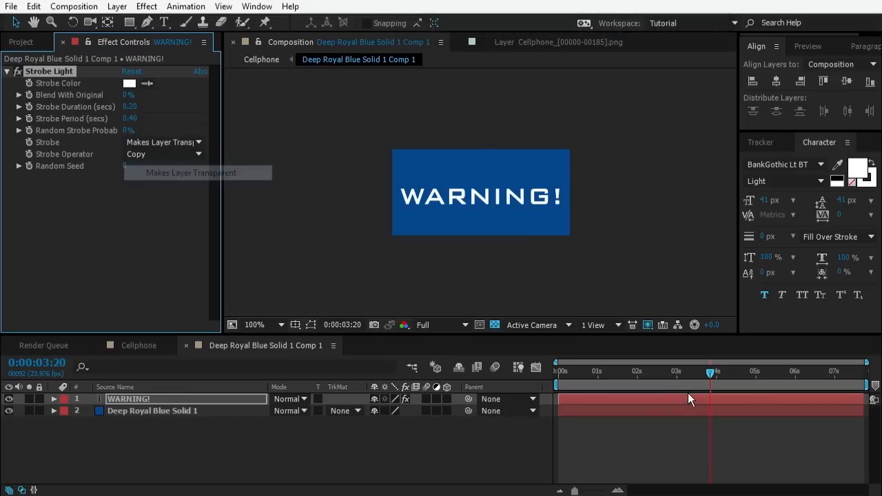
- Play Deep Royal Blue Solid 1 Comp 1 from its start to check the text's blinking
drag(592, 370, 559, 370)
click(615, 429)
key(space)
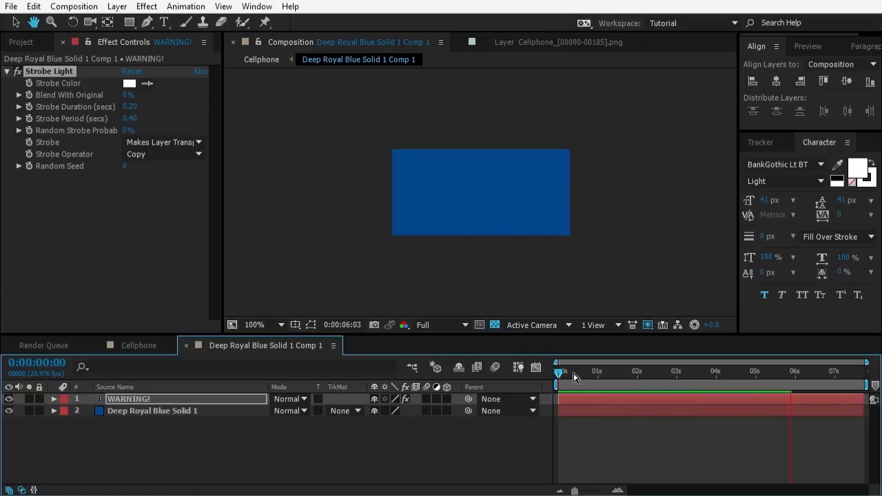
key(space)
- Preview the Cellphone composition from 0:00:01:07 and examine the message box's edges and corners up close at 0:00:02:03
click(136, 346)
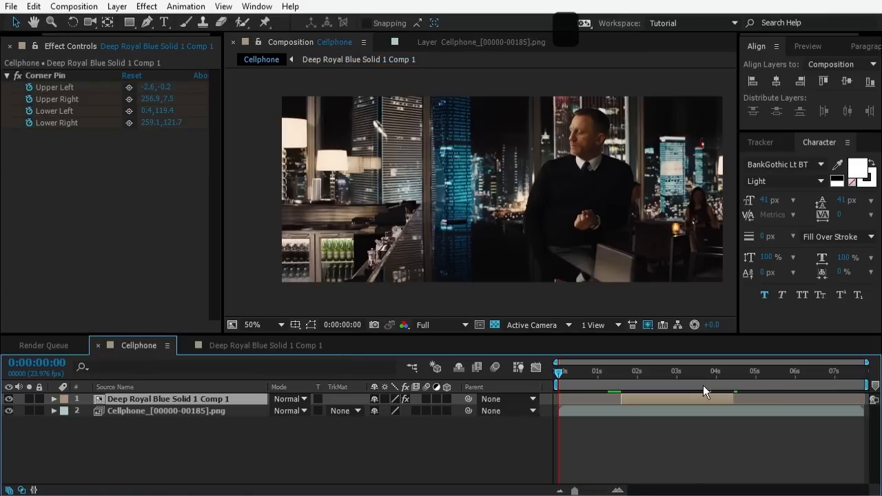
click(610, 372)
key(space)
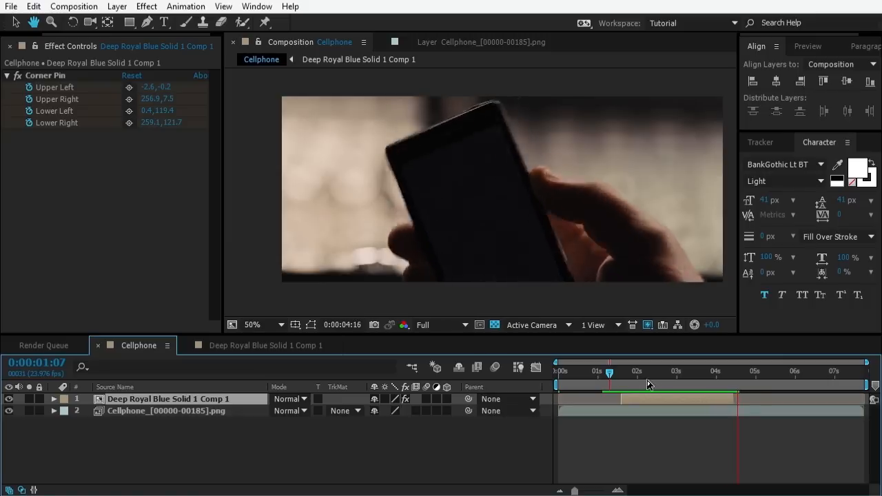
drag(631, 373, 643, 373)
scroll(522, 235, up, 1)
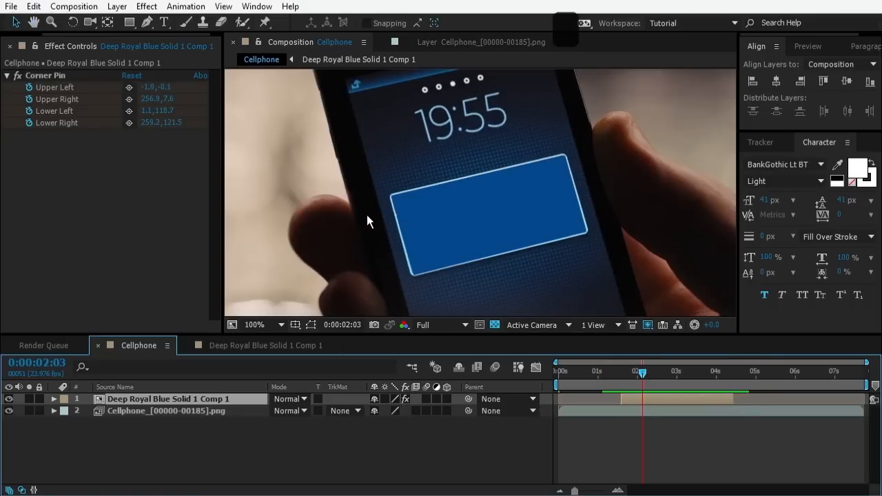
key(period)
scroll(381, 225, down, 1)
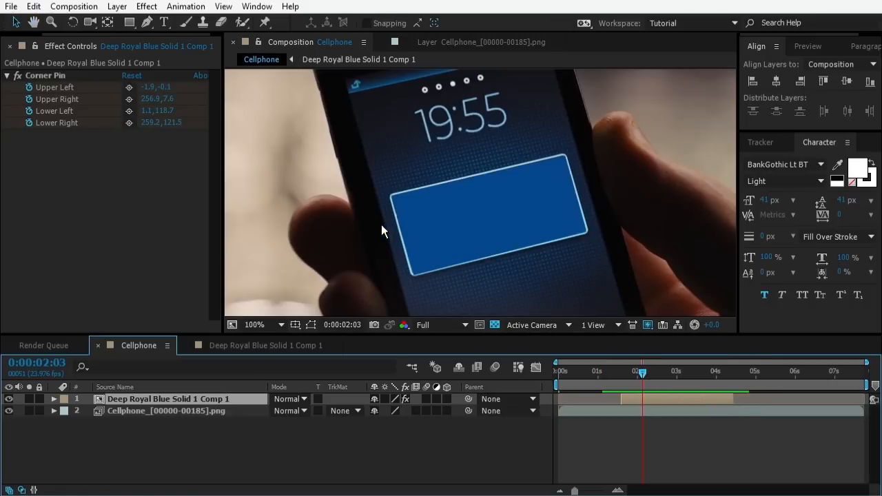
- Add a full-size rounded rectangle mask to the Deep Royal Blue Solid 1 Comp 1 layer
key(ctrl+shift+h)
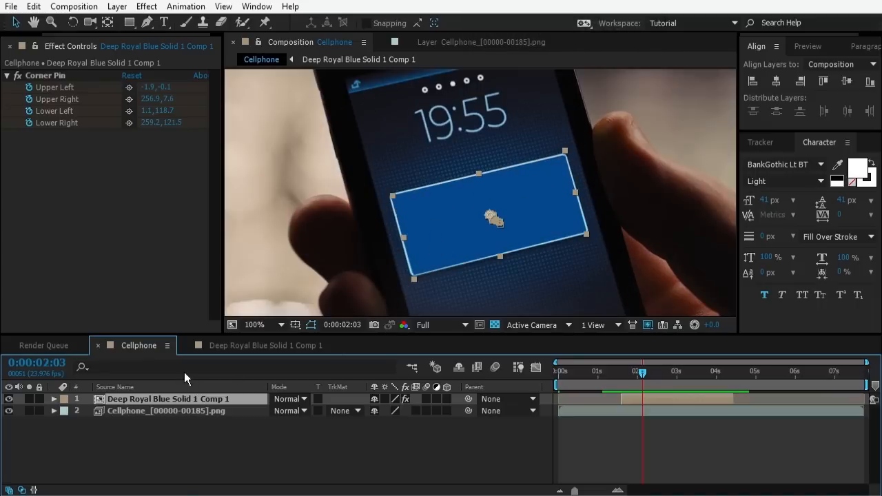
click(130, 27)
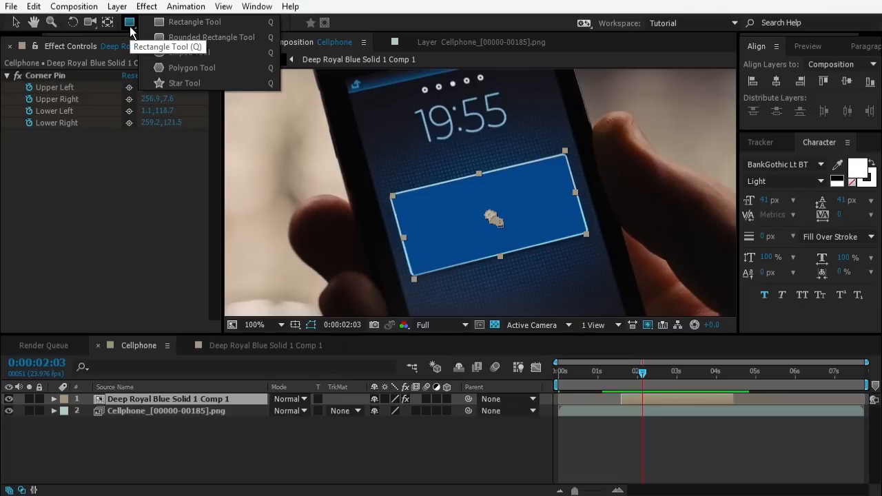
click(181, 33)
click(159, 400)
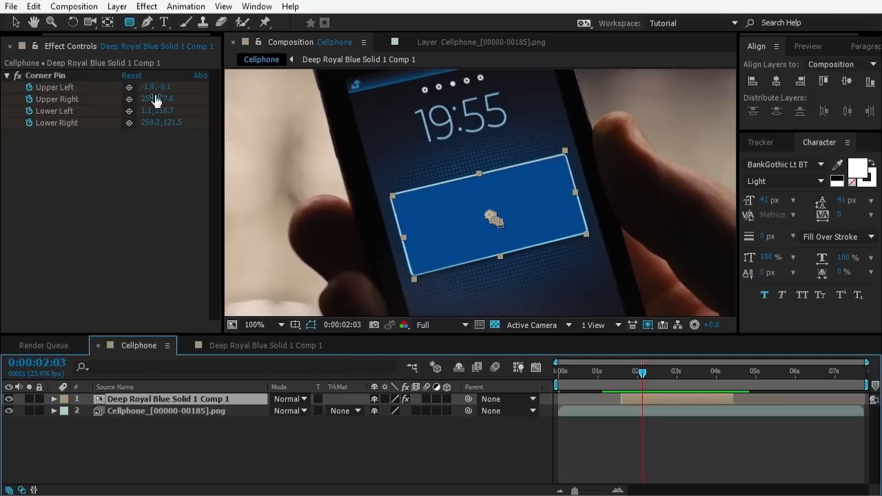
double_click(129, 26)
key(v)
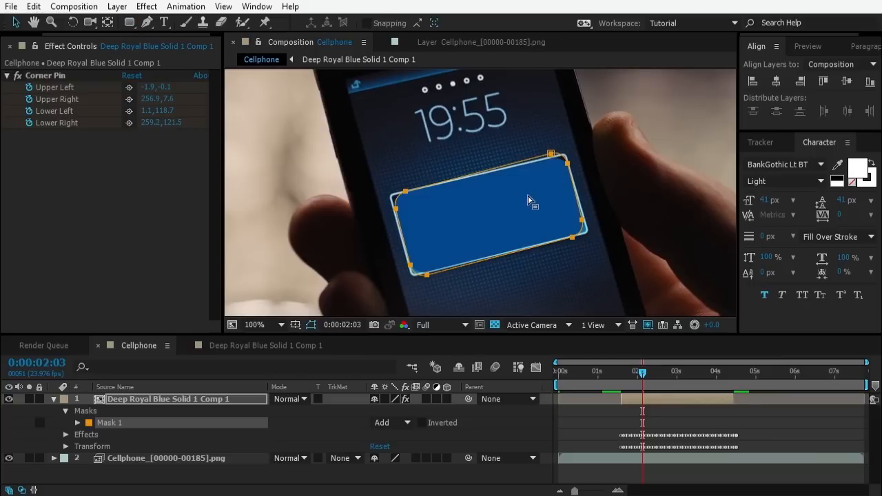
- Set Mask 1's feather to 3.8 pixels and its expansion to 5.7 pixels on the blue message box layer
key(ctrl+shift+h)
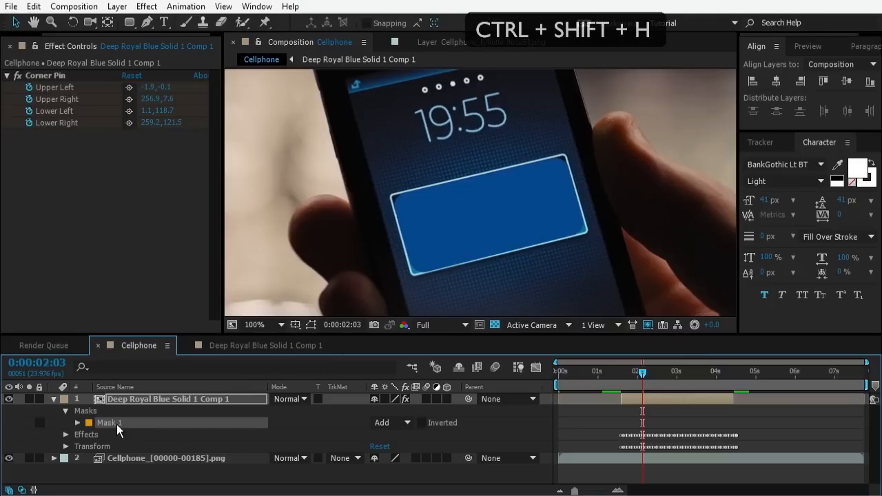
click(77, 422)
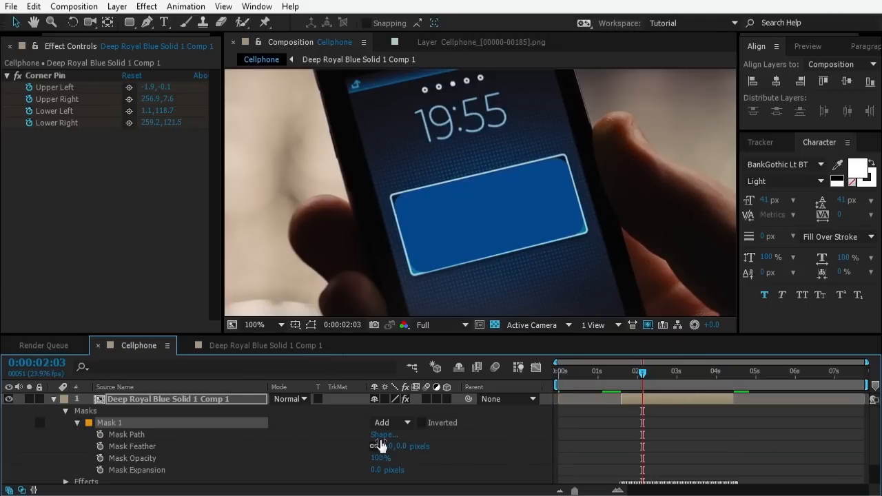
drag(399, 447, 405, 445)
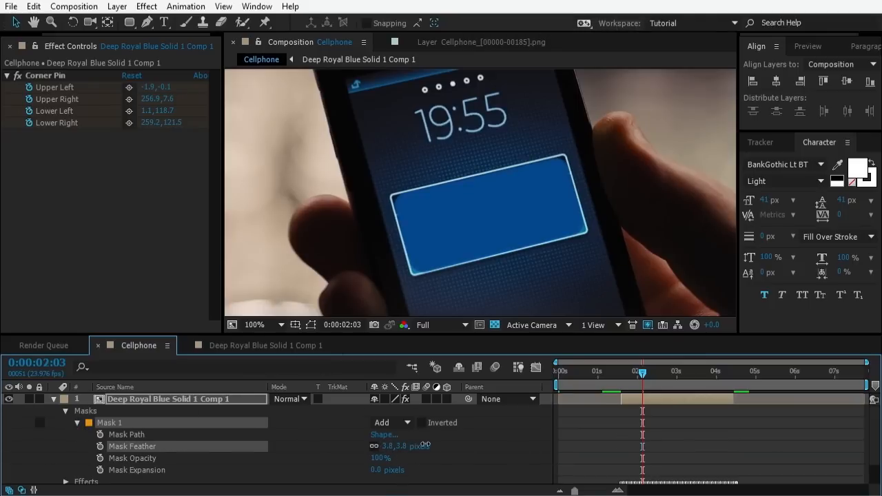
drag(374, 469, 411, 467)
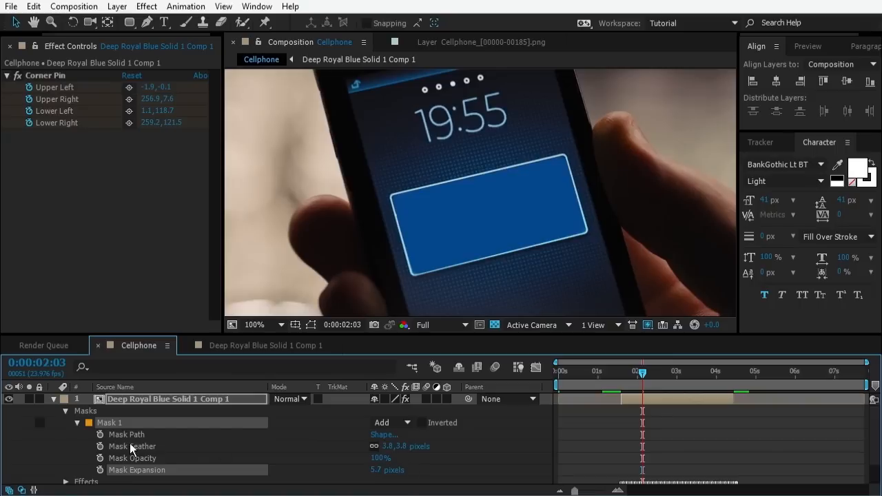
click(53, 400)
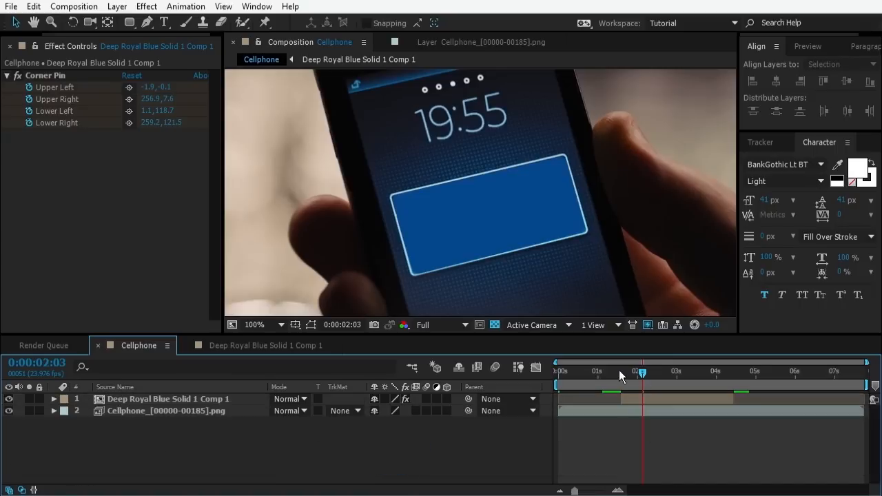
- Play the Cellphone composition from 0:00:01:12 to check the masked message box in motion
click(618, 371)
scroll(633, 229, down, 2)
key(space)
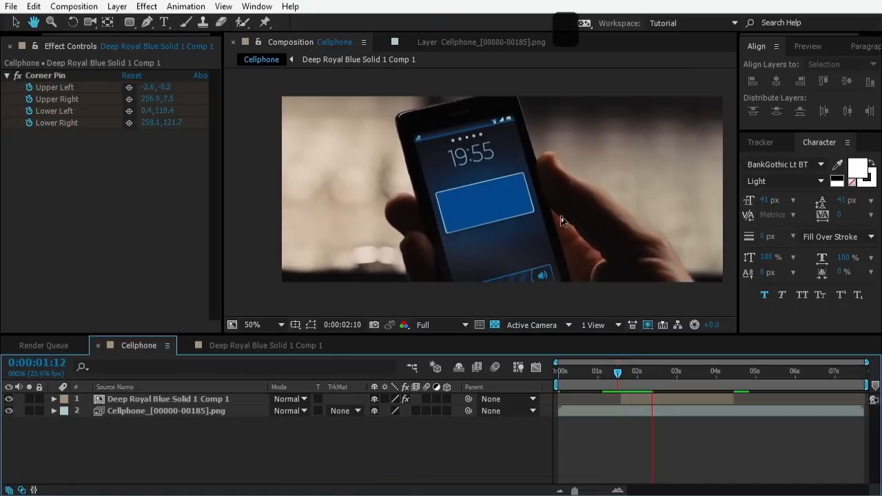
- Check the WARNING! text's strobe effect inside Deep Royal Blue Solid 1 Comp 1, and return to the Cellphone composition
key(space)
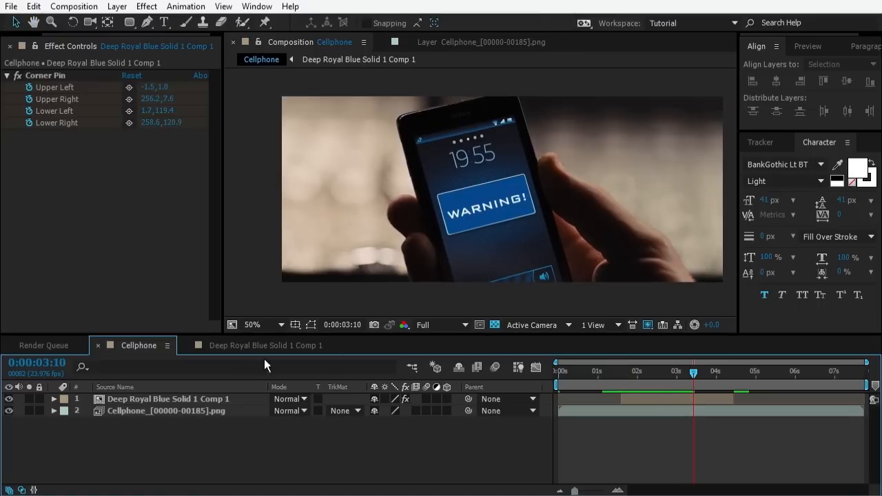
click(183, 399)
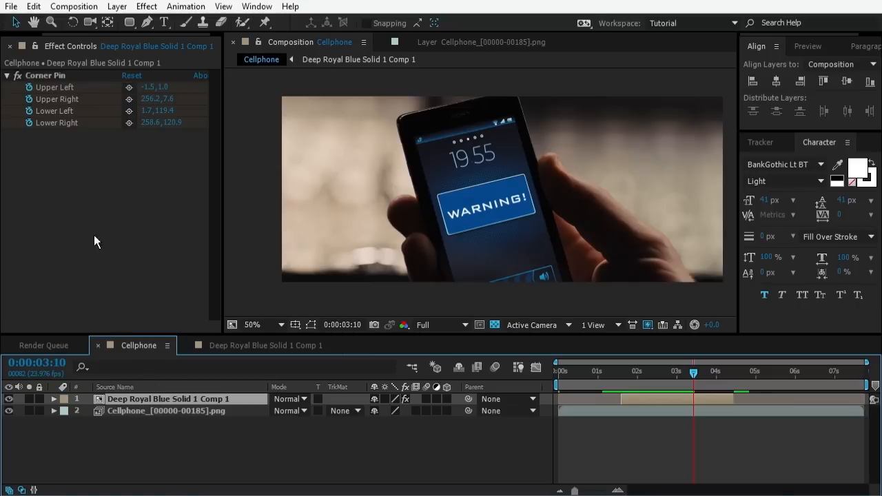
double_click(202, 398)
key(period)
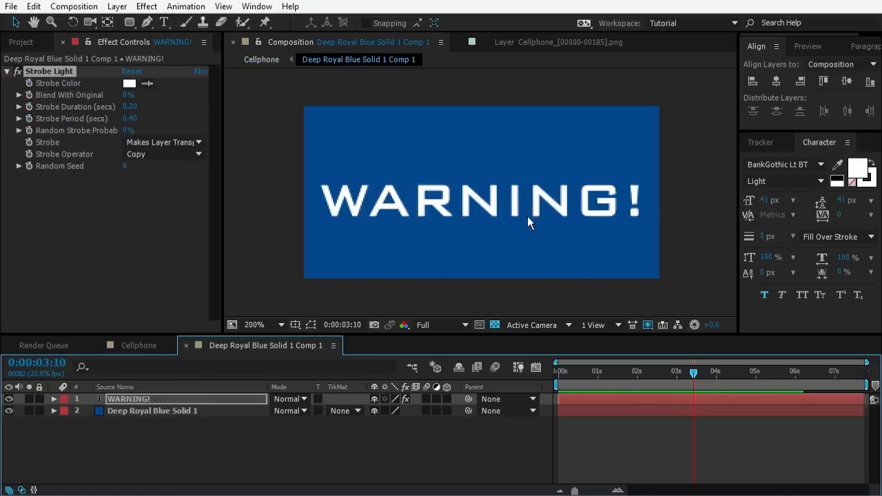
key(comma)
click(138, 345)
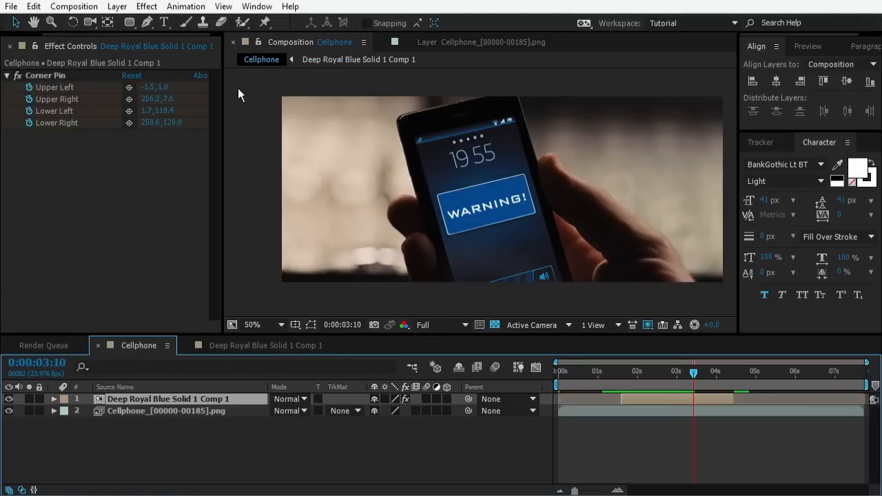
- Preview the flashing warning on the phone in the Cellphone composition, starting from 0:00:00:21 and again from 0:00:02:00
drag(694, 383, 593, 375)
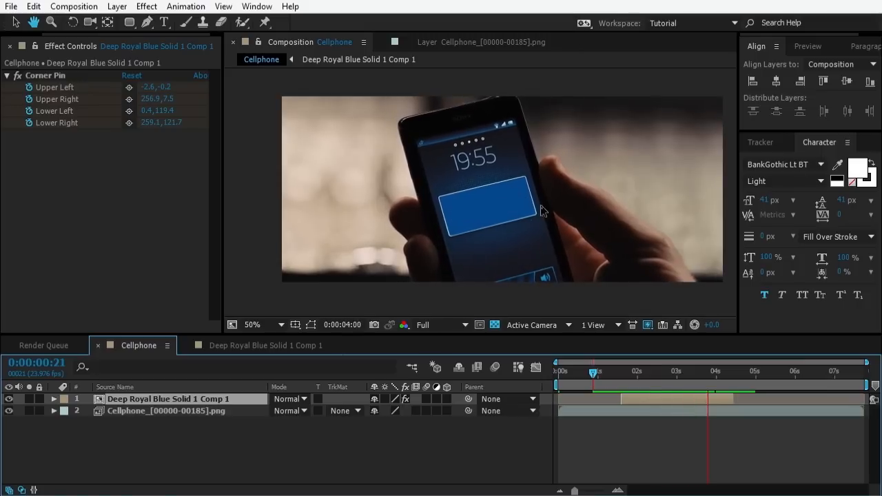
key(space)
click(637, 372)
key(space)
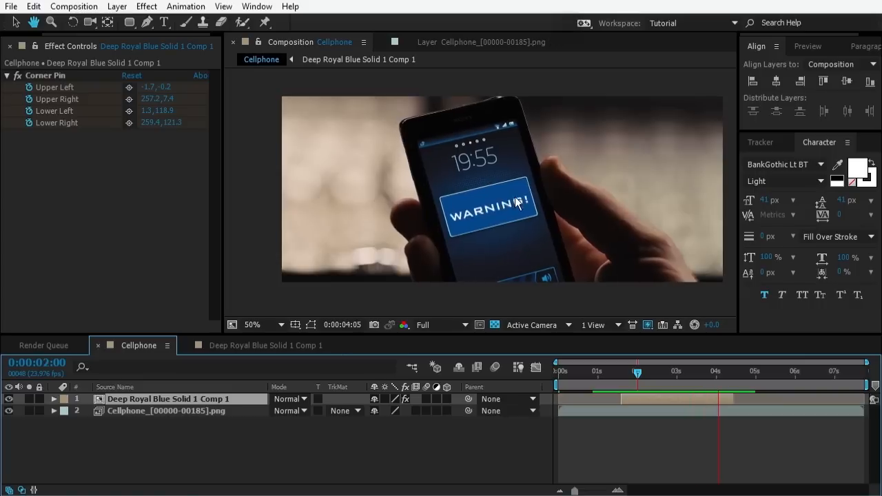
key(space)
click(761, 141)
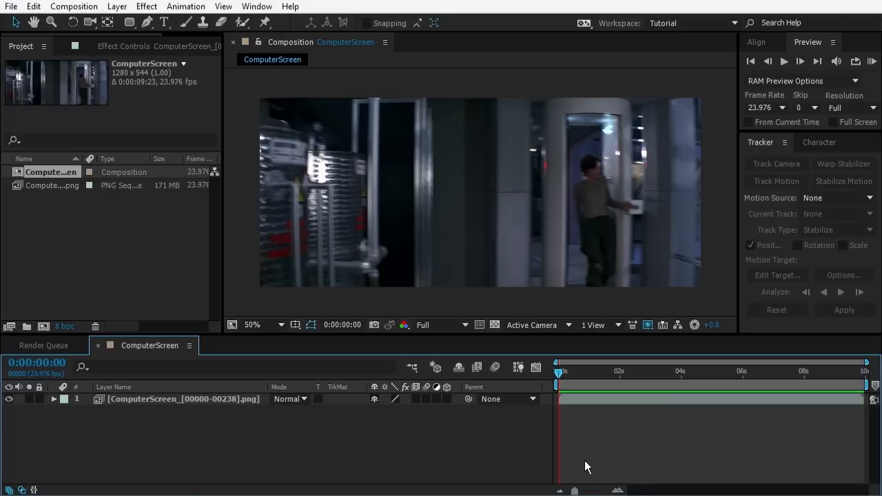
- Preview the ComputerScreen footage, send its layer to mocha AE and create a ComputerScreen project there covering frames 0 to 238
key(space)
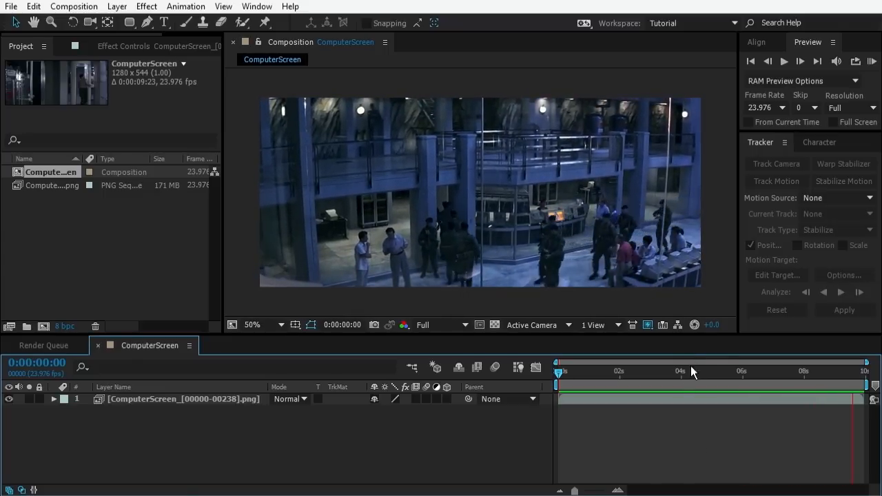
drag(690, 366, 740, 374)
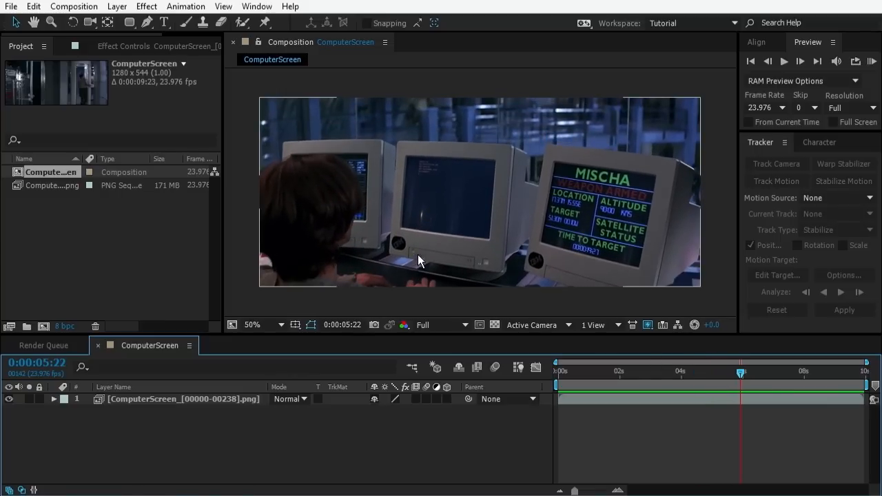
click(419, 185)
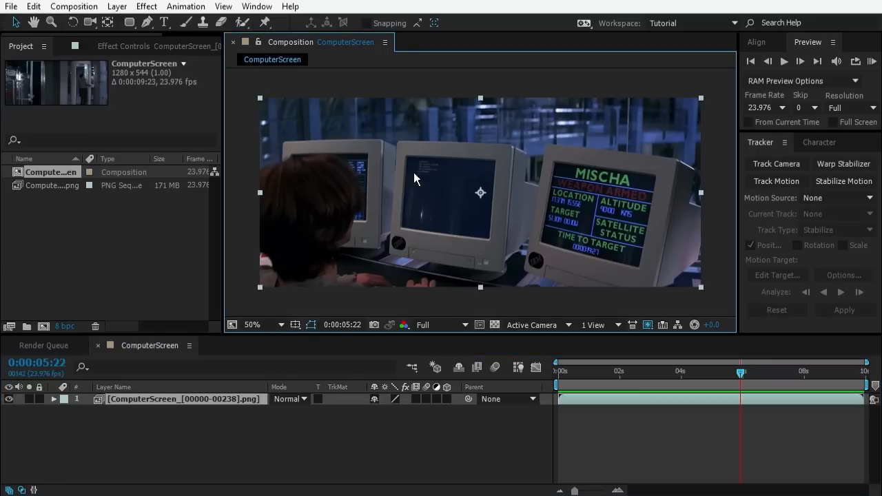
click(186, 6)
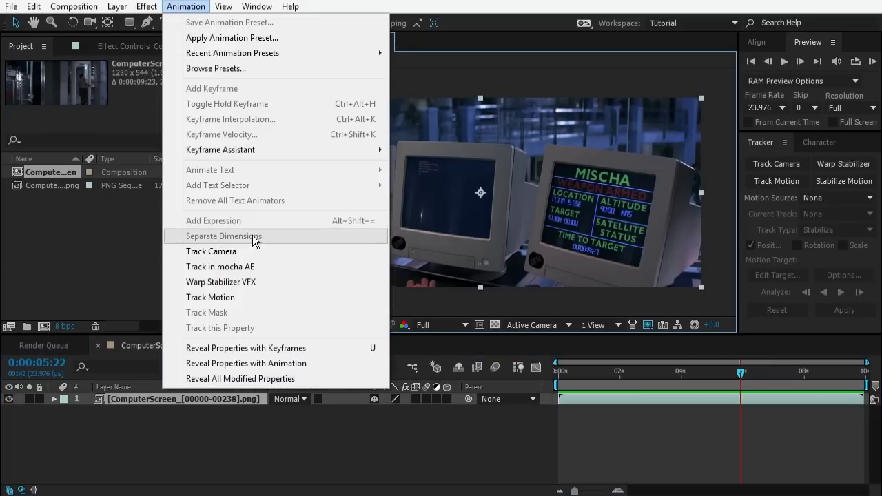
click(252, 267)
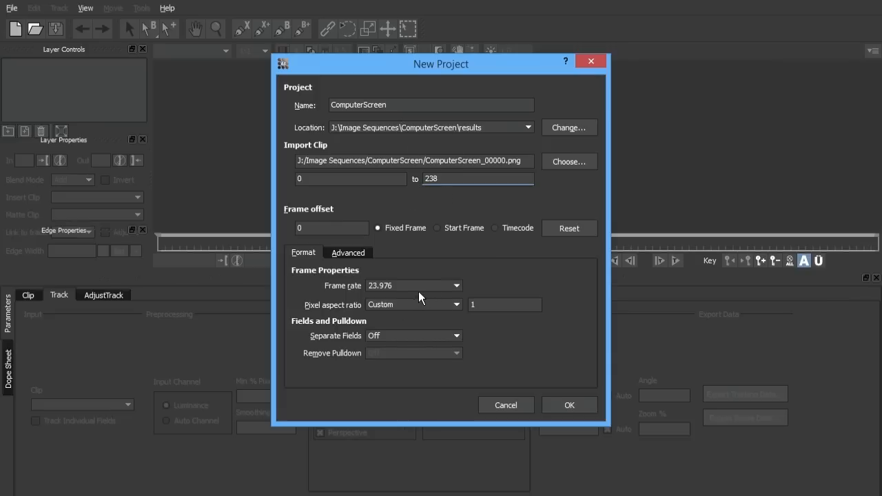
click(568, 406)
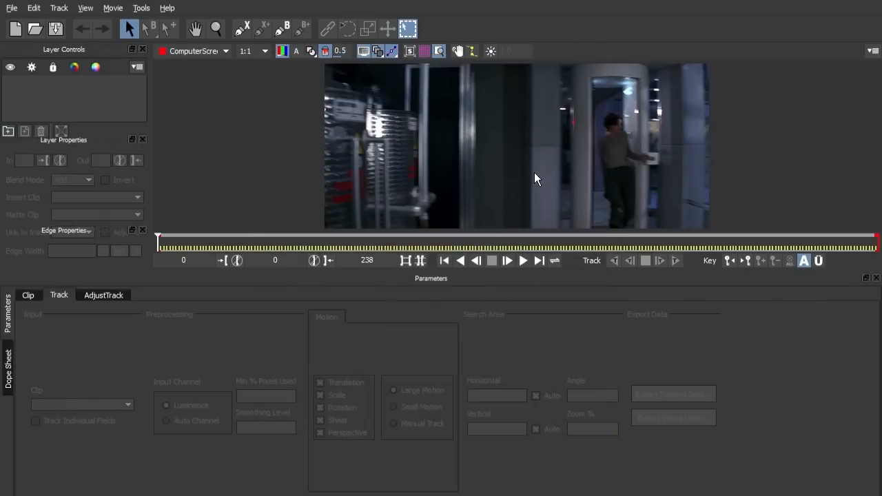
- Examine the frames around 130 for one where the rightmost monitor is clearly in view
drag(491, 247, 561, 238)
key(Left)
key(Left)
key(Left)
key(Left)
key(Left)
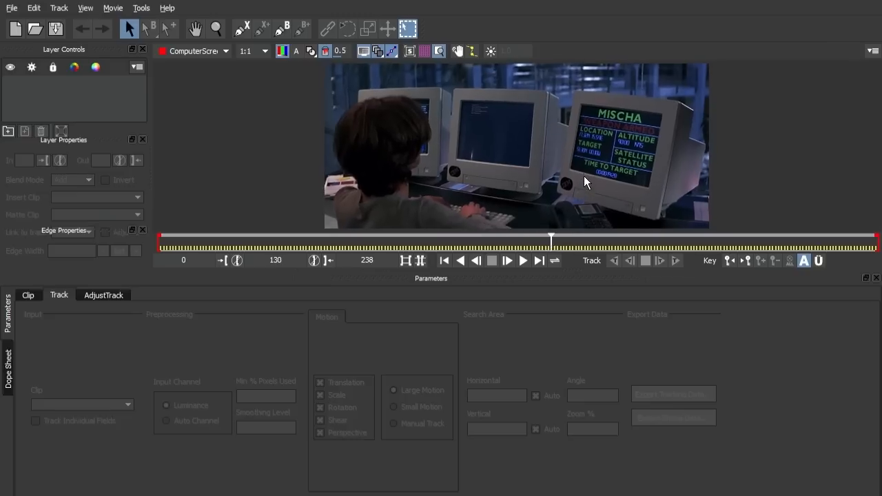
key(Right)
key(Right)
key(Right)
key(Right)
key(Right)
key(Right)
key(Left)
key(Left)
key(Left)
key(Left)
- Set the current frame to 128 as the starting frame for tracking the MISCHA monitor
scroll(595, 155, down, 2)
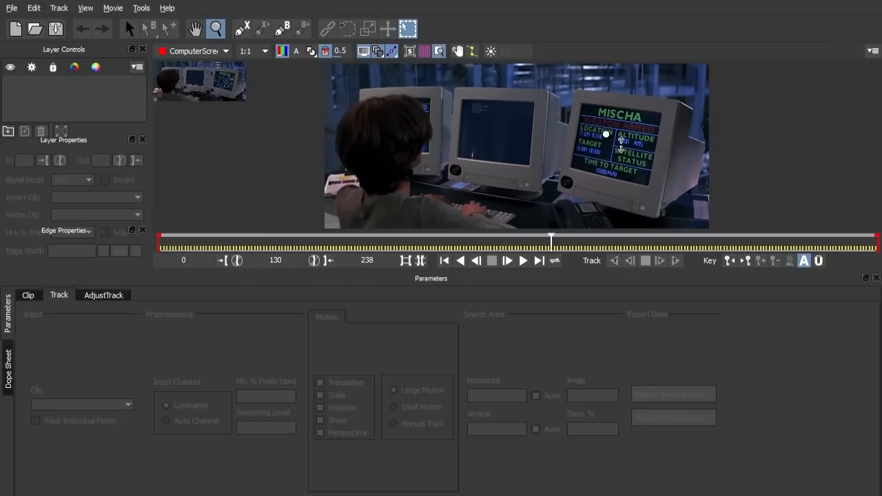
scroll(631, 158, up, 3)
key(x)
drag(631, 158, 526, 154)
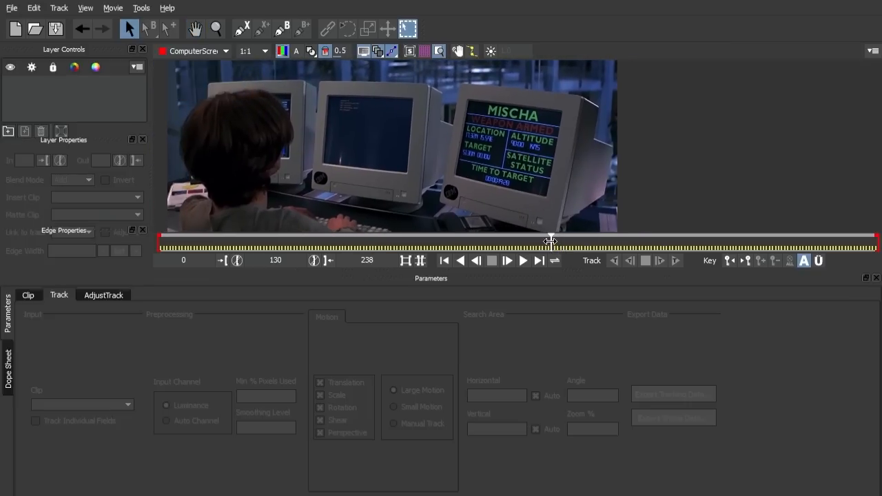
mouse_move(550, 240)
mouse_down()
mouse_move(474, 242)
mouse_move(563, 243)
mouse_move(546, 242)
mouse_up()
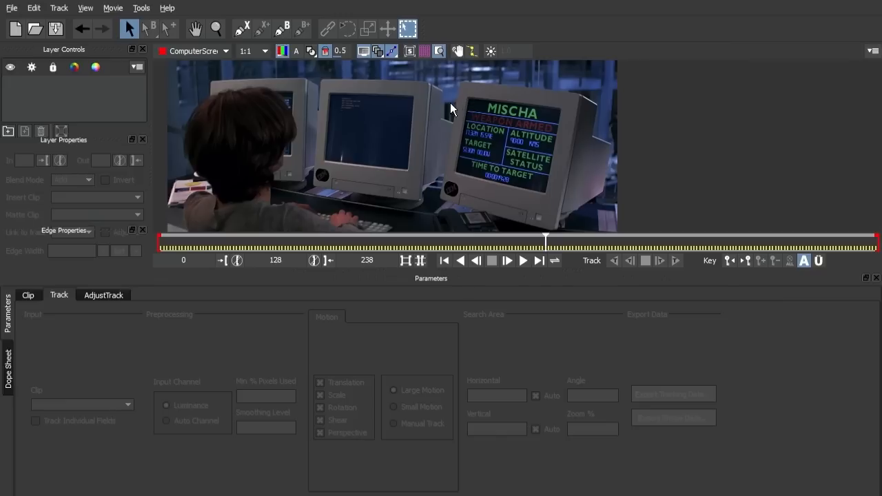
- Draw a closed four-point X-spline around the front face of the MISCHA monitor
click(240, 27)
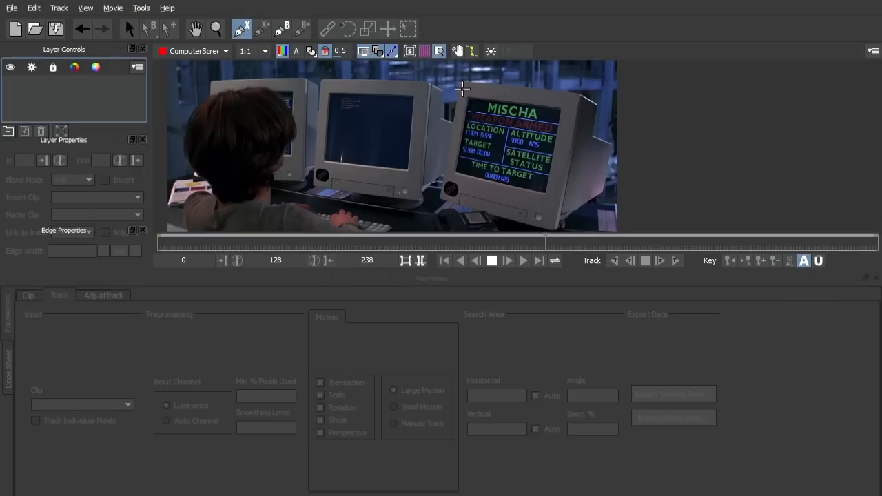
click(462, 88)
click(447, 178)
click(555, 198)
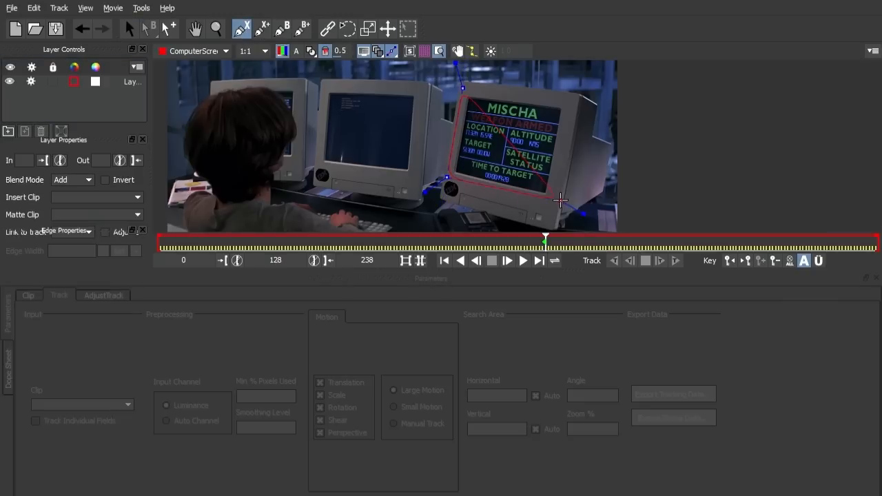
click(572, 98)
right_click(511, 122)
- Fine-tune the spline's corner points to follow the monitor's front frame, checking the coverage with the layer matte
click(461, 88)
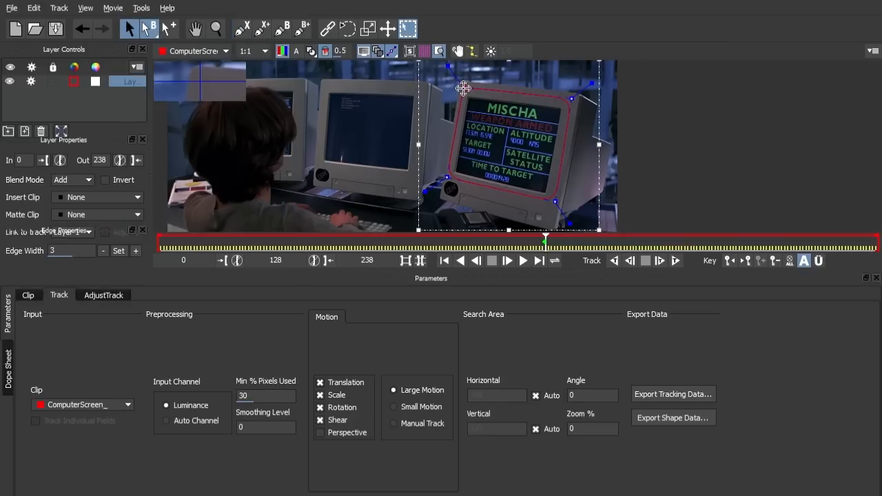
drag(444, 175, 444, 179)
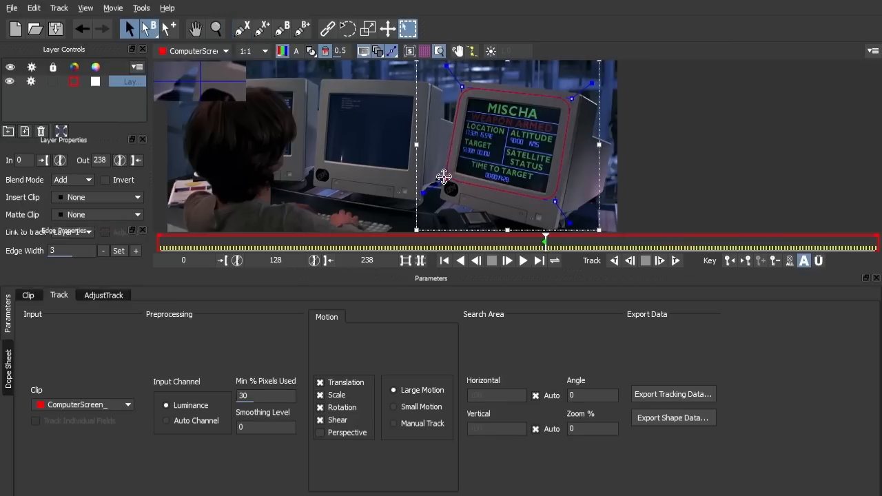
drag(556, 200, 554, 205)
drag(568, 99, 569, 101)
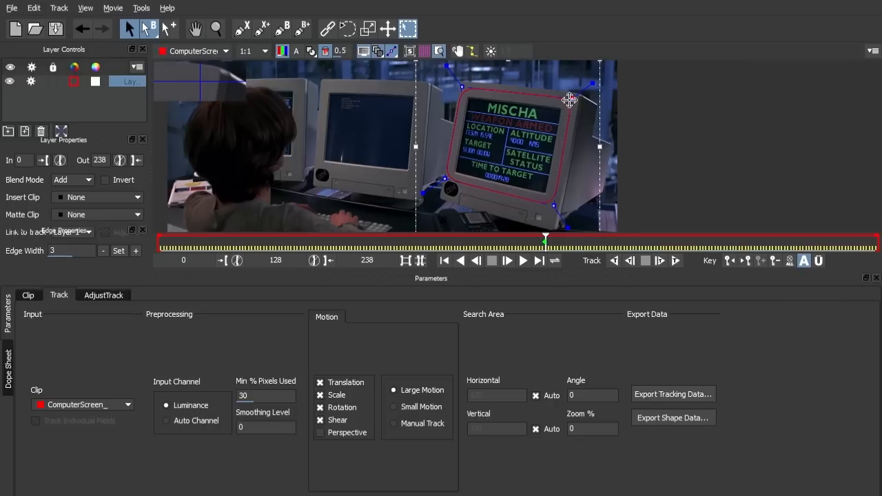
click(464, 88)
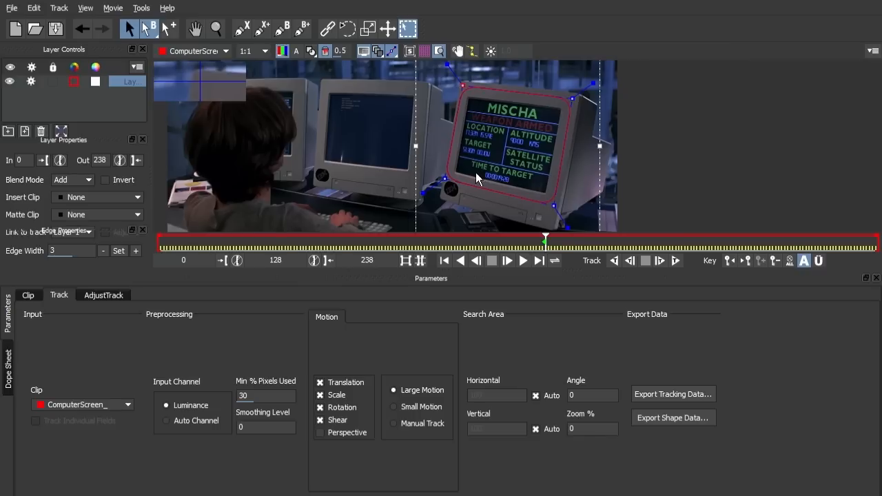
click(310, 51)
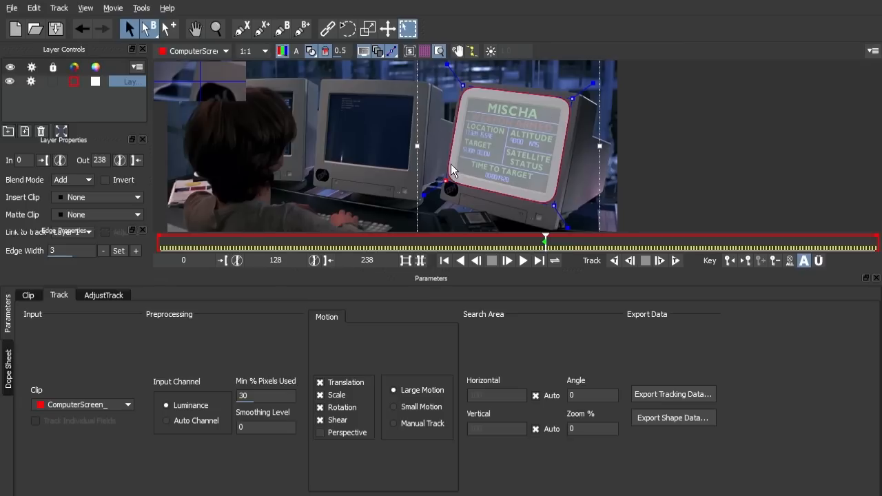
click(311, 52)
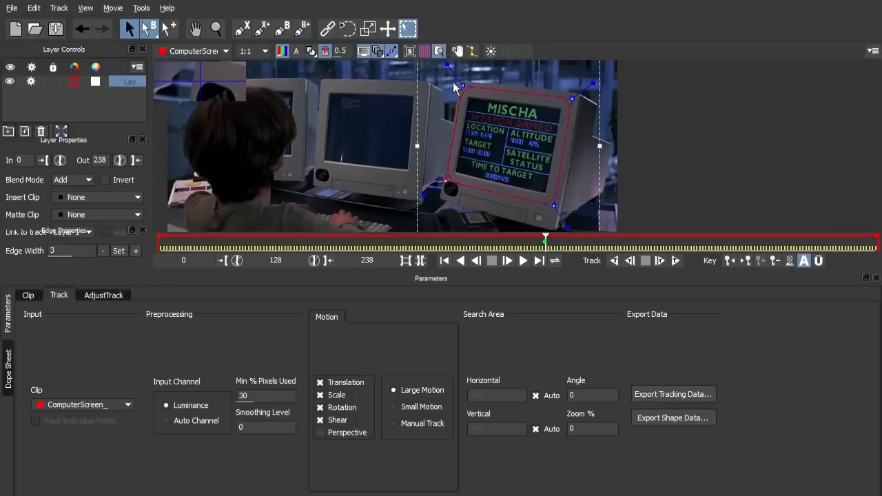
- Show the planar grid and the planar surface for the monitor's spline layer
click(423, 52)
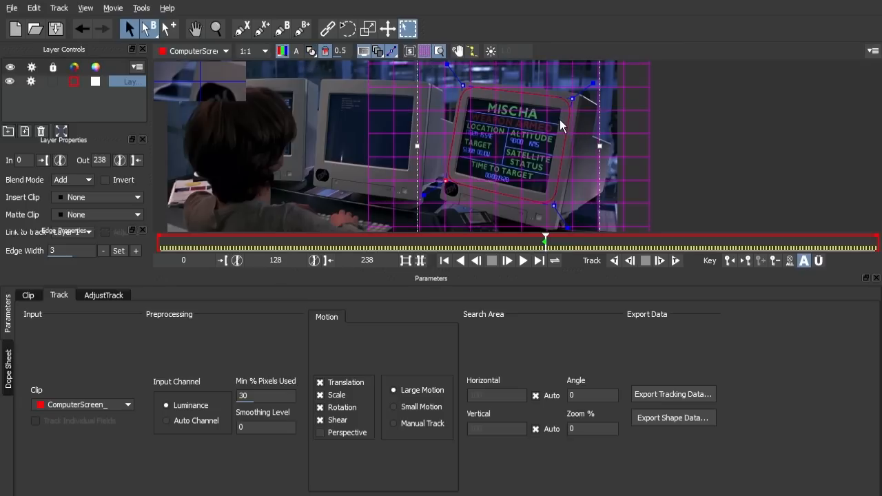
key(z)
mouse_move(548, 122)
mouse_down()
mouse_move(543, 237)
mouse_move(549, 69)
mouse_move(573, 290)
mouse_move(555, 172)
mouse_move(520, 163)
mouse_move(537, 128)
mouse_up()
key(x)
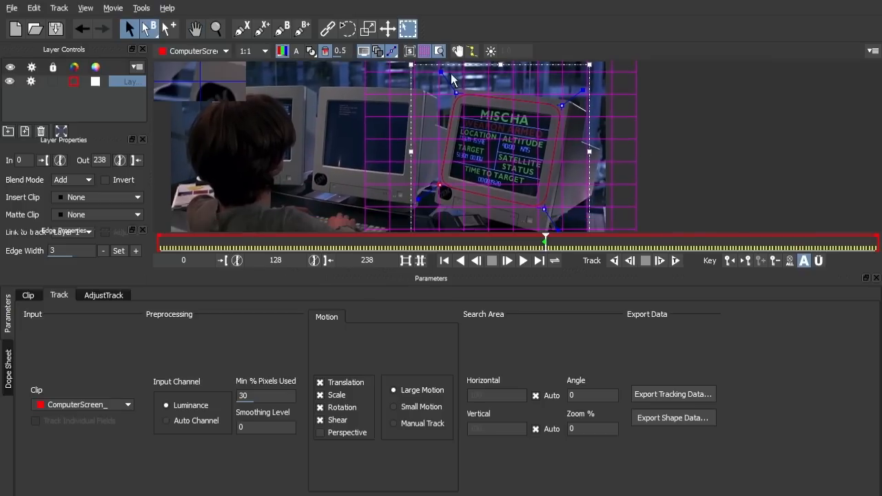
click(410, 53)
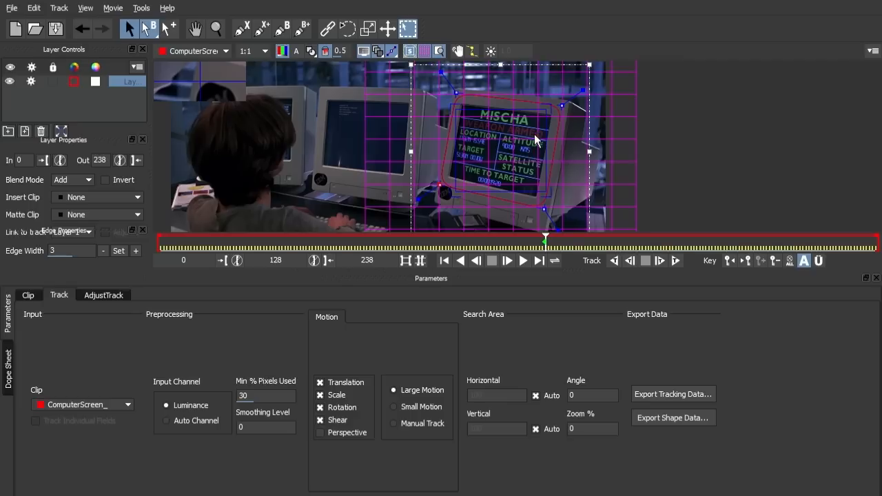
- Align the four corners of the planar surface with the corners of the MISCHA monitor's screen
drag(548, 106, 554, 113)
drag(455, 109, 461, 107)
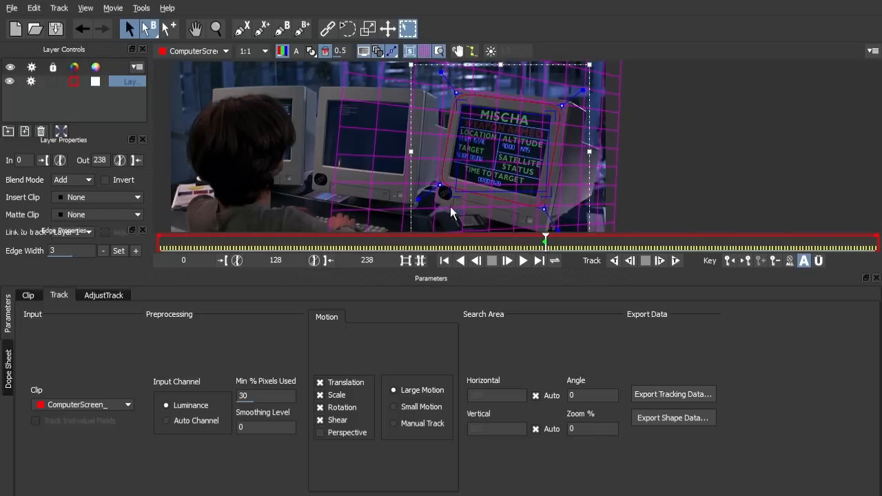
drag(451, 193, 445, 181)
drag(556, 207, 535, 198)
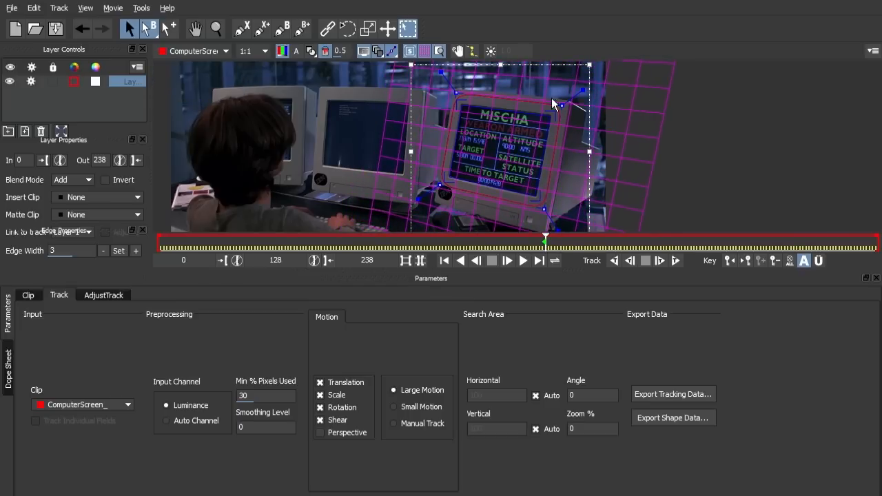
- Track the monitor layer forward from frame 128 and stop the tracking at frame 142
key(x)
scroll(537, 110, down, 3)
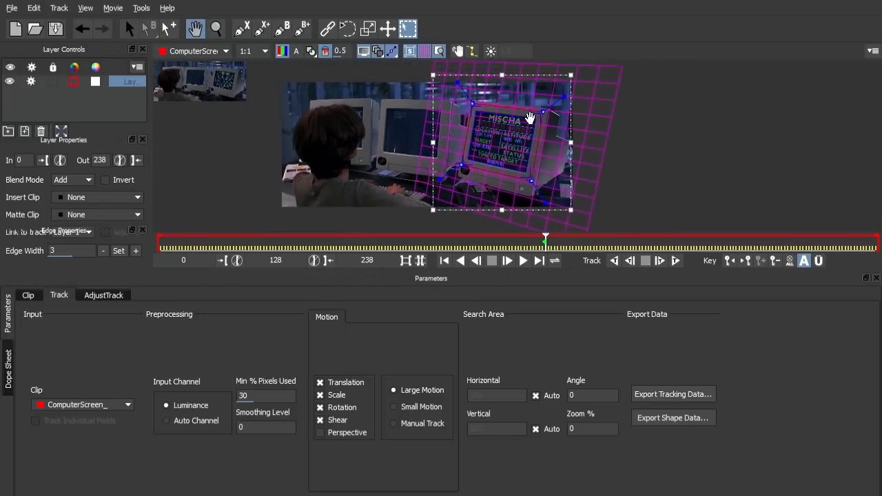
drag(529, 119, 538, 141)
key(s)
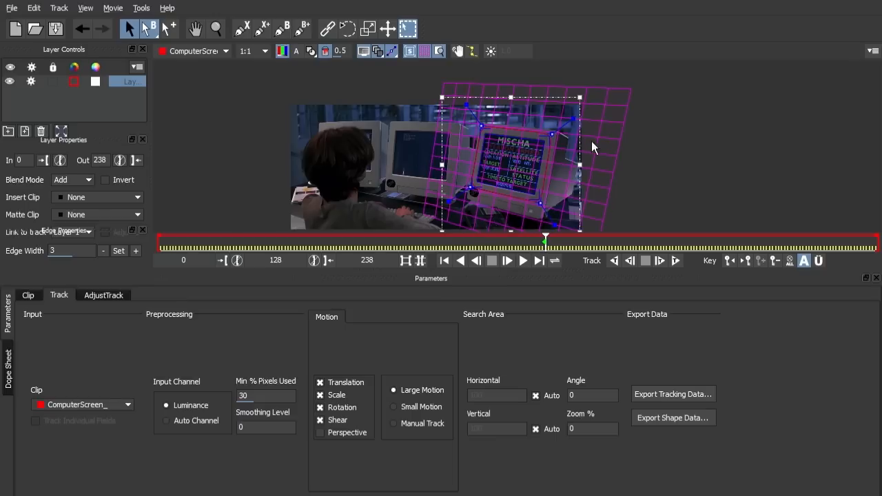
key(z)
mouse_move(512, 165)
mouse_down()
mouse_move(526, 60)
mouse_move(526, 138)
mouse_move(521, 153)
mouse_move(502, 159)
mouse_up()
key(x)
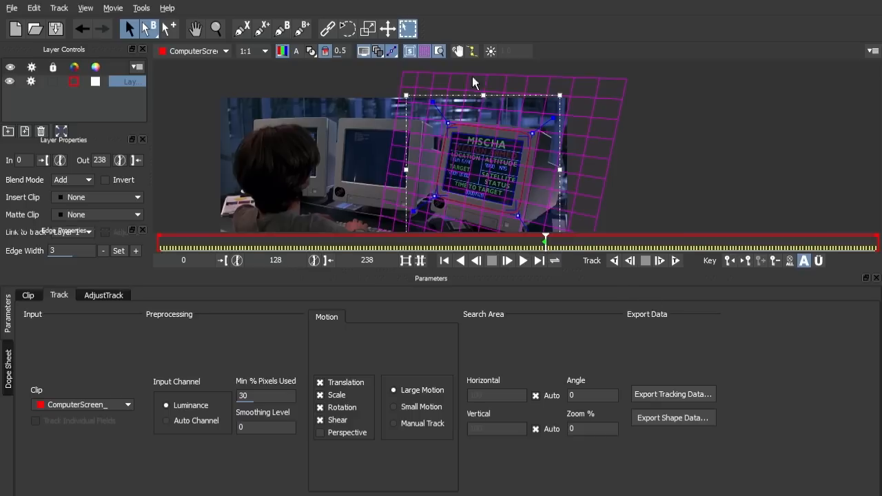
click(677, 261)
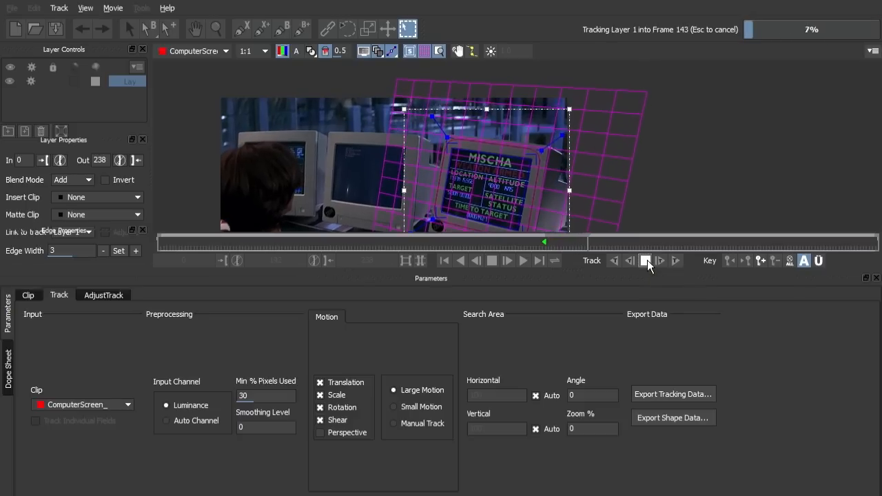
click(646, 261)
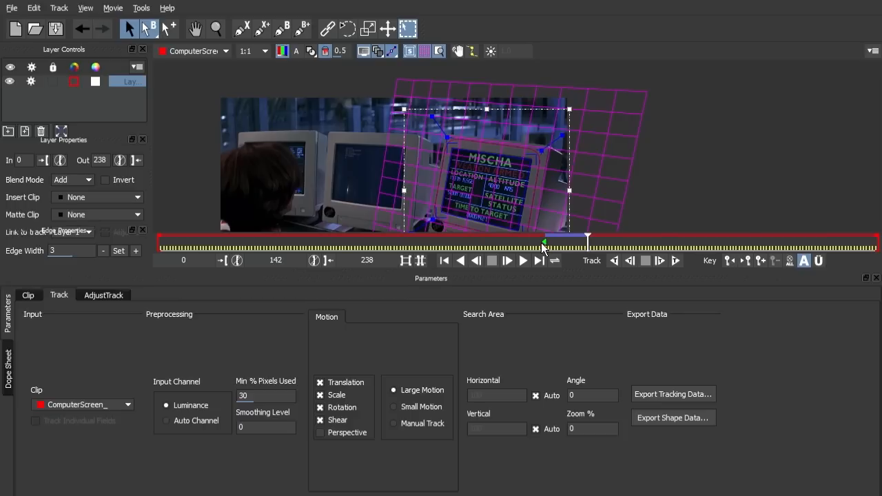
- Continue tracking the monitor layer forward from frame 142 and stop the tracking at frame 190
key(z)
drag(546, 192, 531, 164)
key(x)
key(q)
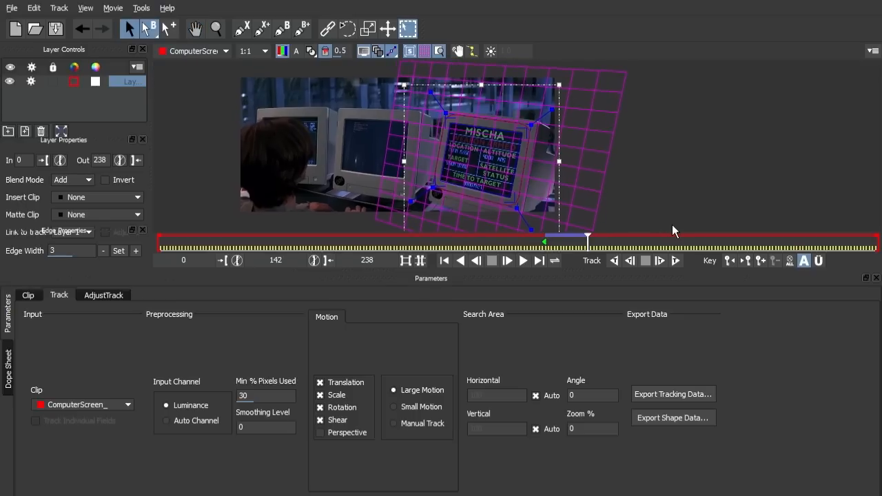
click(661, 262)
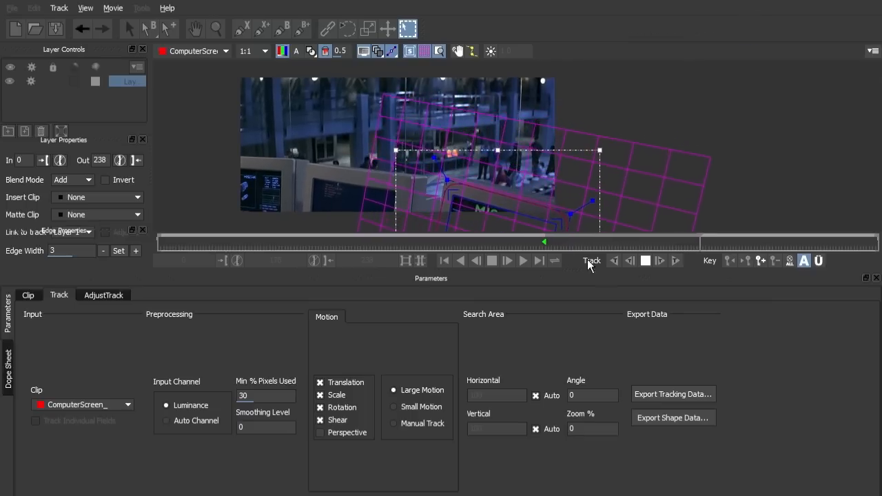
click(645, 261)
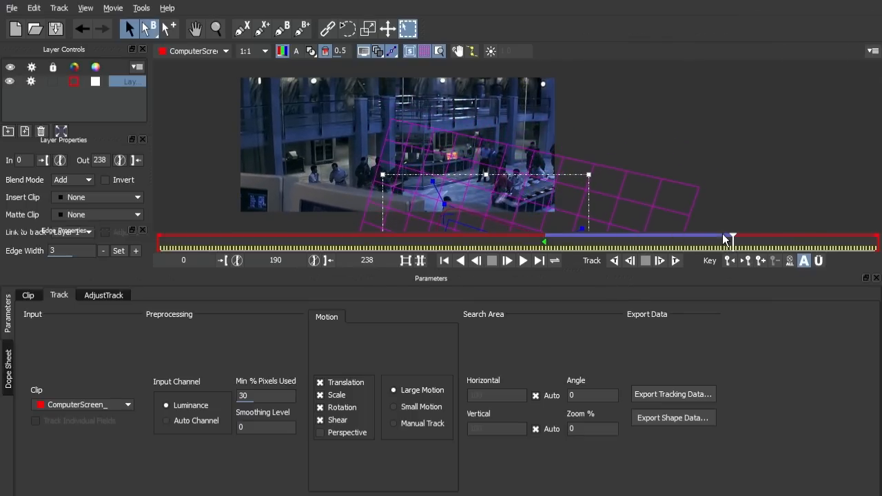
- Track the monitor layer backward from frame 128 and stop the tracking at frame 44
drag(734, 240, 546, 240)
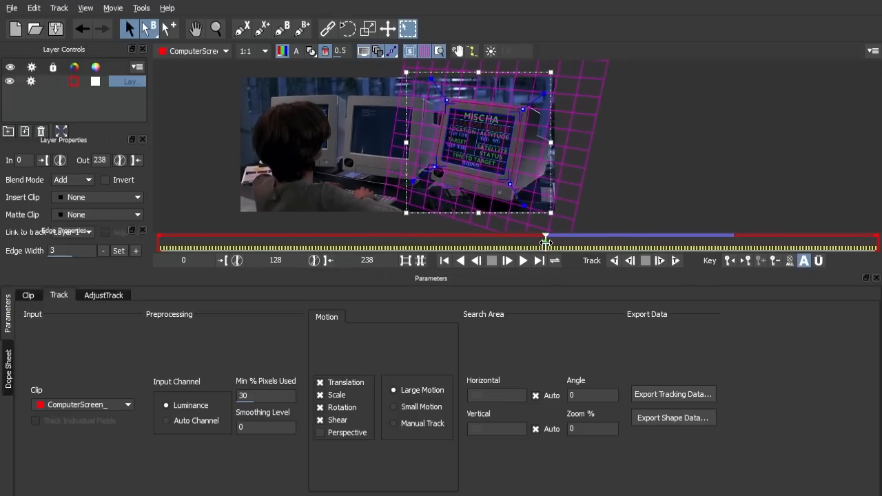
click(614, 260)
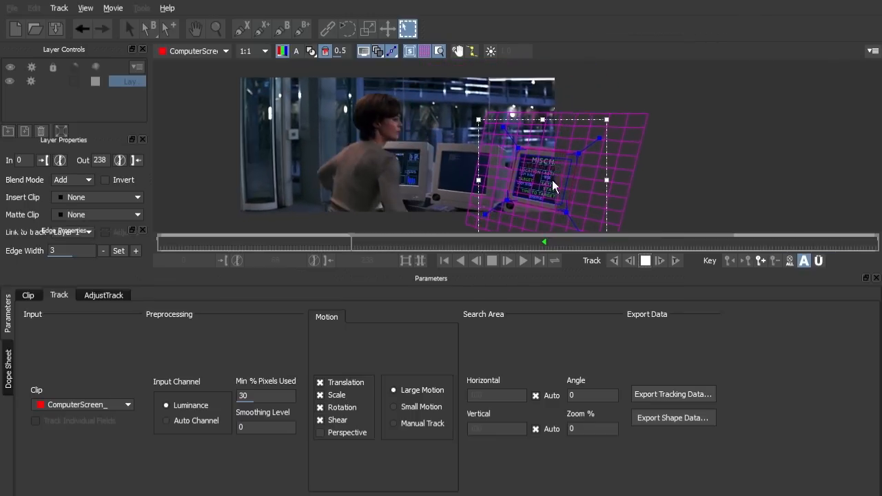
click(644, 261)
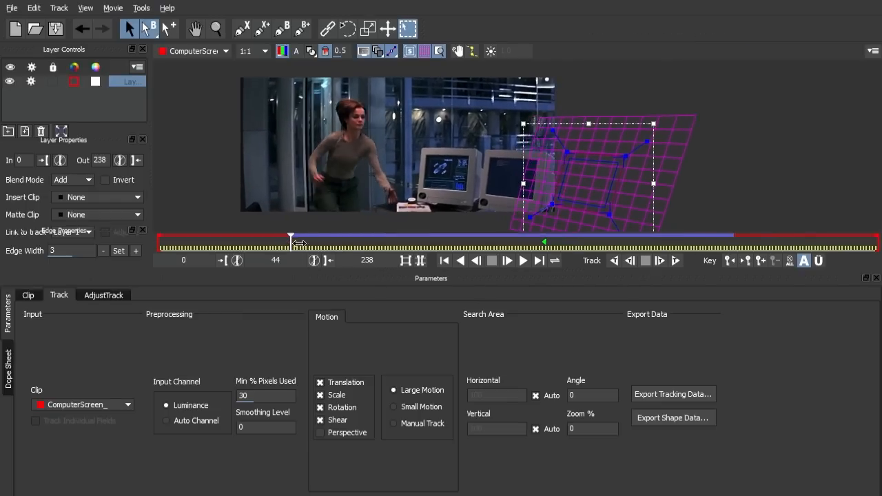
- Check the track at frame 104 and copy its tracking data to the clipboard as After Effects Corner Pin [supports motion blur]
drag(292, 241, 474, 241)
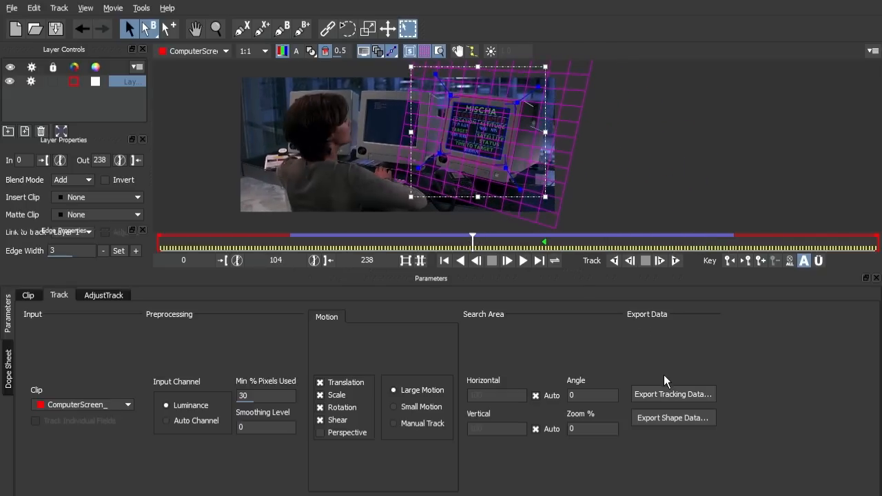
click(666, 394)
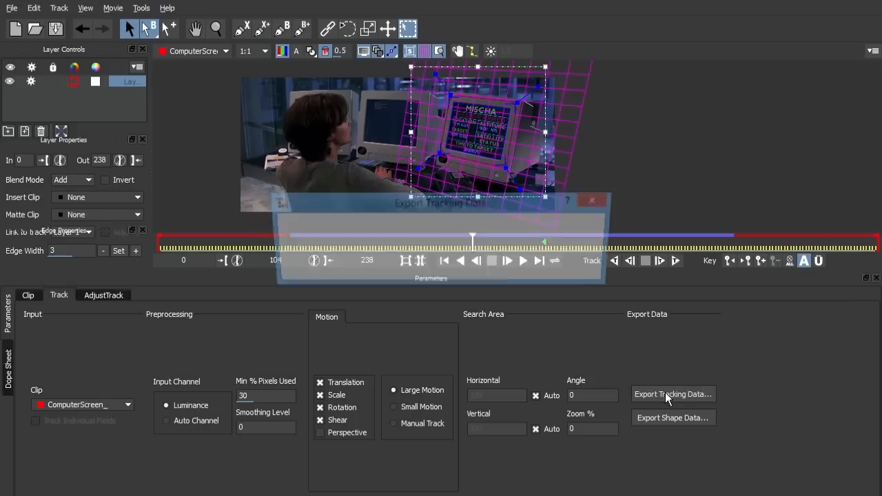
click(433, 227)
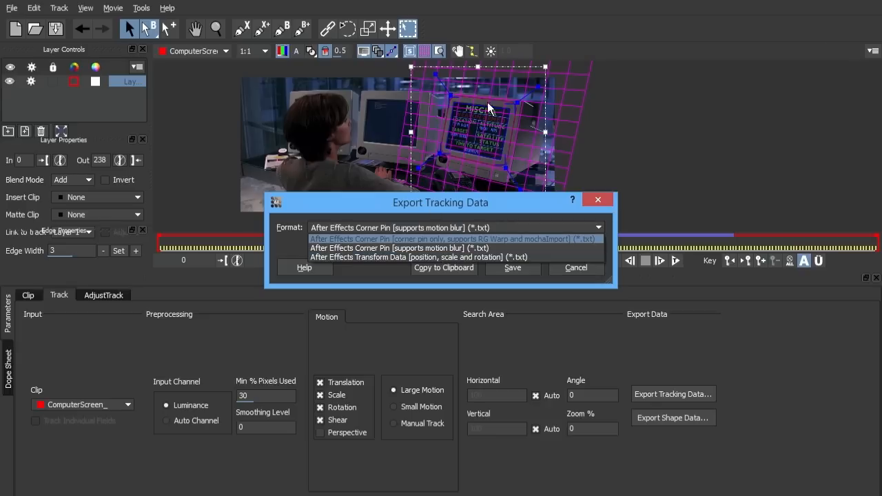
click(404, 250)
click(437, 268)
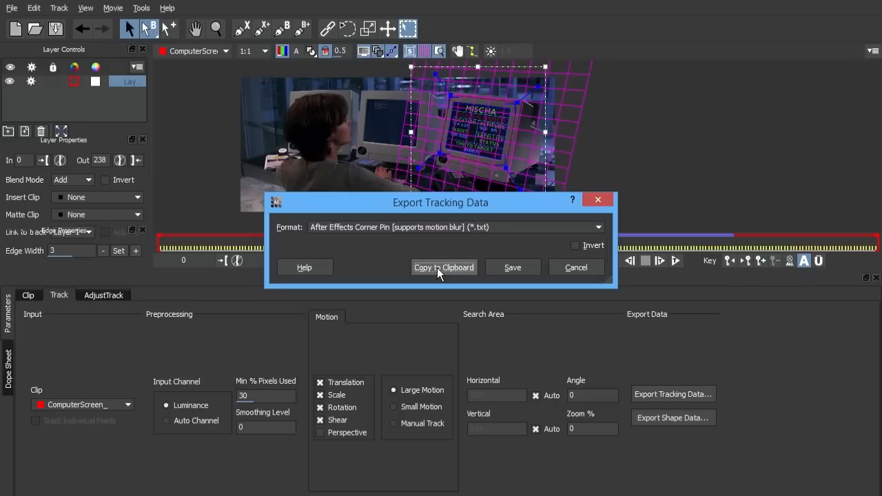
click(437, 267)
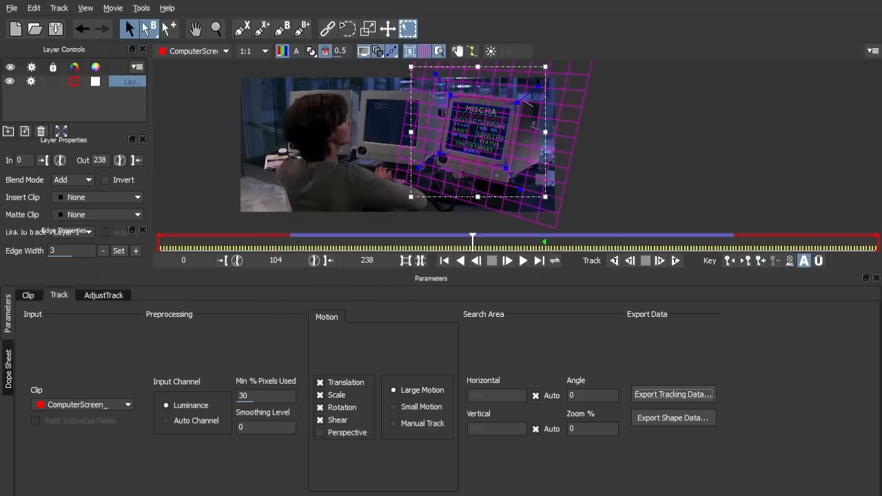
- Switch to After Effects and go to the first frame of the ComputerScreen composition
key(alt+Tab)
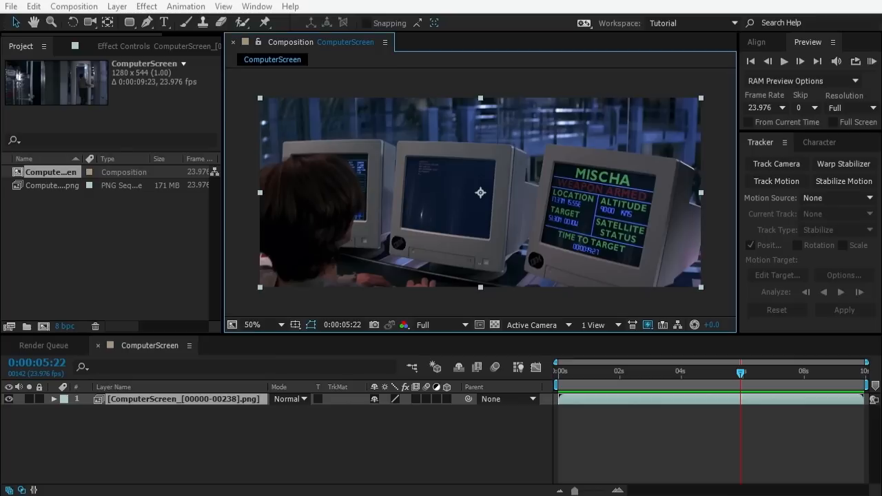
click(622, 441)
key(Home)
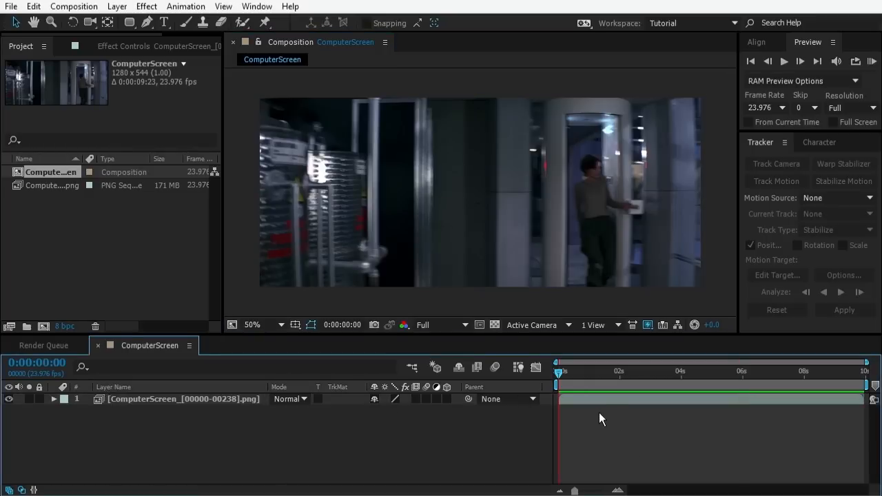
key(alt+Tab)
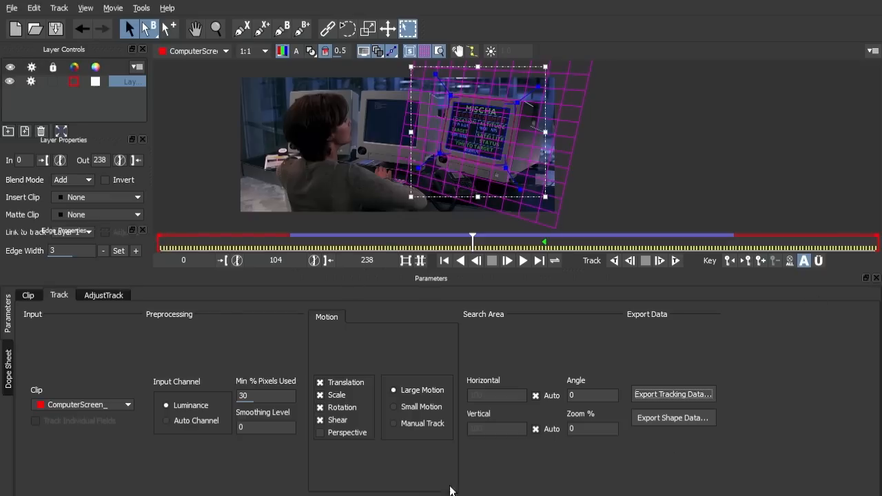
key(alt+Tab)
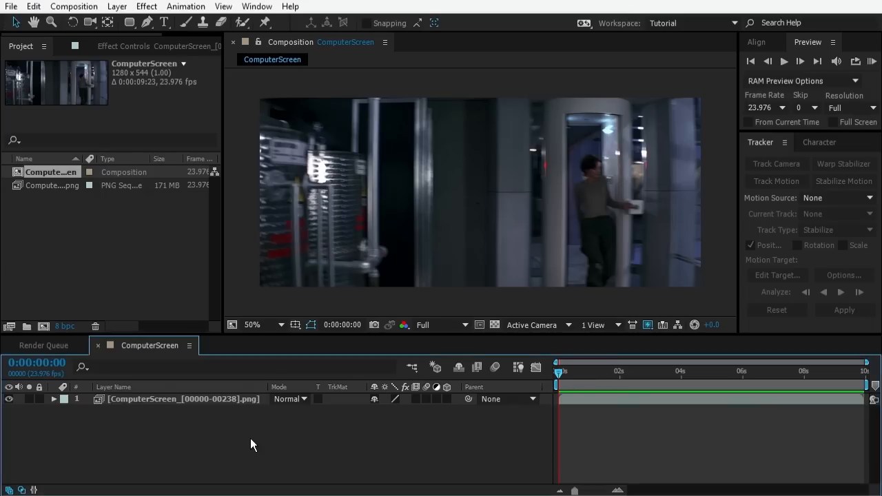
- Create a black solid at composition size, 1280 x 544 px, above the footage layer
key(ctrl+y)
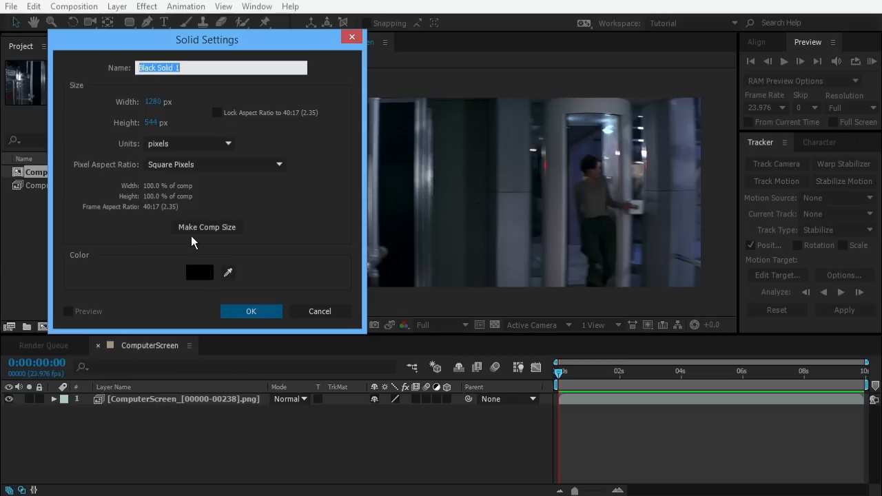
click(197, 231)
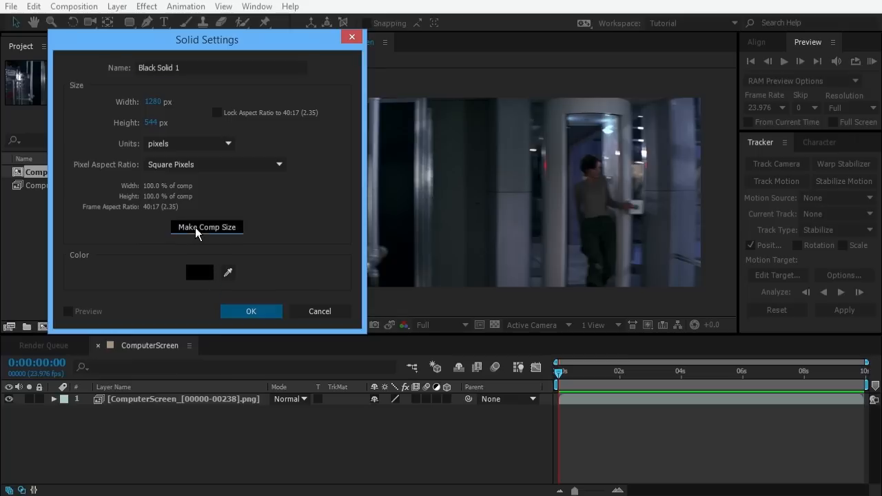
click(251, 311)
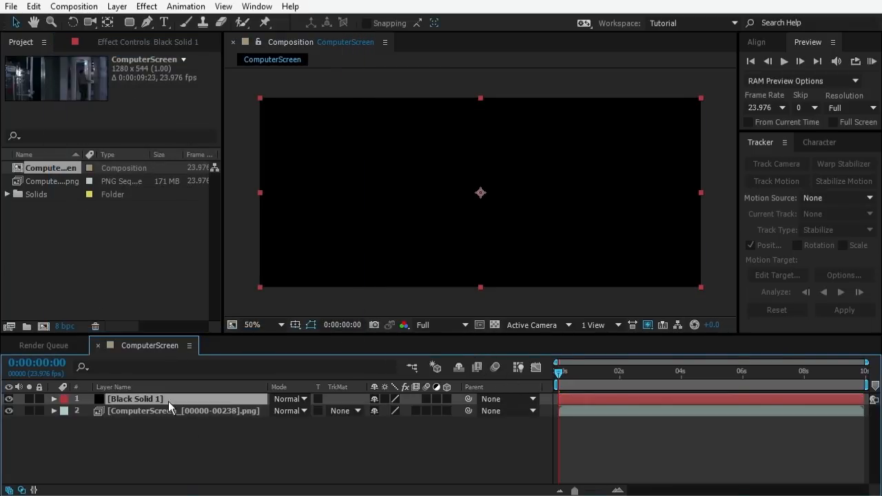
- Paste the copied mocha tracking data onto the black solid and reveal its Corner Pin and transform keyframes
key(ctrl+alt+shift+e)
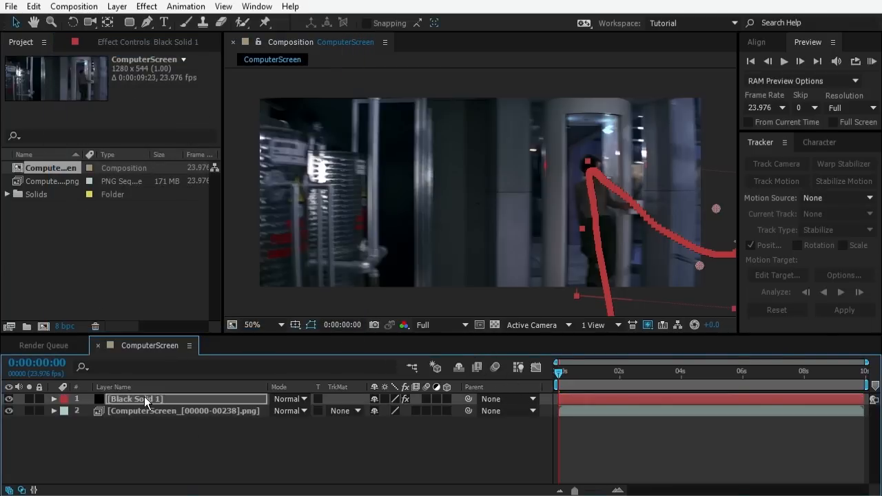
click(144, 399)
key(u)
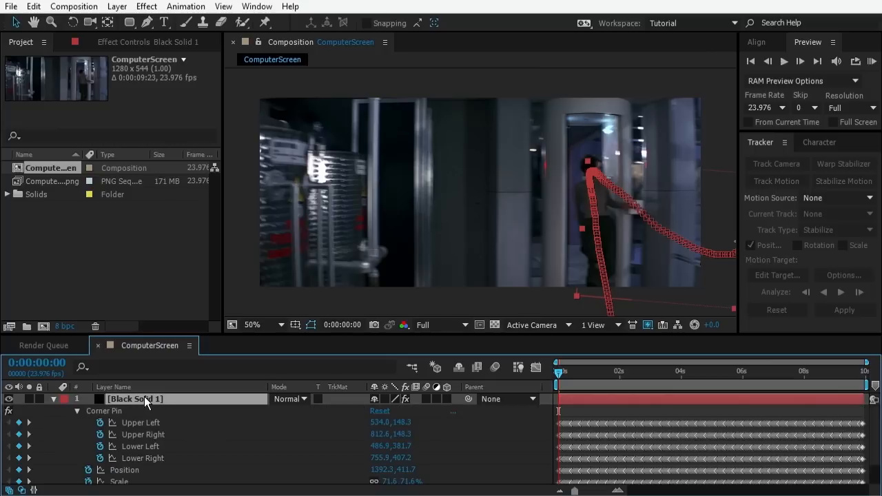
key(F3)
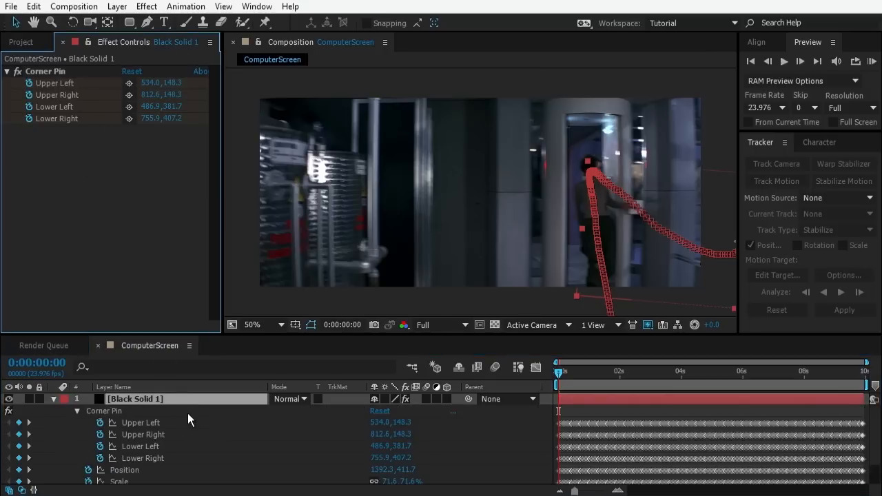
scroll(129, 466, down, 2)
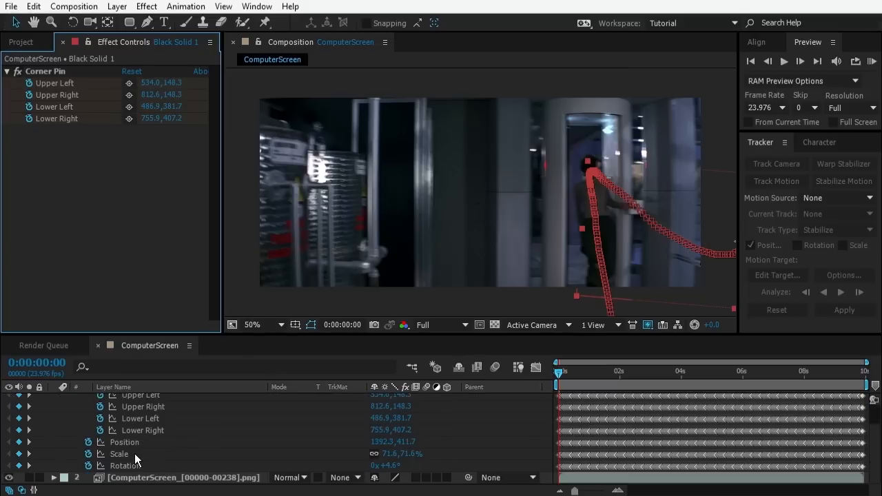
scroll(134, 453, up, 2)
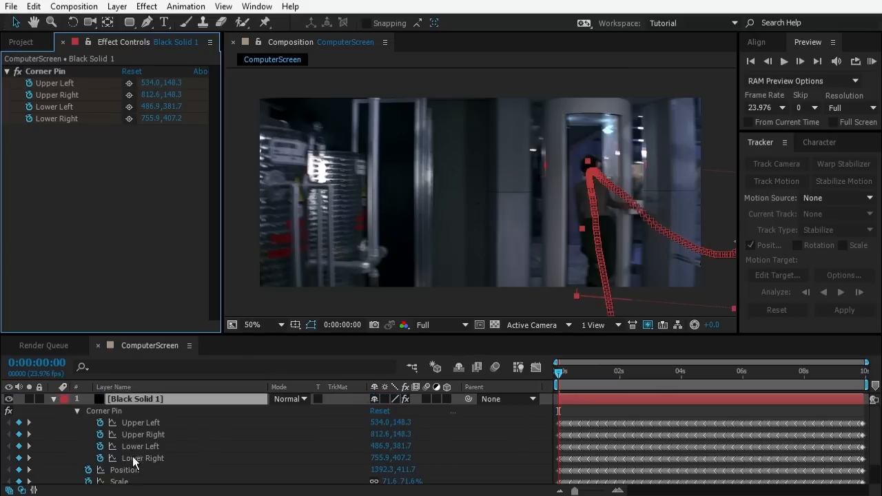
- Enable motion blur for the black solid and the composition, and preview the screen replacement from 0:00:02:00
click(425, 399)
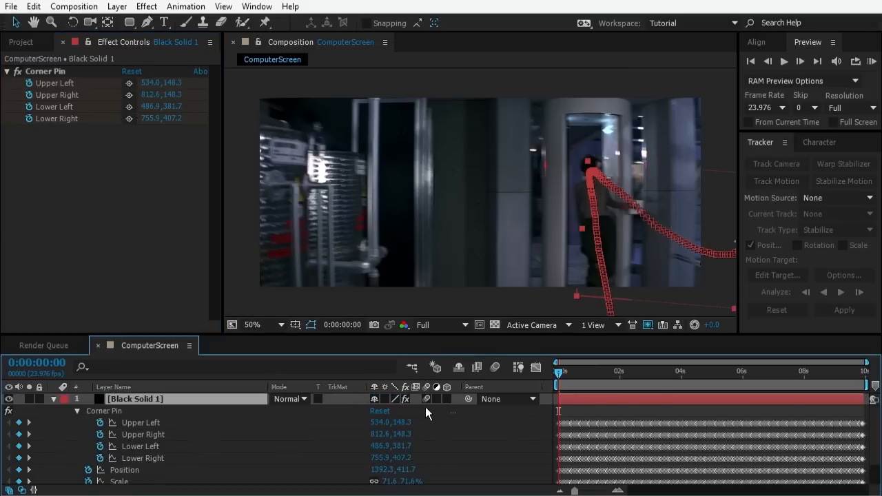
click(495, 368)
drag(583, 370, 619, 378)
key(space)
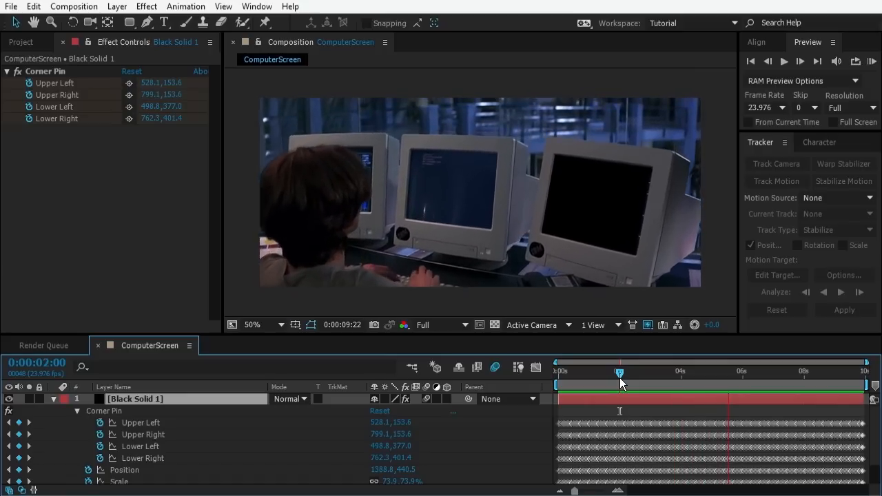
click(620, 378)
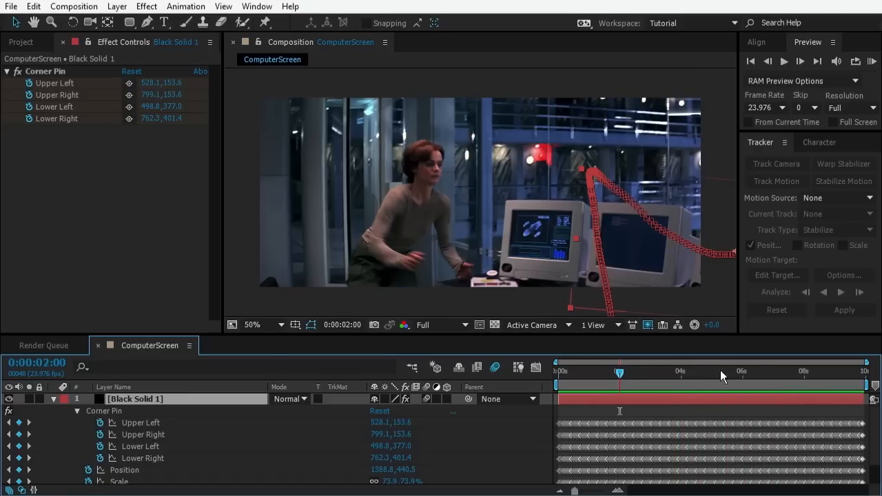
- At 0:00:06:10, set the solid's scale to 129.7% and its position to 987.5, 429.3 with all of their keyframes selected
click(775, 373)
drag(775, 370, 756, 374)
key(ctrl+shift+h)
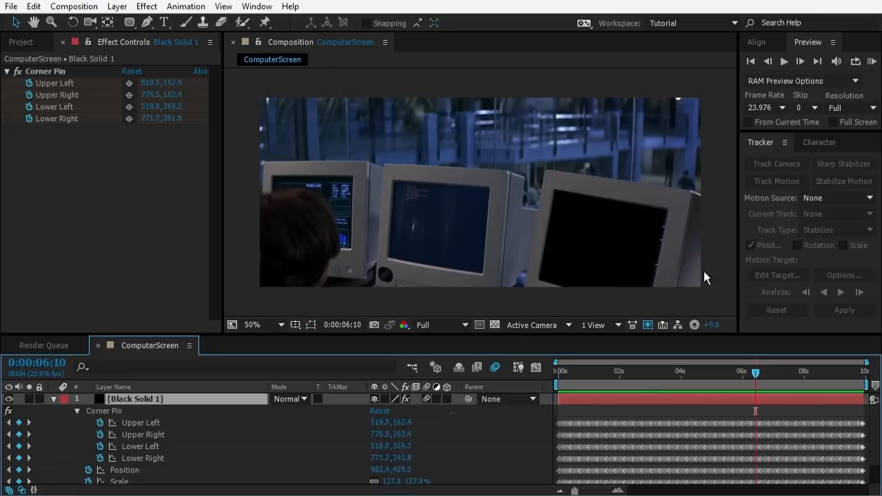
drag(698, 261, 584, 218)
key(u)
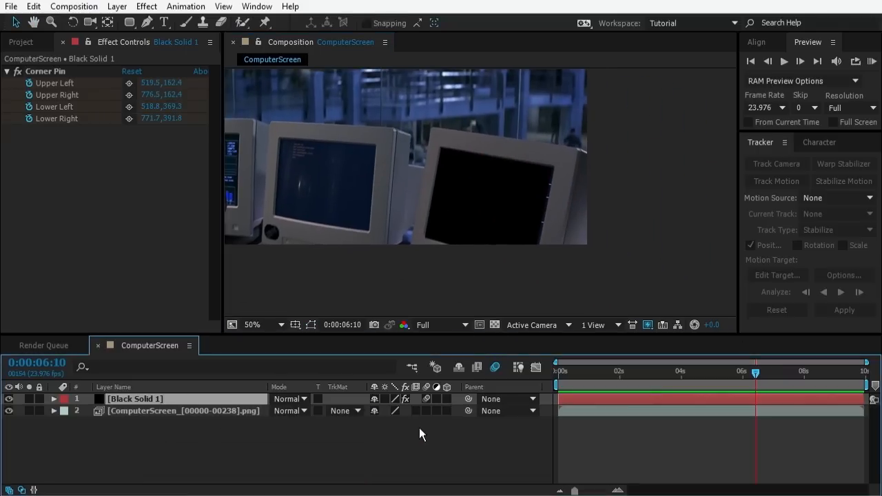
key(s)
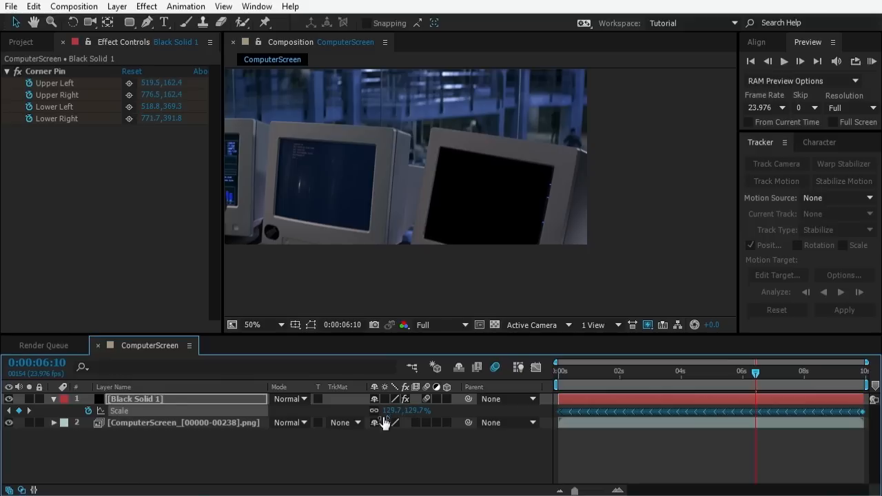
key(p)
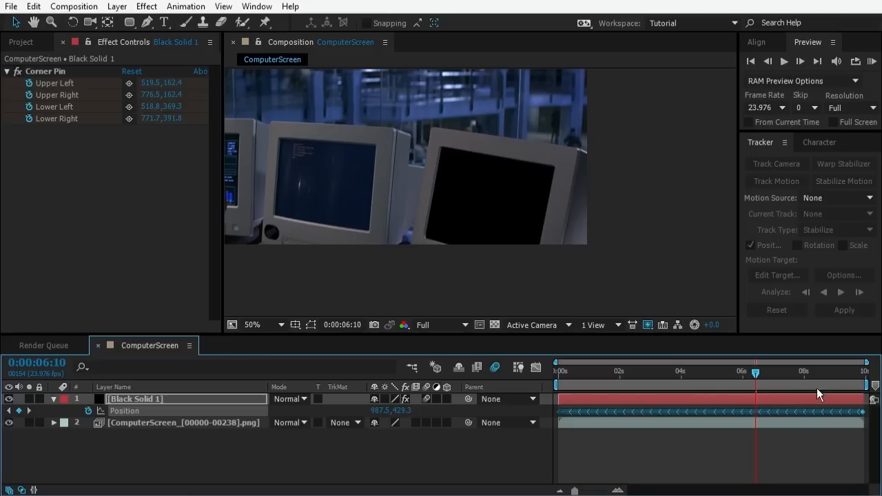
- Scrub through the shot and preview from 0:00:01:23 to check that the solid covers the monitor screen
click(799, 374)
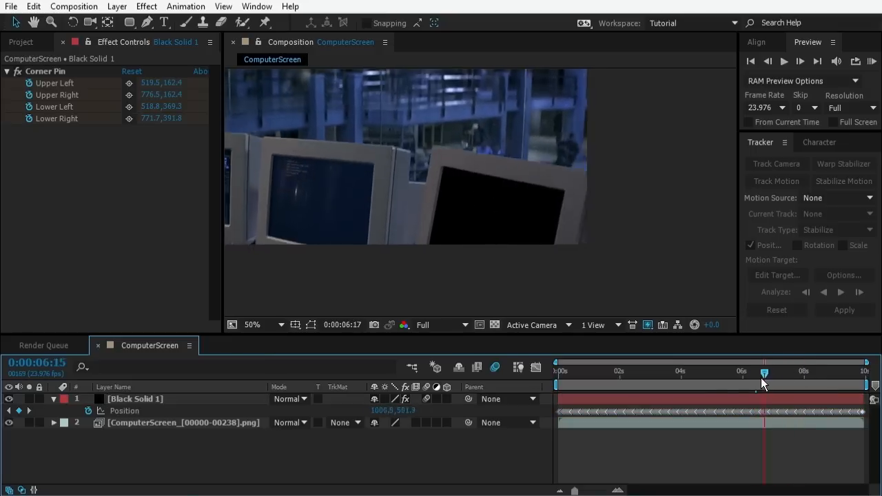
drag(761, 377, 621, 379)
key(KP_0)
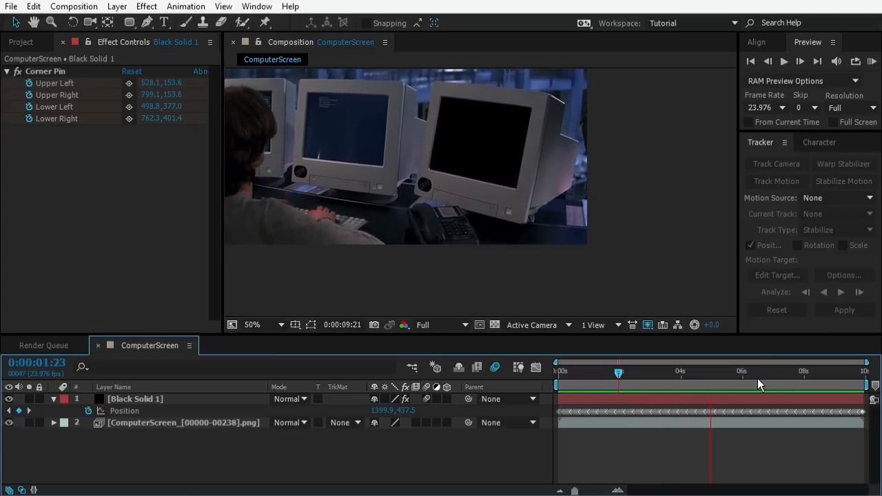
- Recolor the black solid with the dark blue sampled from the MISCHA monitor's screen, hiding the solid only while sampling
mouse_move(746, 376)
mouse_down()
mouse_move(786, 374)
mouse_move(701, 377)
mouse_move(748, 379)
mouse_move(732, 381)
mouse_up()
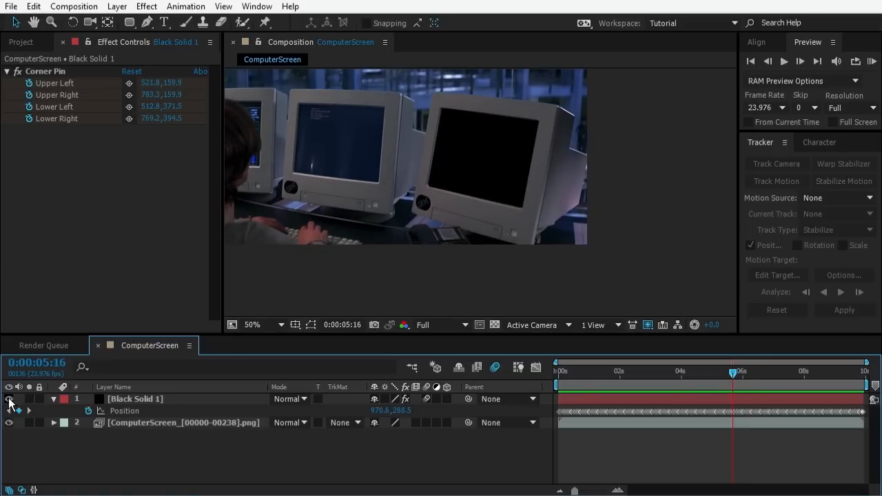
click(9, 399)
double_click(126, 400)
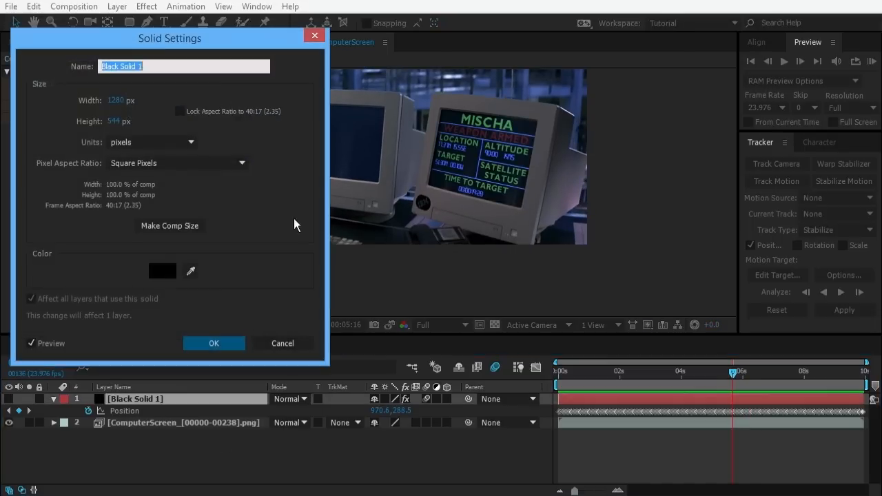
click(190, 272)
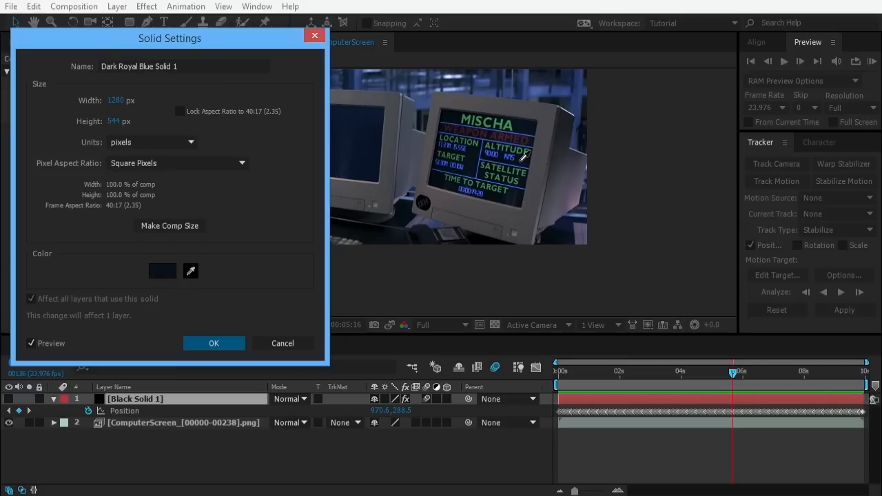
click(521, 160)
click(219, 343)
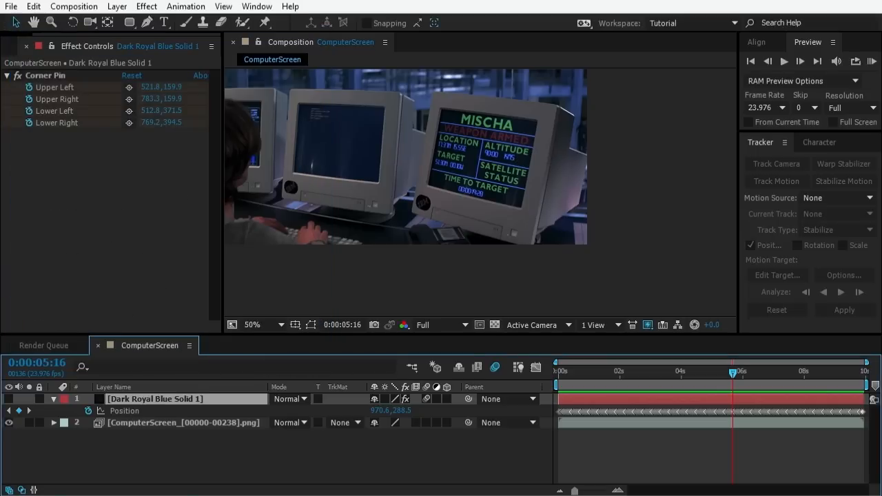
click(9, 399)
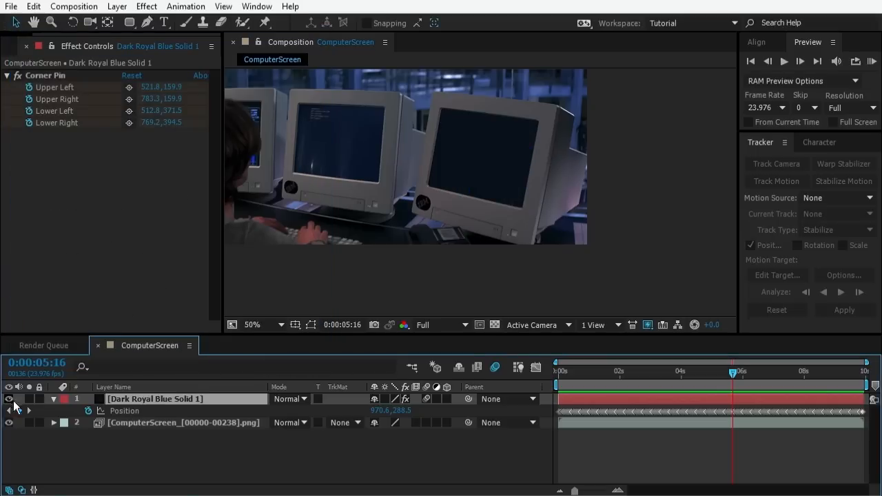
- Pre-compose the dark blue solid, leaving all attributes in ComputerScreen, and open the new composition
click(173, 399)
key(ctrl+shift+c)
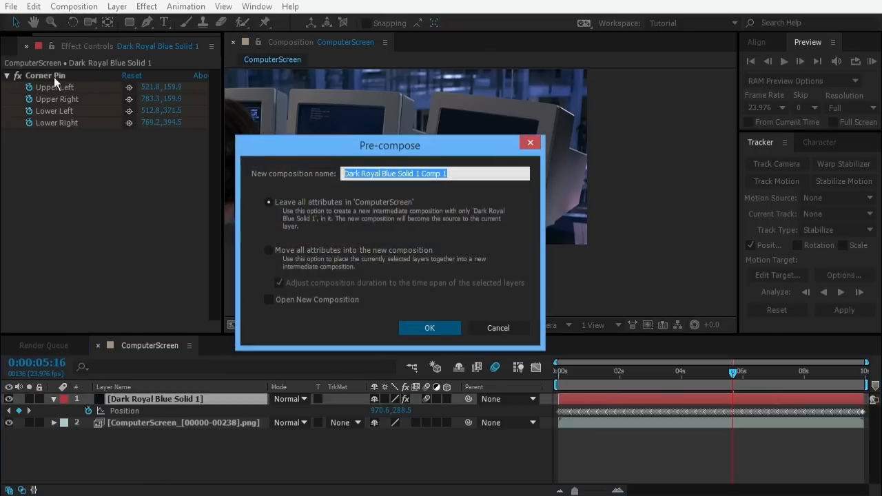
click(429, 328)
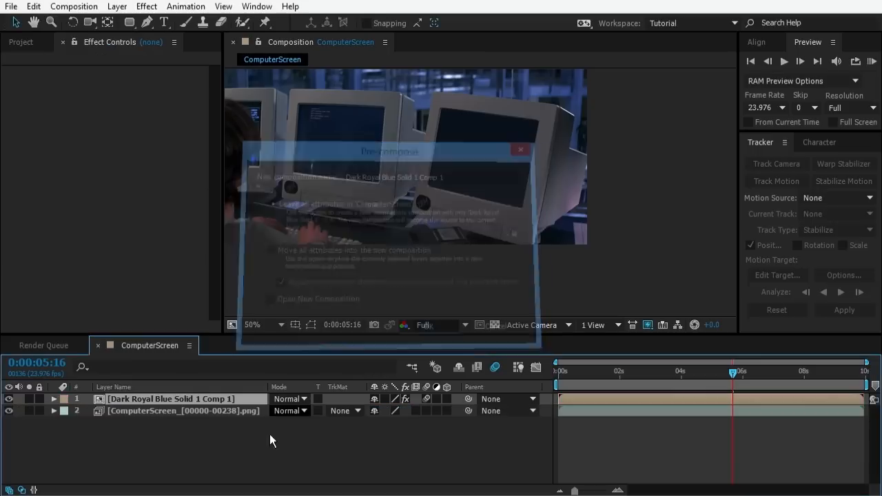
double_click(165, 398)
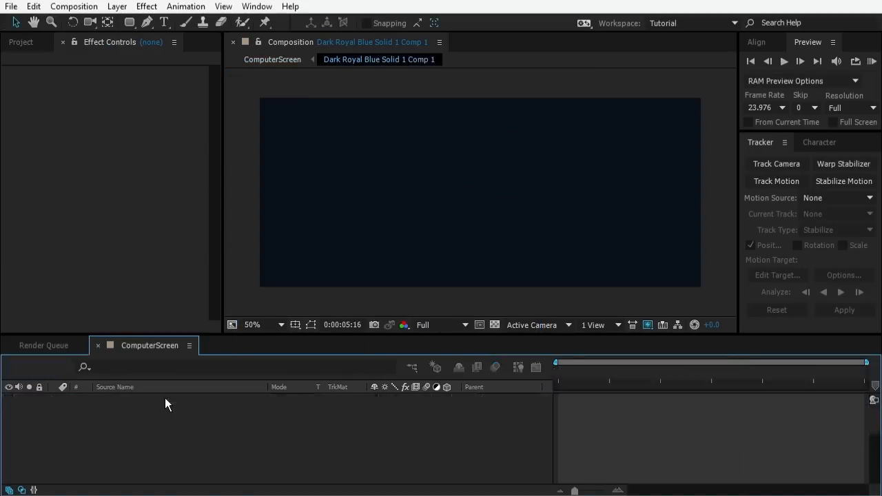
key(comma)
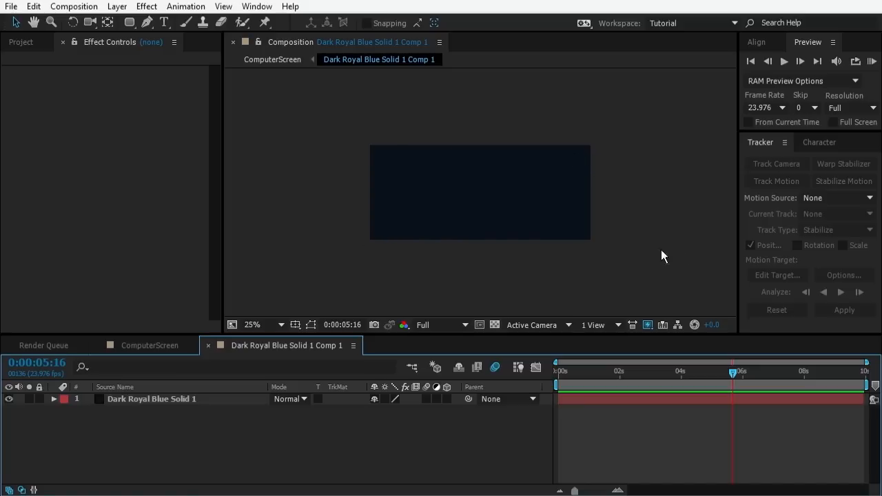
click(164, 343)
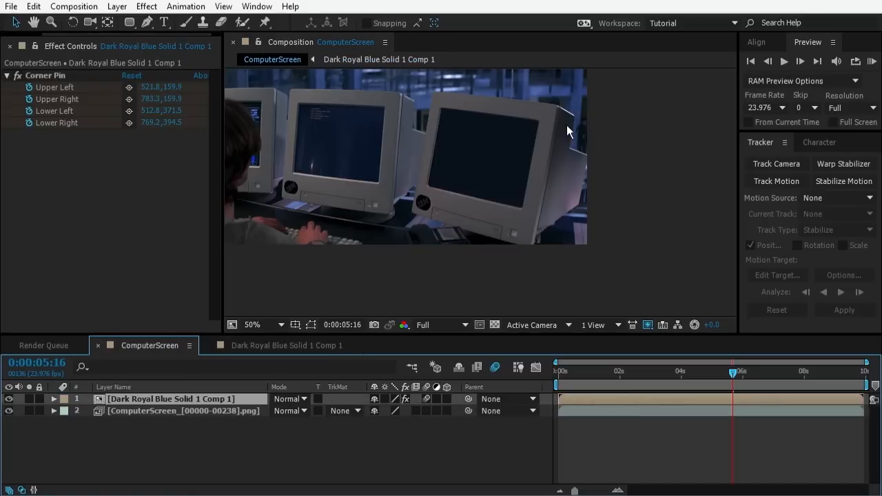
click(290, 345)
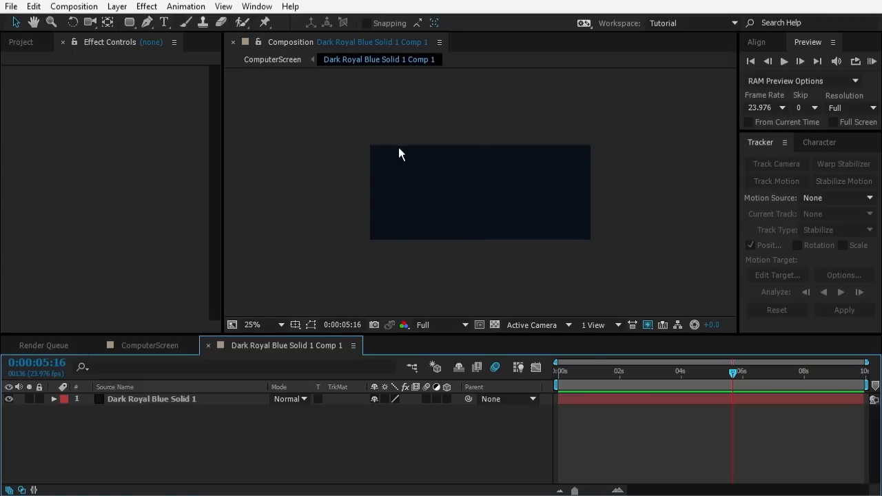
- Create a 300 x 300 px solid in red FF0000 inside the pre-composed solid's composition
key(ctrl+y)
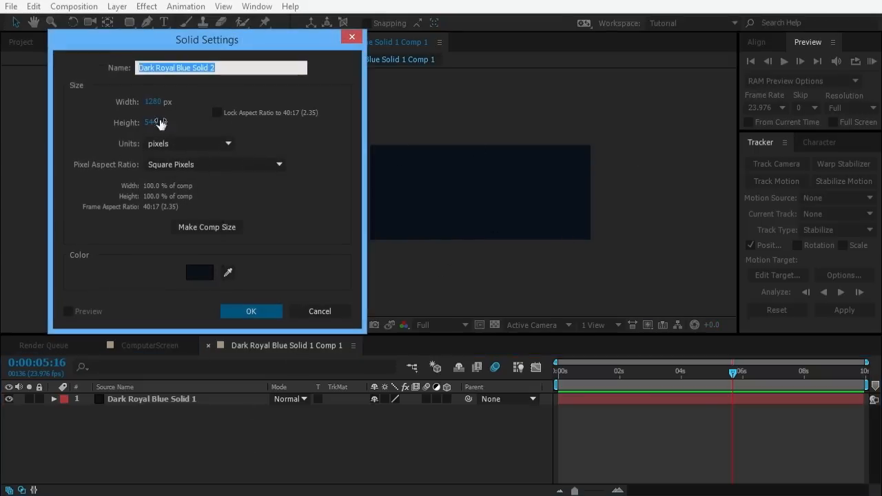
click(152, 101)
text(300)
key(Tab)
text(300)
click(199, 273)
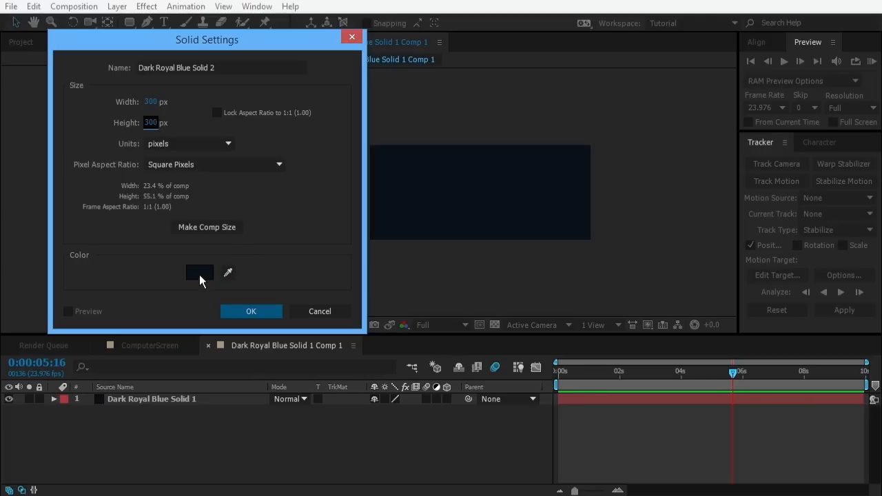
drag(441, 260, 457, 227)
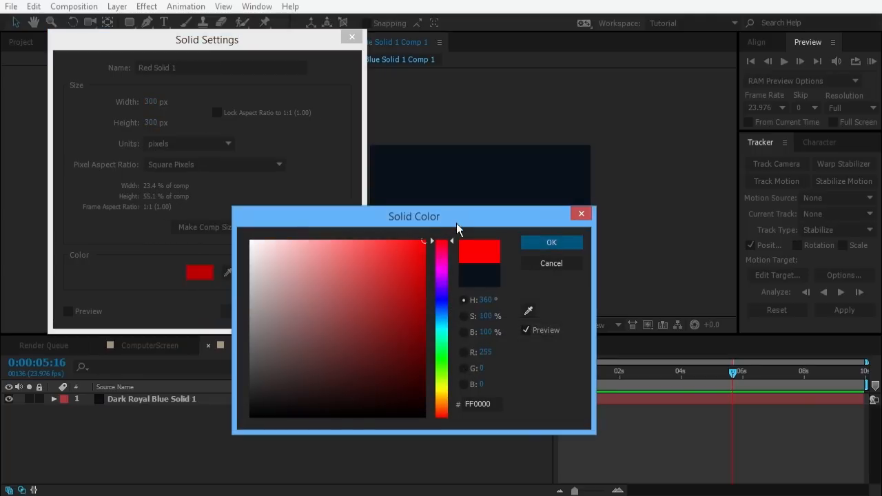
click(548, 242)
click(275, 312)
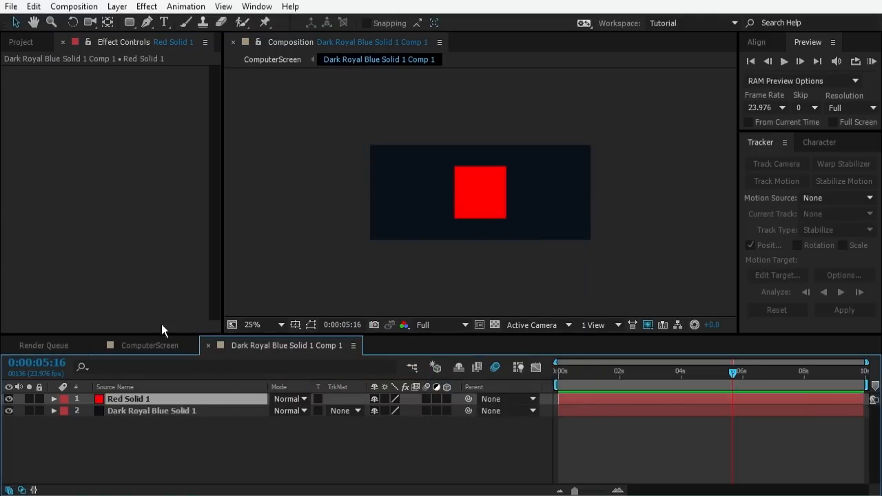
- Examine the red square in ComputerScreen with Corner Pin temporarily turned off, scrubbing to 0:00:06:01
click(152, 345)
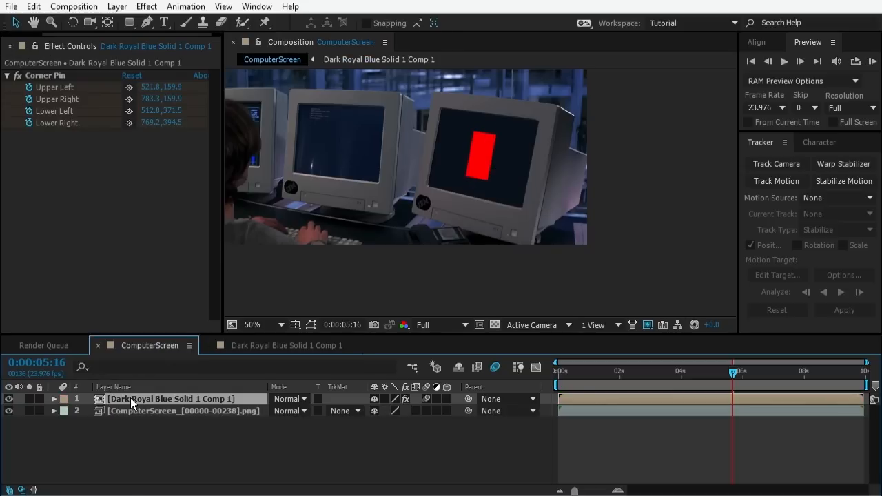
click(18, 76)
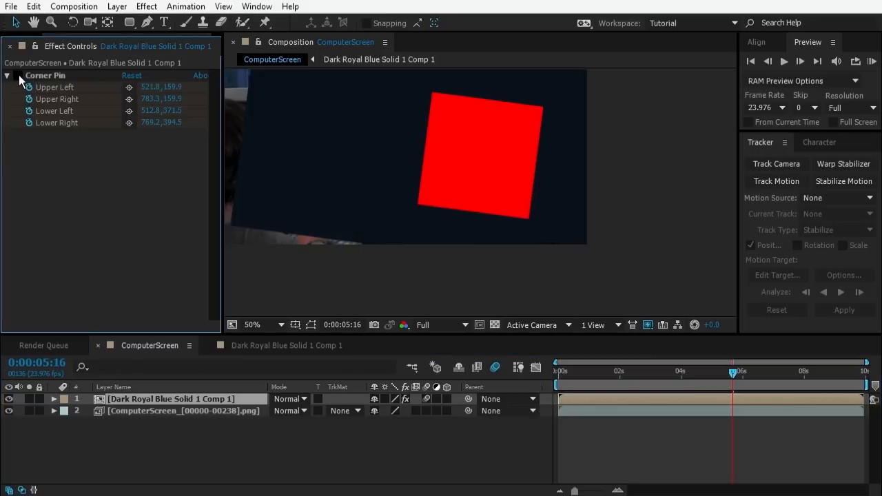
scroll(440, 141, down, 1)
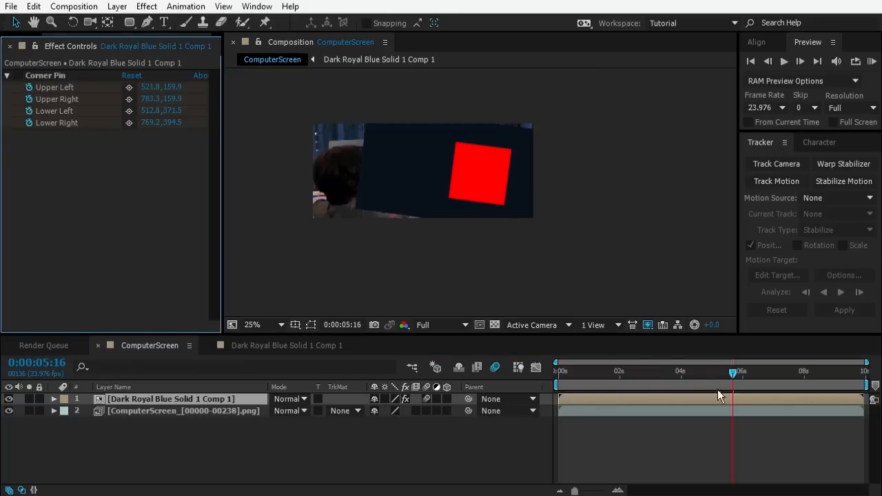
drag(714, 372, 743, 368)
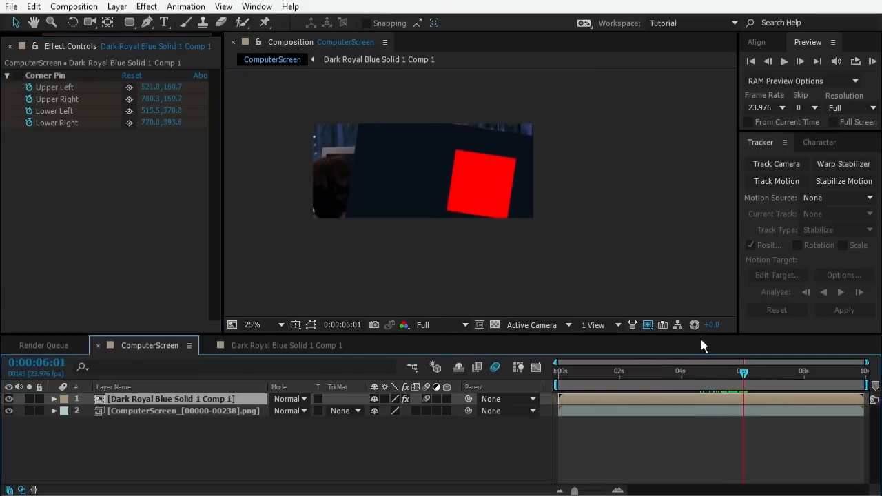
click(18, 76)
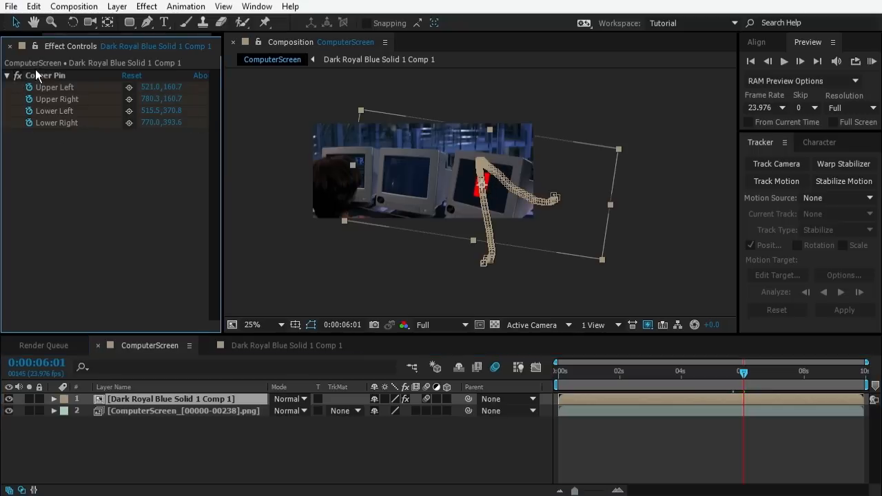
- Show the Corner Pin handles on the monitor and inspect their fit at 0:00:05:19
click(61, 76)
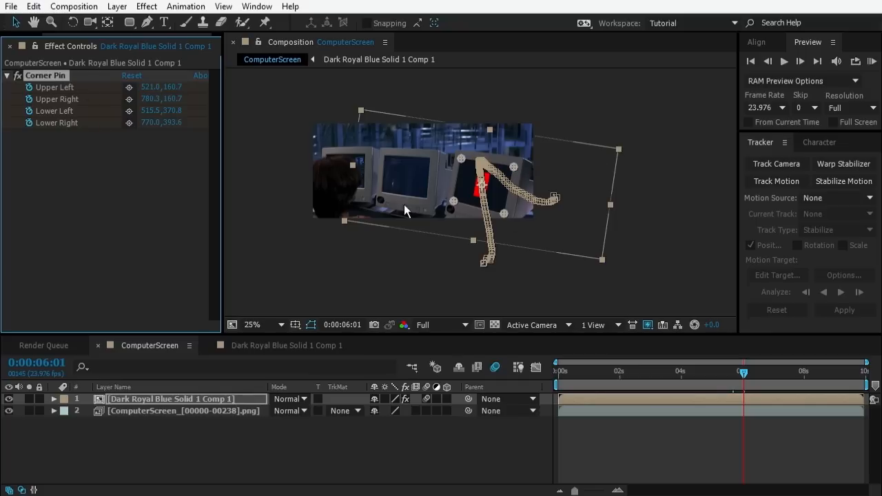
mouse_move(744, 373)
mouse_down()
mouse_move(757, 370)
mouse_move(737, 372)
mouse_up()
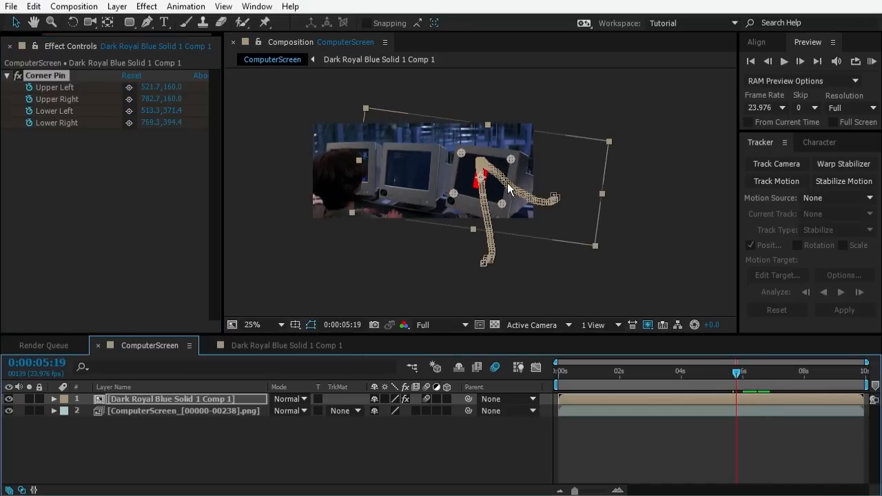
click(291, 458)
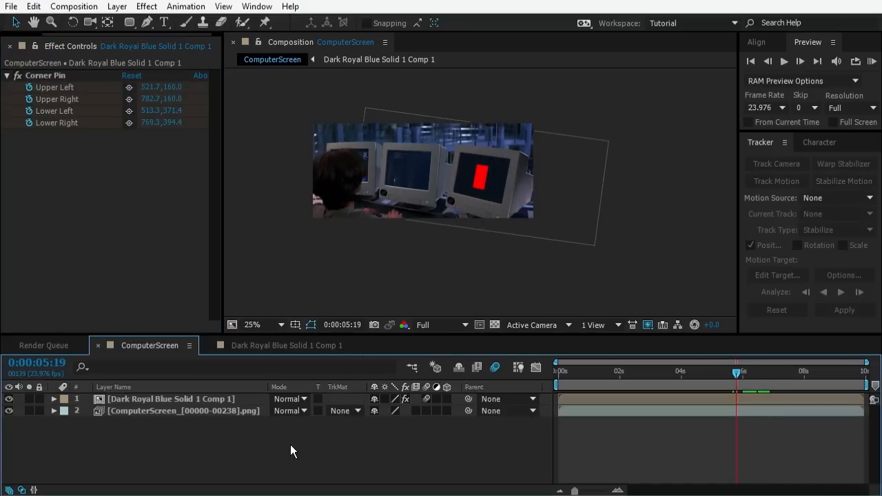
- Try stretching the red solid to two different widths, checking each one's proportions on the monitor in ComputerScreen
click(291, 347)
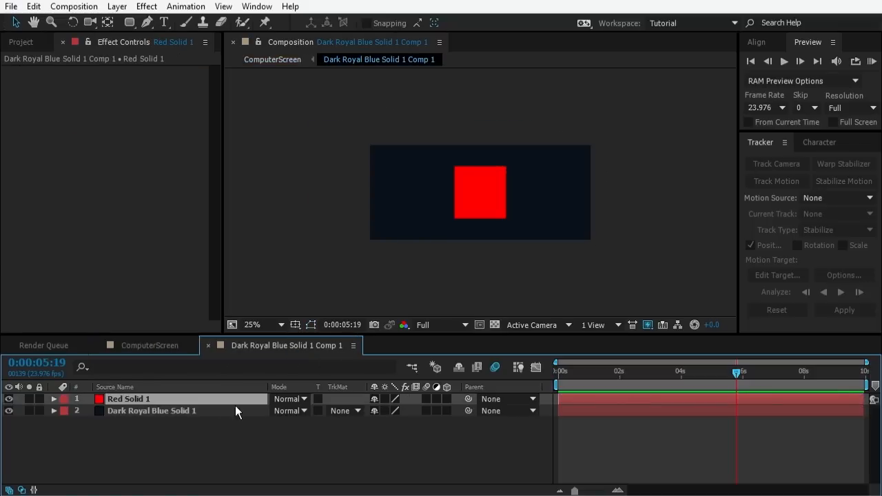
click(494, 211)
drag(507, 192, 555, 193)
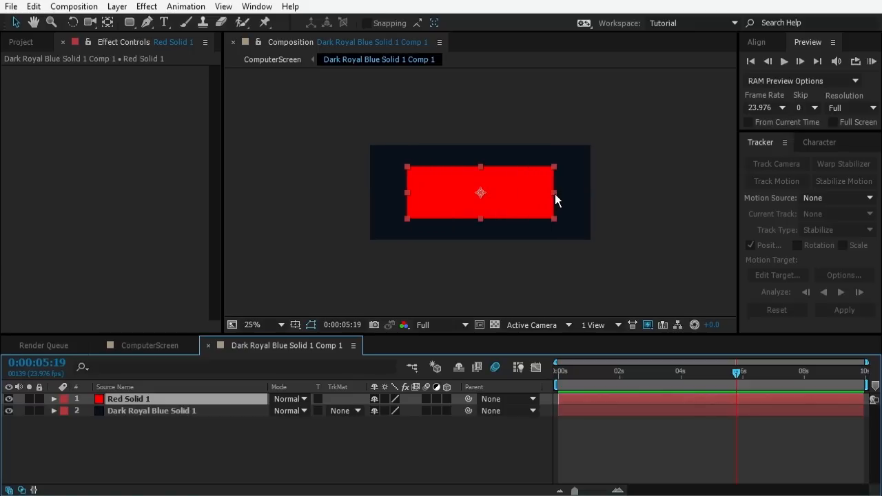
click(171, 346)
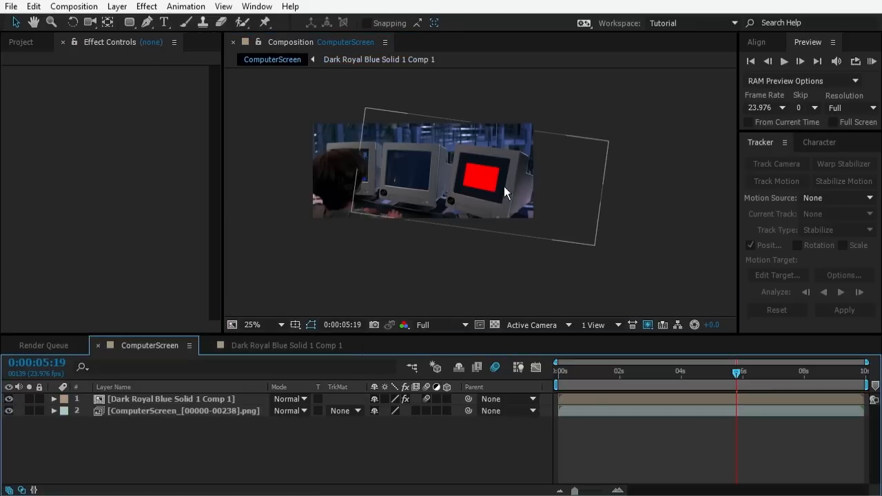
click(293, 345)
drag(552, 193, 527, 193)
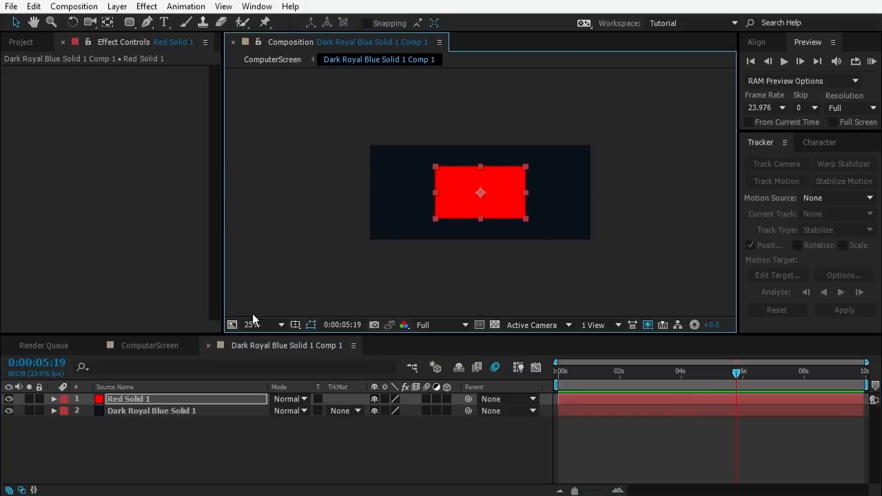
click(157, 347)
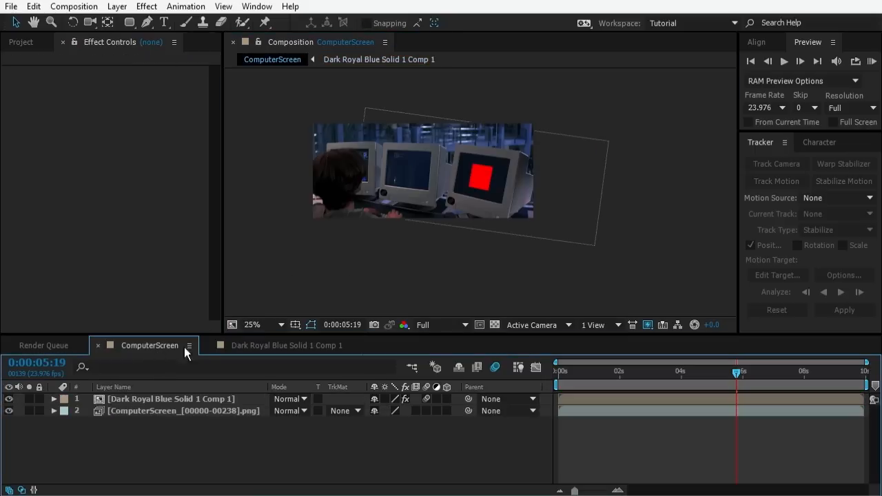
- Undo both width changes made to the red solid
click(300, 347)
key(ctrl+z)
key(ctrl+z)
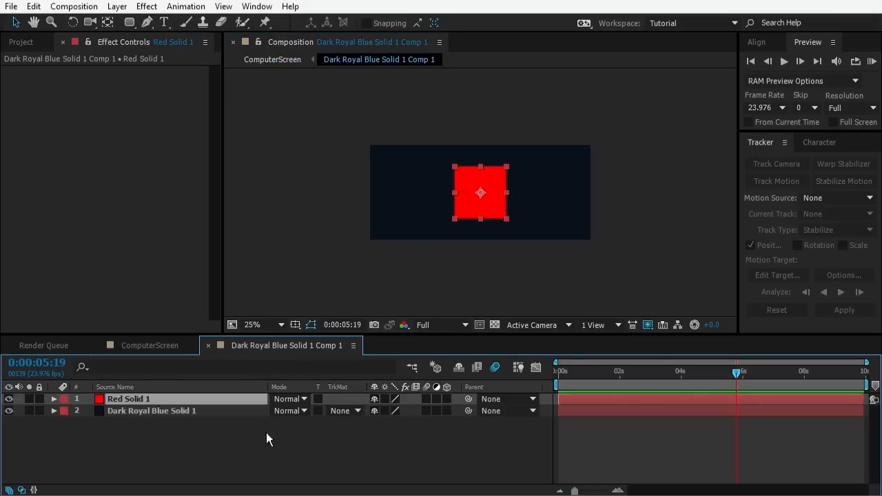
- Pre-compose the red solid, leaving all attributes in its current composition
click(194, 454)
click(136, 397)
key(ctrl+shift+c)
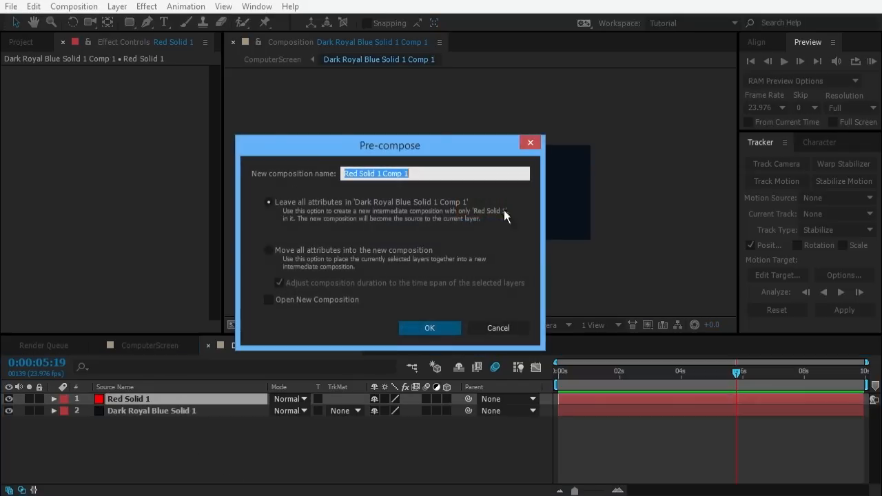
click(427, 329)
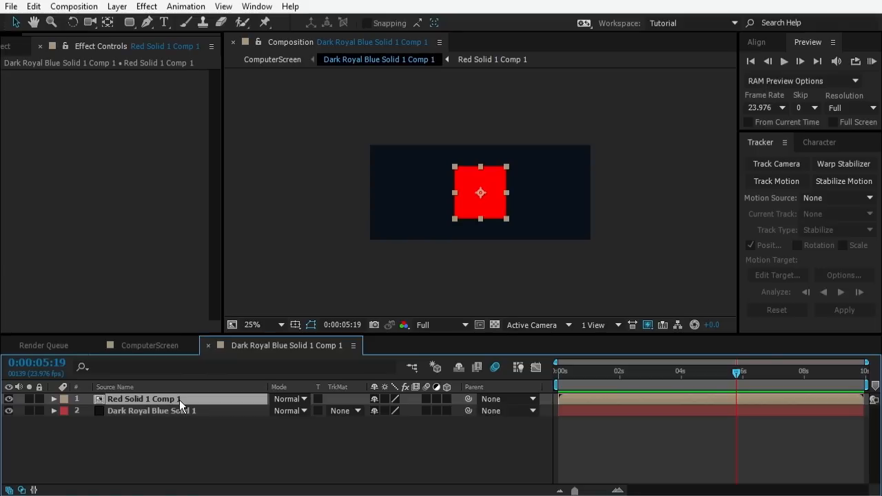
- Fit the pre-composed red layer to the composition's full size and check it on the monitor in ComputerScreen
click(117, 7)
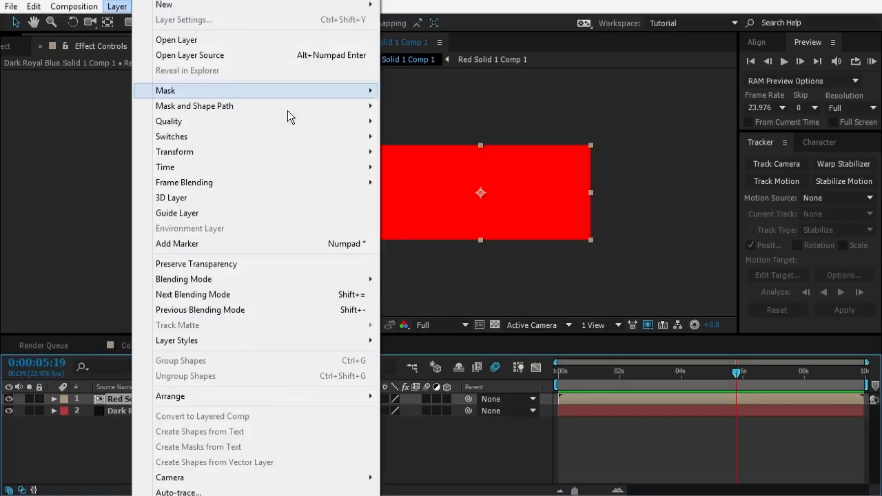
mouse_move(324, 158)
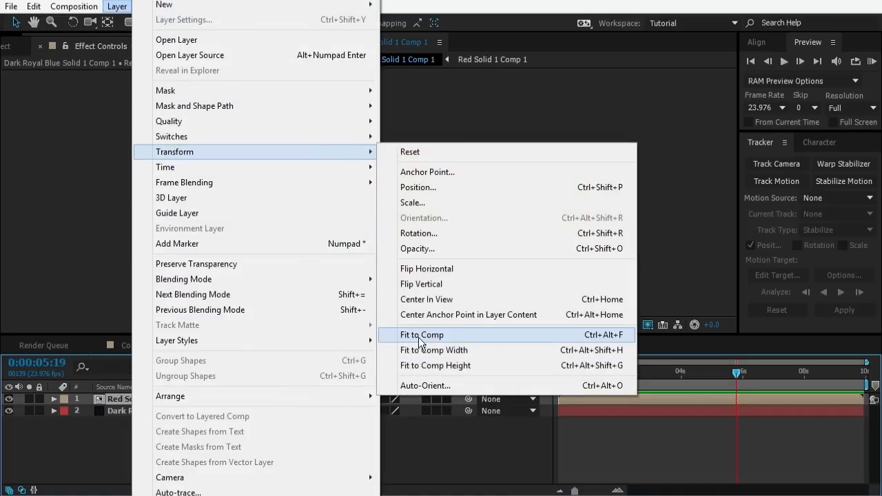
click(487, 336)
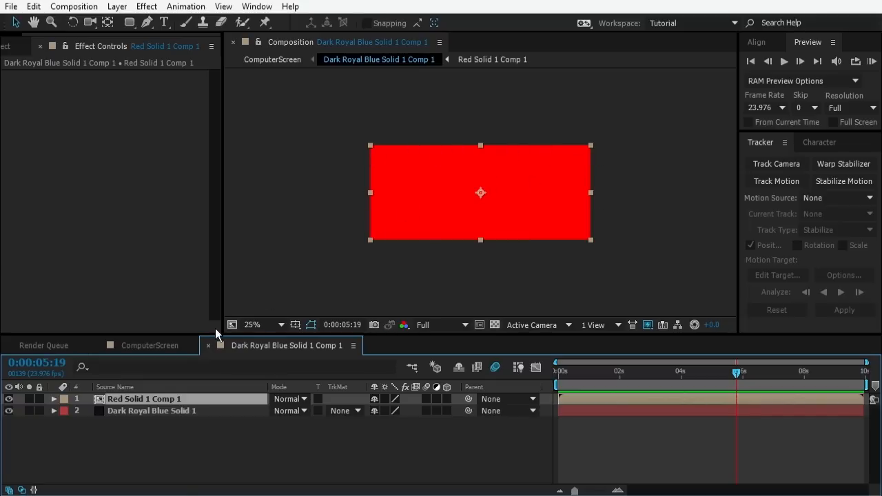
click(165, 348)
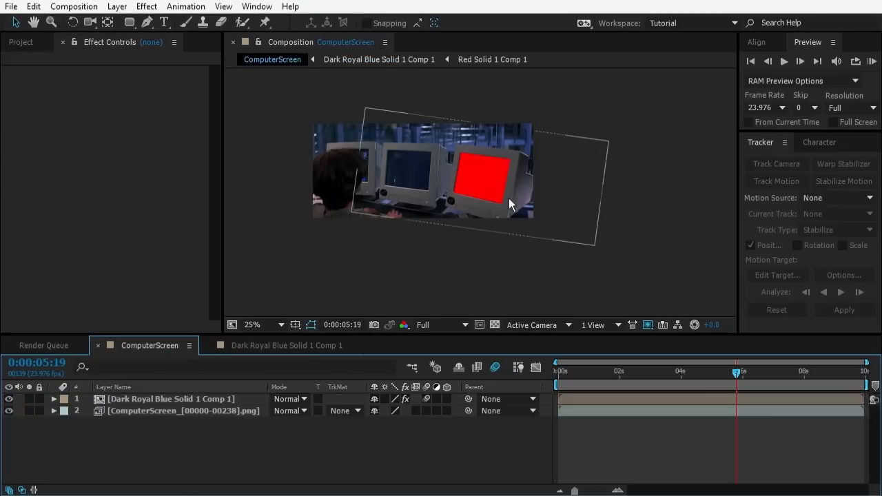
- Open Red Solid 1 Comp inside Dark Royal Blue Solid 1 Comp and add a text layer reading TEST
click(256, 349)
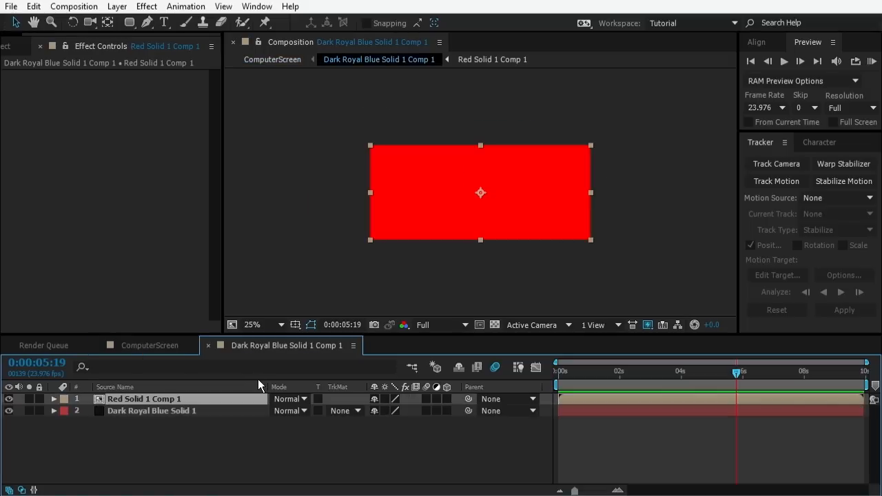
double_click(148, 398)
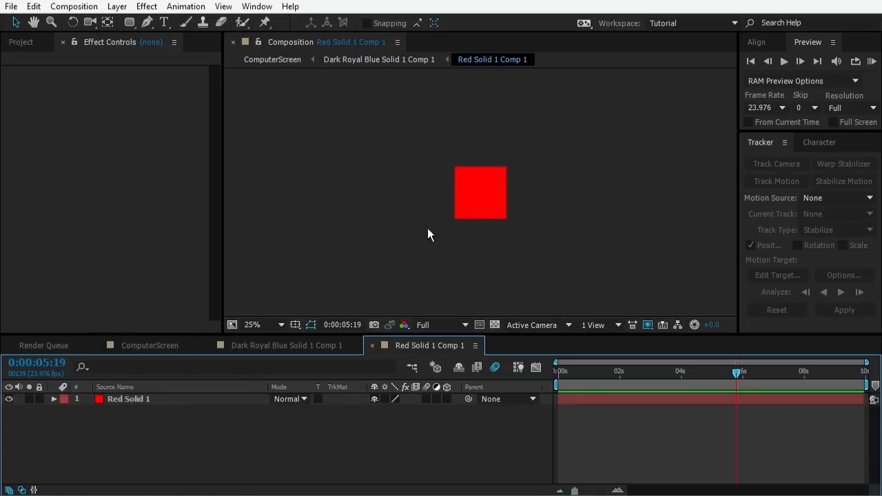
key(period)
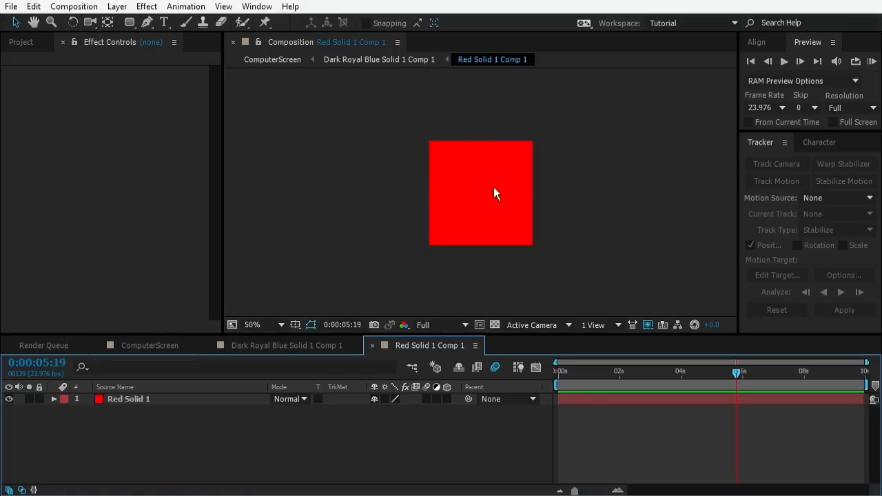
right_click(197, 435)
mouse_move(352, 288)
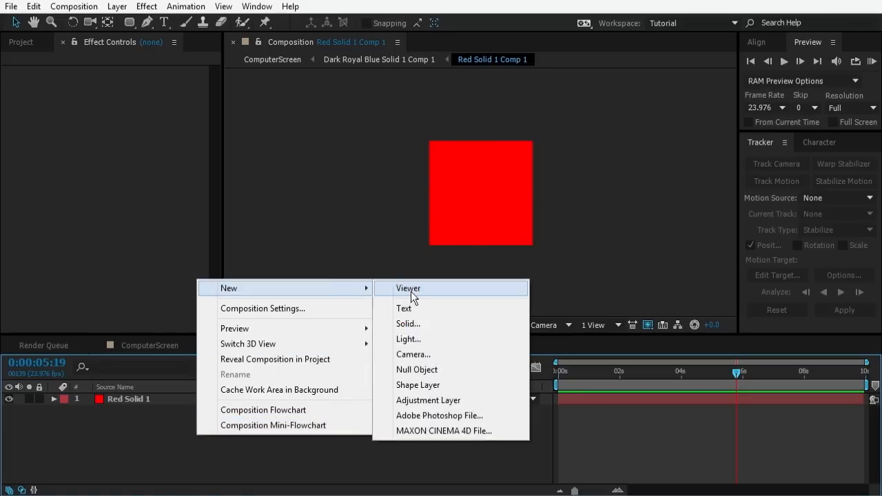
click(433, 308)
text(TEST)
key(KP_Enter)
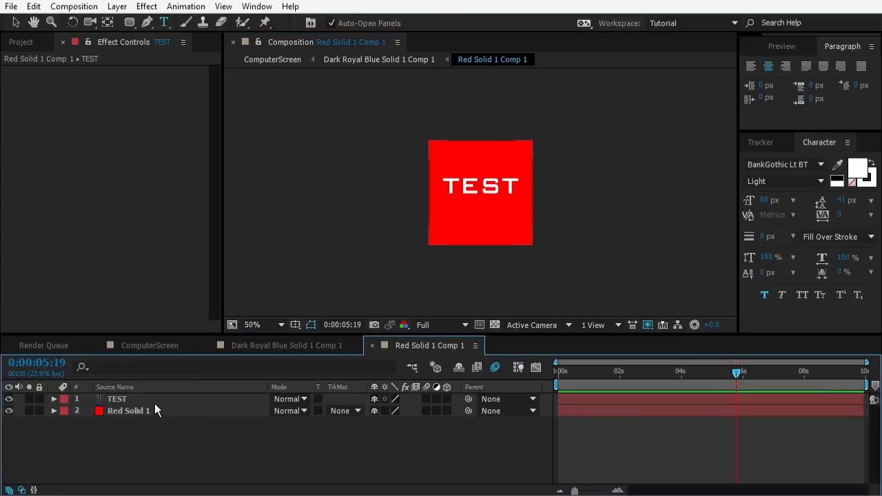
- Center the TEST text horizontally and vertically in the composition
click(481, 194)
drag(776, 35, 757, 34)
click(757, 46)
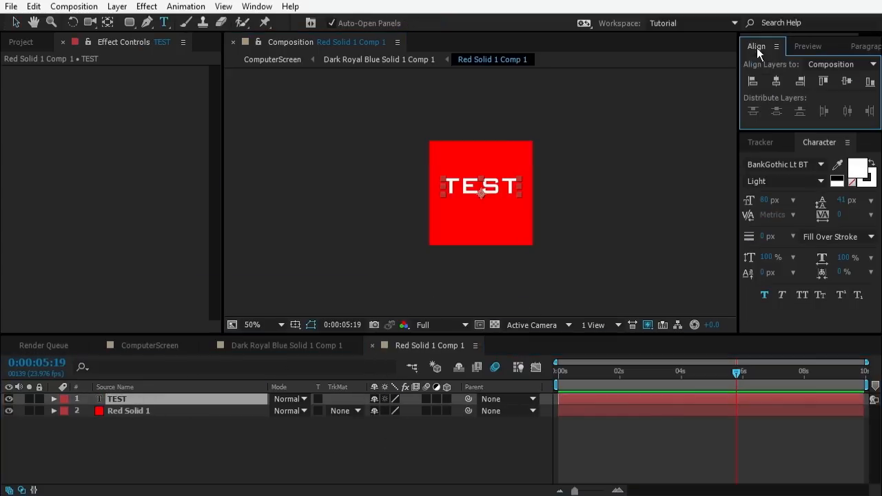
click(776, 81)
click(847, 80)
click(326, 478)
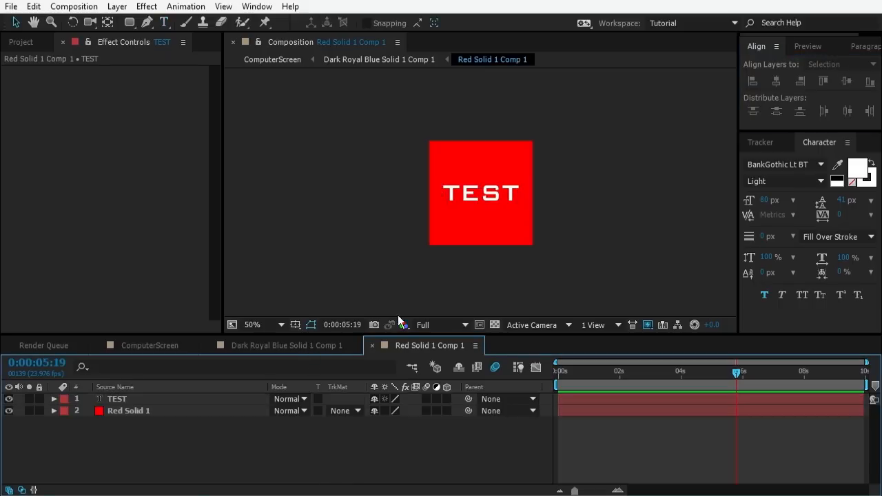
- Check the TEST text's proportions in Dark Royal Blue Solid 1 Comp and its tracking on the monitor in ComputerScreen
click(296, 345)
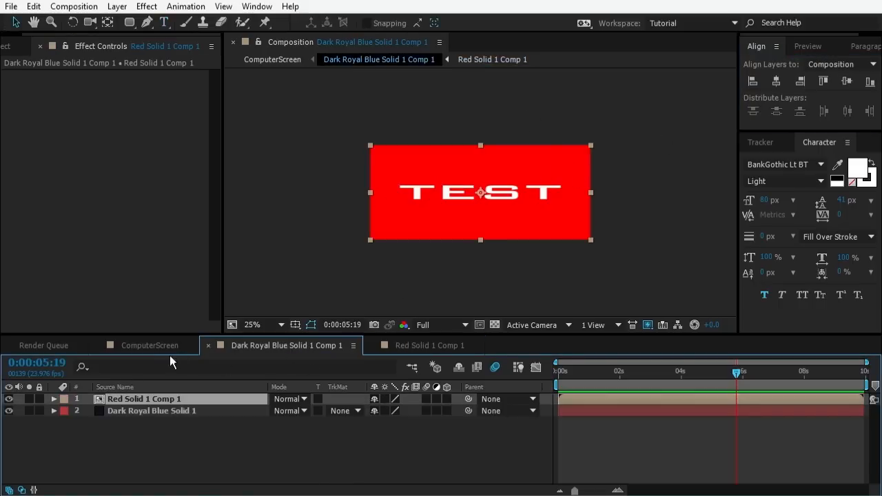
click(152, 346)
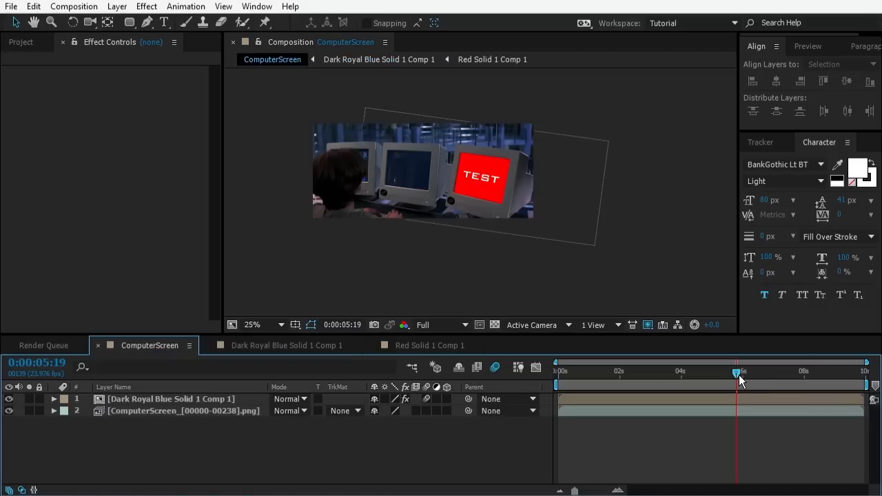
mouse_move(739, 376)
mouse_down()
mouse_move(678, 376)
mouse_move(789, 368)
mouse_move(715, 370)
mouse_move(749, 372)
mouse_up()
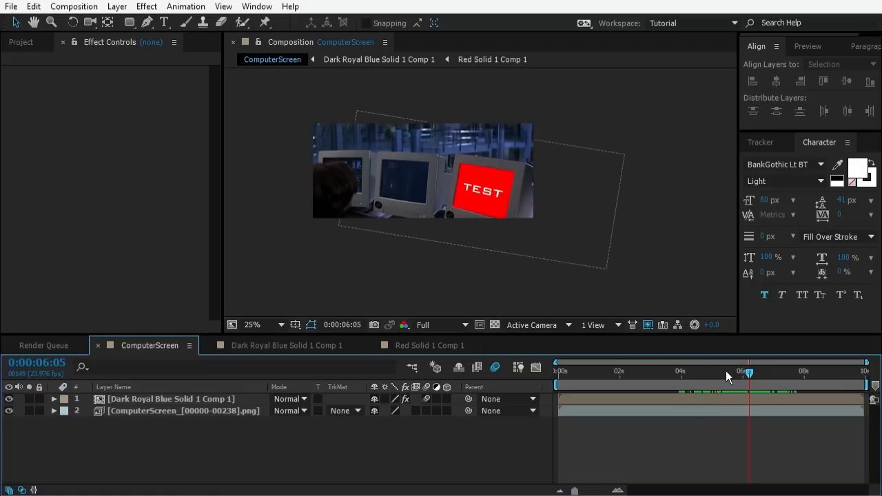
- Delete the TEST text layer and the red solid from Red Solid 1 Comp
click(408, 345)
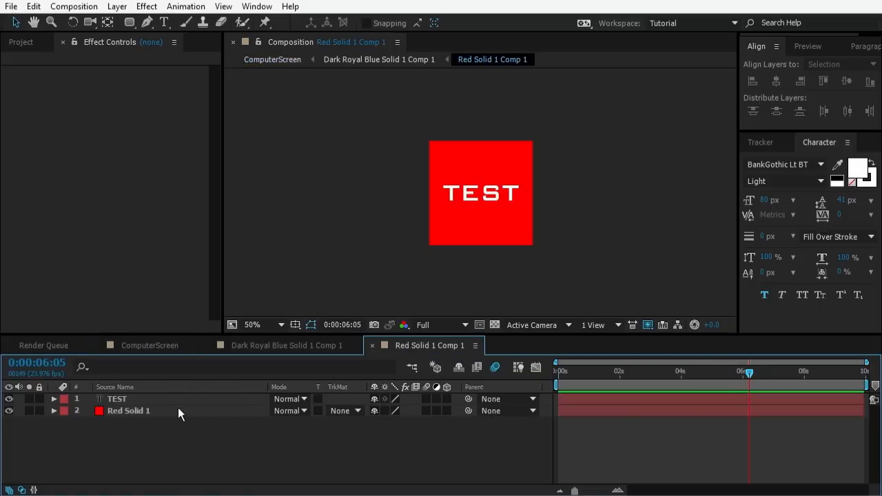
click(136, 399)
key(Delete)
click(123, 398)
key(Delete)
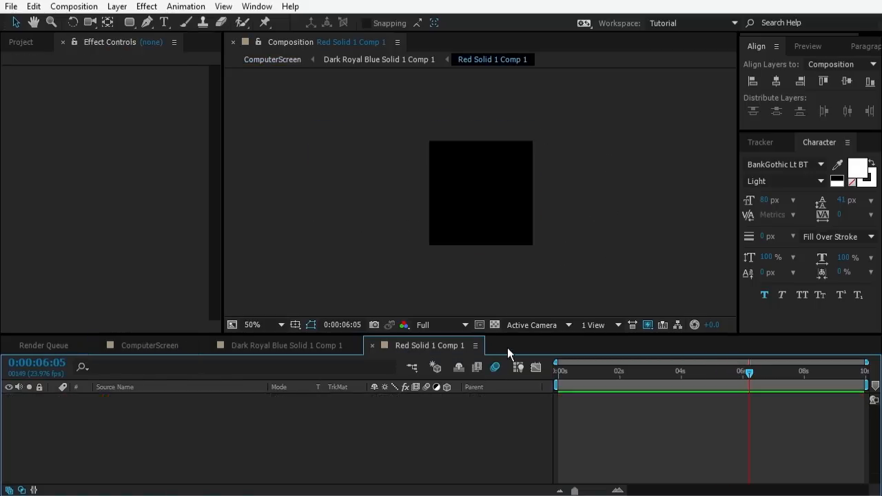
- Create a black 300 x 300 px solid in Red Solid 1 Comp
key(ctrl+y)
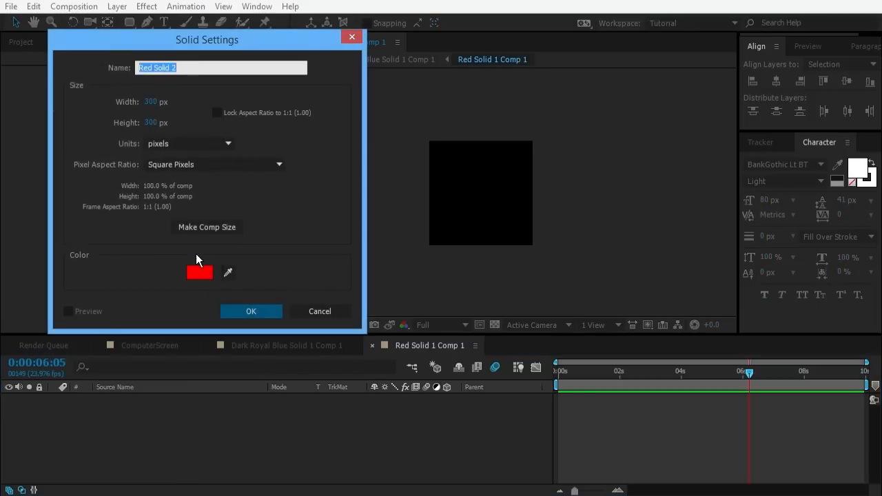
click(200, 272)
drag(250, 274, 228, 442)
key(Return)
click(251, 311)
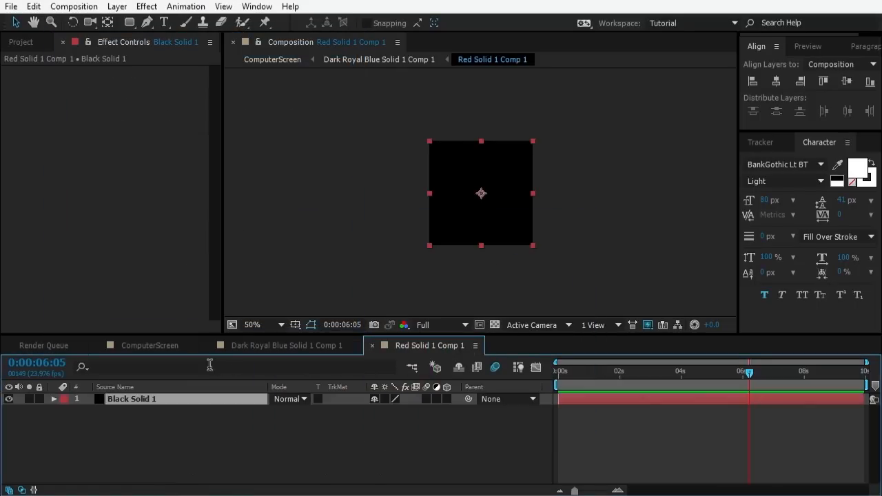
- Apply the Numbers effect to the black solid with the BankGothic Lt BT font in Light style and left alignment
right_click(157, 299)
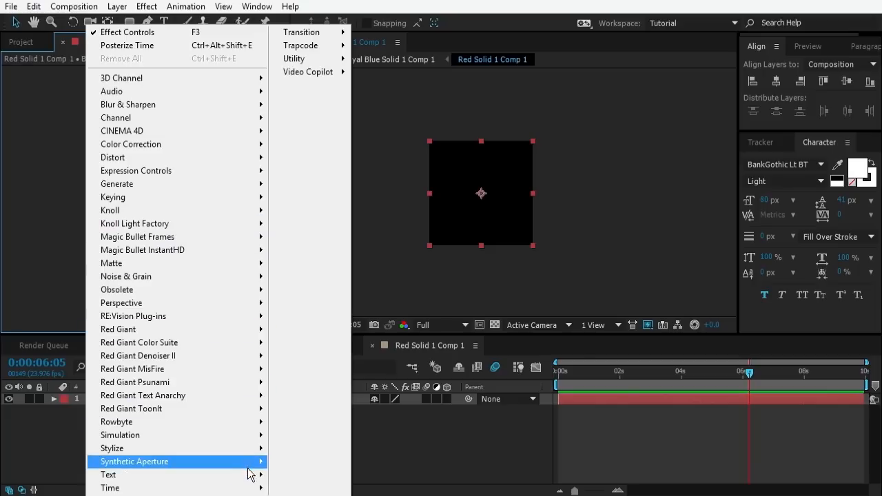
mouse_move(249, 475)
click(288, 475)
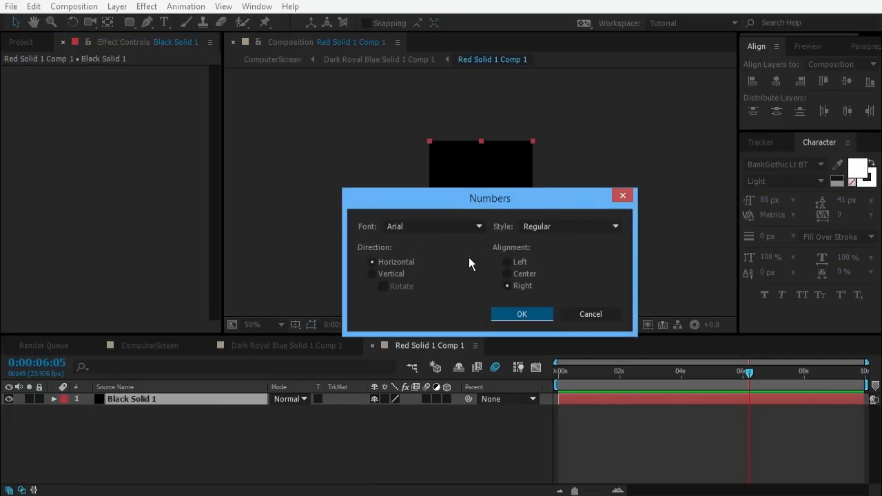
click(434, 226)
text(BankGothic Lt BT)
click(508, 263)
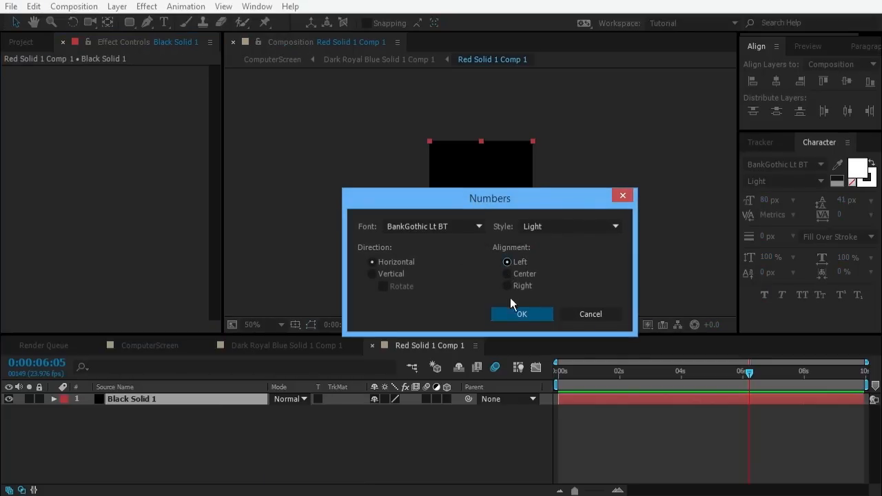
click(518, 312)
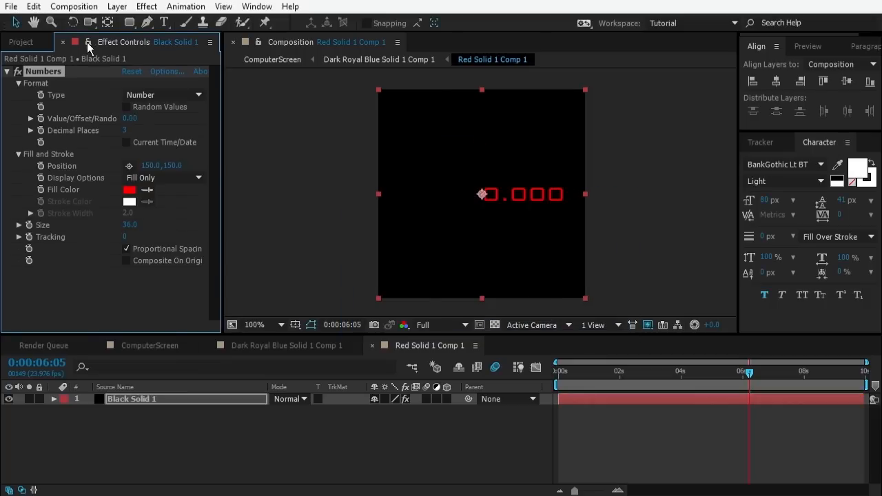
- Set the numbers to random hexadecimal values and place them near the composition's upper edge at about 17, 43
click(138, 93)
click(149, 246)
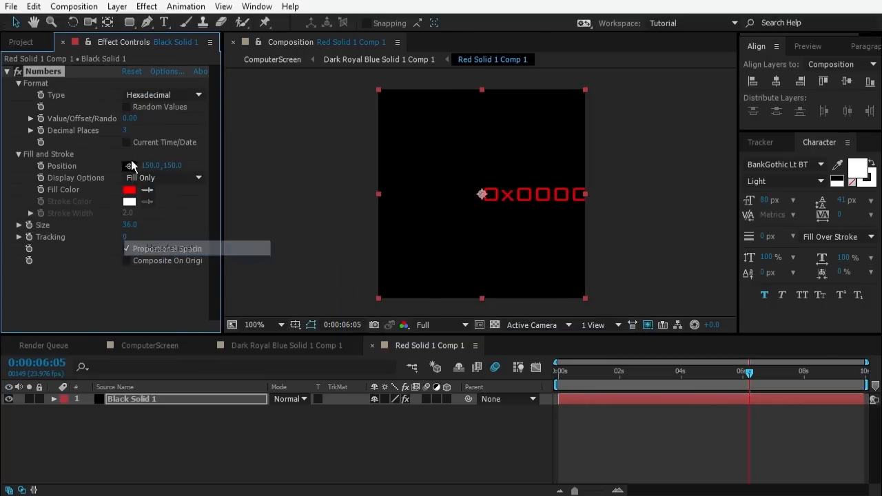
click(126, 106)
drag(483, 193, 390, 120)
click(103, 414)
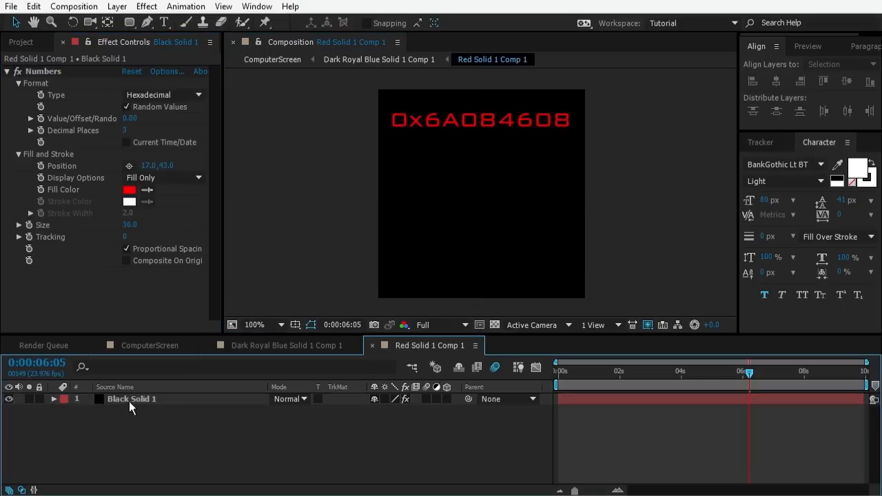
- Duplicate the numbers layer and move the copy's number row to mid-height at about 20, 149
click(129, 399)
key(ctrl+d)
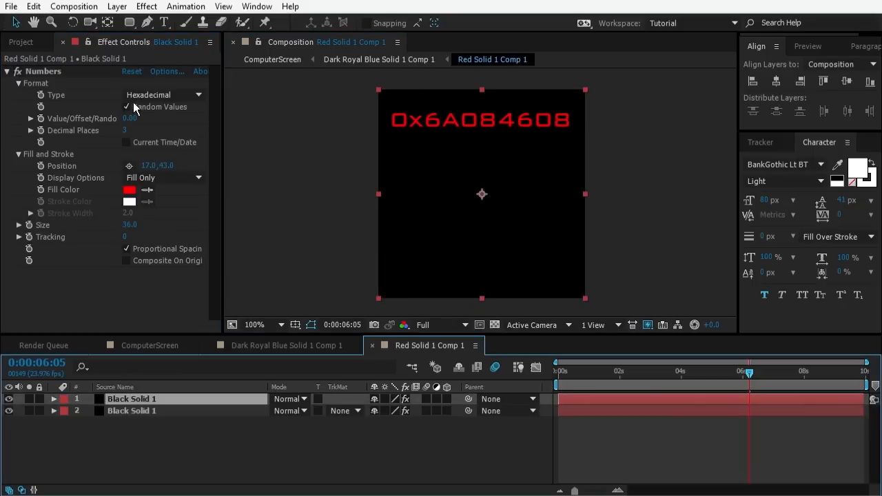
click(85, 72)
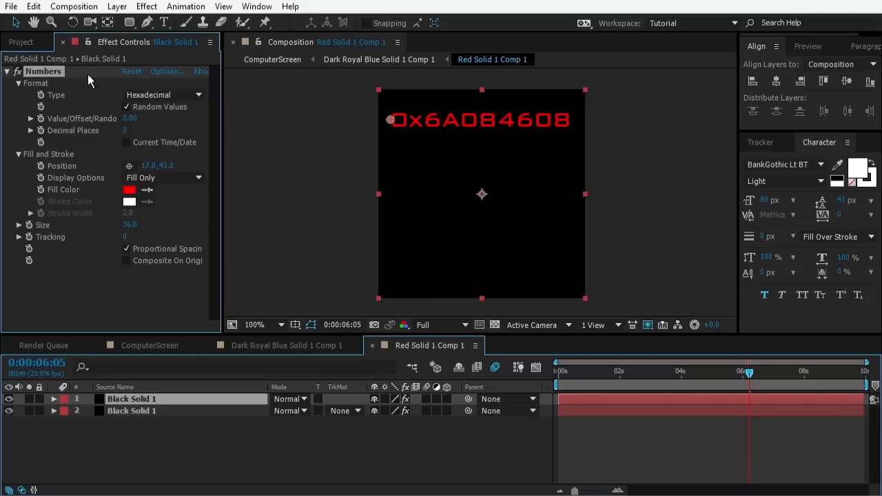
drag(390, 119, 395, 193)
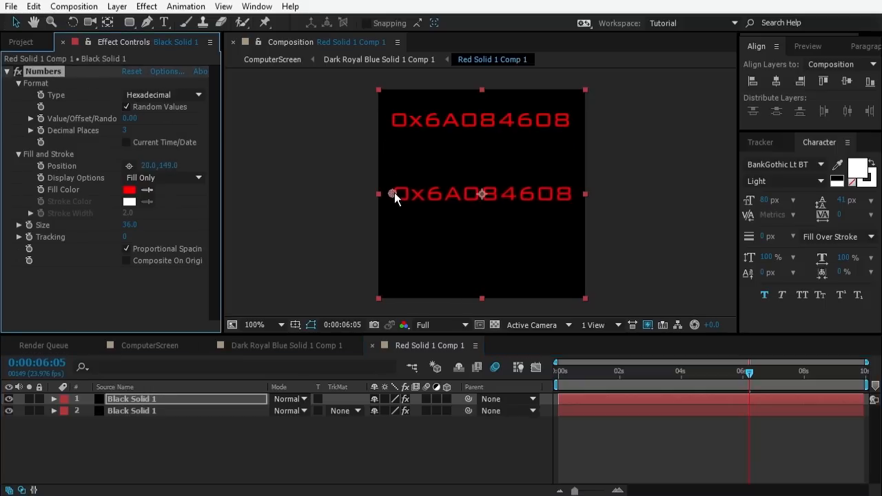
- Duplicate the middle numbers layer and move the new number row near the composition's lower edge at about 22, 272
click(123, 402)
key(ctrl+d)
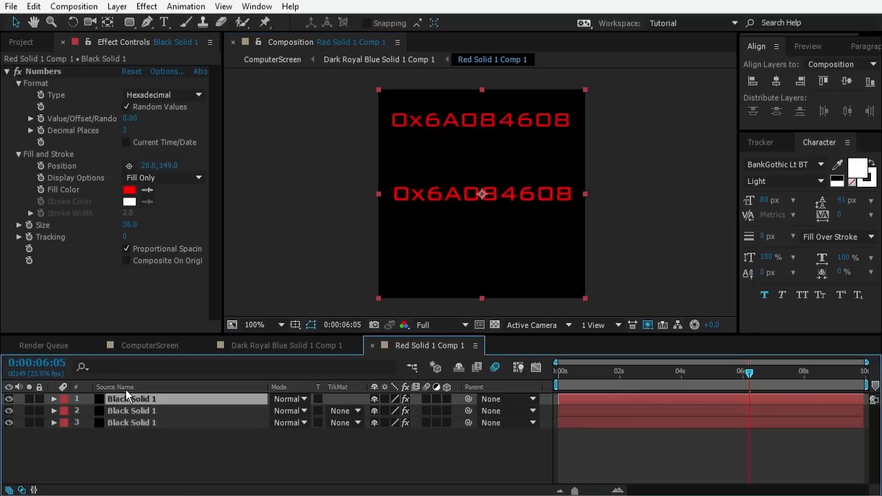
click(49, 72)
drag(393, 194, 395, 281)
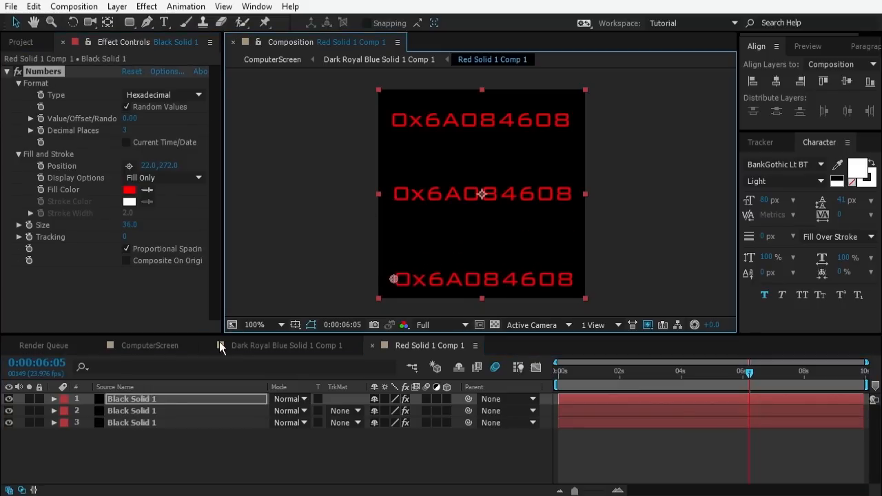
- Give the lower and middle number rows different random value offsets, using -62 for the middle row
drag(131, 118, 90, 121)
click(131, 410)
click(305, 463)
- Preview the changing numbers from the start and show the transparency grid behind them
drag(601, 373, 533, 373)
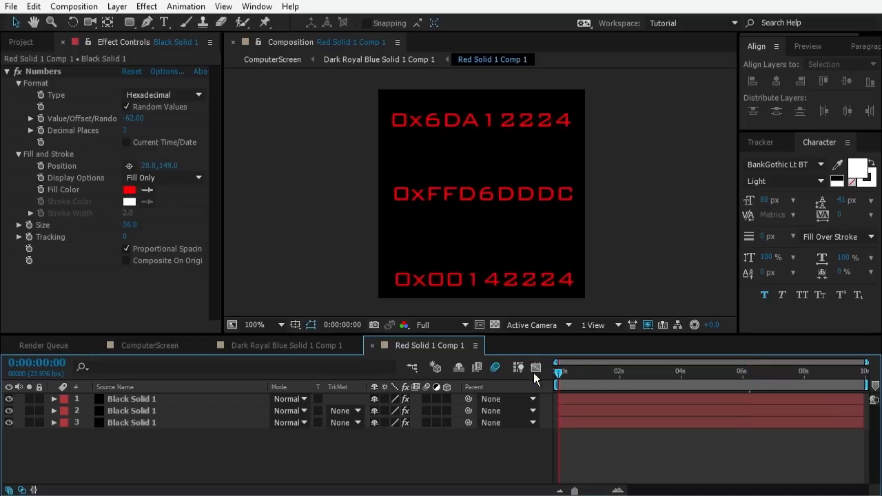
key(space)
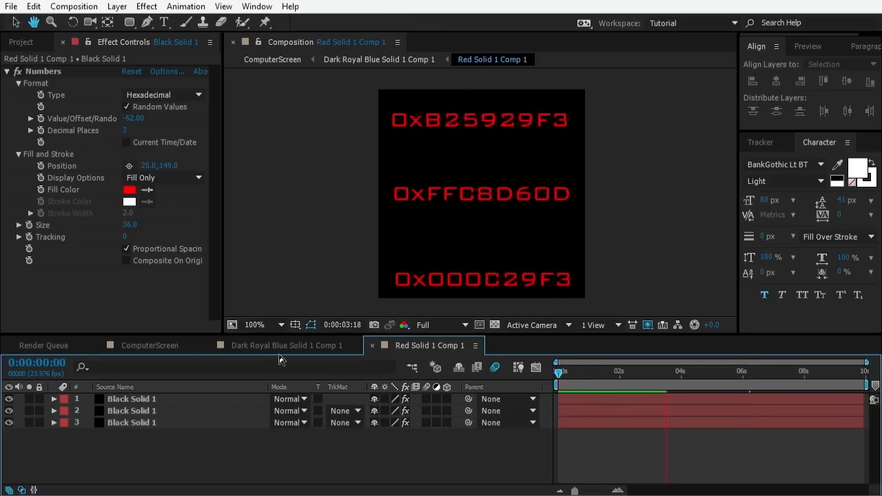
key(space)
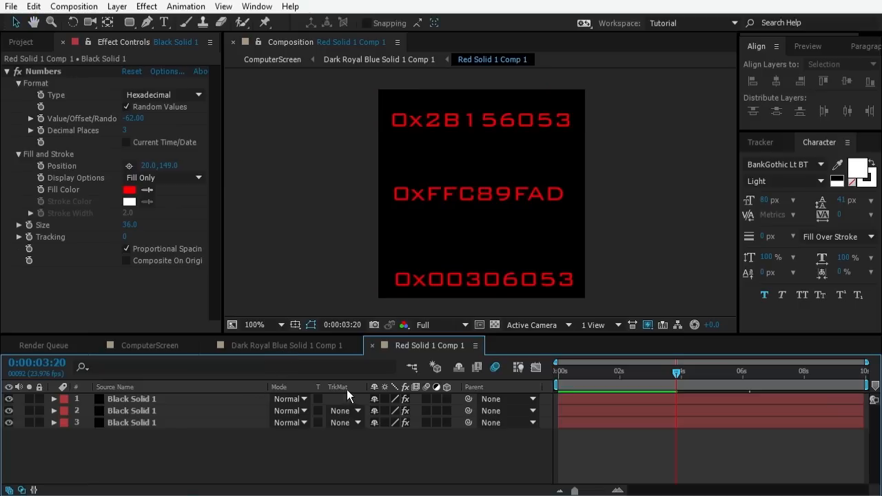
click(494, 325)
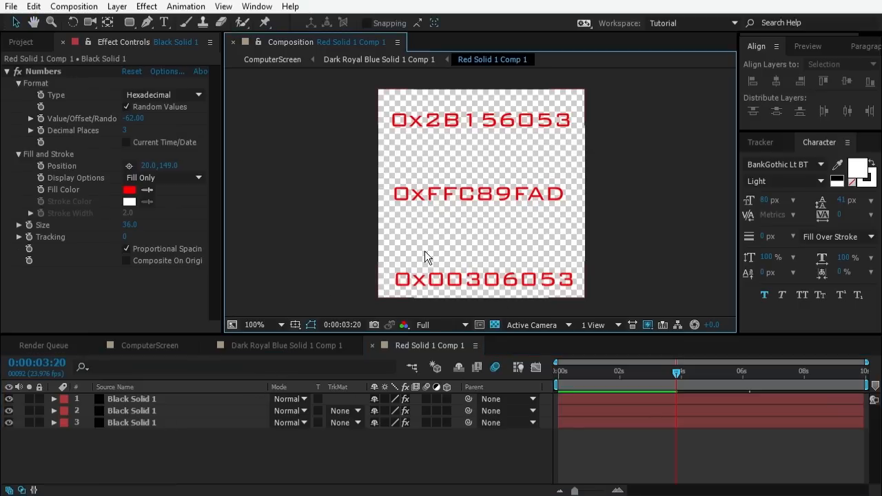
- Apply Posterize Time at a frame rate of 16 to the Red Solid 1 Comp layer and scrub back to the start
click(281, 345)
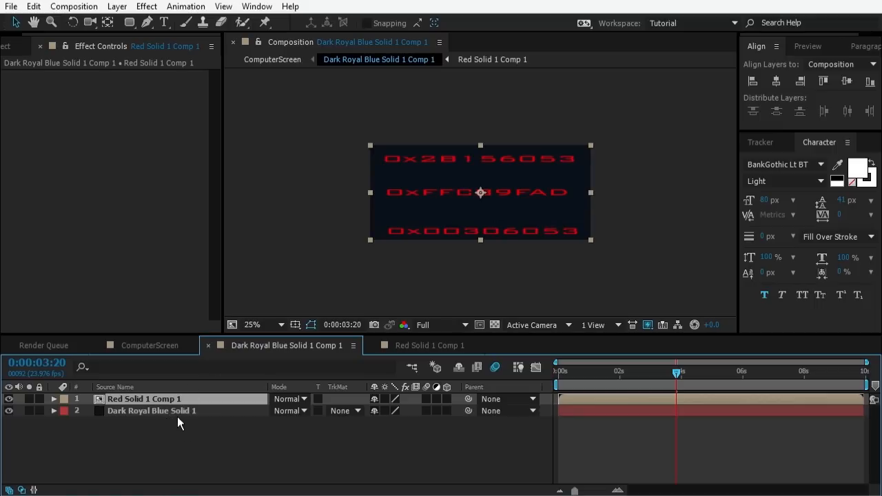
right_click(128, 131)
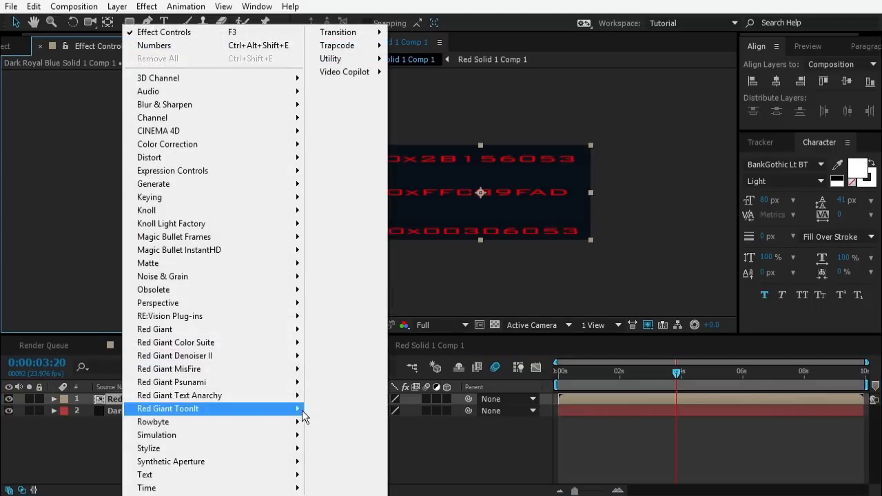
mouse_move(274, 487)
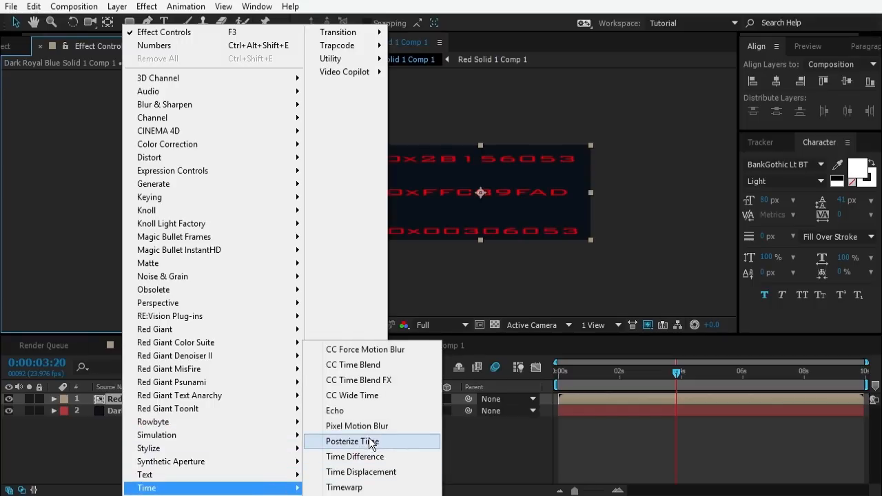
click(368, 441)
click(129, 87)
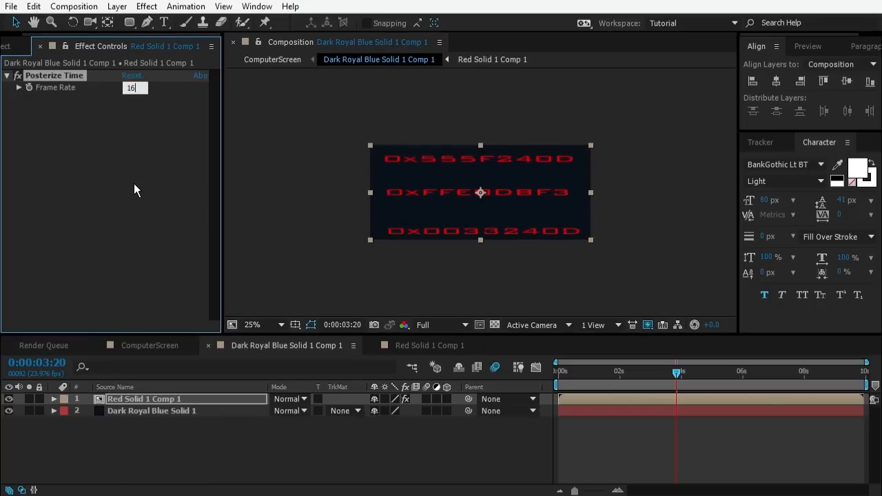
text(16)
key(Return)
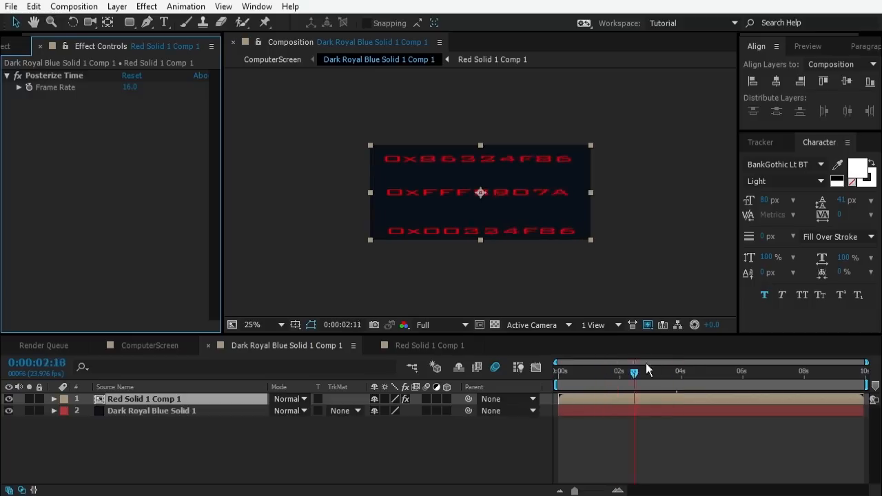
click(667, 370)
drag(640, 371, 559, 370)
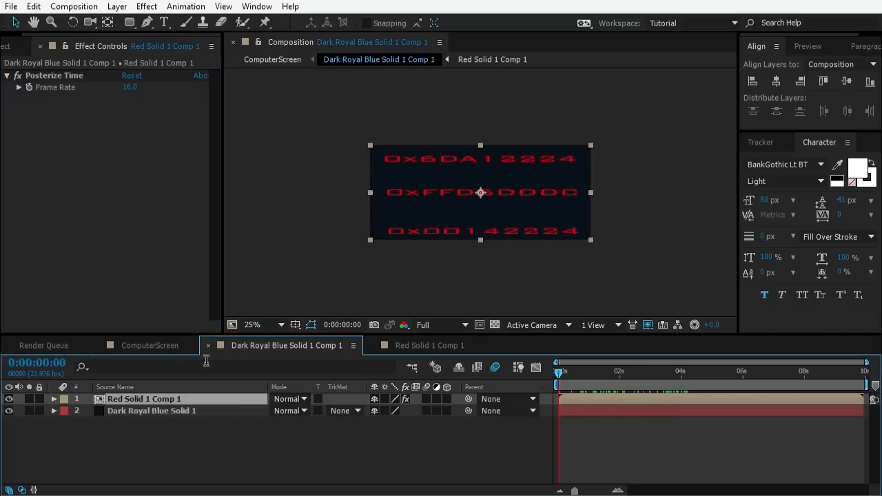
- Play back the ComputerScreen composition with the numbers screen in place and move to 0:00:02:16
click(147, 345)
key(space)
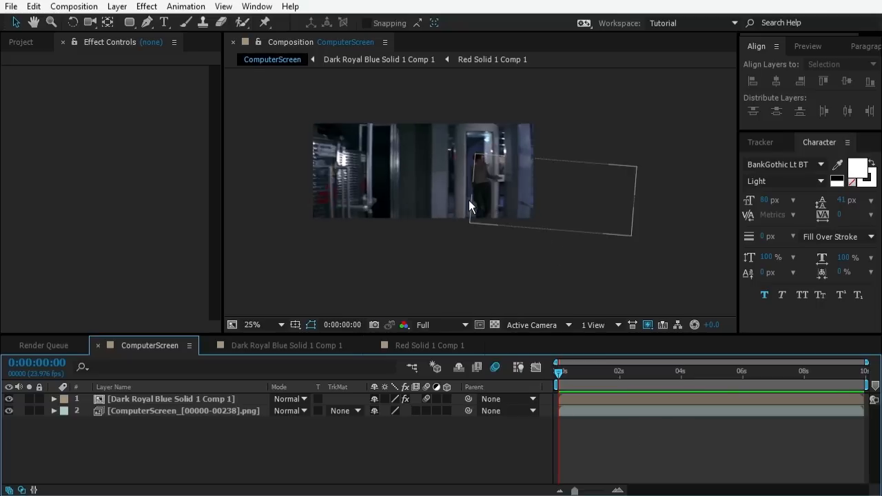
scroll(469, 205, up, 3)
scroll(591, 256, down, 1)
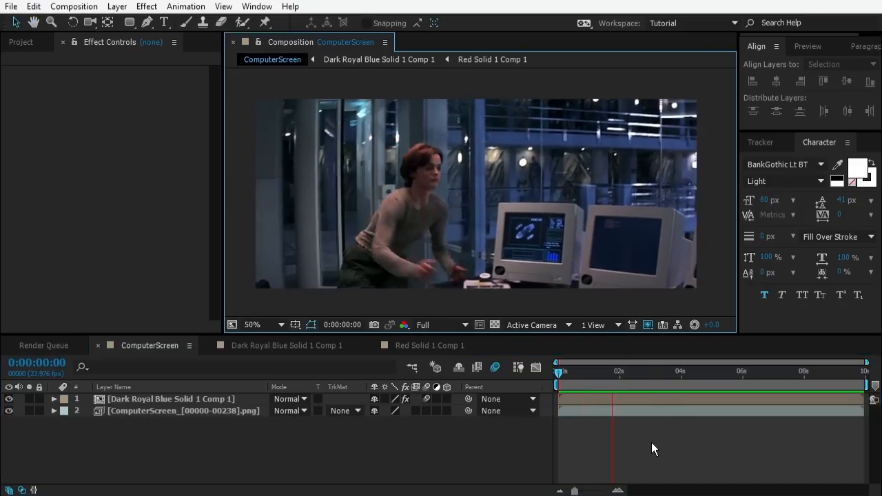
click(666, 373)
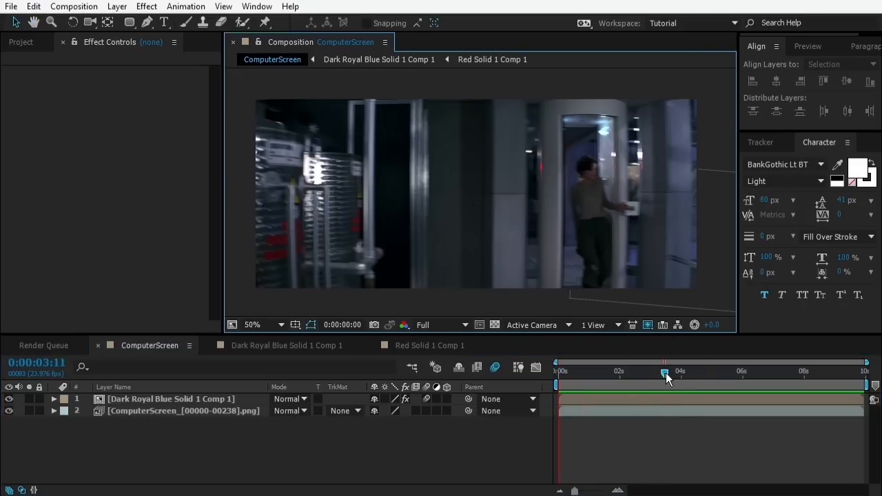
drag(666, 373, 640, 373)
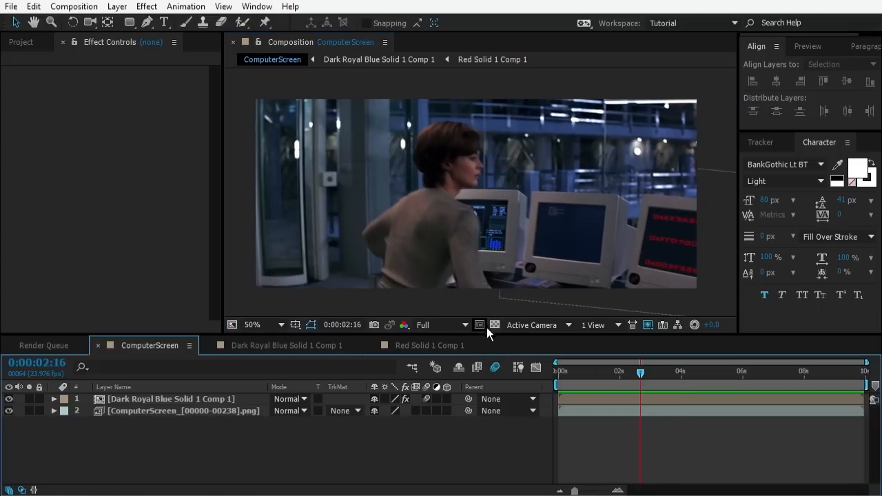
- Compare the ComputerScreen composition with motion blur off and on, and preview the monitor shot up to 0:00:05:00
click(494, 368)
click(496, 367)
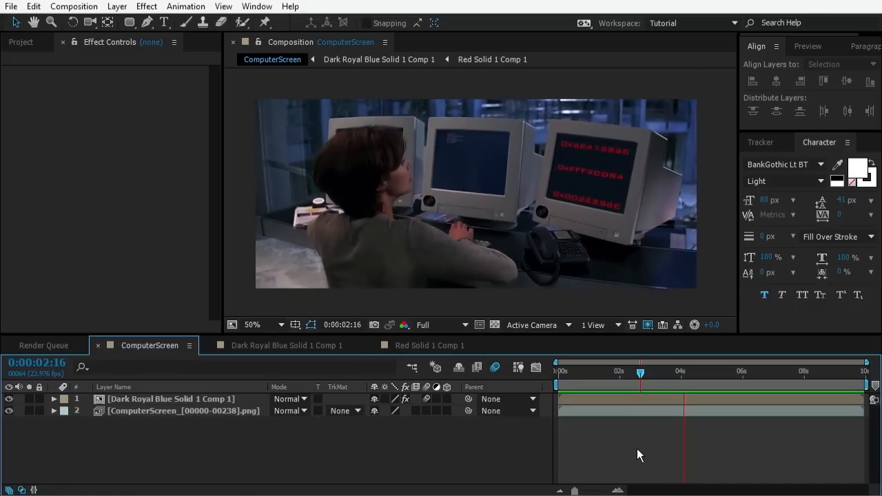
key(space)
drag(709, 375, 713, 374)
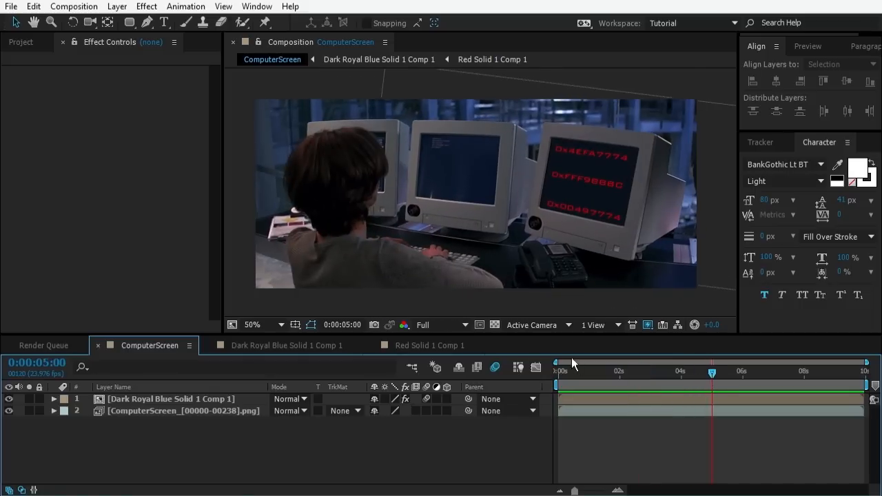
- Review the nested Dark Royal Blue Solid 1 Comp 1 and Red Solid 1 Comp 1, and return to ComputerScreen for playback
click(210, 402)
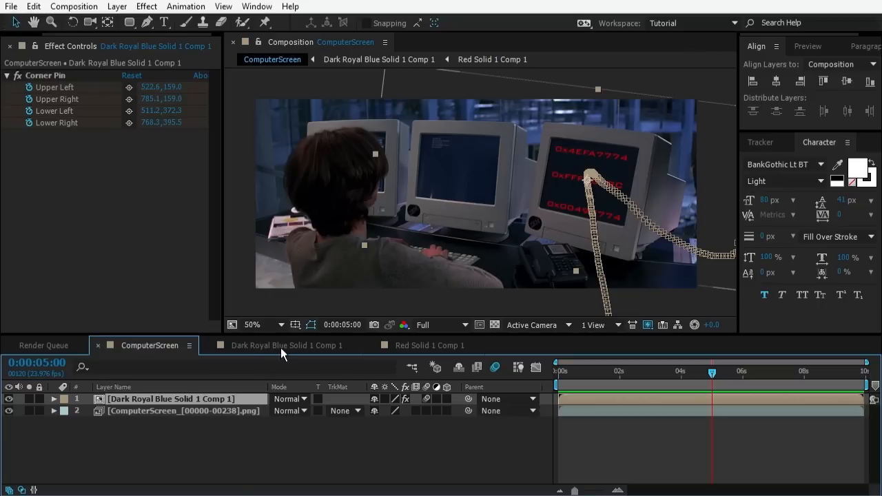
click(281, 347)
click(249, 446)
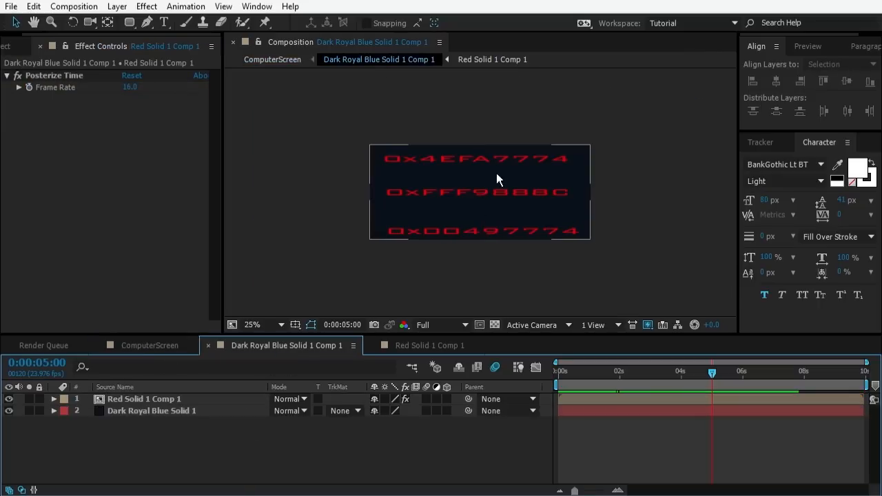
click(430, 346)
scroll(559, 200, down, 3)
scroll(557, 200, up, 3)
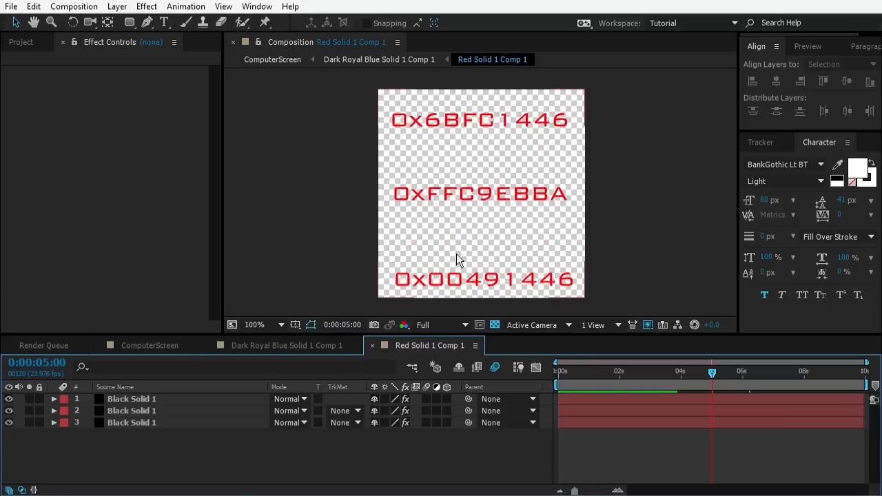
click(166, 346)
key(space)
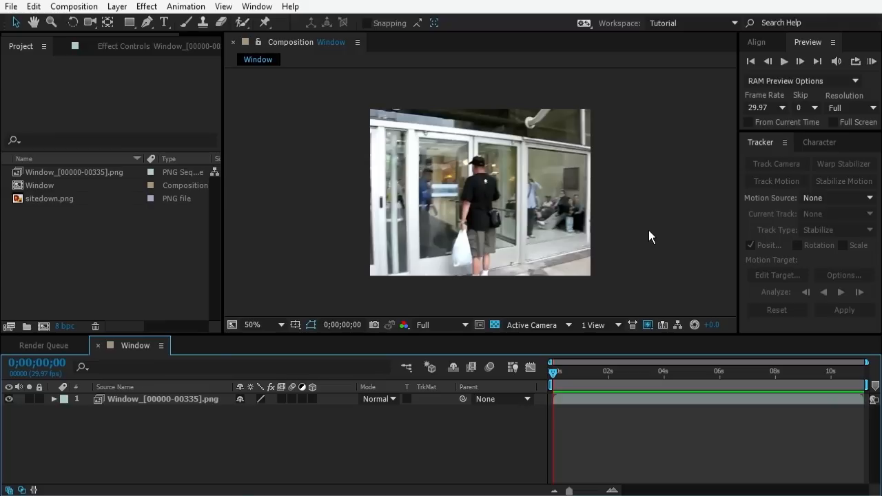
key(space)
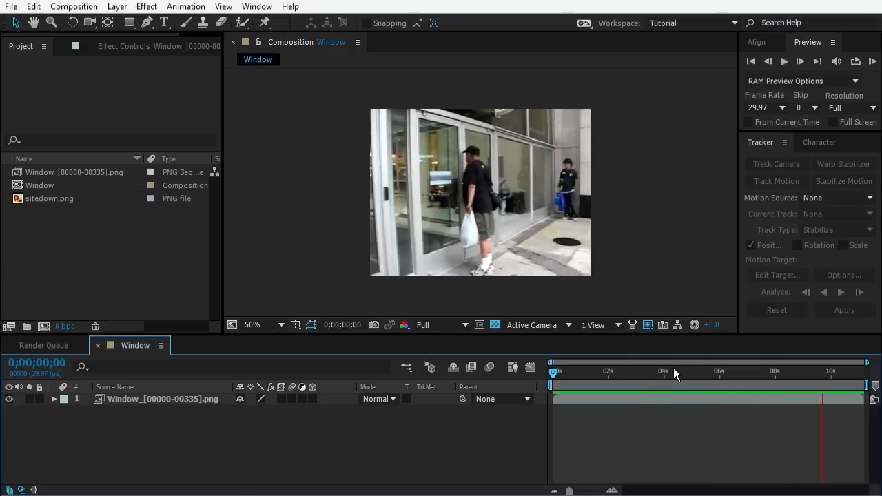
click(450, 167)
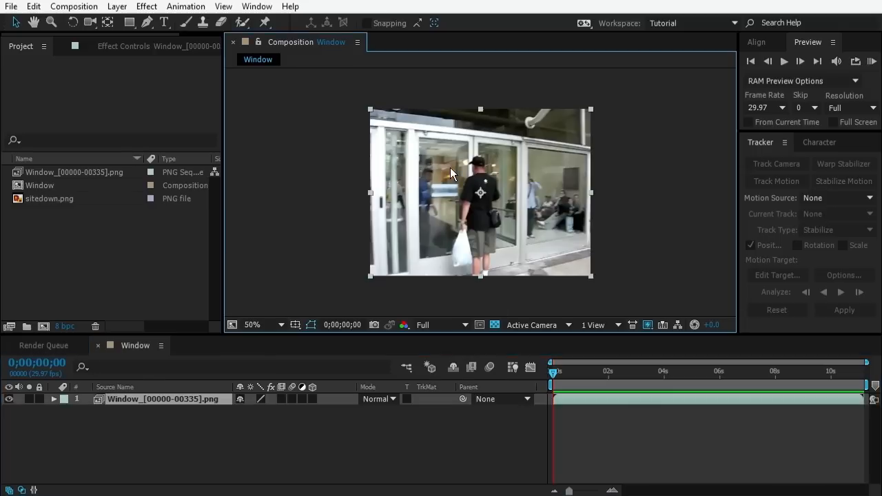
click(186, 6)
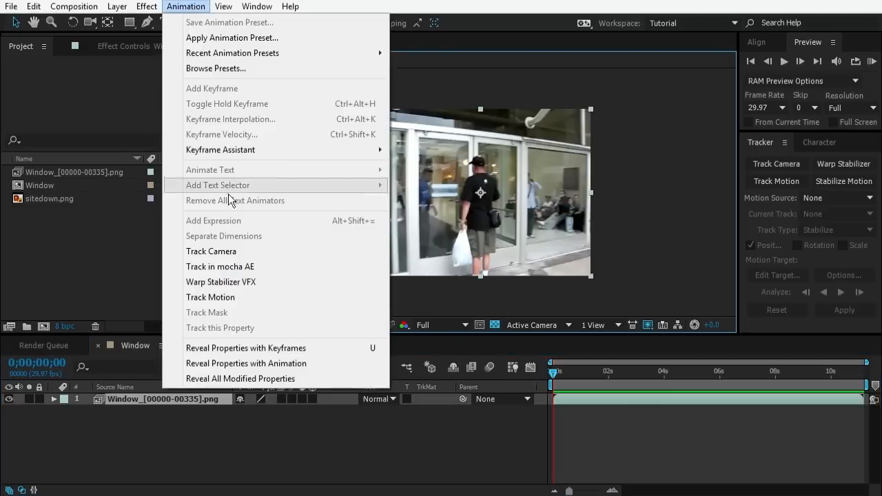
click(230, 251)
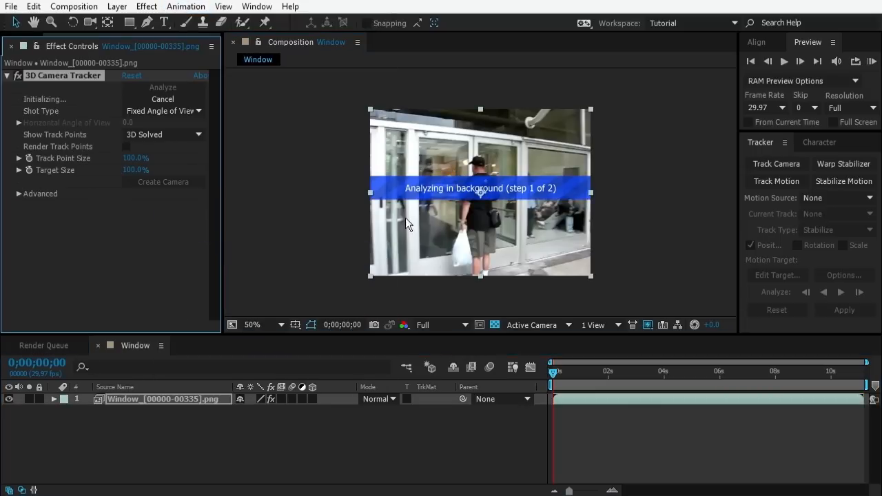
click(19, 195)
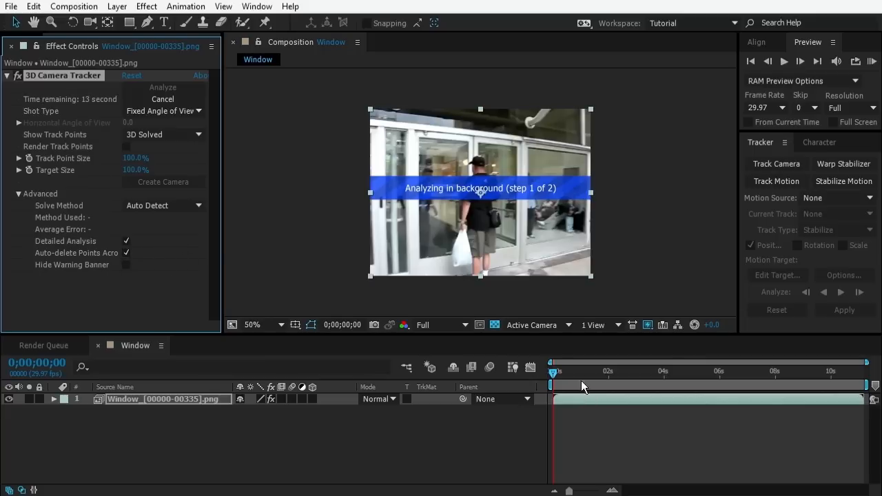
drag(581, 381, 554, 372)
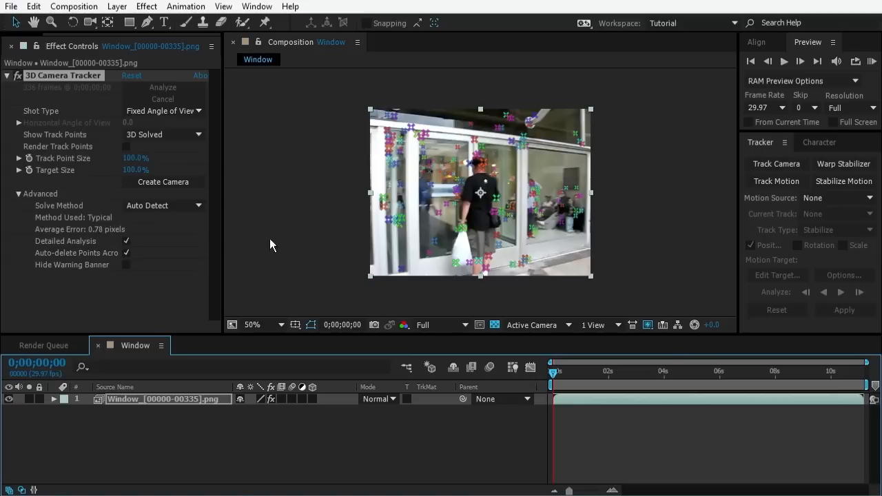
- Scrub through the Window shot to examine the solved track points and the target's orientation on the glass
drag(562, 373, 576, 390)
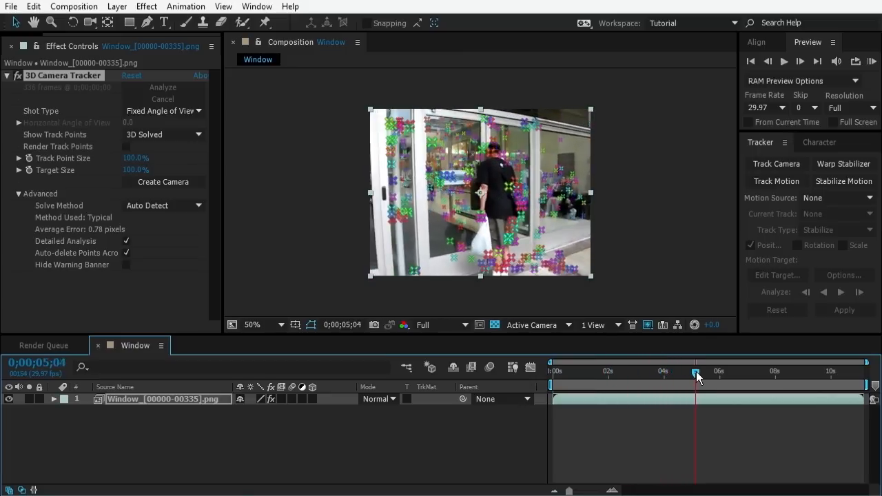
drag(718, 375, 659, 372)
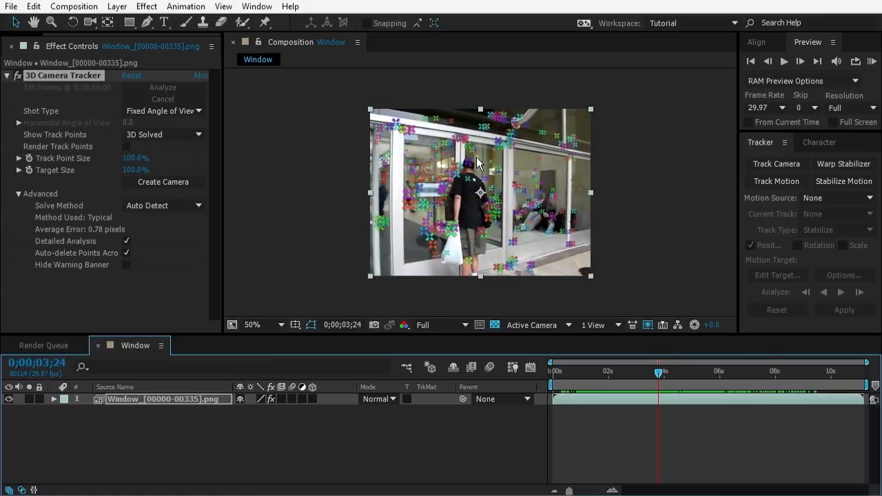
drag(683, 371, 729, 372)
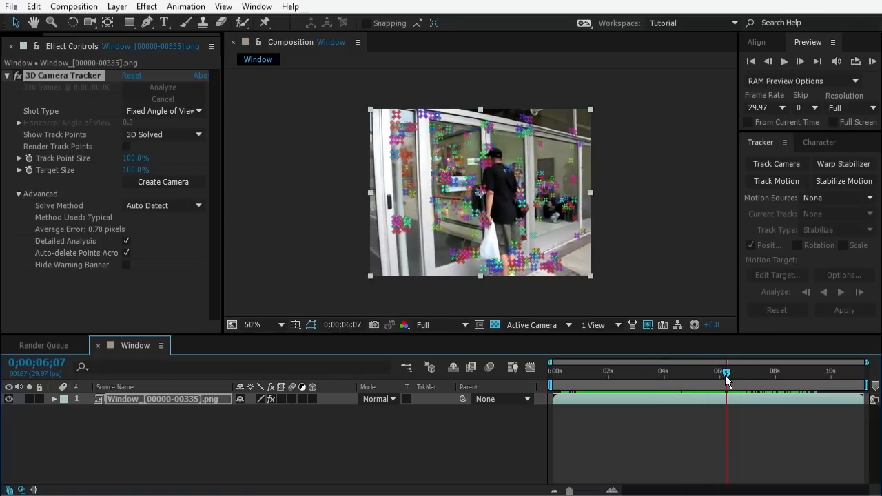
drag(728, 378, 679, 372)
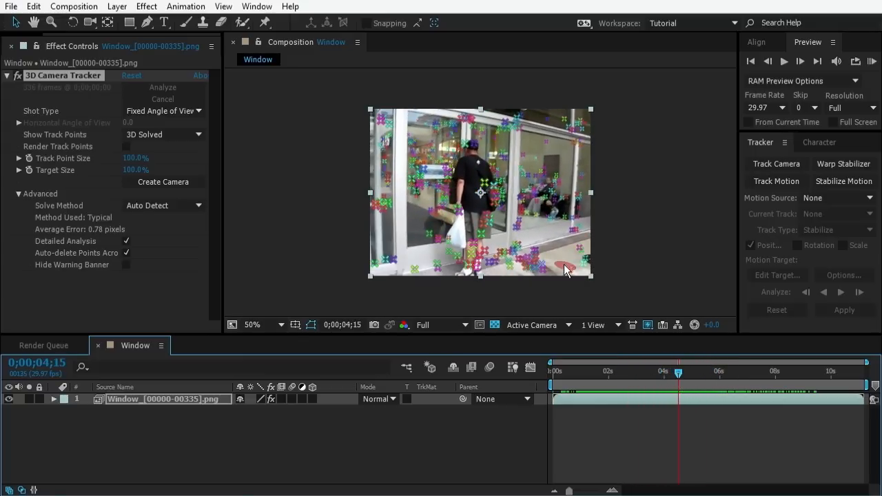
- Set the 3D Camera Tracker's target size to 357% and inspect the target on the windows at 100% zoom
drag(131, 158, 172, 157)
key(ctrl+z)
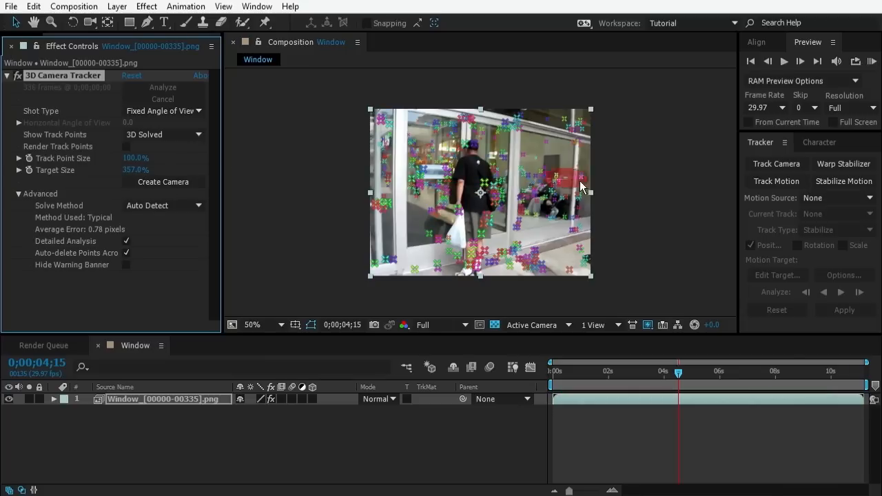
scroll(581, 185, up, 1)
key(space)
drag(520, 204, 449, 209)
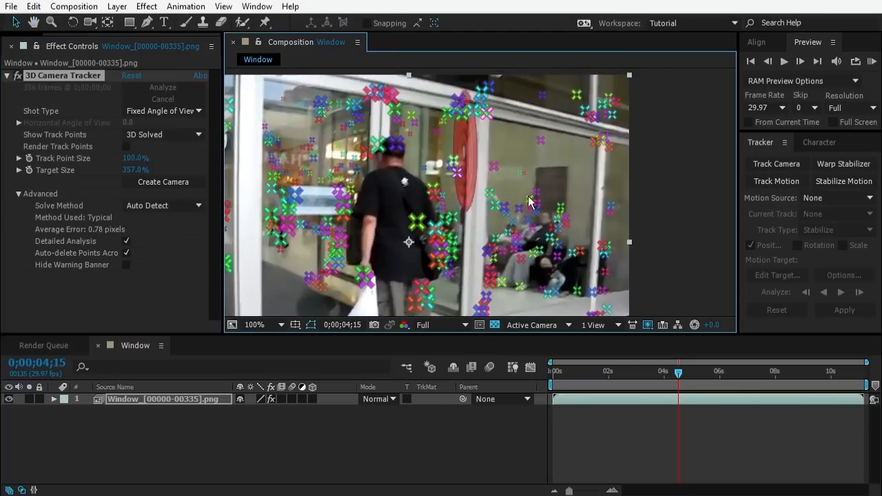
- Go to 0;00;04;06 and check the creation options for a single track point on the large window
drag(686, 369, 672, 384)
drag(555, 198, 490, 169)
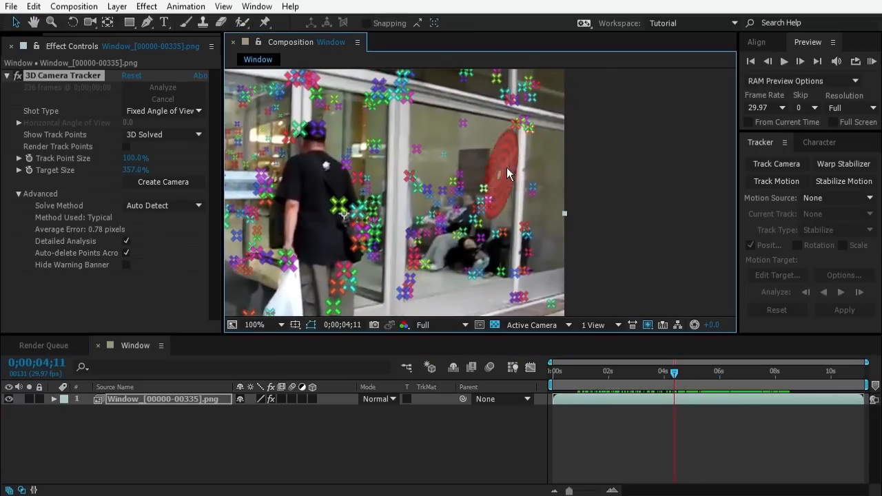
mouse_move(679, 383)
mouse_down()
mouse_move(682, 374)
mouse_move(702, 372)
mouse_move(670, 376)
mouse_up()
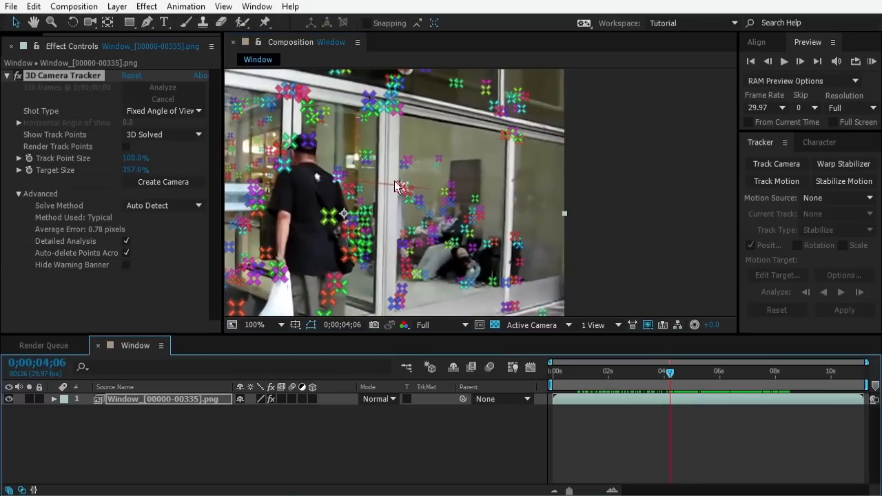
click(410, 158)
right_click(410, 157)
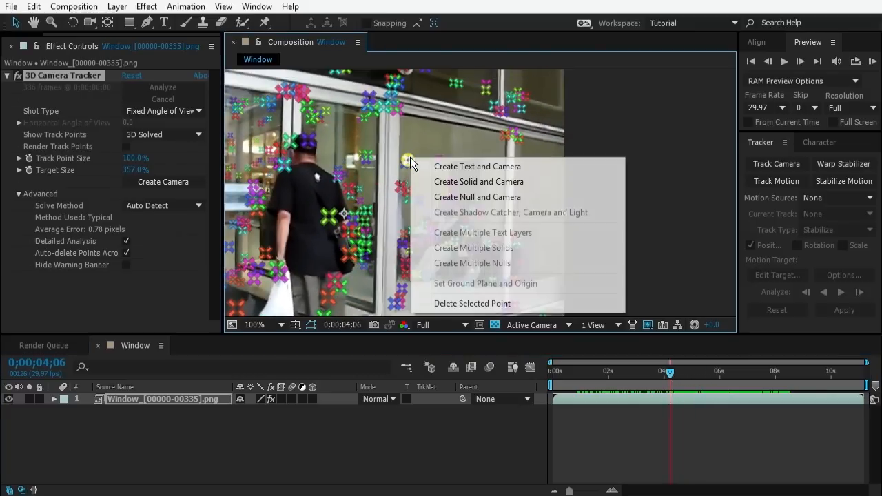
click(697, 452)
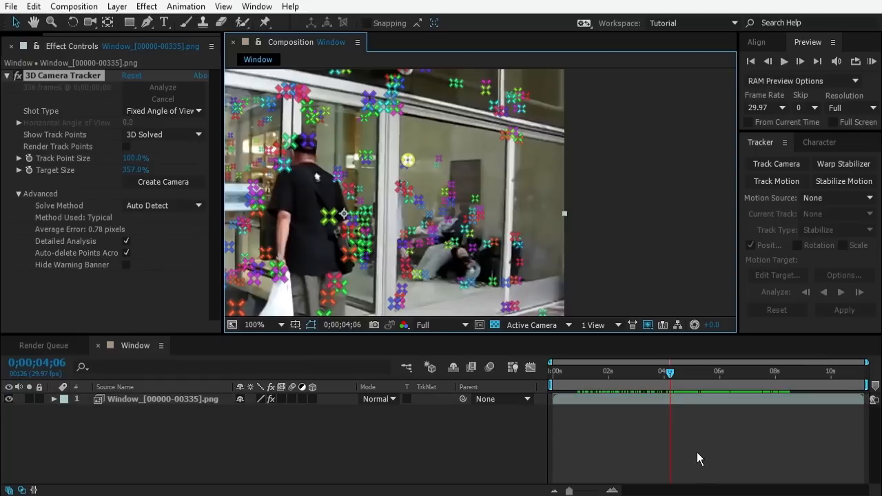
- Create a null and camera from three track points at the upper corners and lower-left corner of the large window
click(96, 76)
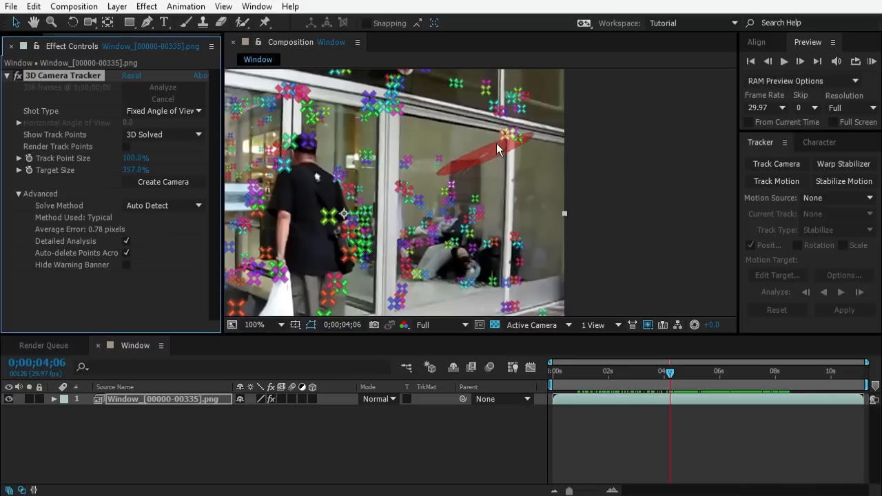
click(502, 137)
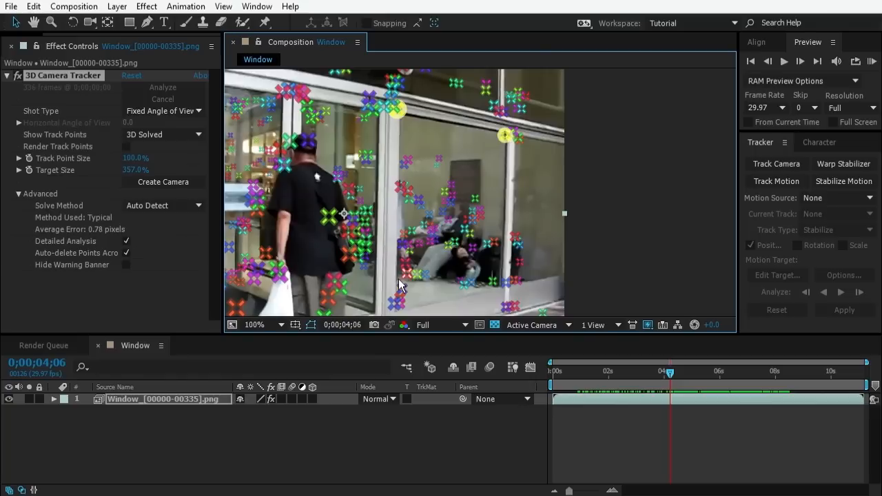
shift+click(393, 305)
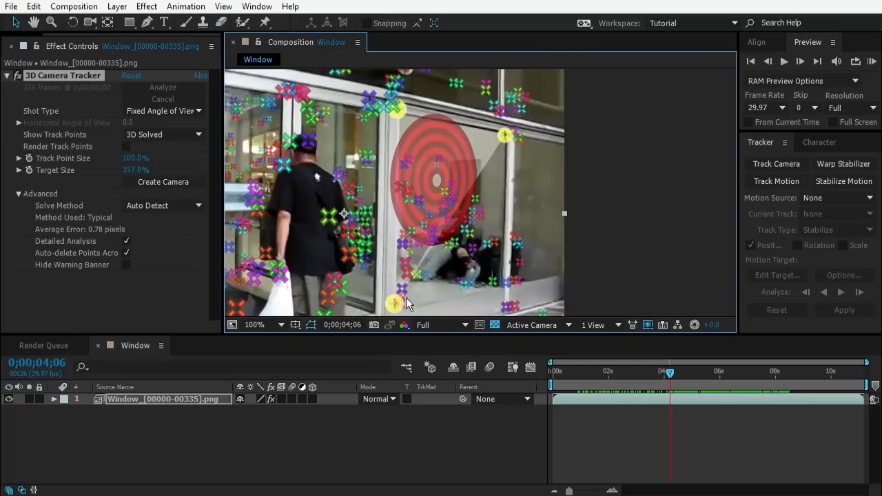
right_click(433, 181)
click(522, 214)
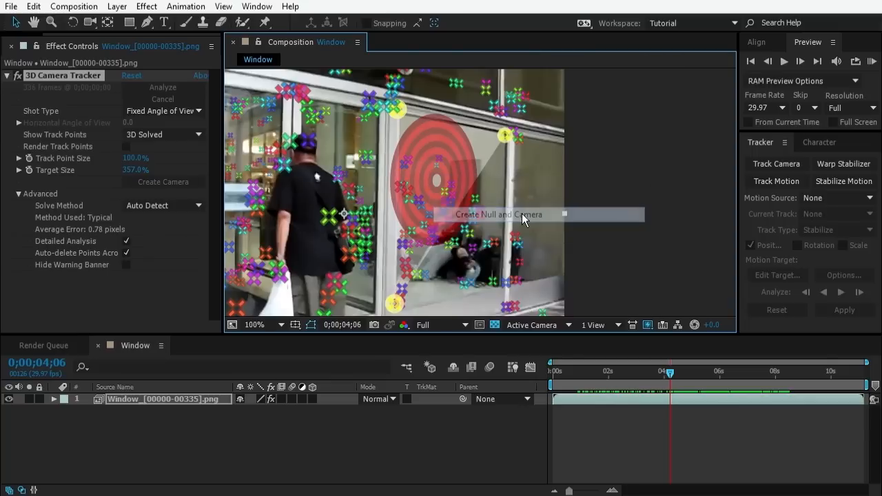
click(217, 476)
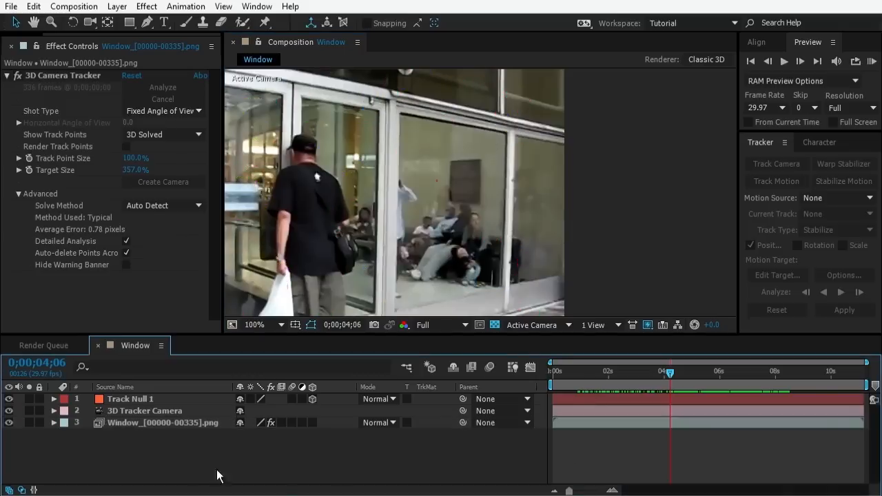
- Reveal the position and orientation keyframes of the 3D Tracker Camera layer
click(130, 409)
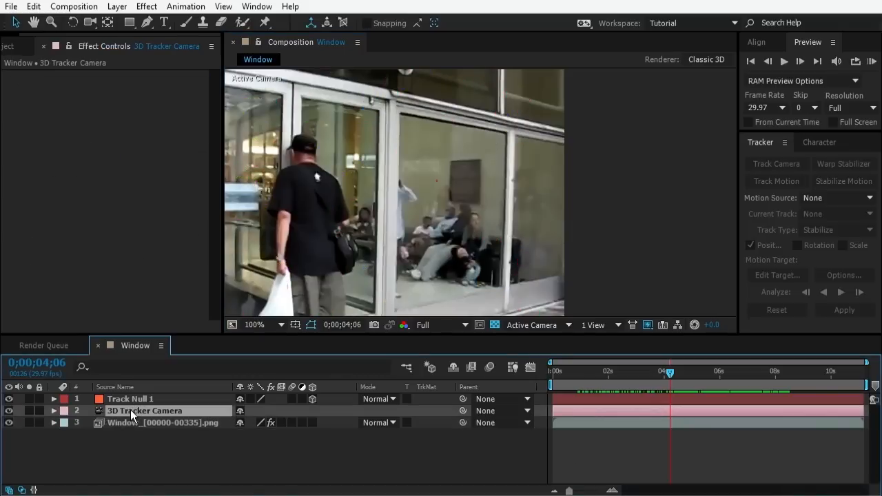
click(135, 399)
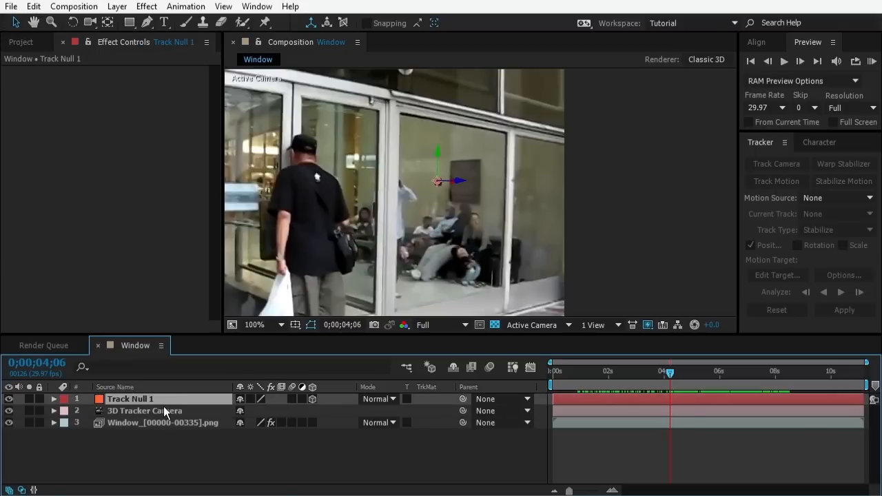
click(158, 410)
key(u)
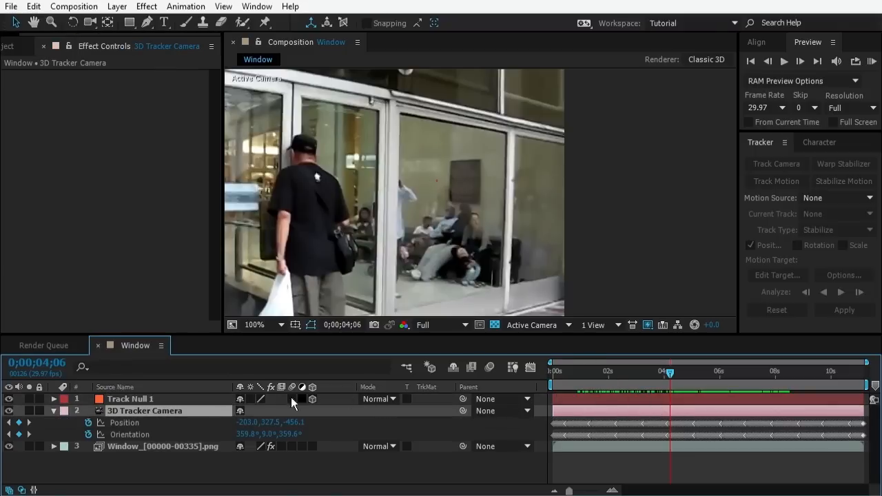
- Inspect the tracked camera's motion path in 4 Views while scrubbing to 0;00;02;06, and return to 1 View
click(597, 325)
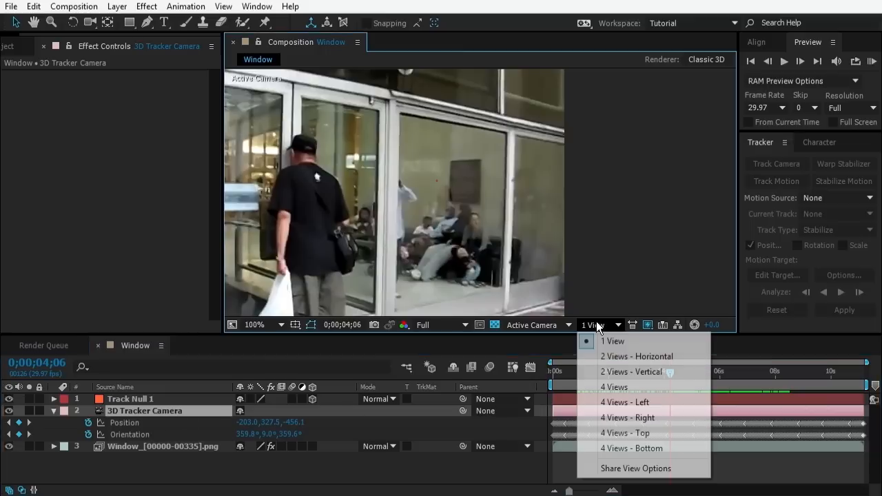
click(631, 387)
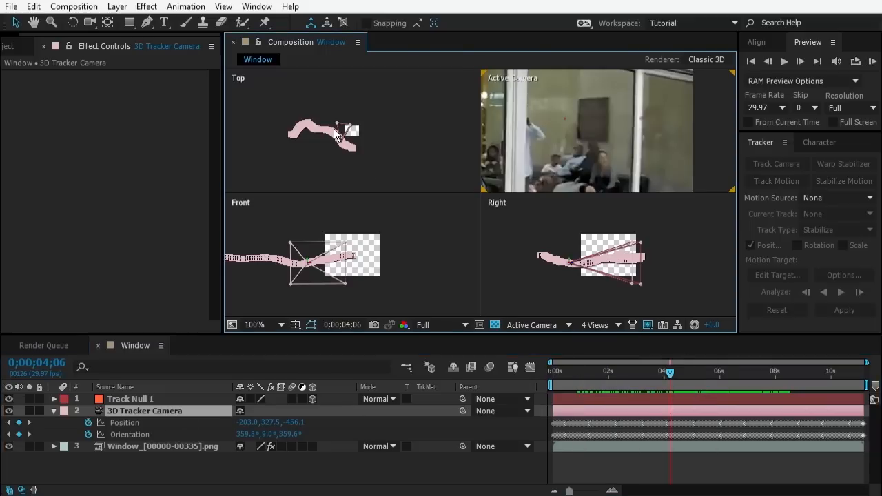
mouse_move(618, 376)
mouse_down()
mouse_move(826, 373)
mouse_move(612, 383)
mouse_up()
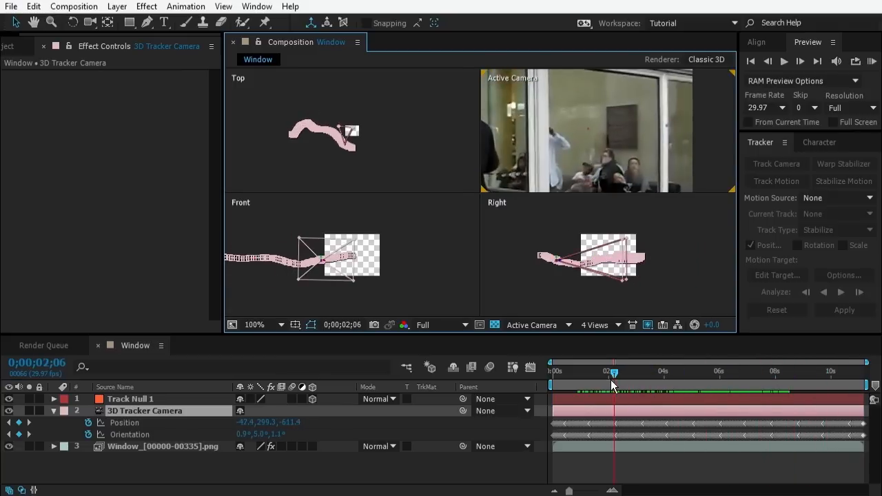
click(597, 325)
click(606, 341)
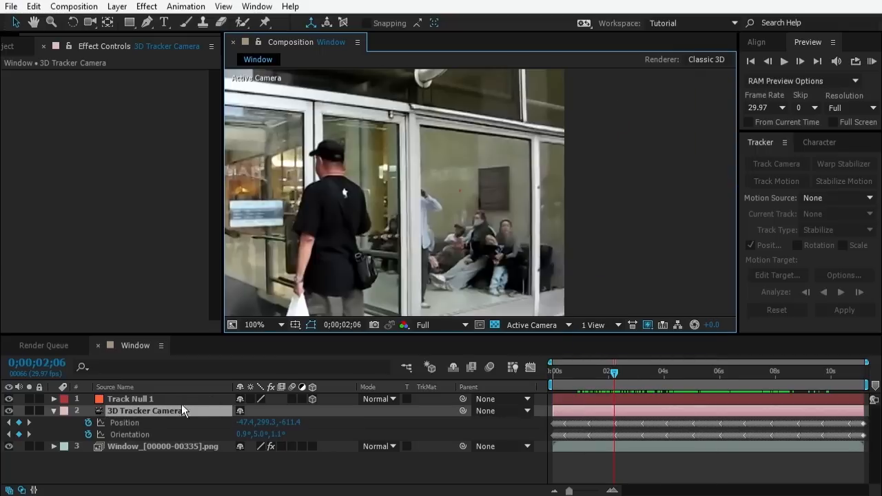
- Select Track Null 1 and scrub from the first frame to 0;00;06;00 to check how it follows the window
click(148, 400)
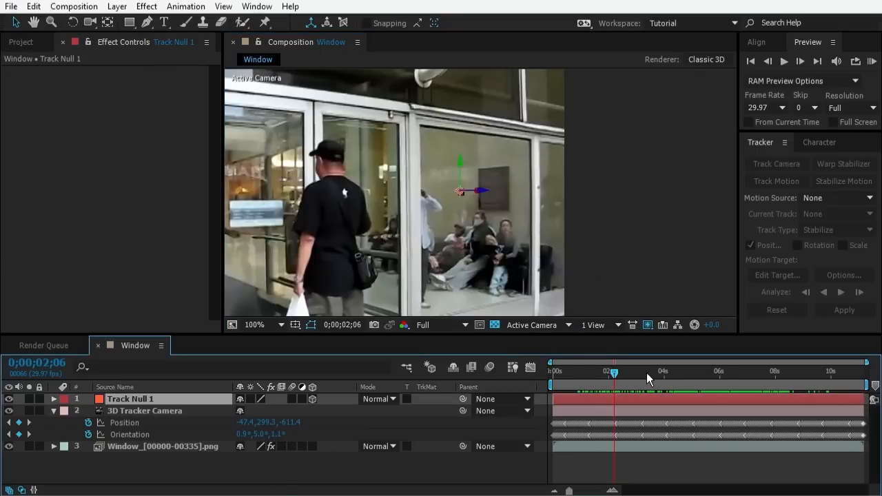
drag(647, 373, 544, 383)
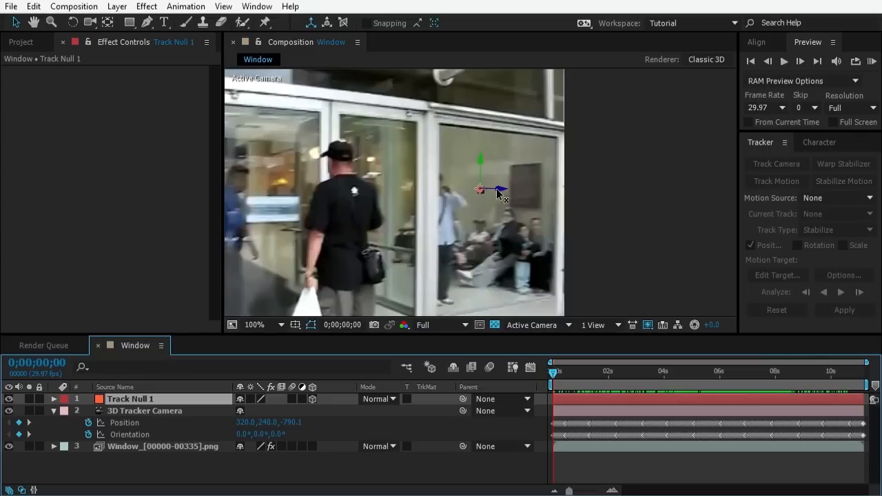
drag(561, 375, 680, 392)
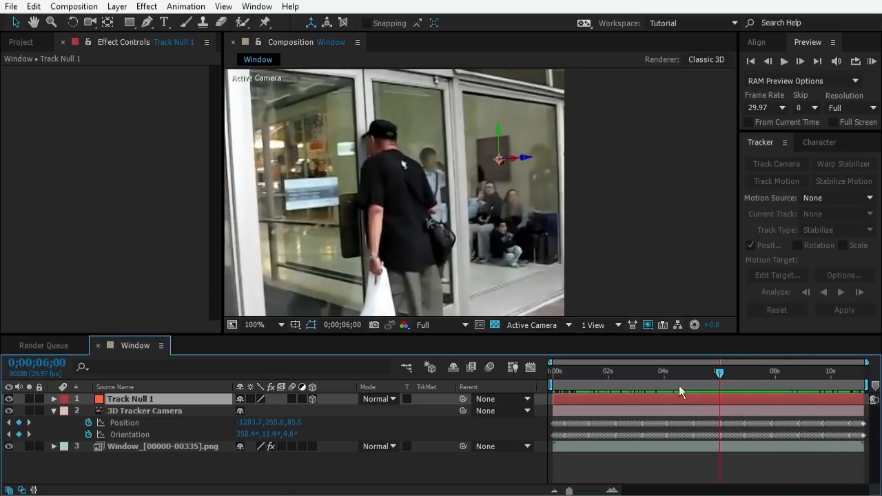
- Create a 3D text layer reading TEST and parent it to Track Null 1, snapping it to the null's position
right_click(186, 473)
mouse_move(313, 320)
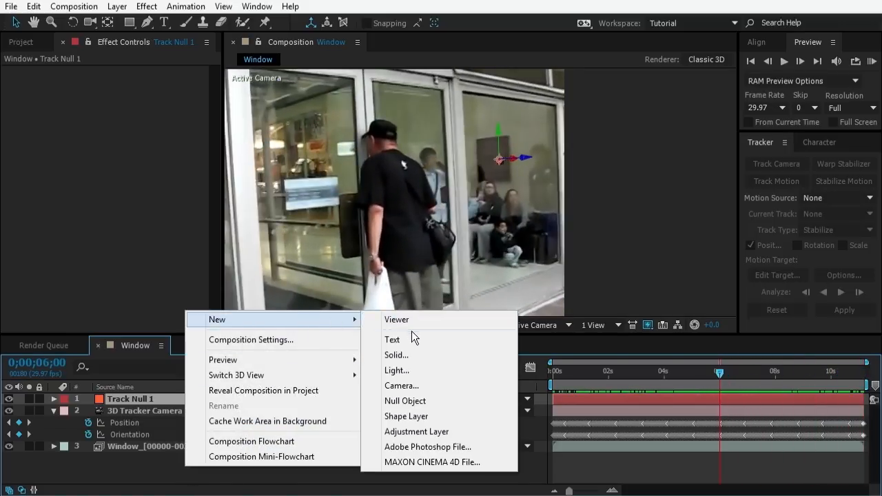
click(414, 338)
text(TEST)
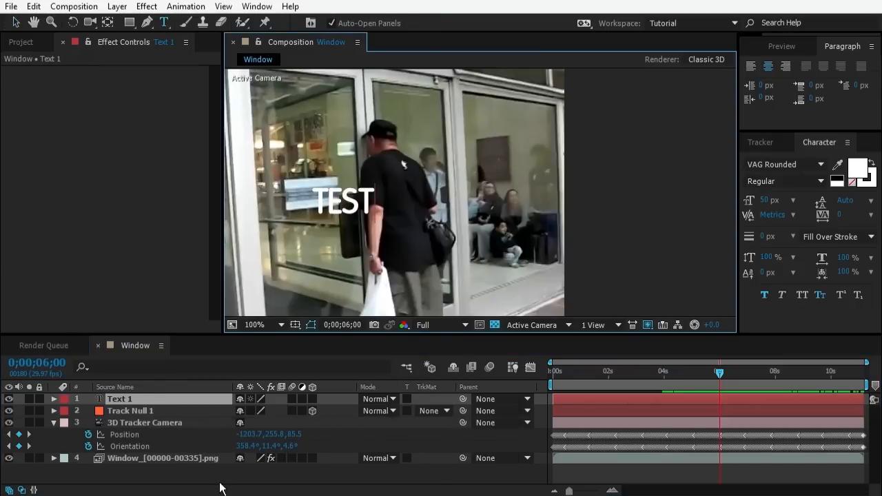
click(230, 474)
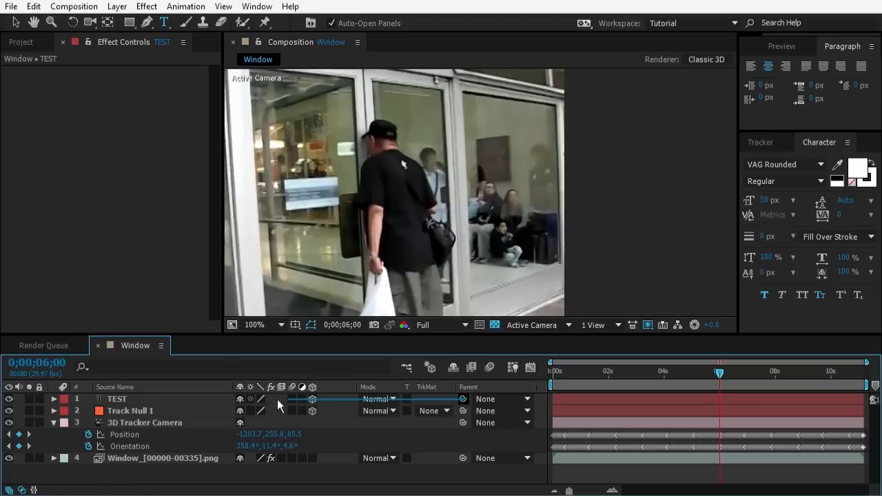
drag(277, 399, 135, 409)
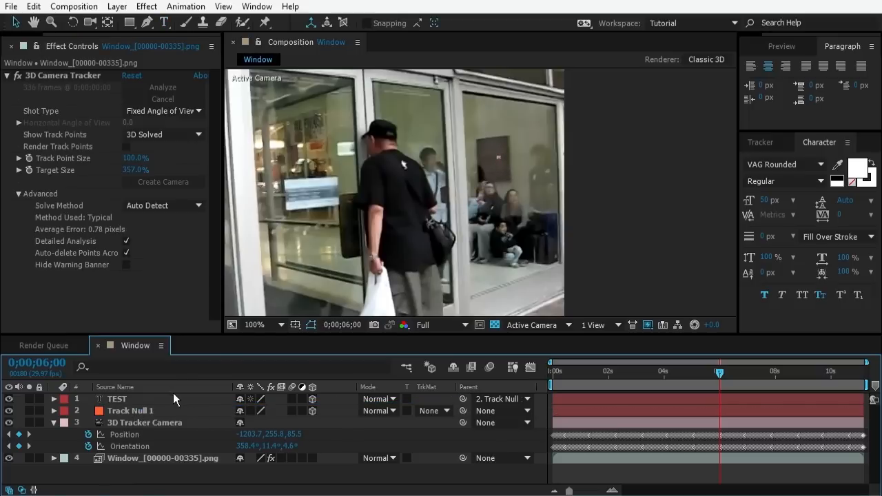
- Scale the TEST text to 959% and shift it sideways along the window glass
click(116, 400)
key(s)
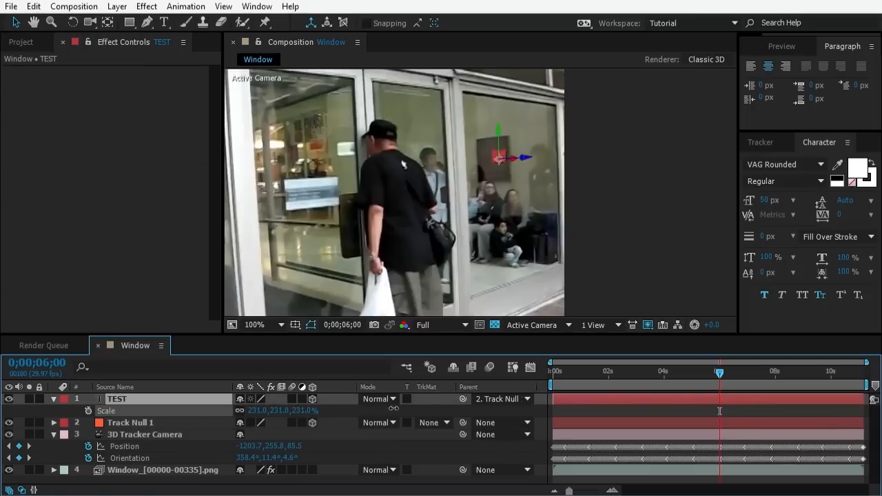
key(Return)
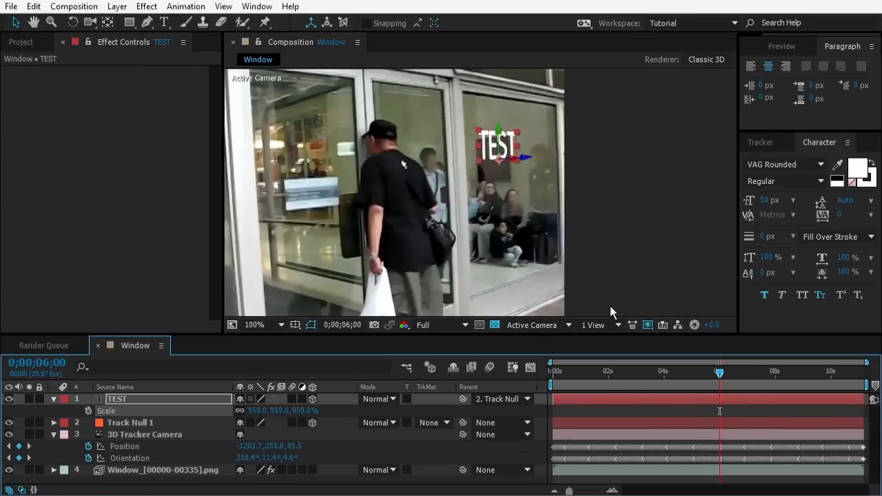
drag(512, 162, 549, 159)
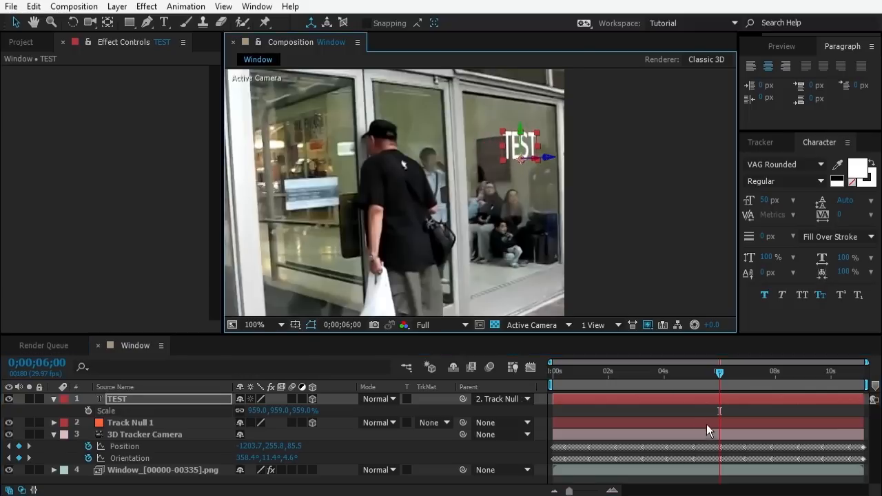
- Scrub the whole shot from the first frame to 0;00;11;05 to check that the TEST text sticks to the glass
drag(683, 372, 552, 370)
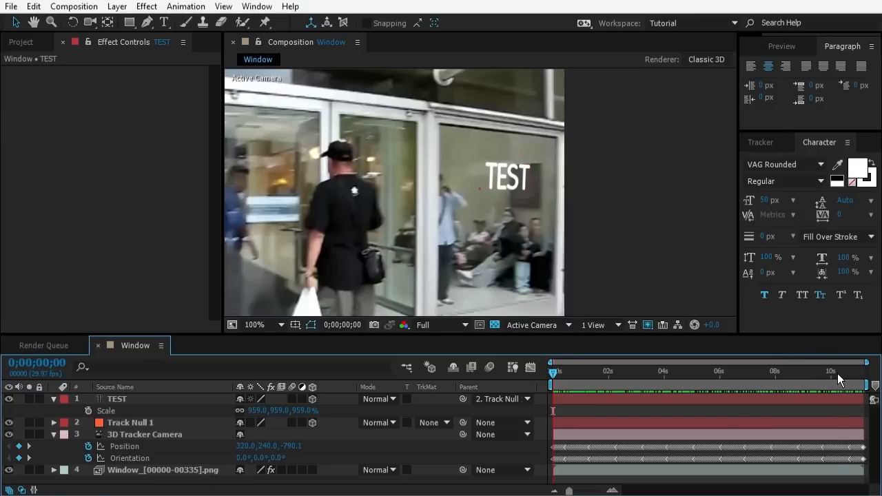
drag(837, 374, 849, 371)
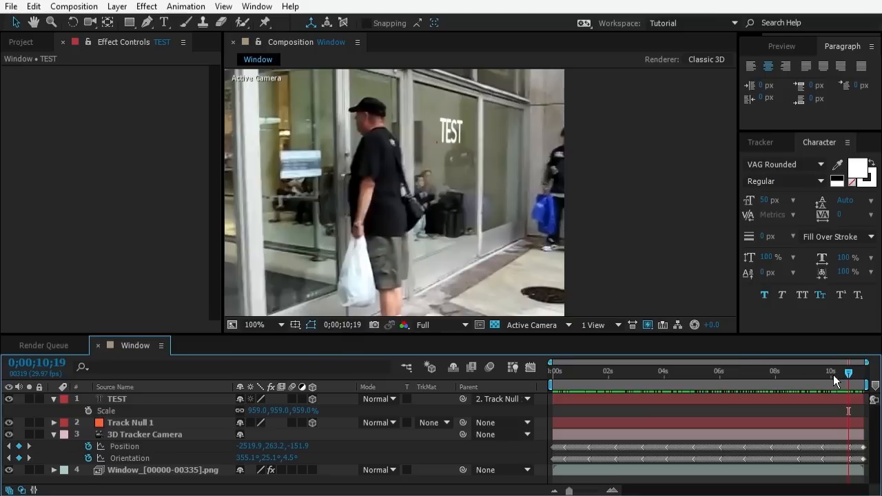
drag(833, 374, 869, 376)
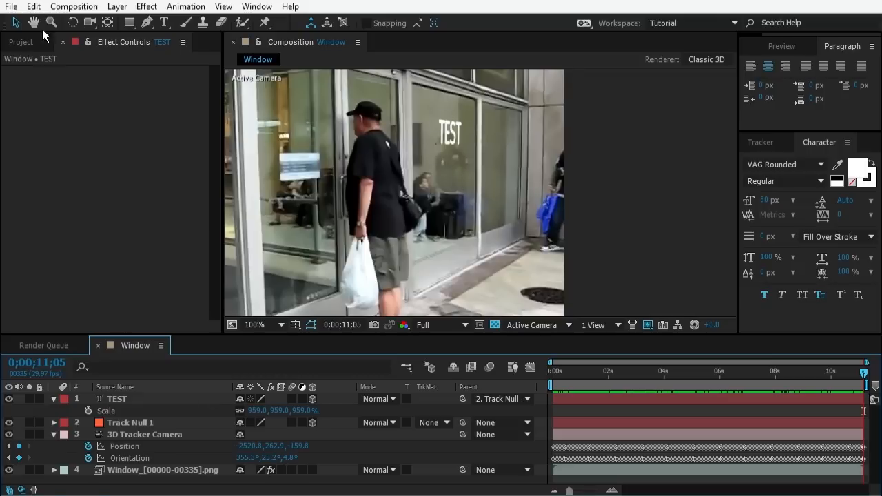
- Change the TEST text to read Site Down and add sitedown.png to the composition over the window
click(117, 399)
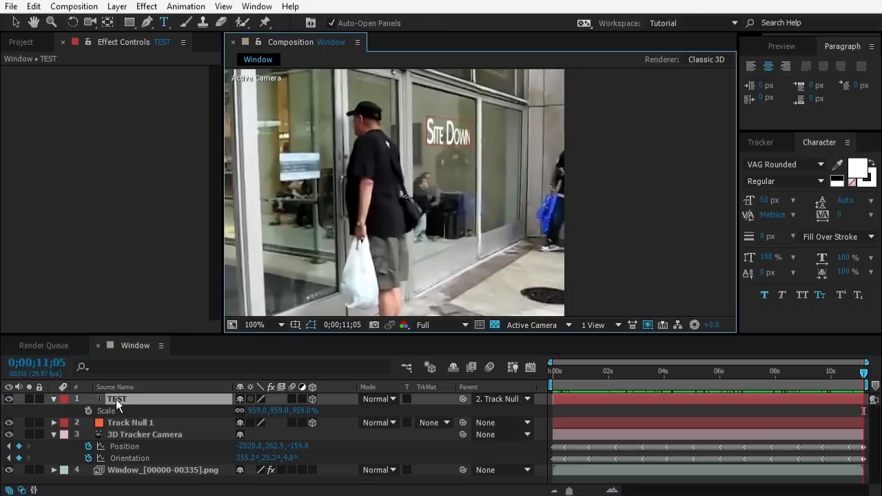
click(21, 43)
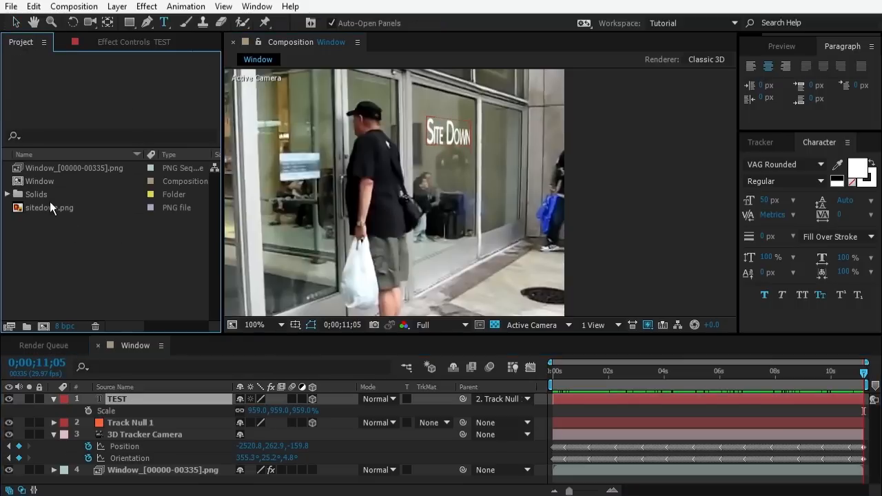
drag(49, 202, 443, 160)
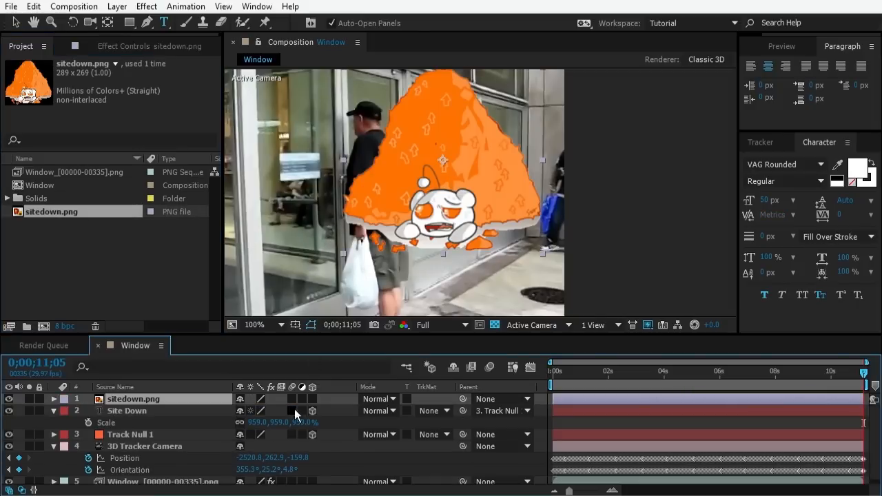
- Make sitedown.png a 3D layer parented and snapped to Track Null 1, and scale it to 347%
click(313, 399)
drag(464, 398, 134, 434)
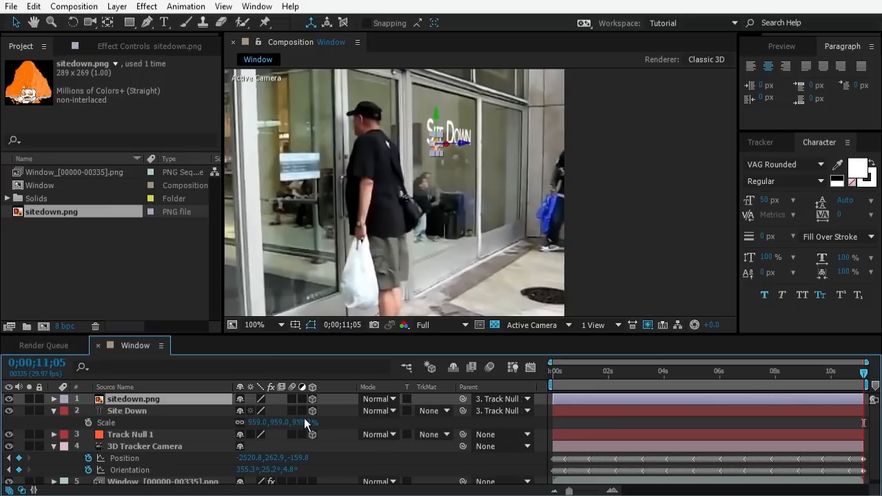
key(s)
drag(306, 412, 376, 404)
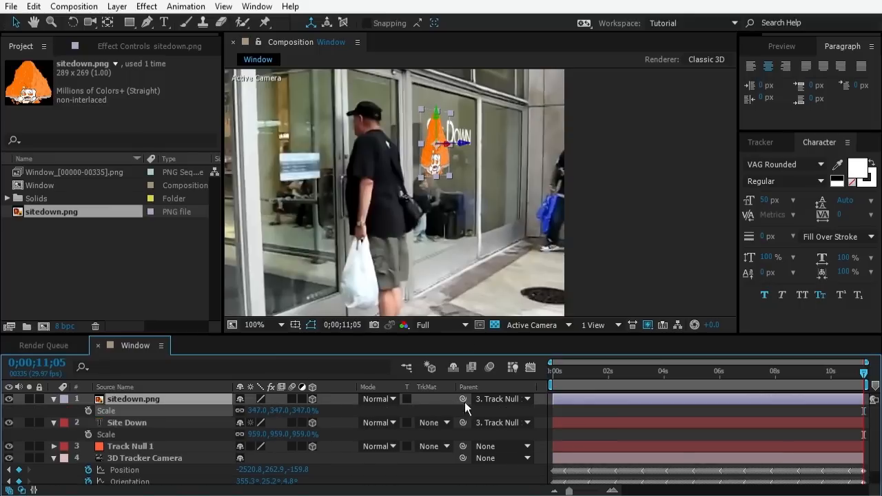
- Move the sitedown.png logo sideways to center it on the text, and lower the Site Down text beneath it
click(452, 143)
drag(450, 148, 466, 147)
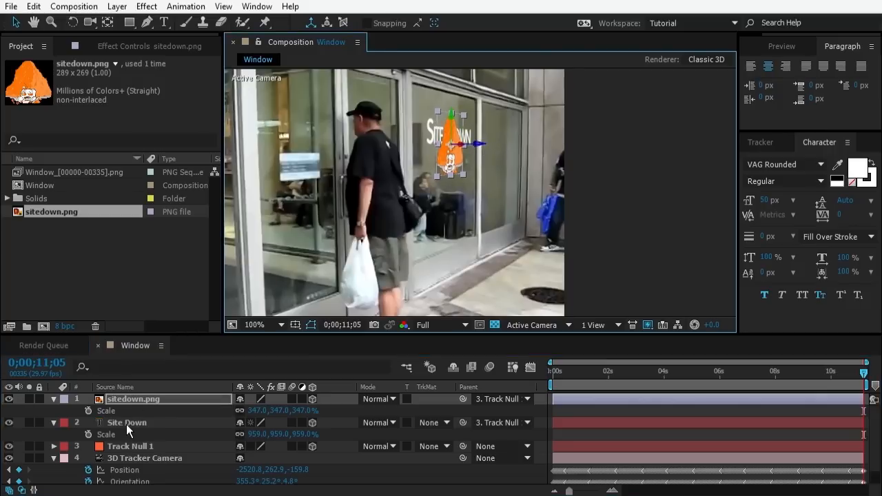
click(128, 424)
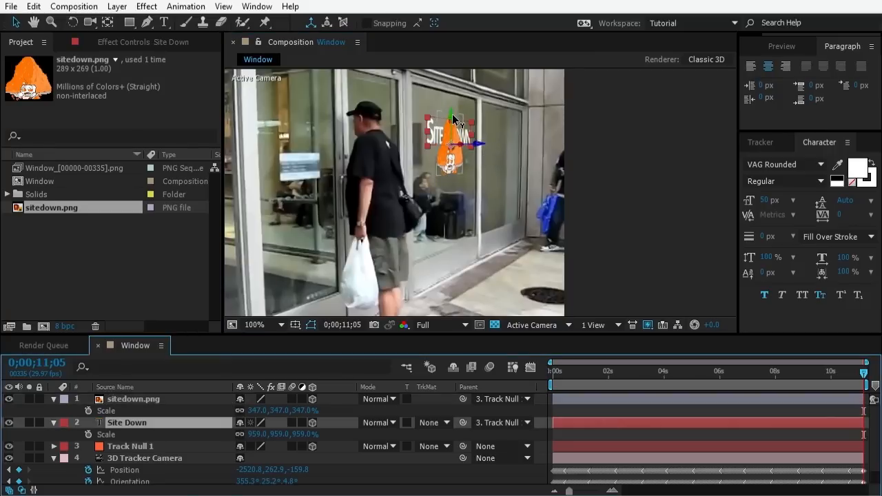
drag(455, 131, 458, 178)
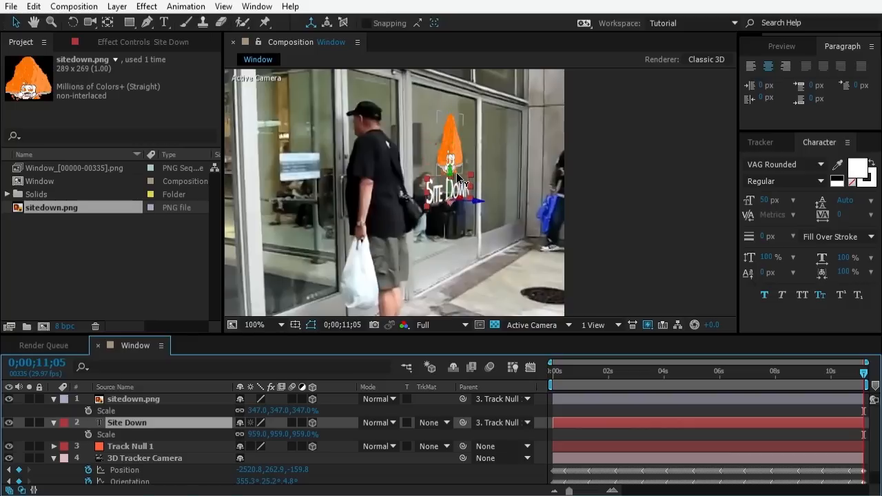
click(706, 432)
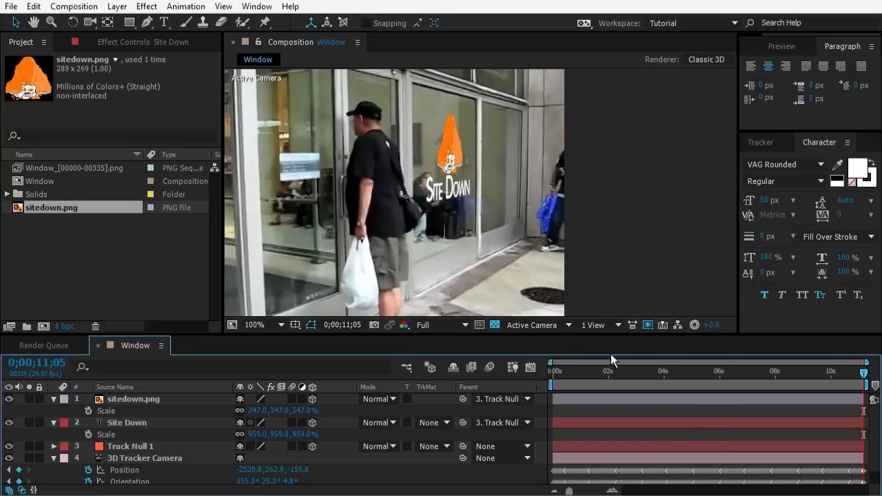
- Go to 0;00;03;17 and set the blending mode of both sitedown.png and the Site Down text to Screen
drag(831, 376, 652, 376)
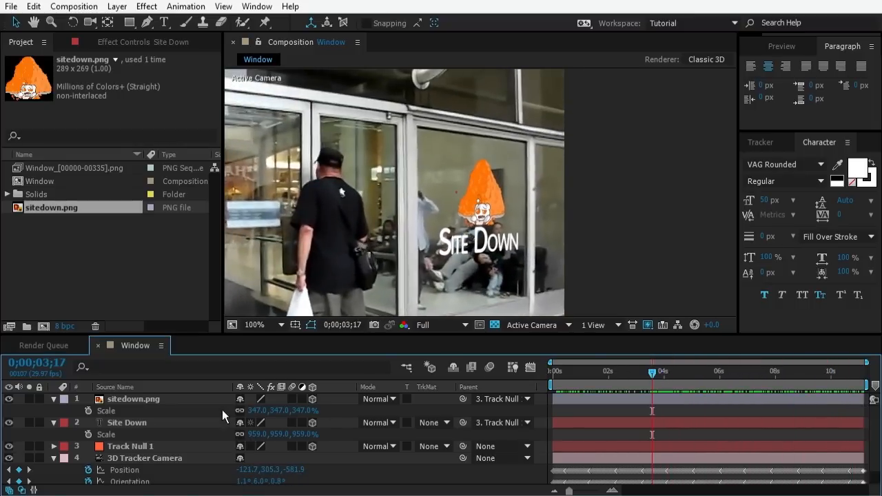
click(144, 399)
click(378, 399)
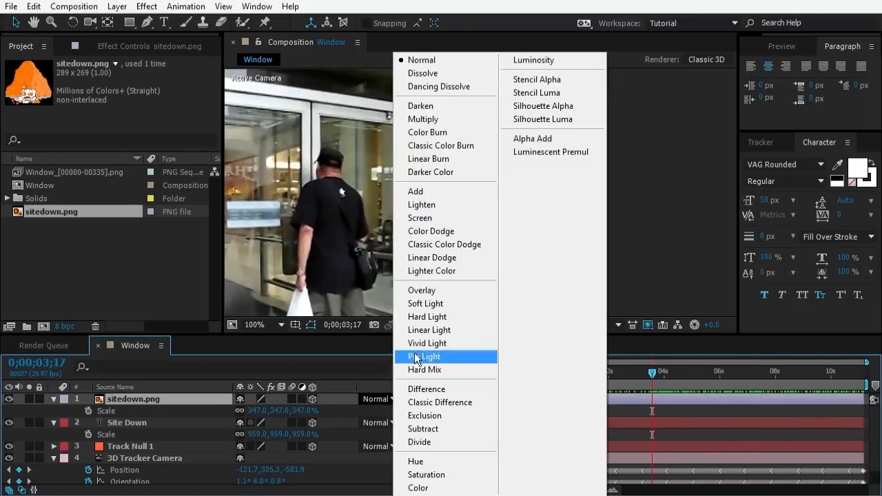
click(430, 213)
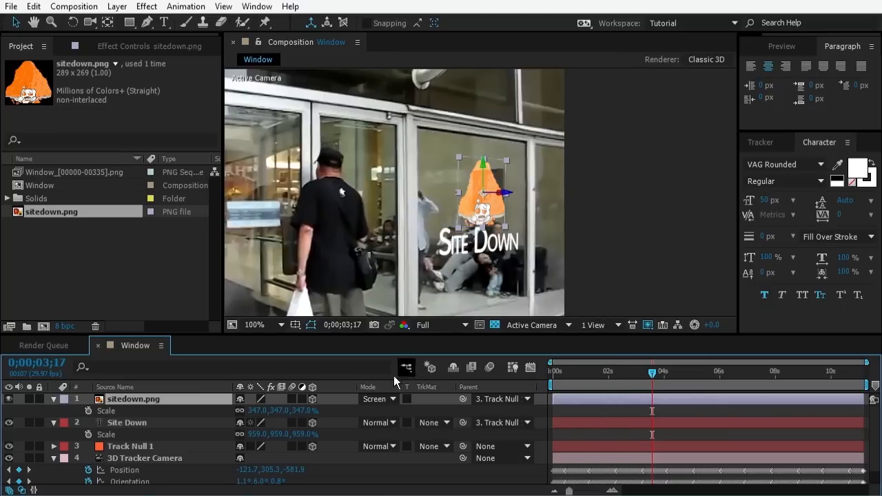
click(380, 423)
click(448, 219)
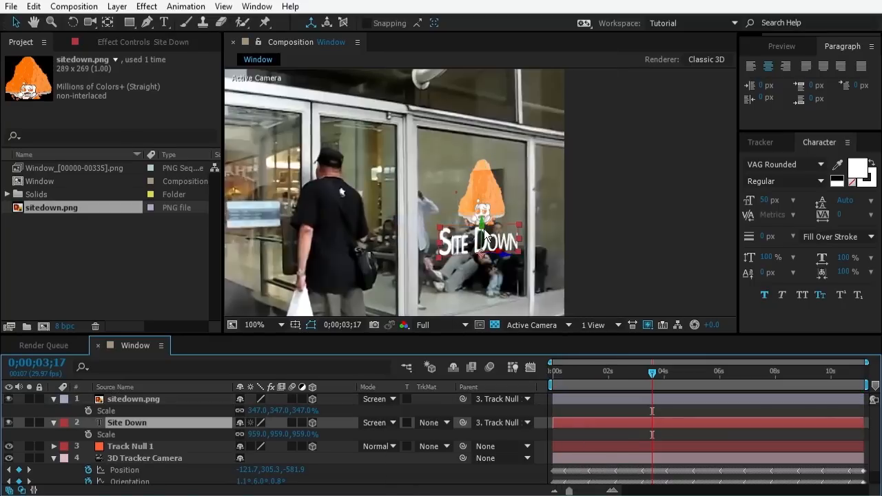
- Apply the Strobe Light effect to the Site Down text and set Strobe to Makes Layer Transparent
key(F3)
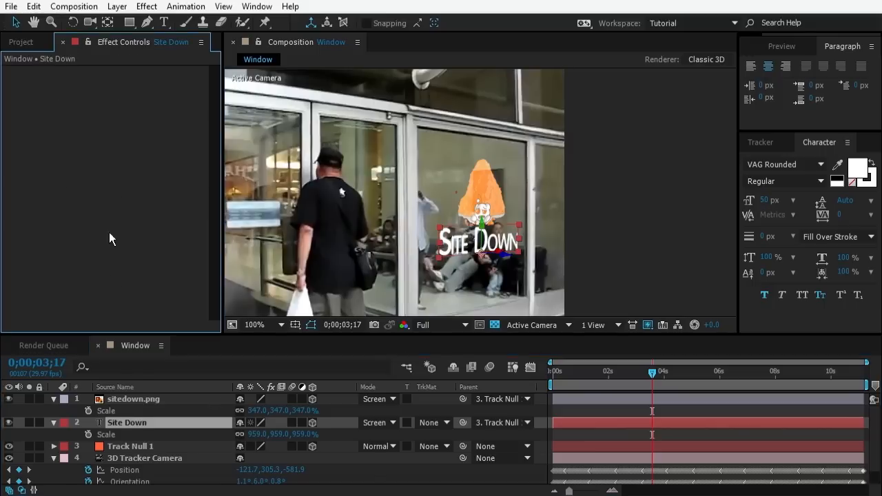
right_click(109, 233)
mouse_move(252, 449)
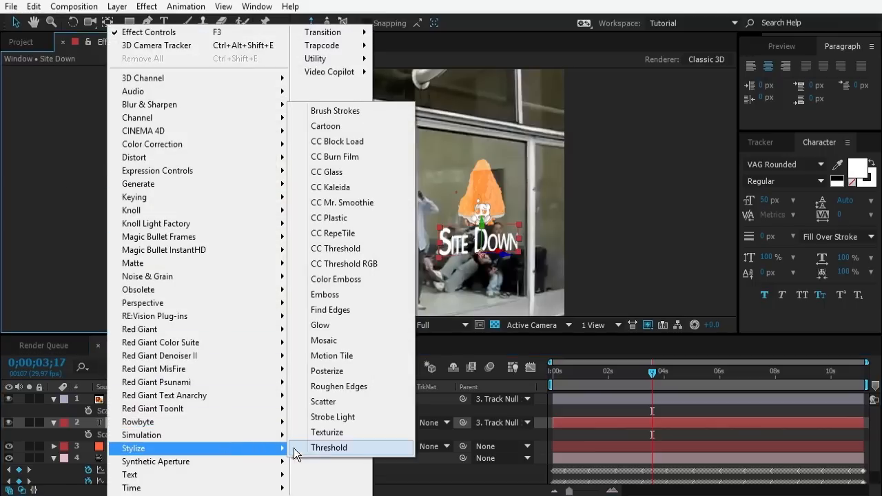
click(342, 417)
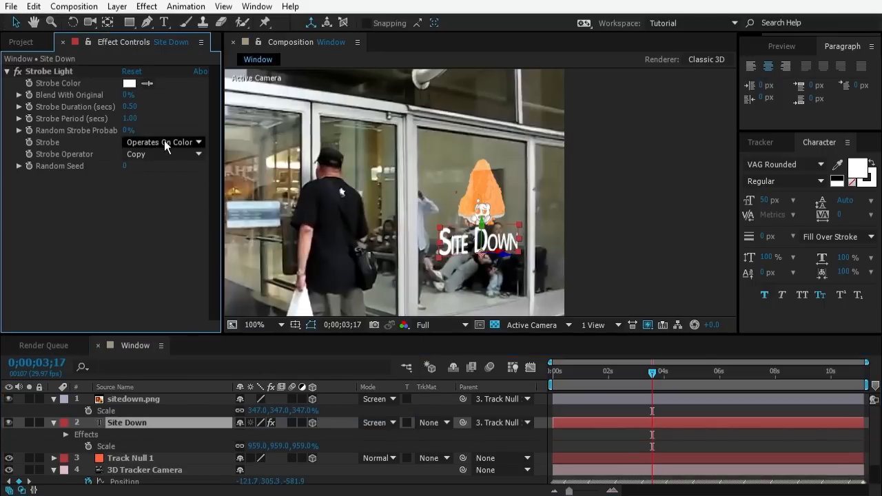
click(164, 141)
click(180, 177)
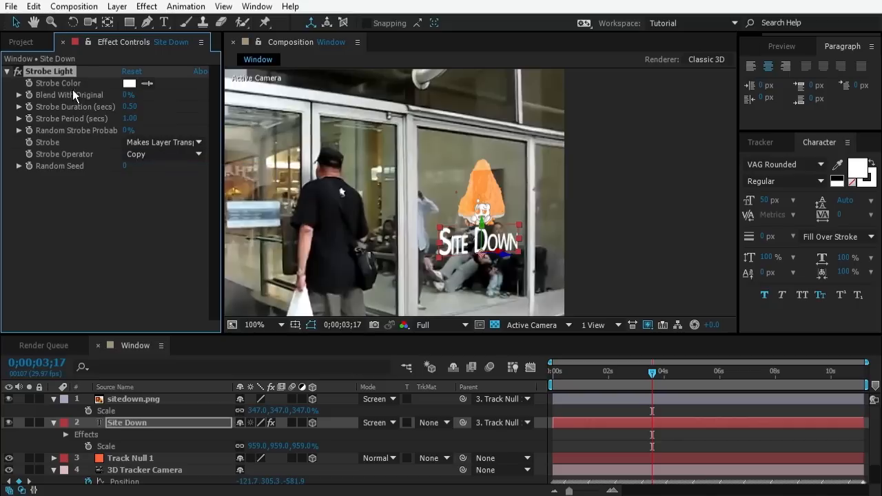
- Copy the Strobe Light effect onto the sitedown.png layer and preview the flickering sign
click(149, 401)
key(ctrl+v)
key(space)
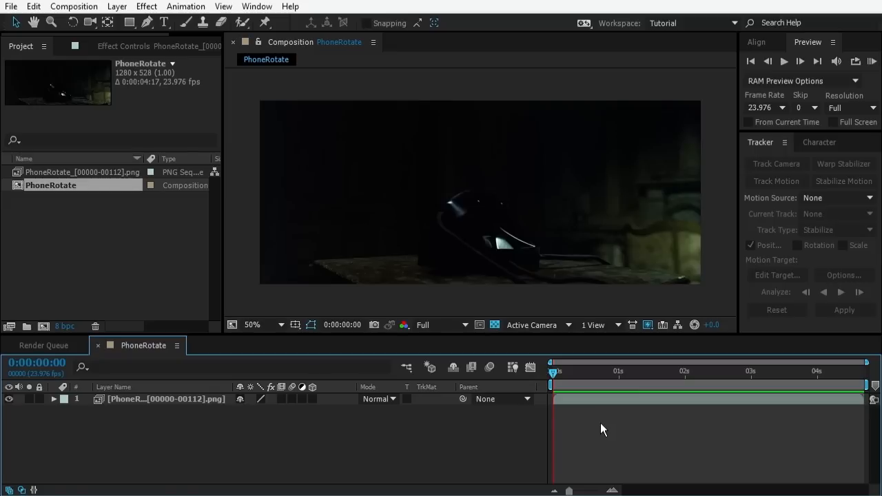
- Preview the PhoneRotate shot from its start, run the 3D Camera Tracker on its footage, and expand the tracker's Advanced settings
key(space)
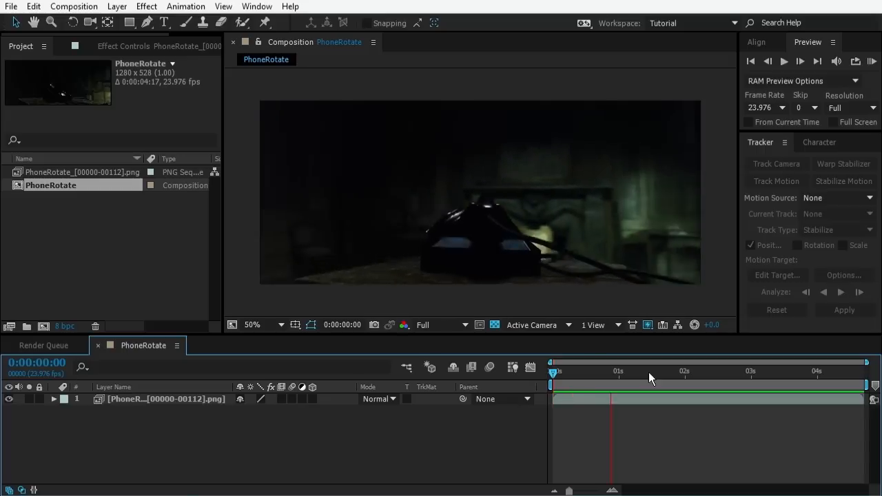
click(562, 373)
drag(562, 374, 529, 376)
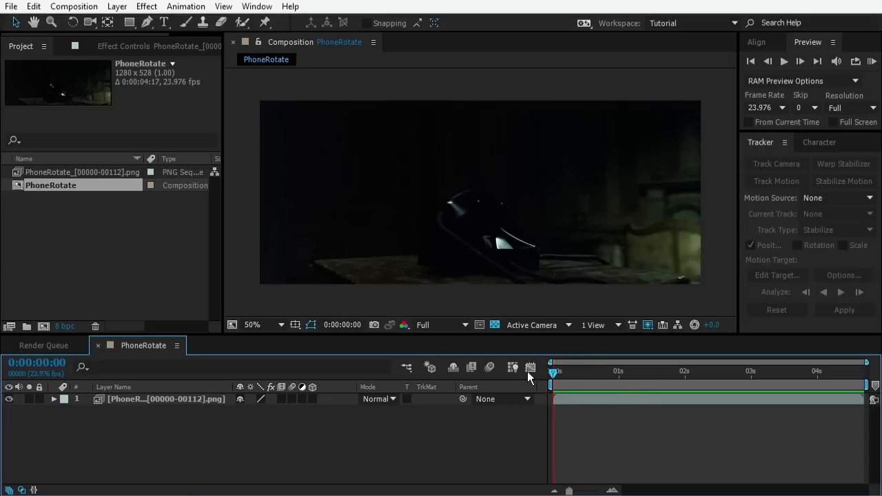
right_click(457, 179)
click(492, 441)
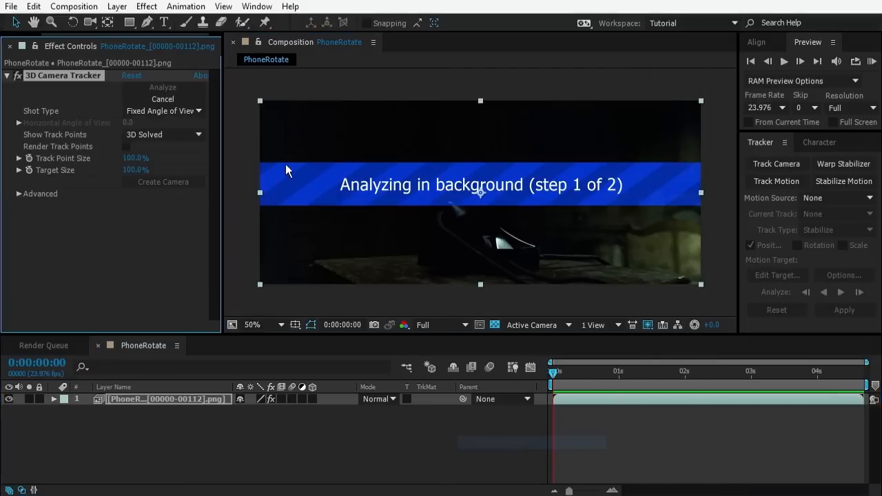
click(19, 194)
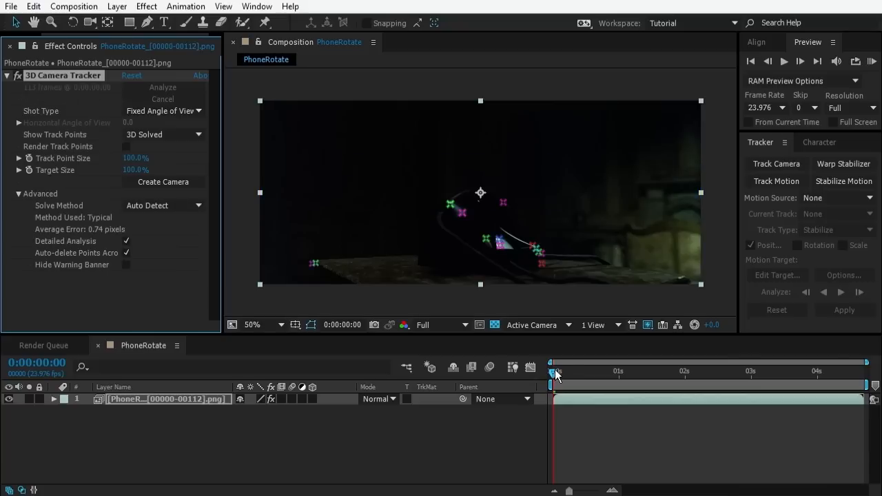
- Scrub through the PhoneRotate shot to examine which objects the track points follow, and return to the first frame
drag(560, 376, 606, 377)
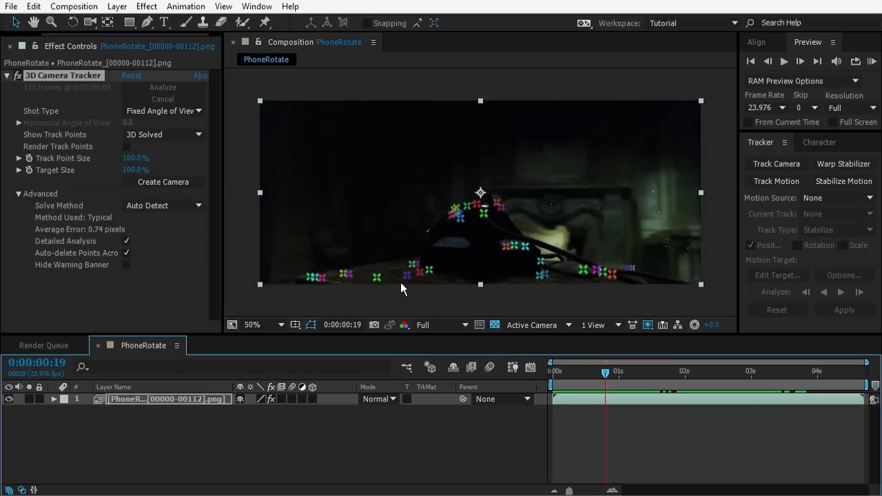
key(space)
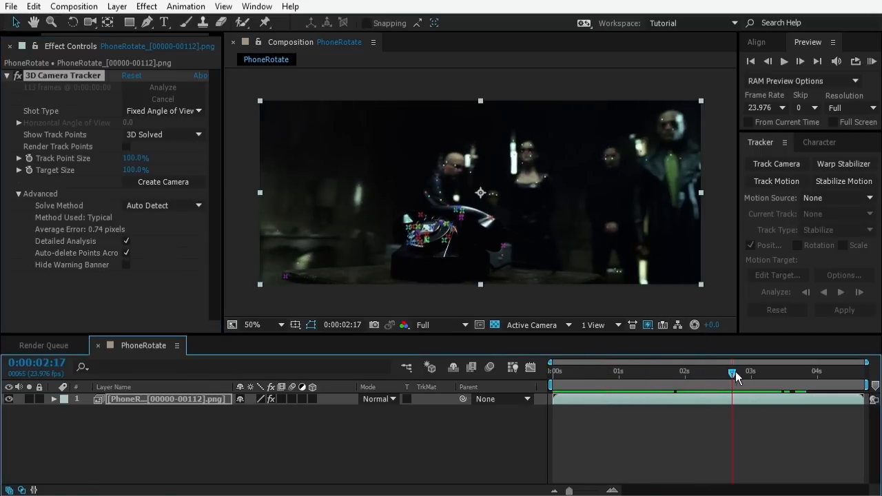
mouse_move(736, 371)
mouse_down()
mouse_move(832, 372)
mouse_move(762, 373)
mouse_up()
click(693, 206)
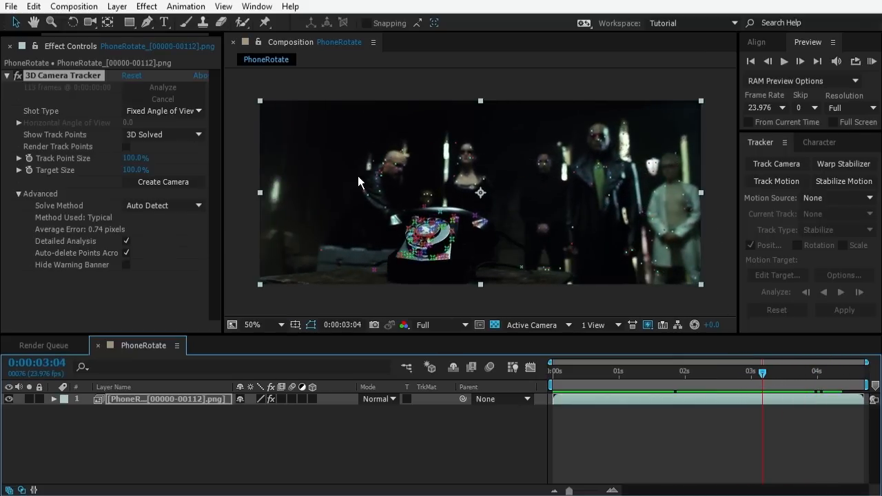
drag(771, 377, 807, 373)
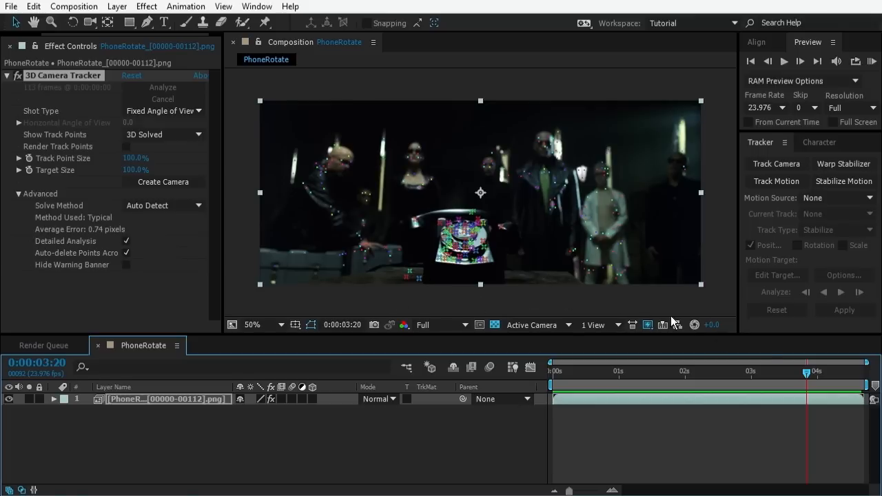
mouse_move(812, 377)
mouse_down()
mouse_move(833, 375)
mouse_move(578, 376)
mouse_move(742, 386)
mouse_move(812, 378)
mouse_up()
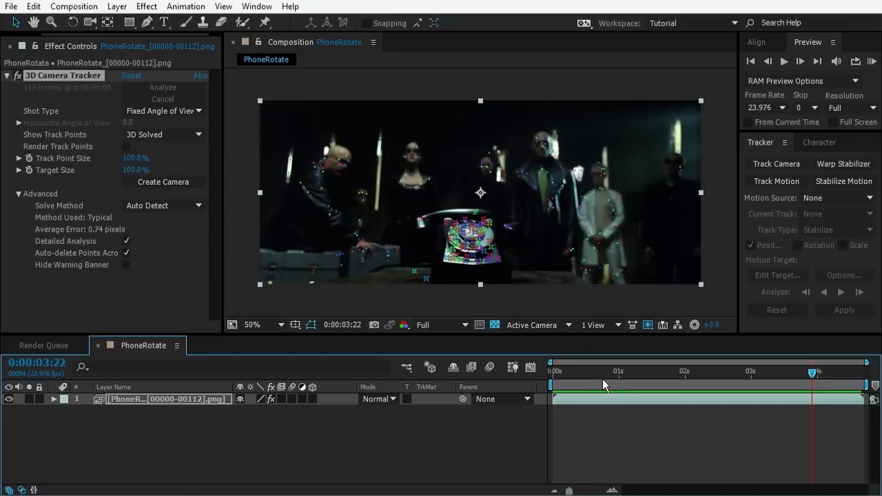
drag(568, 371, 528, 371)
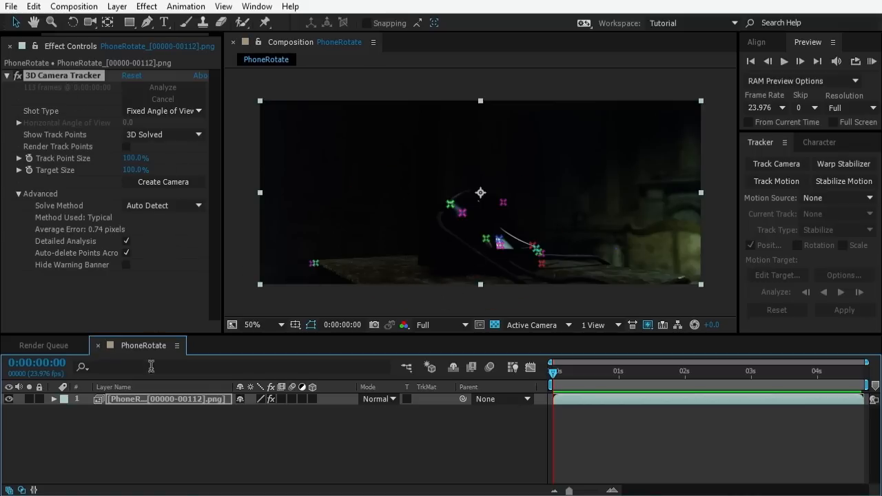
- Pre-compose the PhoneRotate footage as mask track, leaving all attributes in PhoneRotate, and show the new layer's effect controls
click(166, 399)
key(ctrl+shift+c)
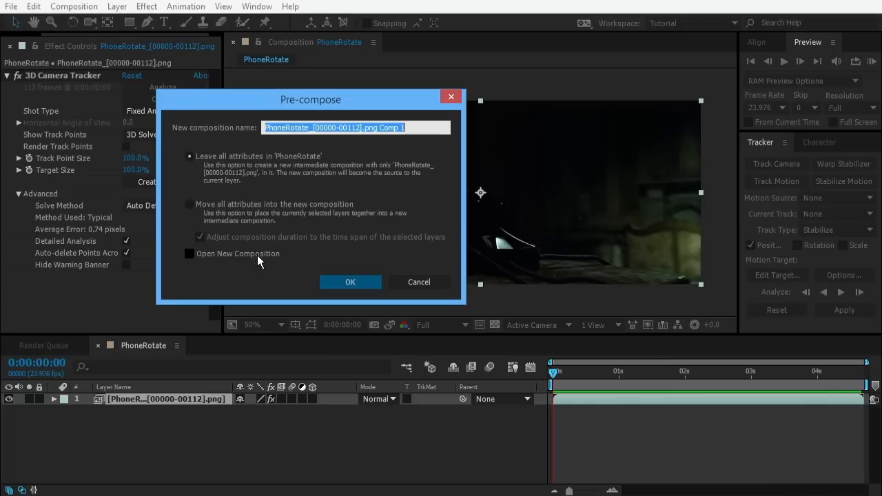
text(mask tra)
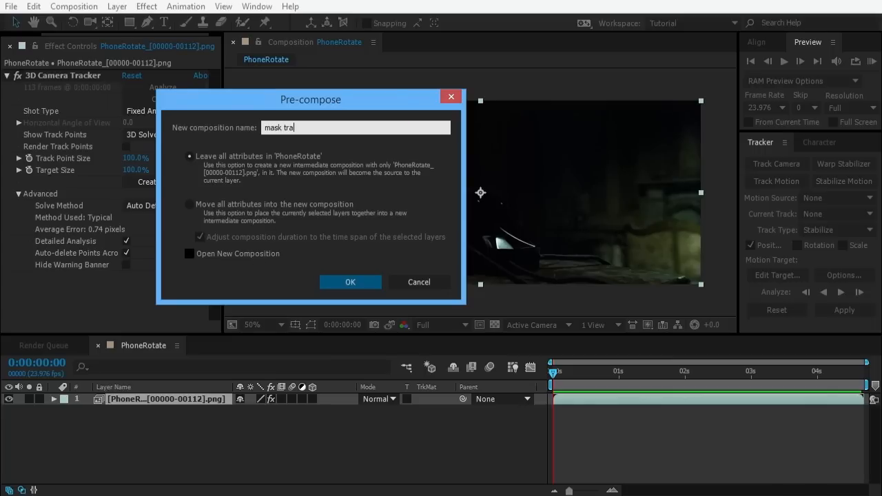
text(ck)
key(Return)
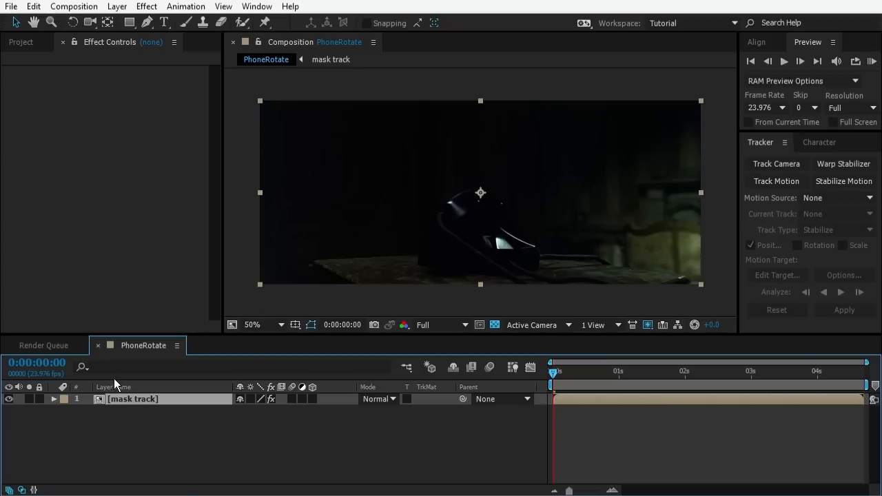
key(F3)
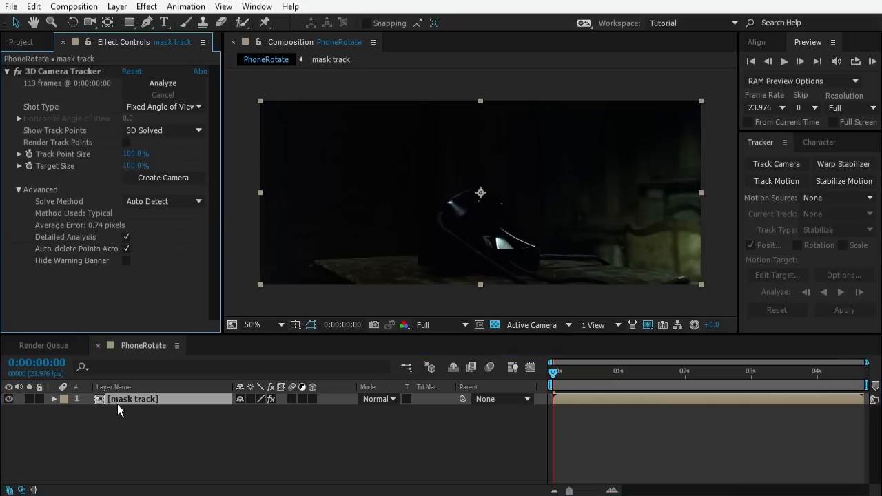
- Open the mask track composition and draw a closed RotoBezier mask around the phone and table on the footage layer
double_click(118, 402)
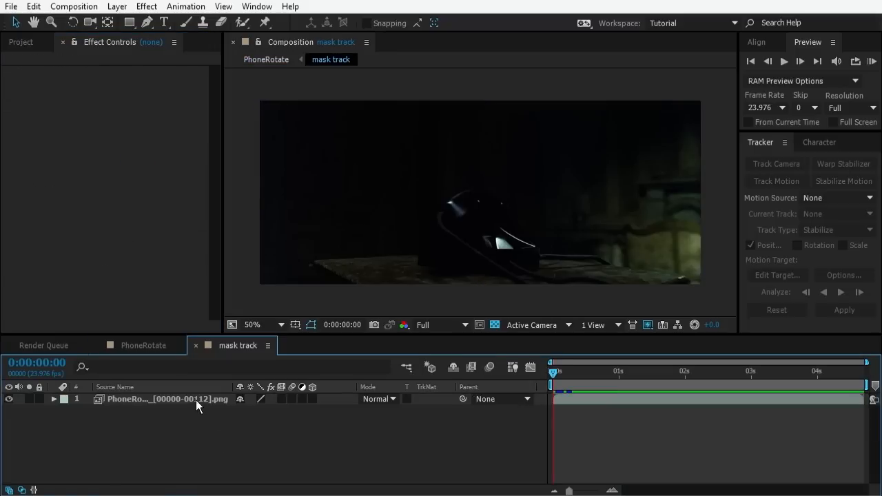
click(195, 400)
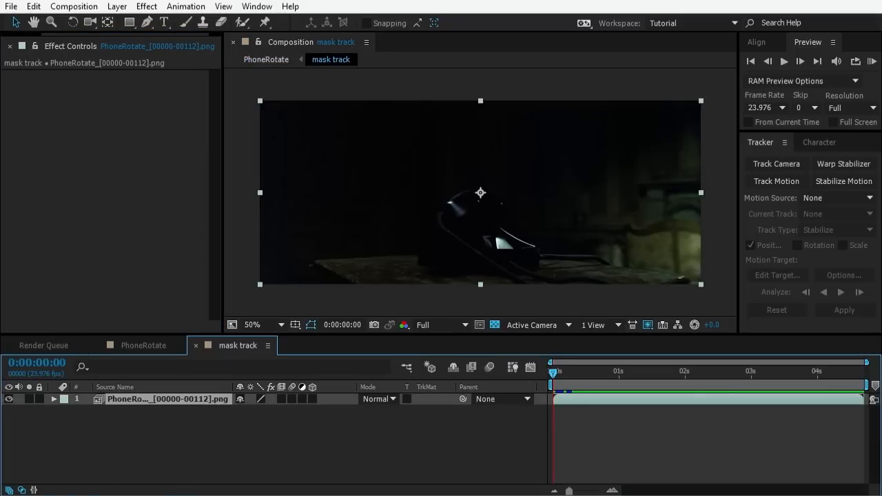
click(153, 25)
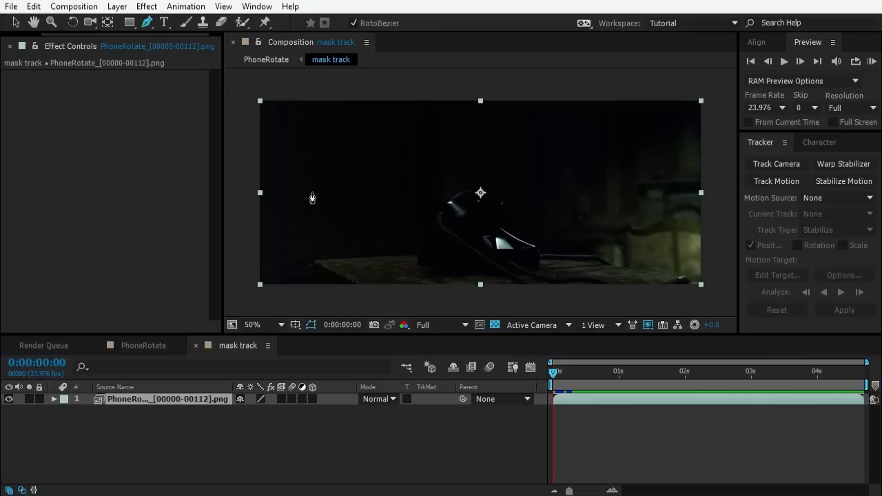
click(245, 291)
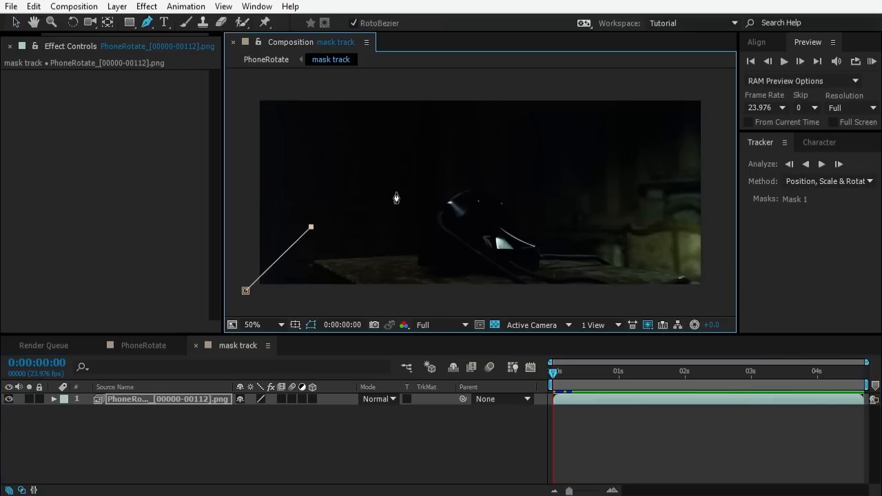
click(504, 149)
click(596, 211)
click(716, 286)
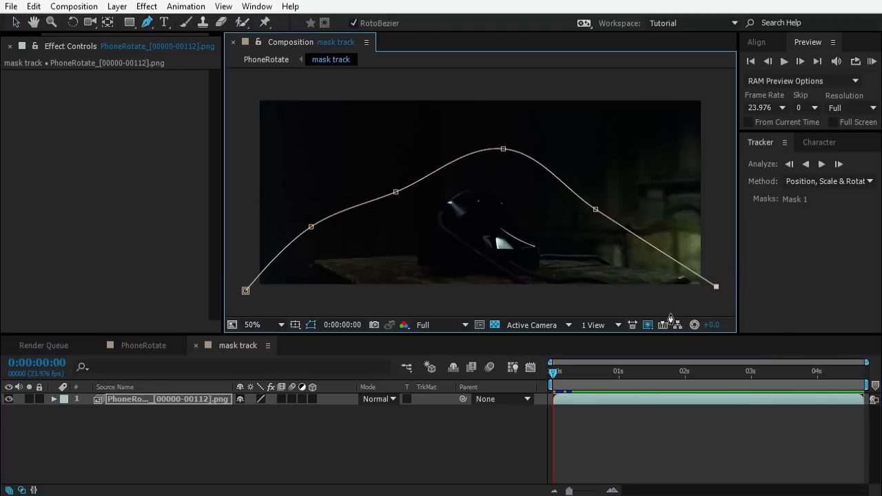
click(488, 300)
click(245, 291)
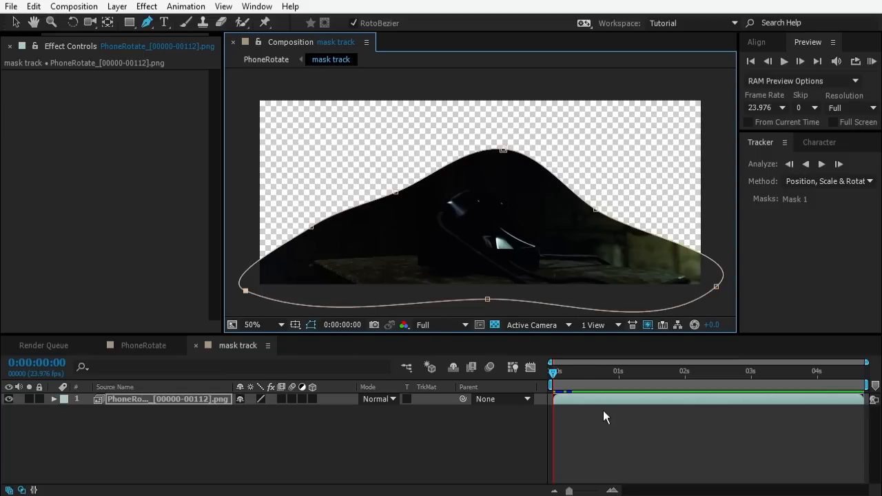
- Go to 0:00:04:14 and reshape the mask's upper points to fit closely around the phone and table
drag(556, 371, 863, 389)
key(space)
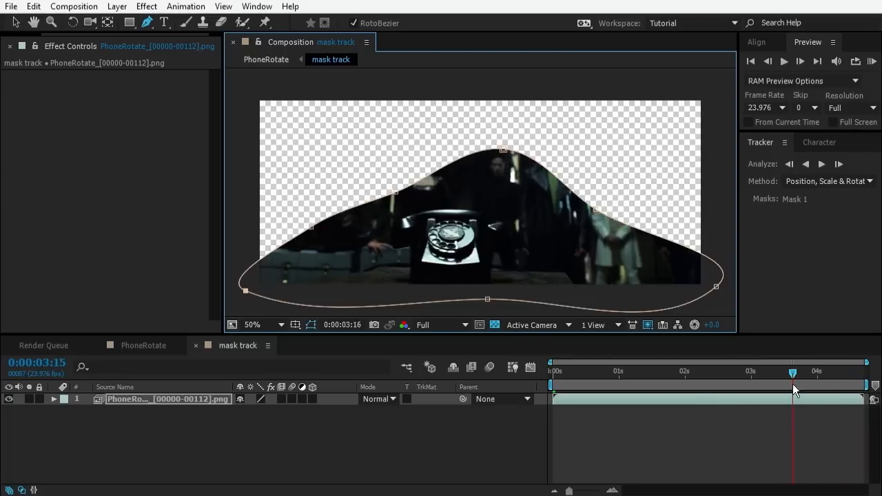
drag(502, 149, 514, 198)
drag(596, 215, 586, 239)
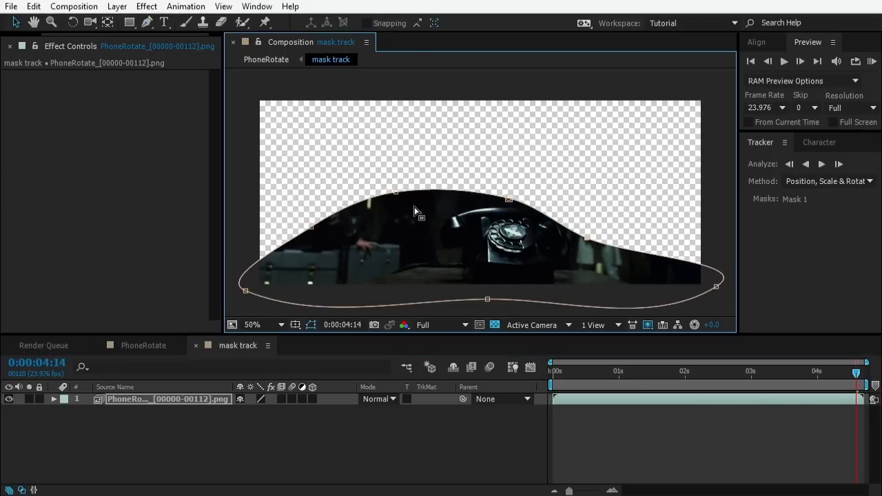
drag(395, 195, 424, 218)
drag(303, 236, 363, 271)
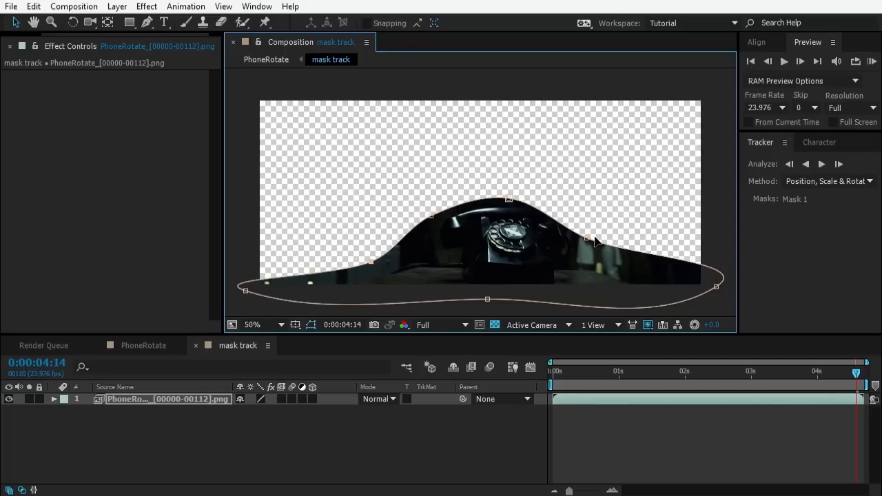
drag(586, 240, 554, 223)
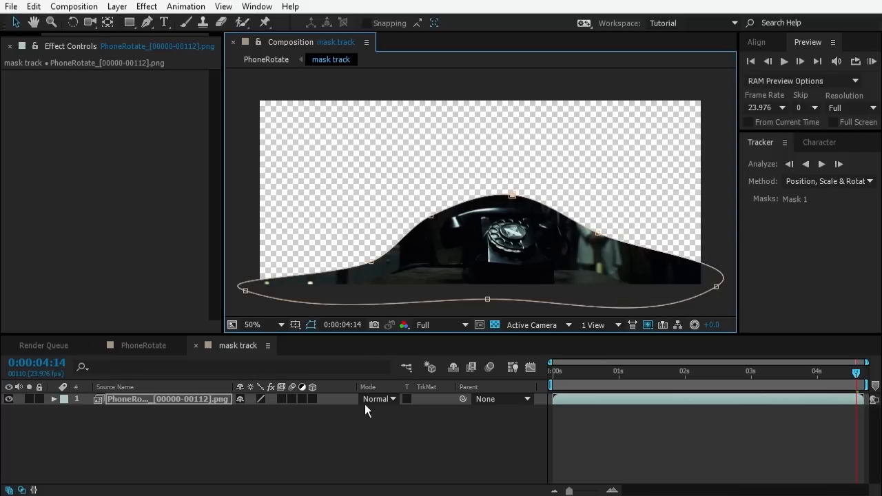
- Go to 0:00:04:04 and set a Mask Path keyframe for Mask 1
drag(856, 376, 829, 386)
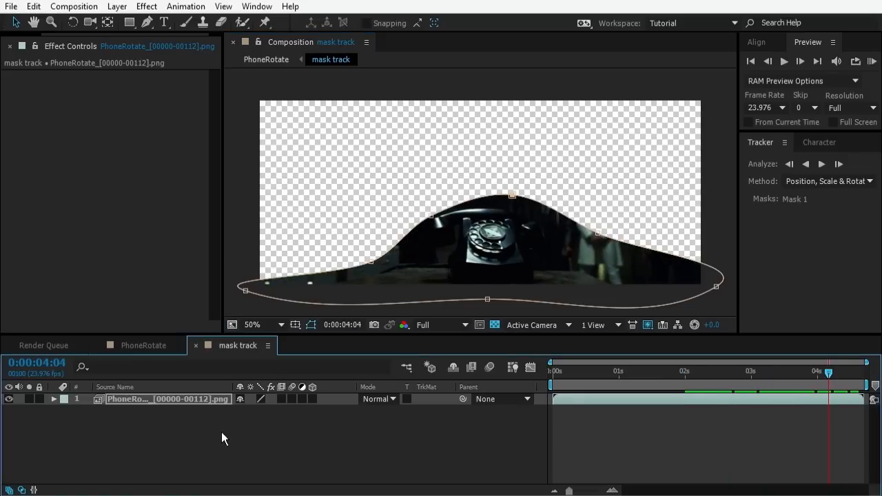
key(m)
click(100, 422)
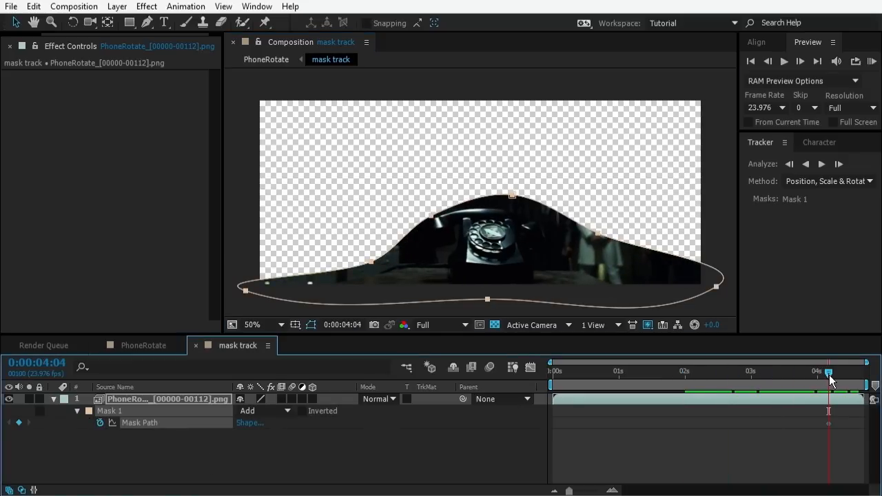
- At 0:00:02:19, move the mask's upper points to follow the phone and keyframe the new shape
drag(829, 375, 738, 382)
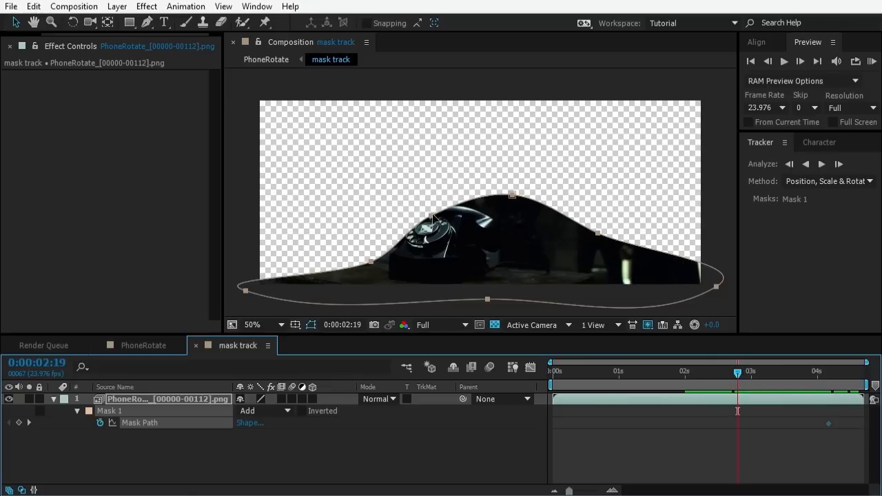
drag(433, 216, 385, 205)
drag(513, 195, 457, 197)
drag(371, 266, 330, 252)
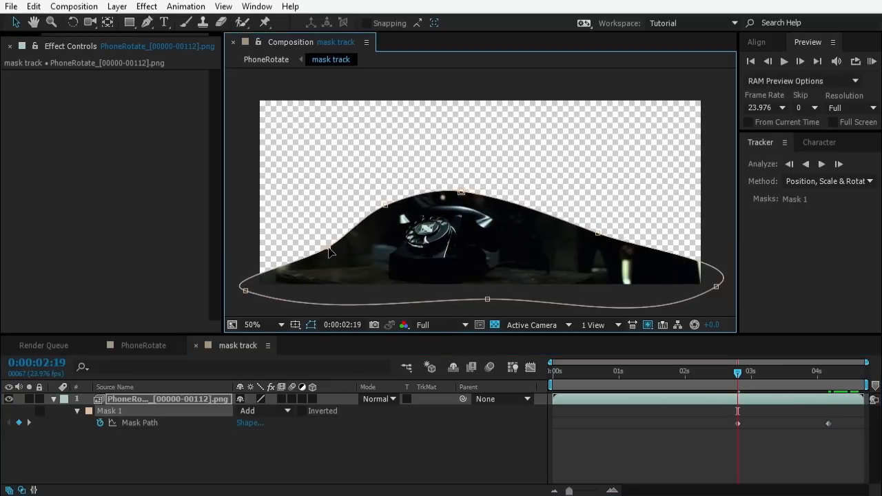
drag(595, 237, 550, 251)
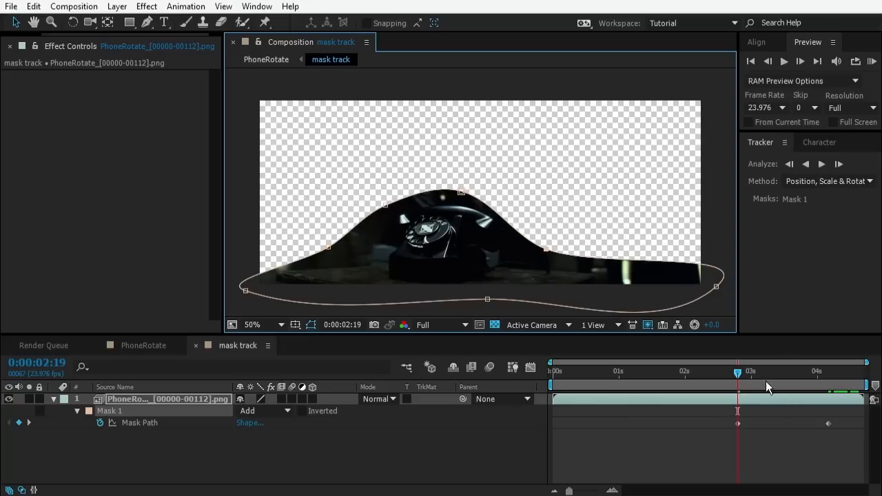
- At 0:00:01:09, move the mask's upper points to follow the phone, keyframe the new shape and check the mask through the shot
drag(769, 373, 643, 373)
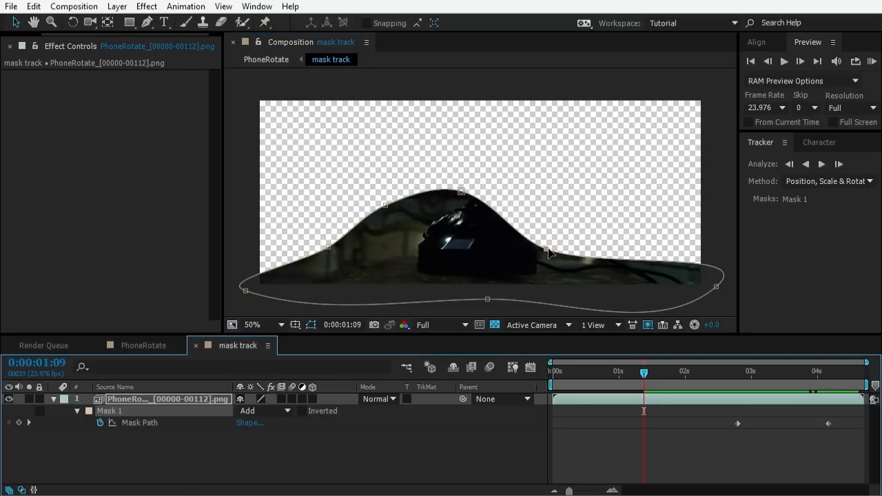
drag(547, 251, 575, 229)
drag(467, 193, 488, 186)
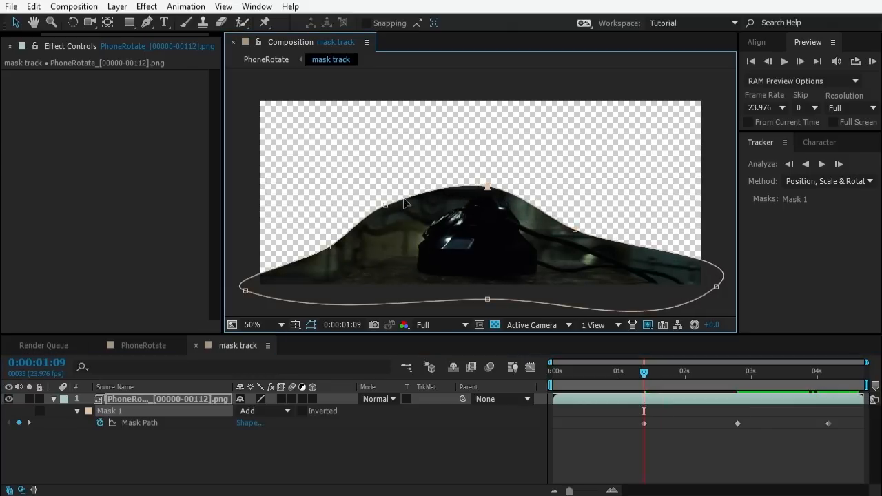
drag(385, 205, 417, 213)
drag(653, 369, 872, 386)
click(621, 398)
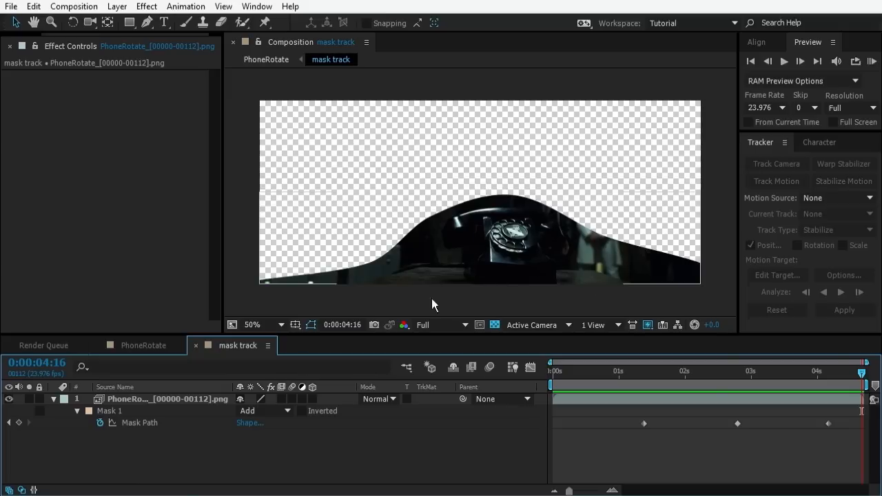
- Go back to the PhoneRotate composition and reset the 3D Camera Tracker on the mask track layer to analyze the masked footage again
click(143, 345)
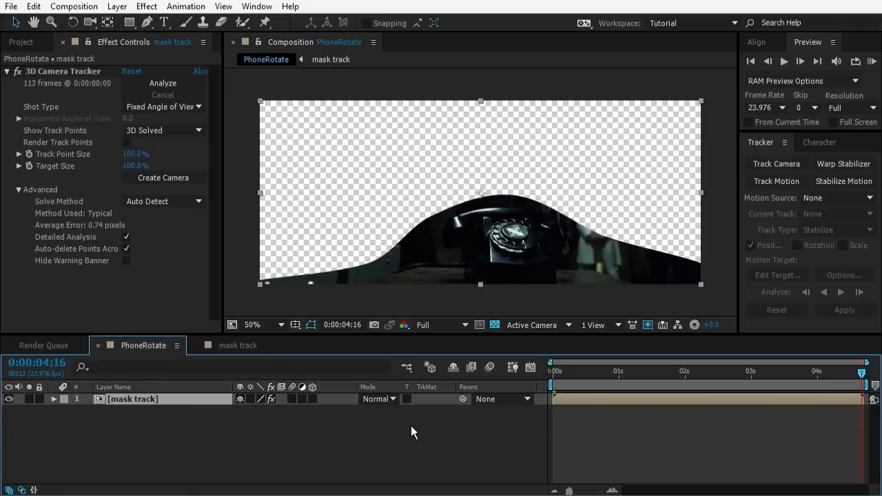
click(623, 454)
drag(567, 370, 530, 374)
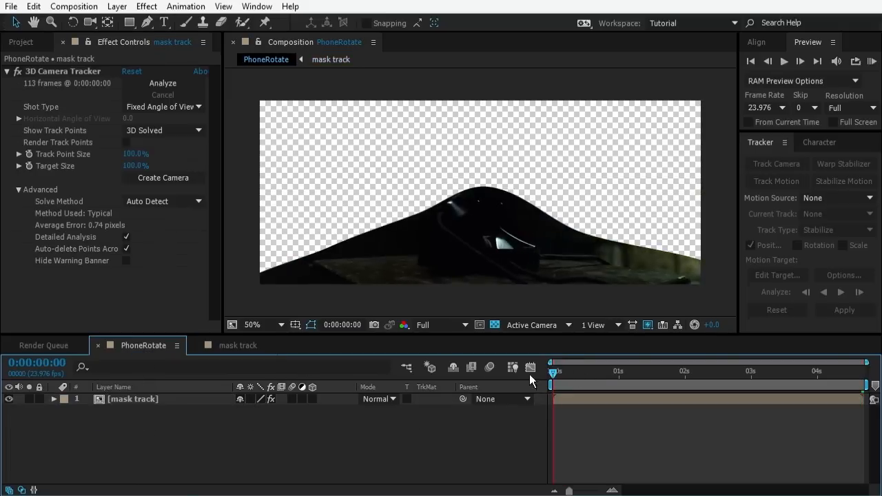
click(131, 71)
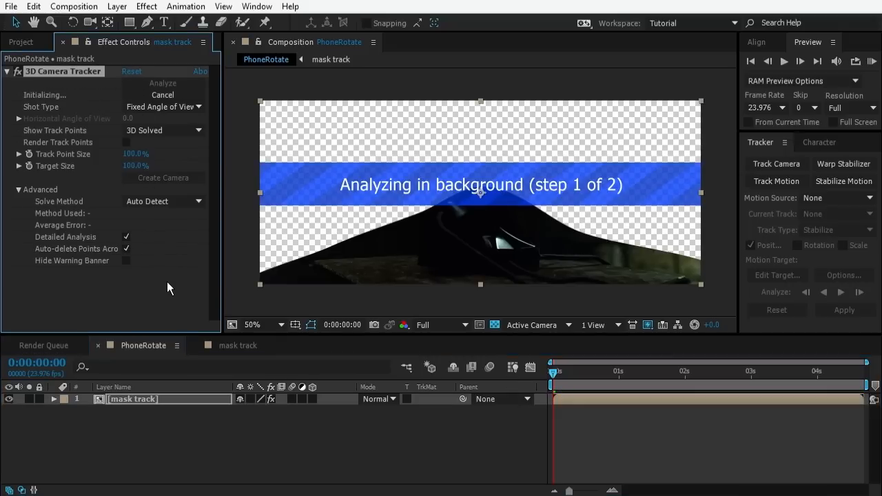
- Enlarge the track points and examine how they cover the phone and table across the shot
drag(556, 375, 750, 373)
drag(204, 155, 360, 155)
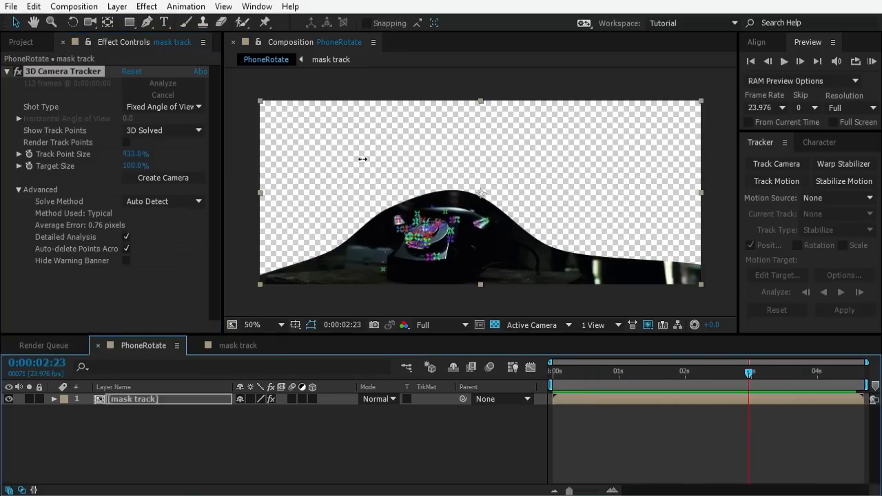
drag(755, 378, 548, 384)
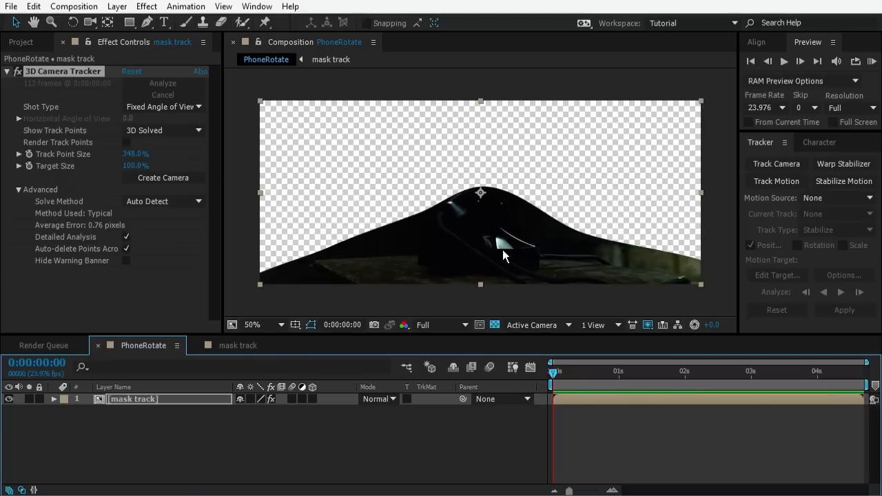
- Add a Curves effect to the footage in mask track and shape the RGB curve to lift the shadows and lower the highlights
click(236, 347)
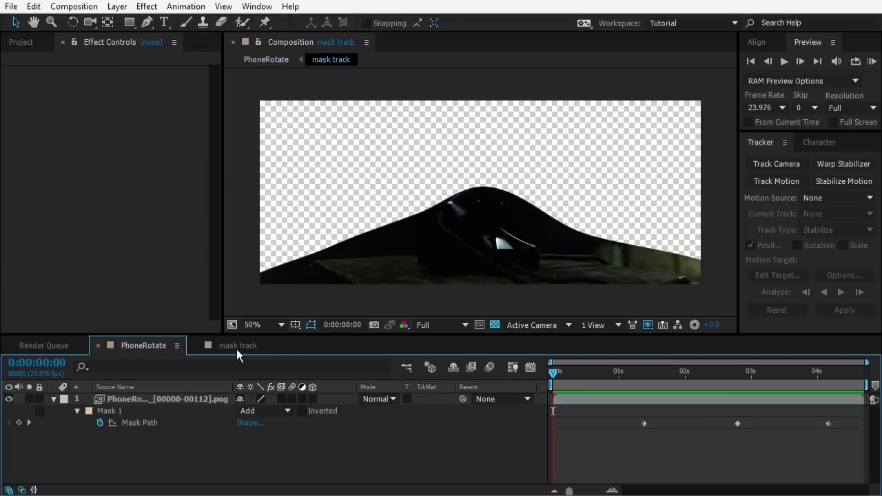
click(140, 399)
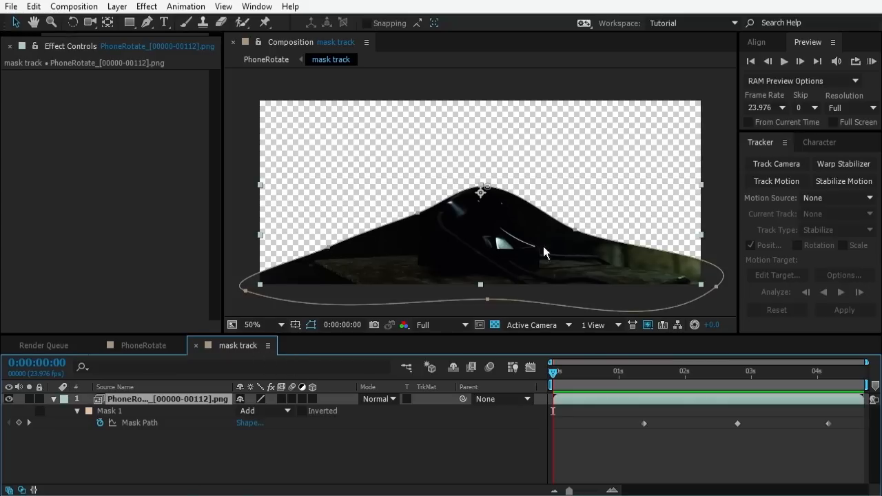
right_click(74, 118)
mouse_move(227, 144)
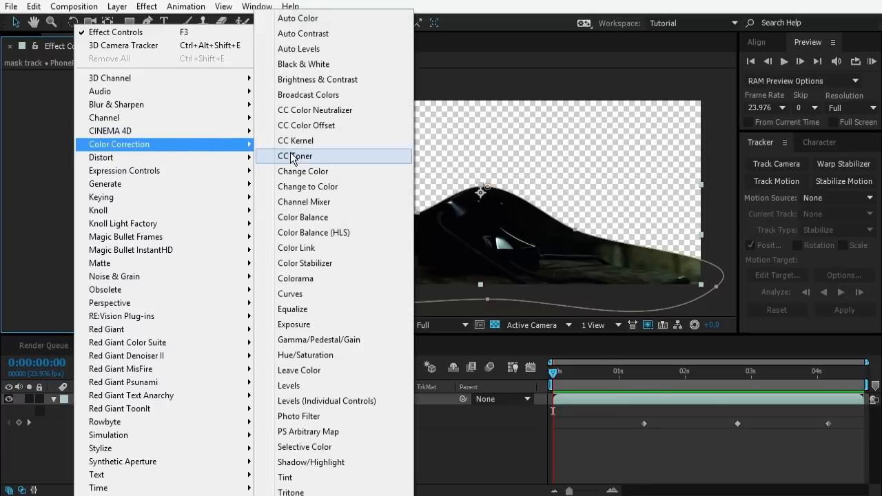
click(290, 293)
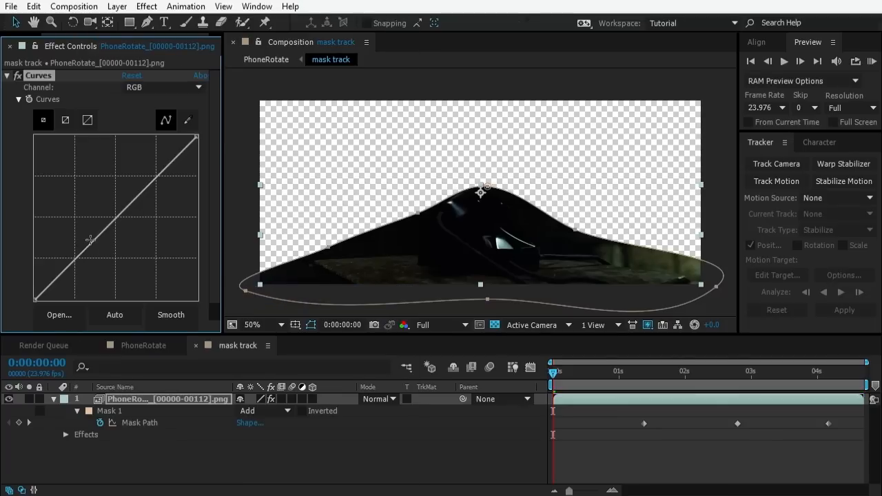
click(69, 230)
click(160, 192)
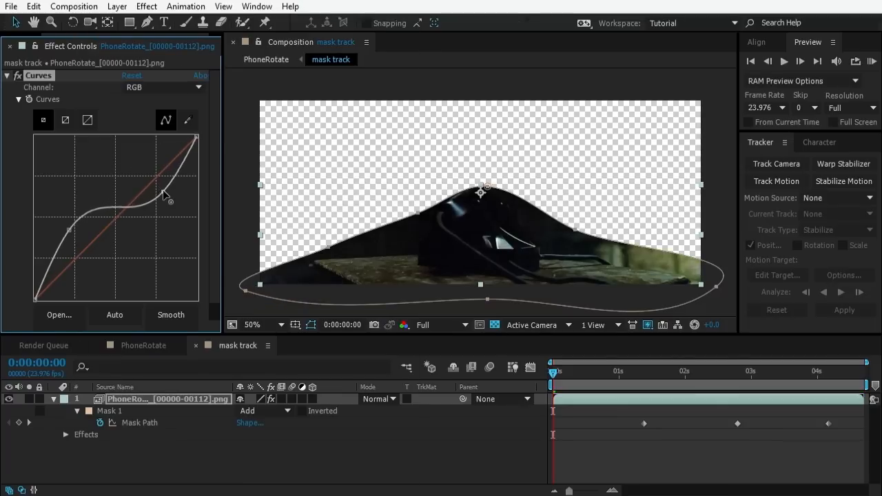
drag(164, 193, 170, 195)
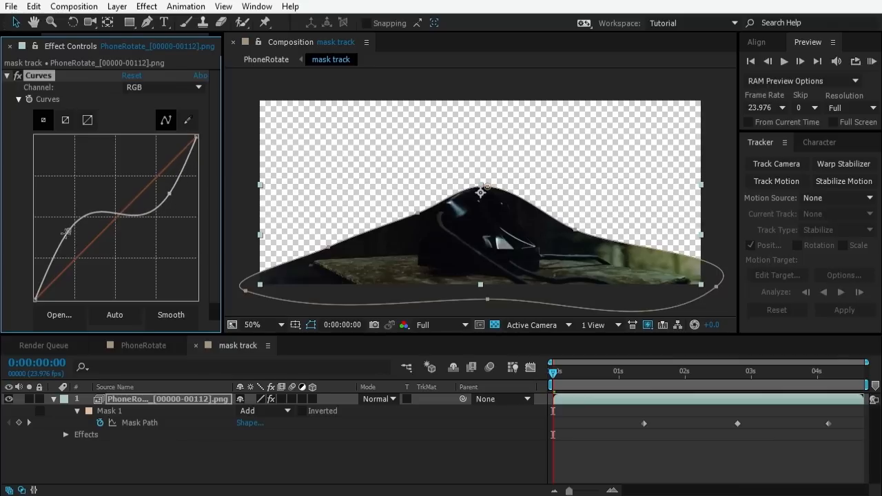
- Compare the footage with the Curves effect off and on, and collapse the effect's settings
click(18, 76)
click(20, 78)
click(20, 79)
click(20, 78)
click(18, 76)
click(7, 75)
- Add a Brightness & Contrast effect to the footage with Brightness 120 and Contrast 43, and check it over time
right_click(63, 127)
mouse_move(201, 148)
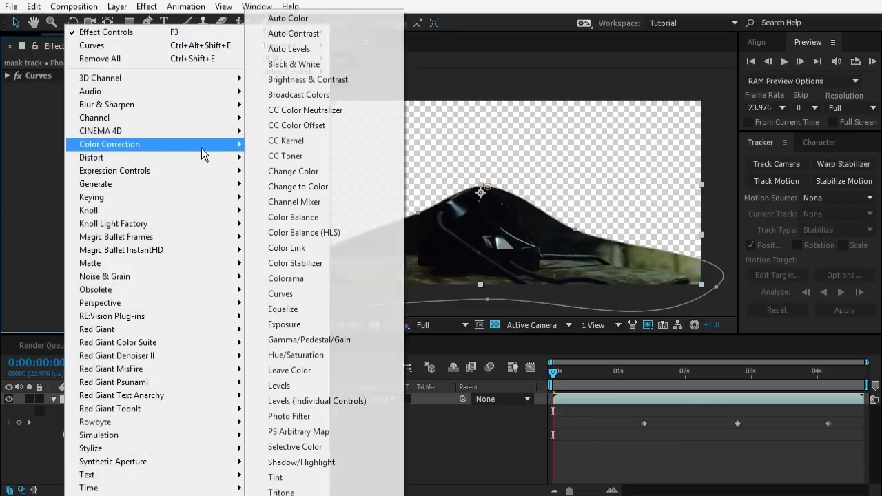
click(307, 80)
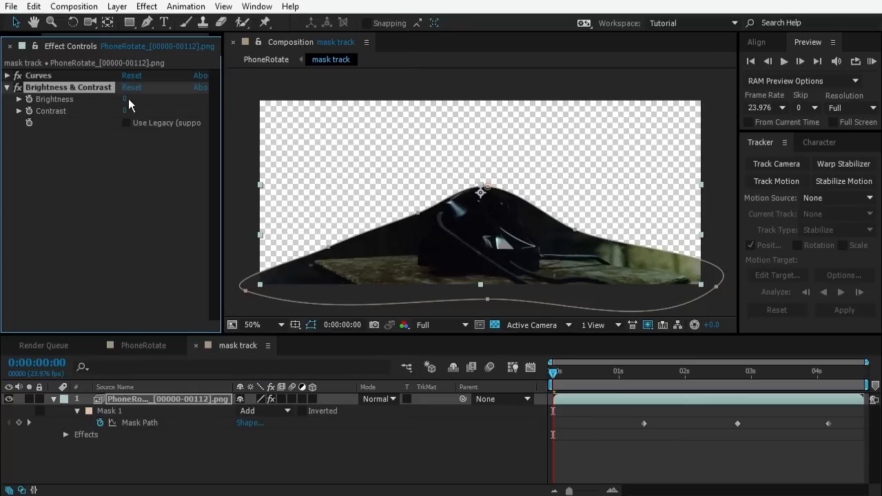
drag(130, 98, 150, 110)
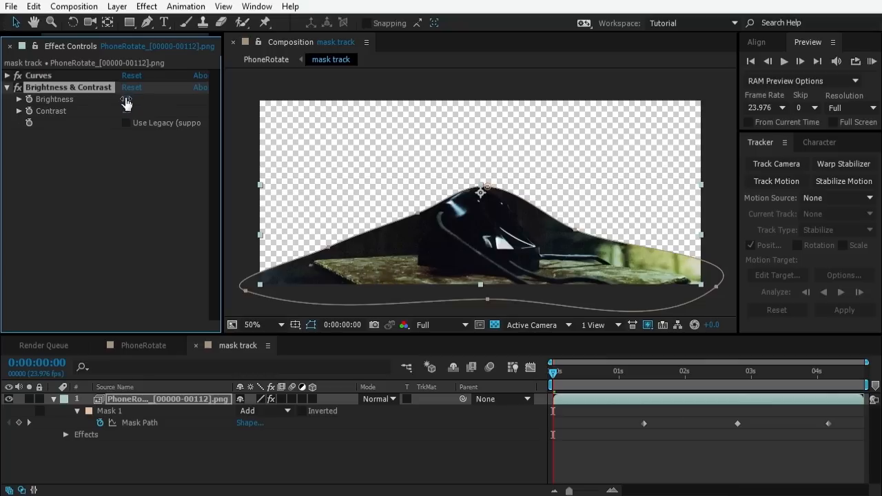
drag(126, 102, 144, 96)
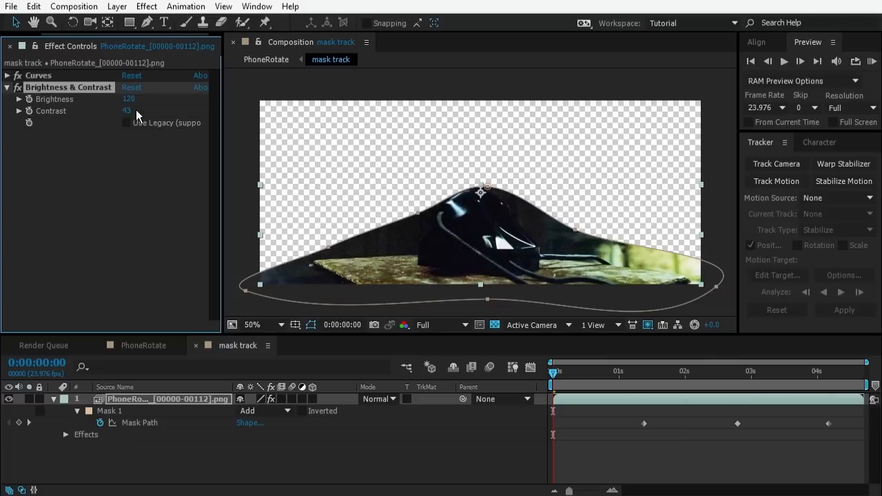
click(718, 304)
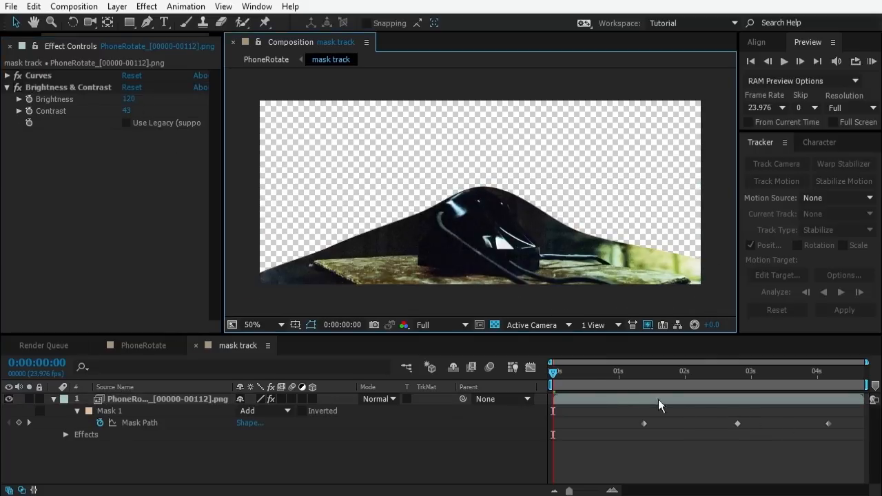
drag(573, 373, 469, 356)
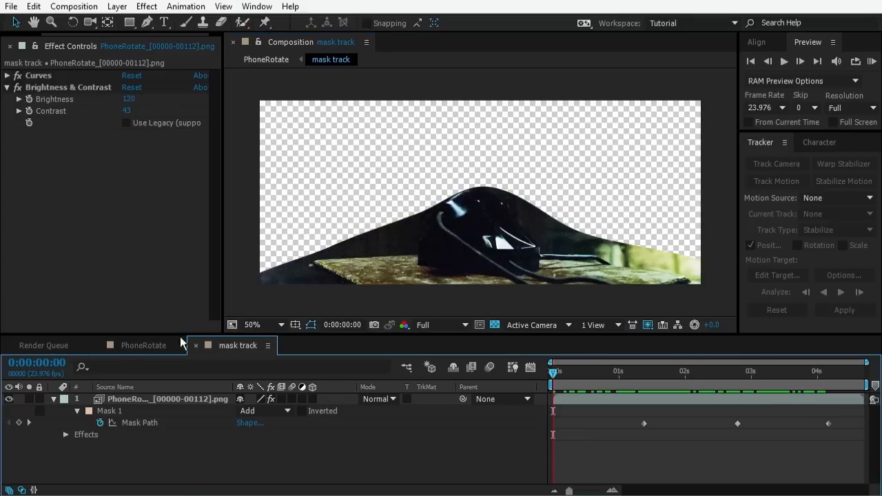
- Reset the 3D Camera Tracker in PhoneRotate to re-analyze the brightened mask track layer, and check the solved points across the shot
click(131, 346)
click(132, 81)
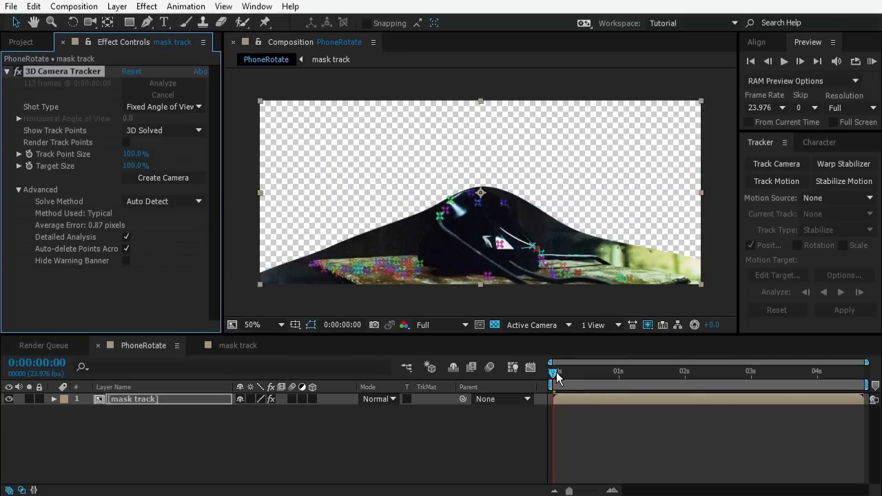
drag(556, 373, 468, 331)
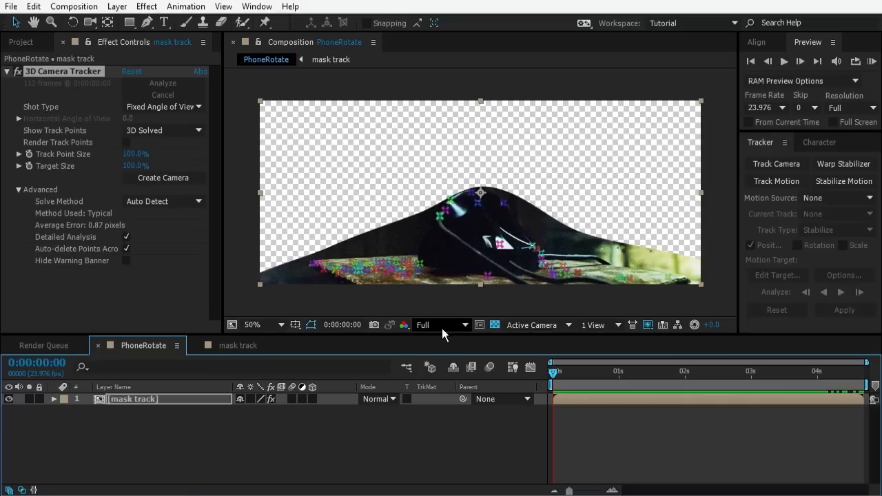
click(244, 343)
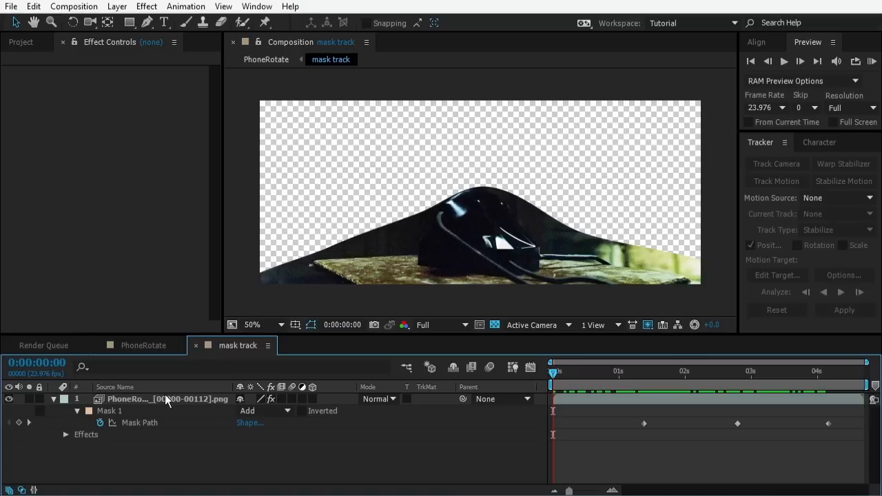
click(141, 347)
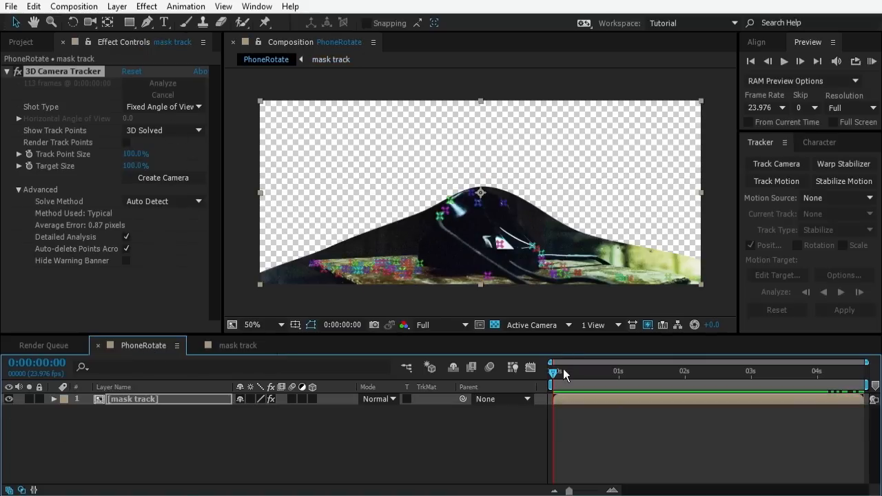
drag(564, 369, 790, 372)
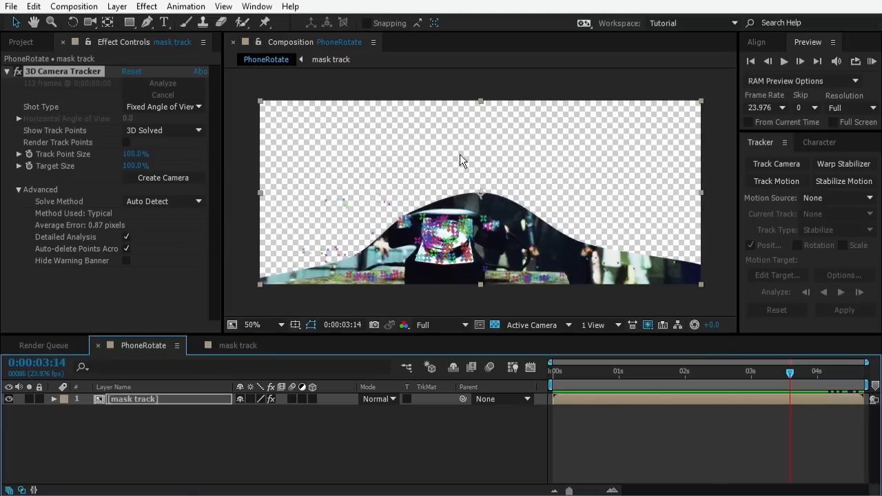
- At 0:00:00:10, create a null and camera from a track point on the tabletop beside the phone
drag(784, 376, 580, 370)
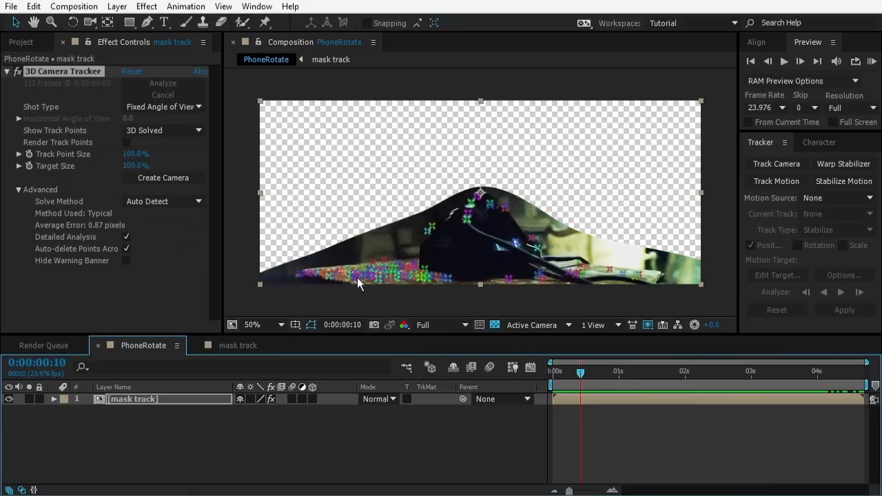
click(404, 275)
right_click(403, 275)
click(456, 316)
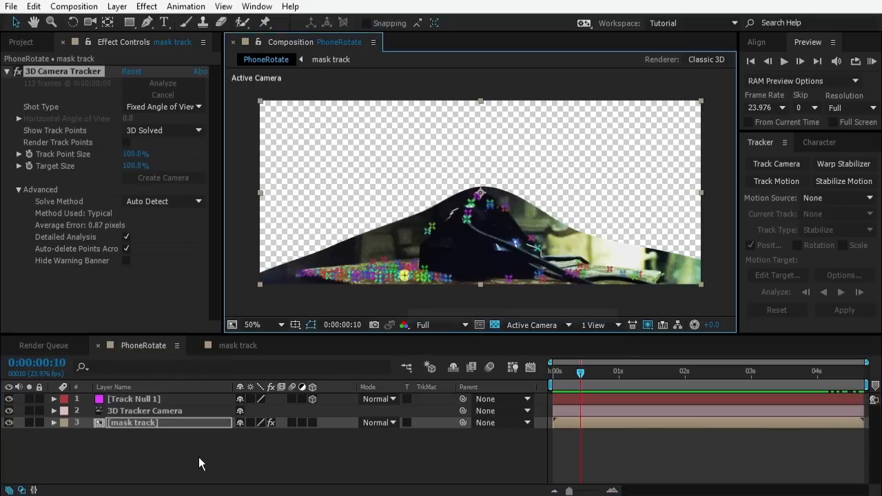
- Add a new text layer reading TEST to the PhoneRotate composition
click(112, 449)
right_click(112, 449)
mouse_move(262, 303)
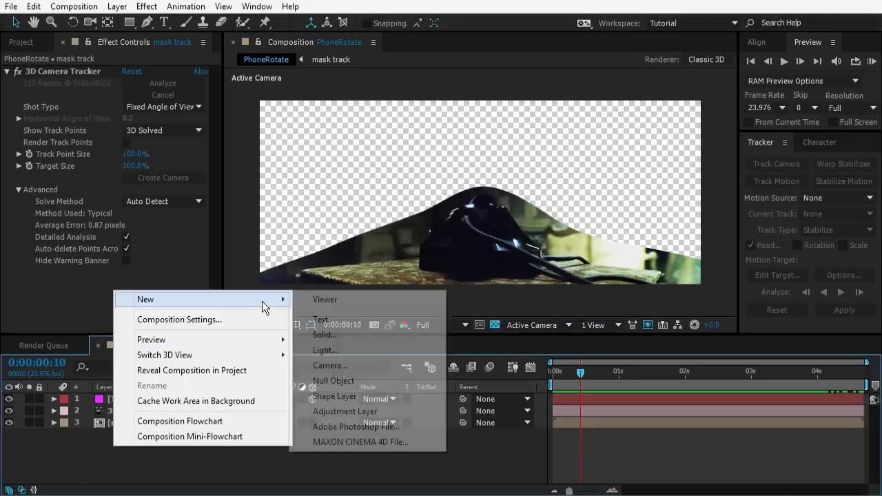
click(339, 318)
text(TEST)
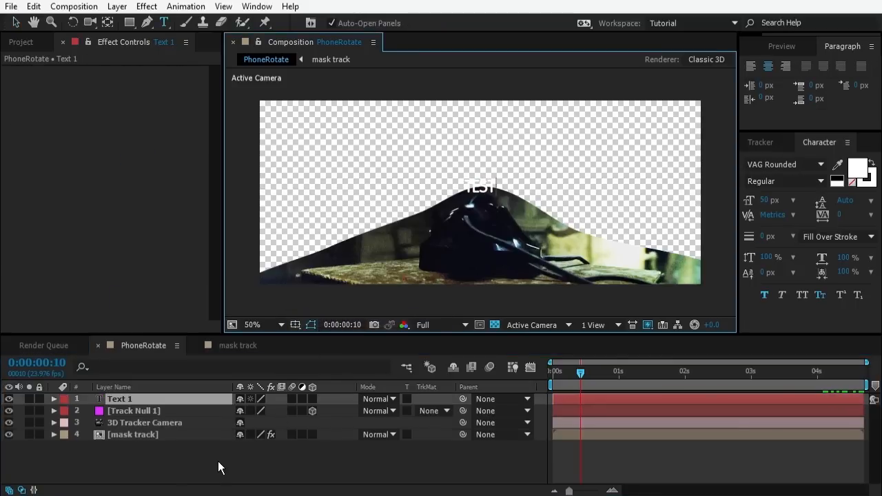
click(218, 461)
- Make the TEST layer 3D and parent it to Track Null 1, placing it at the null's position
click(312, 399)
drag(463, 399, 143, 410)
click(125, 401)
- Scale the TEST text to 440%, shift it sideways along the table and check it at 0:00:03:00
key(s)
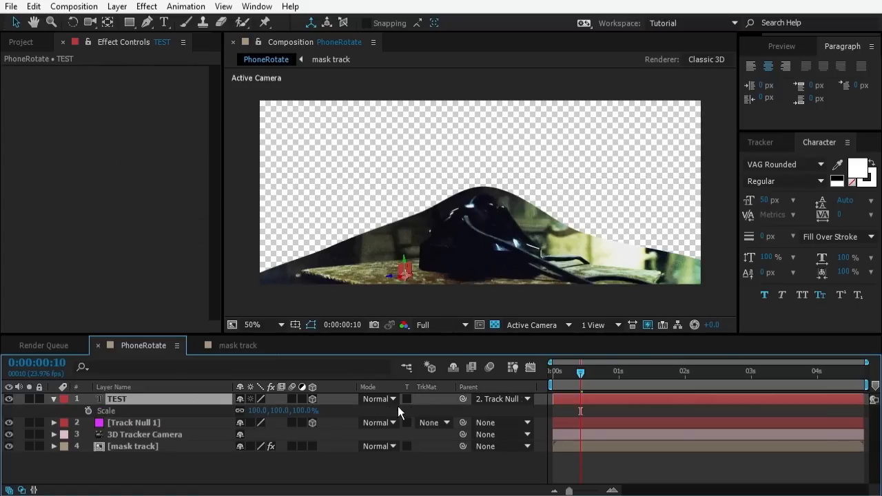
drag(300, 412, 418, 462)
click(419, 457)
drag(559, 376, 790, 376)
click(521, 278)
drag(525, 294, 552, 294)
drag(667, 374, 752, 376)
- Set the TEST text's scale to 300% and raise it so it stands on the tabletop beside the phone
key(s)
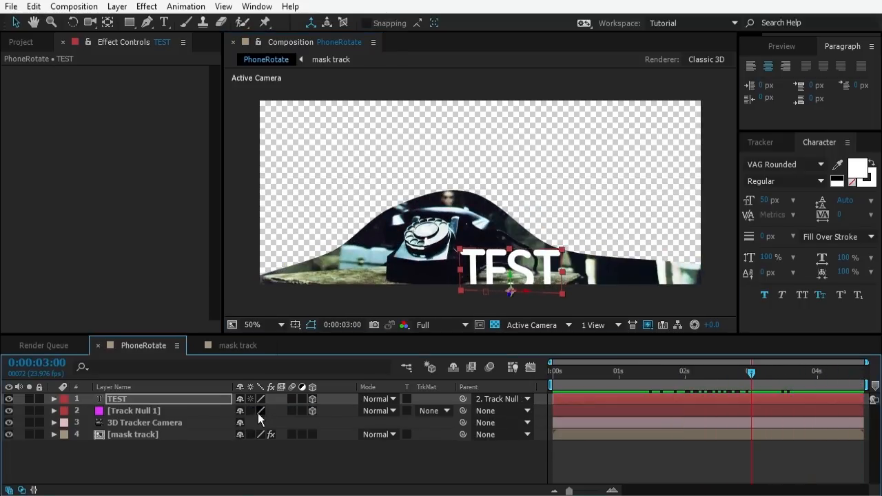
key(s)
click(299, 410)
text(300)
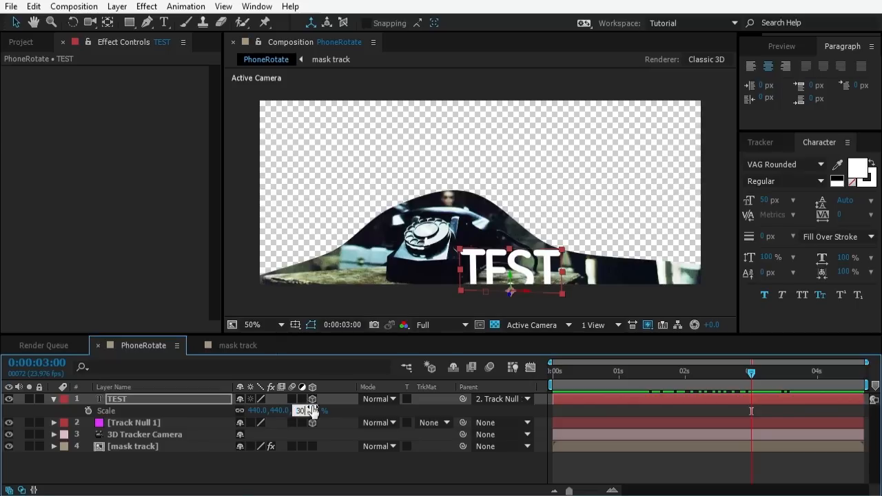
key(Return)
click(515, 274)
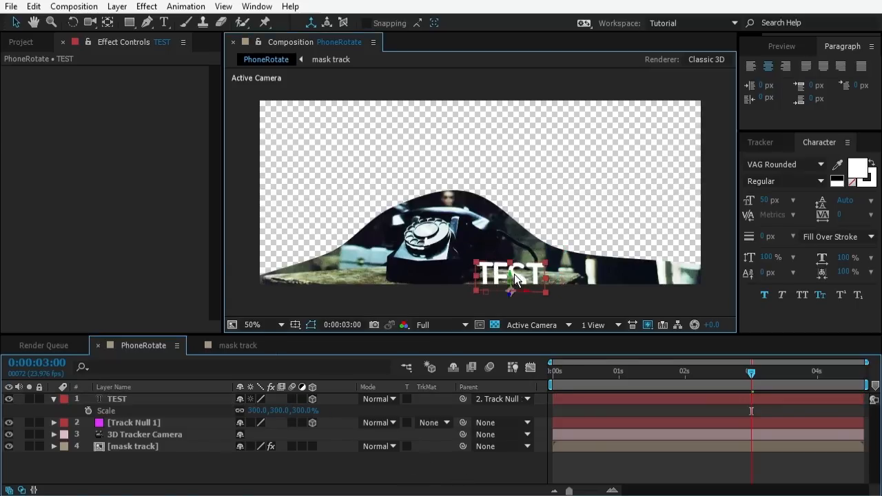
drag(511, 277, 511, 253)
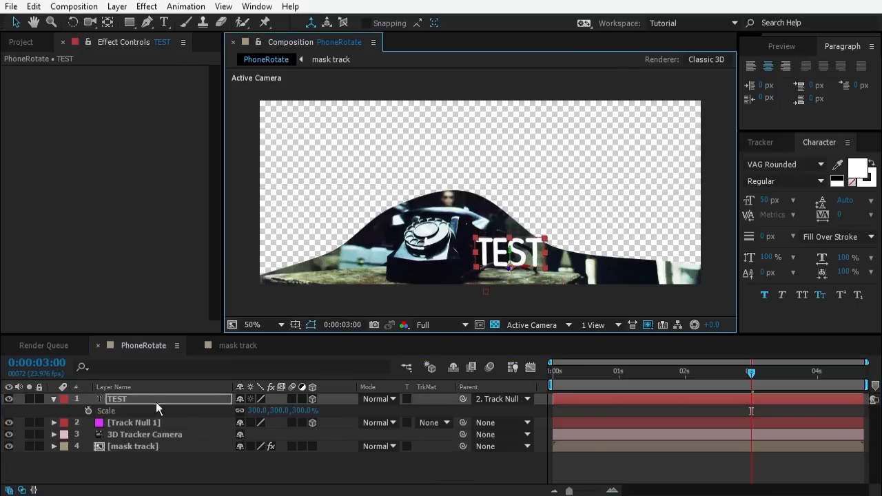
- Replace the TEST layer's text with "Camera Tracker" on two lines
double_click(125, 397)
text(Camer)
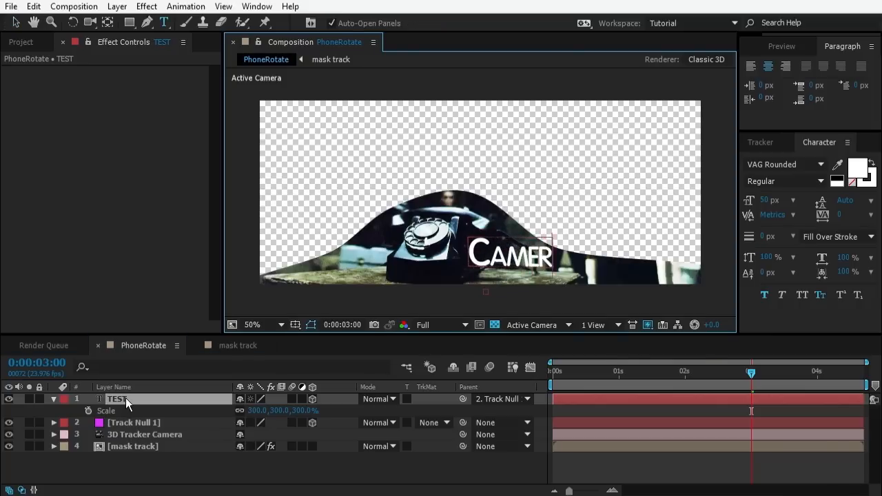
text(a)
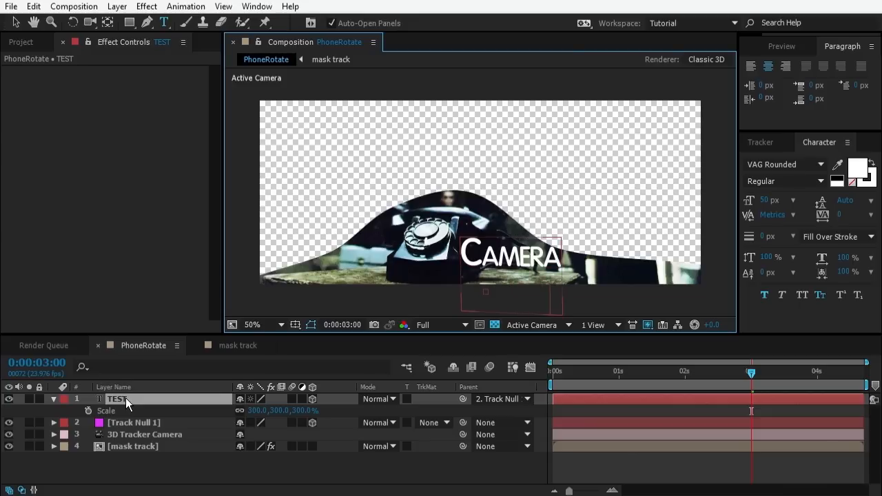
text(Camera Tracker)
key(Return)
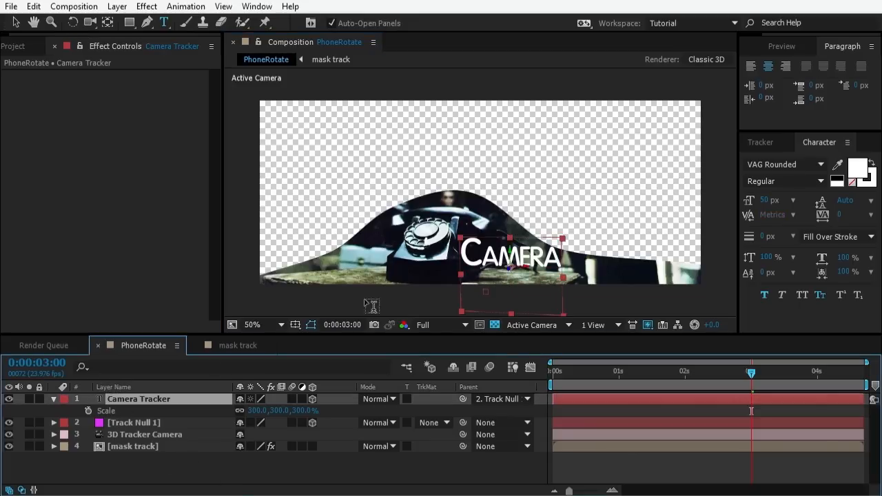
- Tighten the Camera Tracker text's leading to 37 px and set its font to Agency FB
key(ctrl+a)
drag(843, 206, 861, 201)
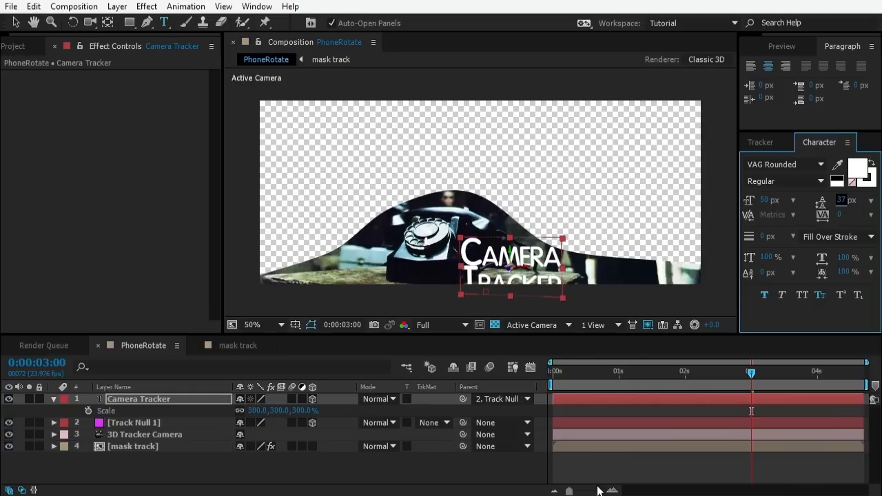
click(778, 164)
text(Agency FB)
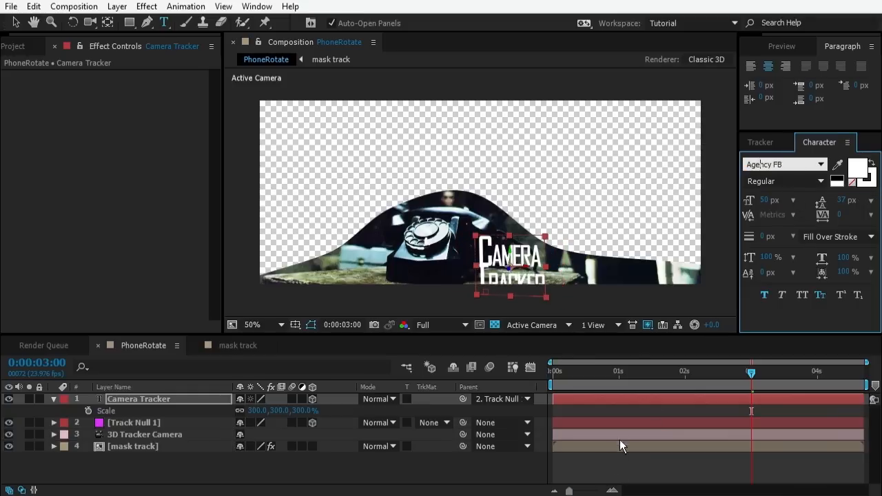
click(632, 475)
- Raise the Camera Tracker text along its vertical axis so both lines stand on the tabletop beside the phone
key(v)
click(147, 400)
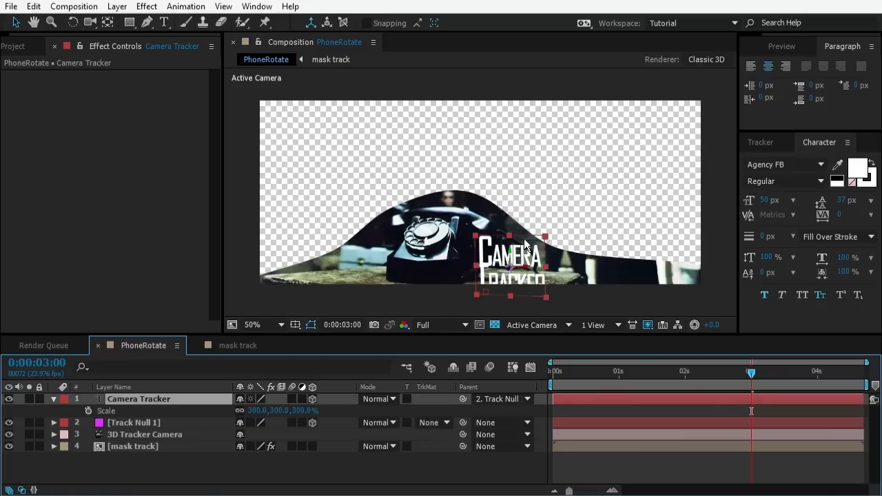
drag(510, 255, 510, 242)
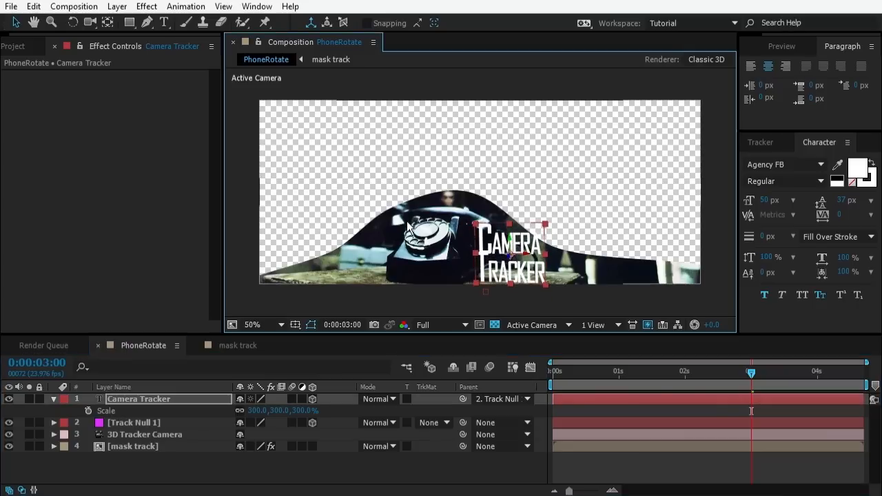
click(146, 460)
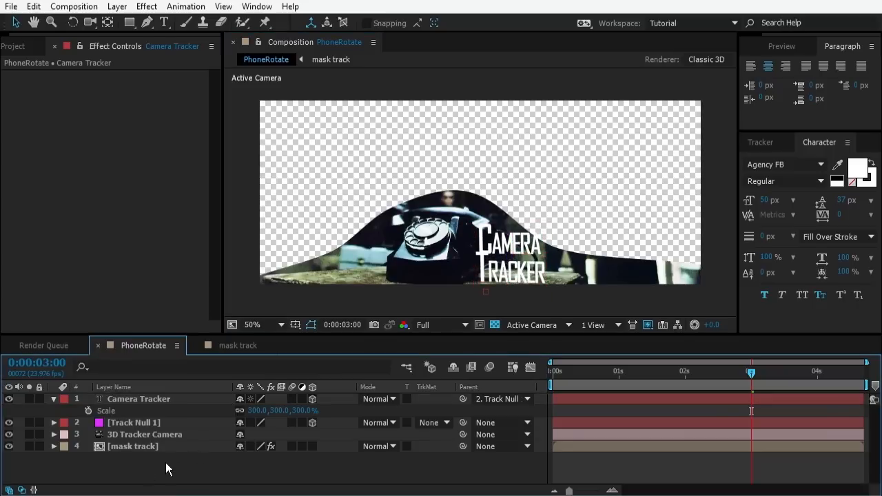
- Add the original PhoneRotate PNG sequence beneath all layers, hide the mask track layer and go to 0:00:00:00
click(21, 46)
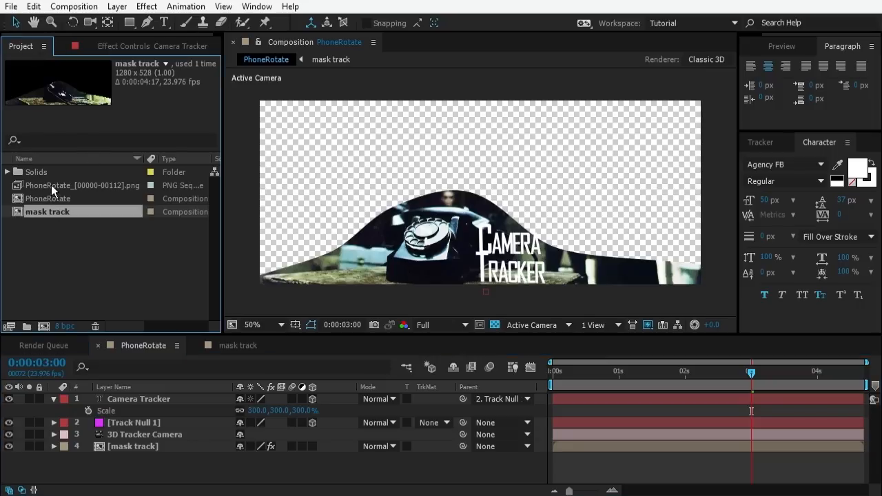
drag(51, 184, 17, 457)
click(8, 447)
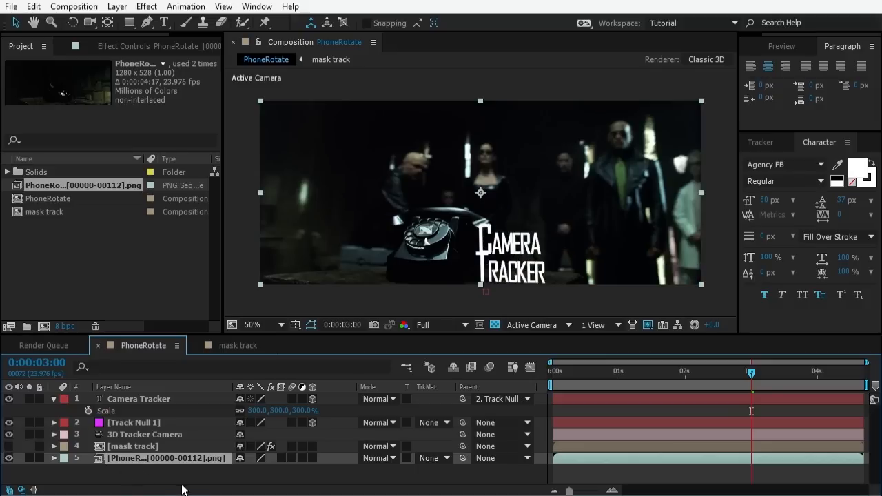
click(592, 412)
drag(690, 372, 534, 381)
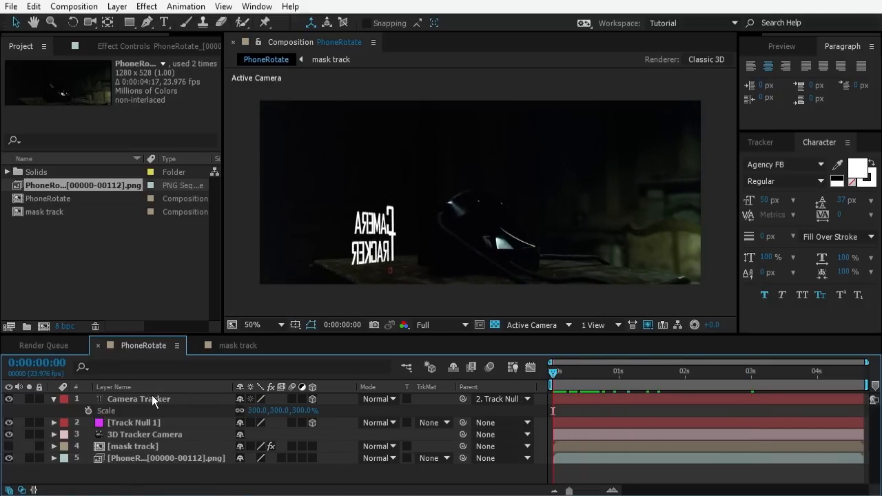
mouse_move(555, 370)
mouse_down()
mouse_move(855, 372)
mouse_move(553, 372)
mouse_up()
- Duplicate the Camera Tracker text, offset the copy along its Z axis at 0:00:00:22 and colour it light cyan (57F5FF)
click(141, 398)
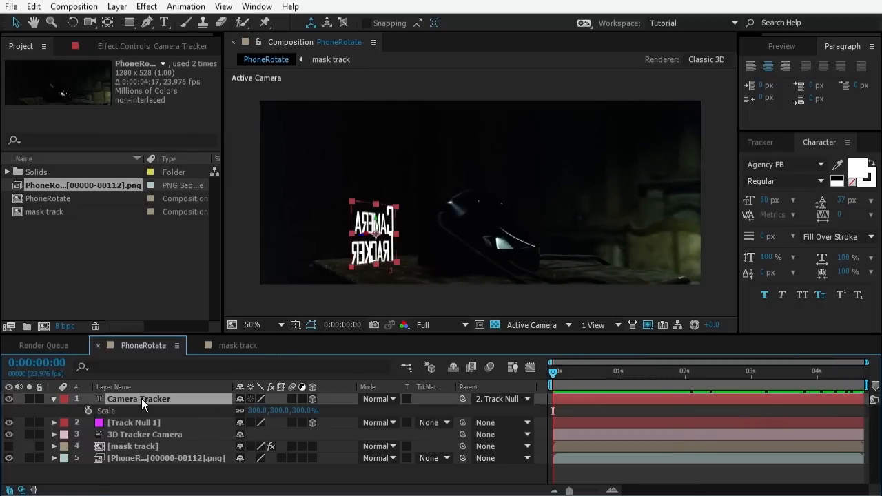
key(ctrl+d)
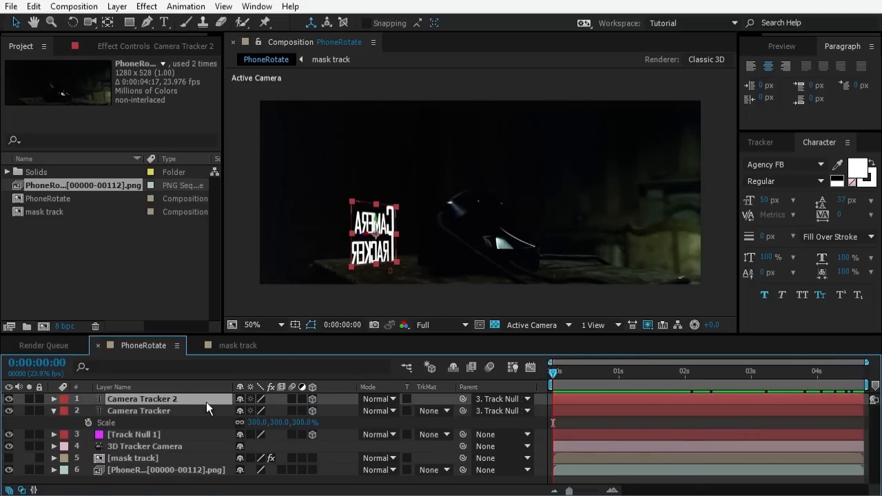
drag(559, 377, 614, 368)
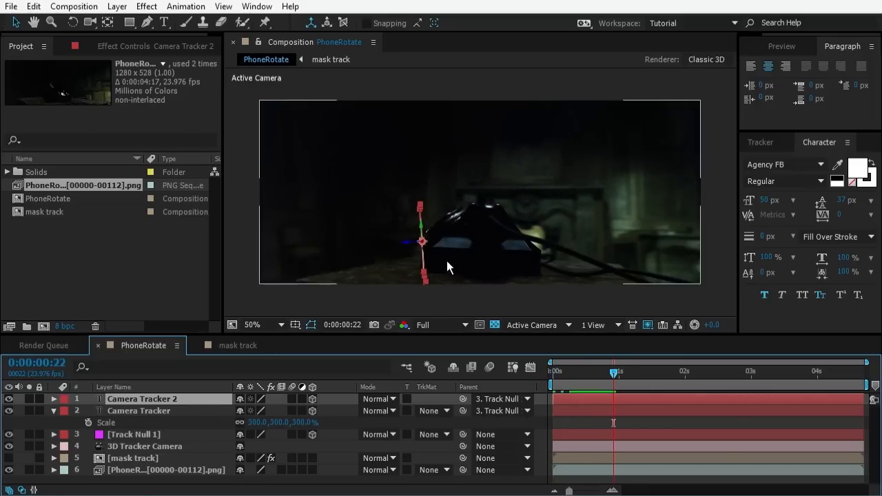
key(period)
drag(423, 269, 489, 205)
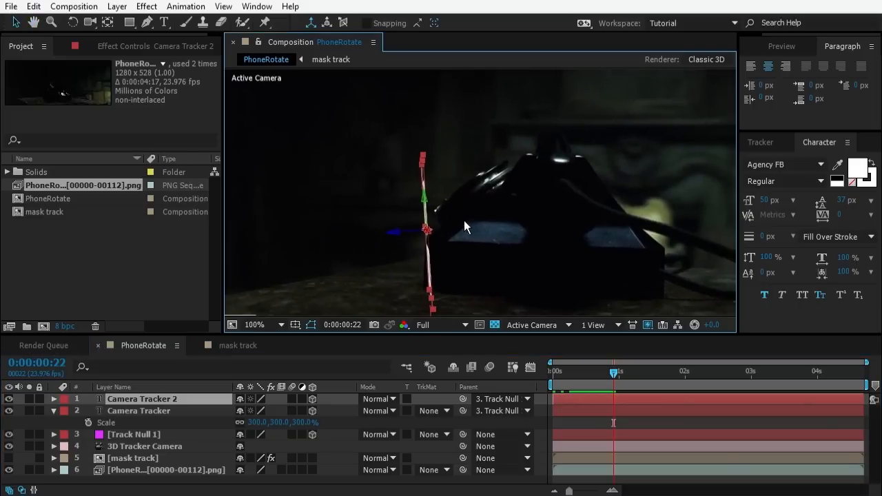
drag(390, 232, 365, 259)
click(858, 169)
click(291, 173)
key(Return)
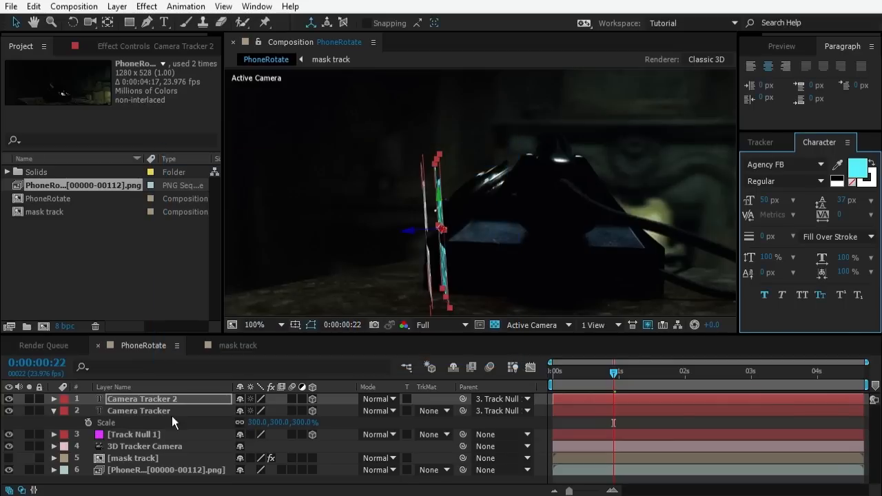
- Duplicate the cyan text layer, offset the copy further along the Z axis in the same direction and colour it deep blue
click(156, 404)
key(ctrl+d)
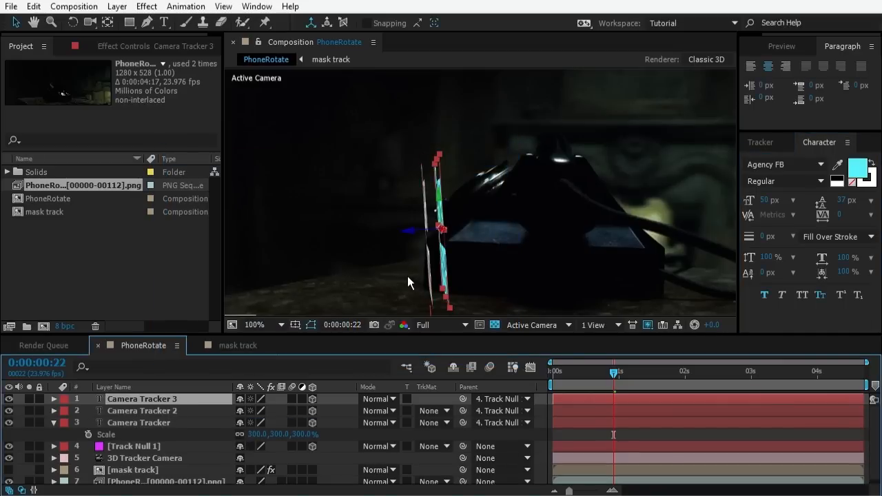
drag(410, 235, 428, 234)
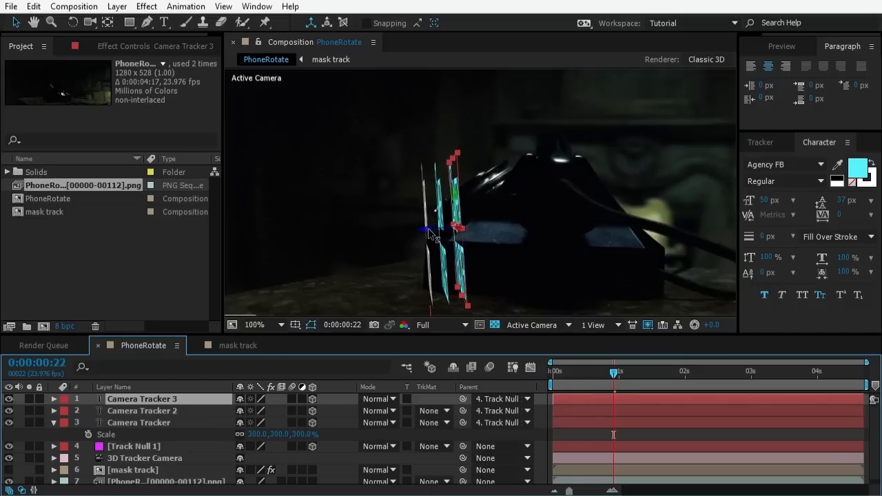
click(859, 170)
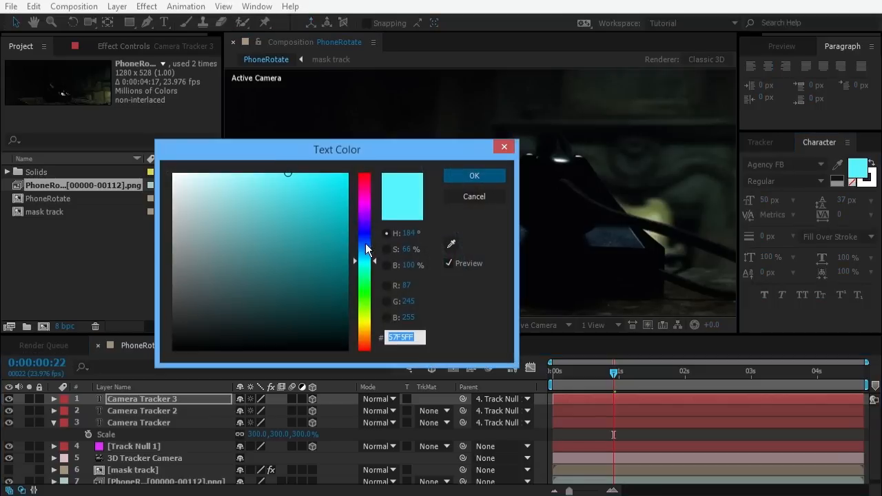
click(366, 235)
click(326, 203)
key(Return)
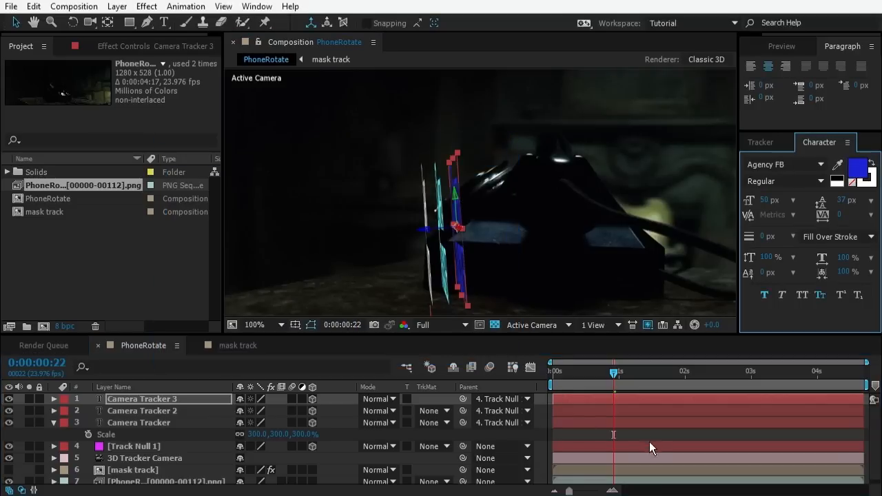
- Preview the layered text from 0:00:00:00 with the whole frame in view to check how it follows the camera
drag(610, 379, 555, 372)
scroll(565, 269, down, 2)
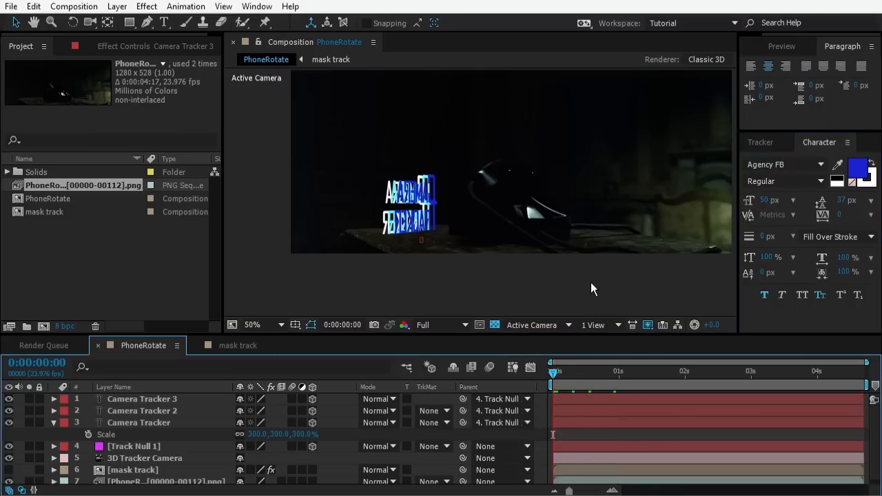
key(space)
drag(619, 196, 597, 238)
key(space)
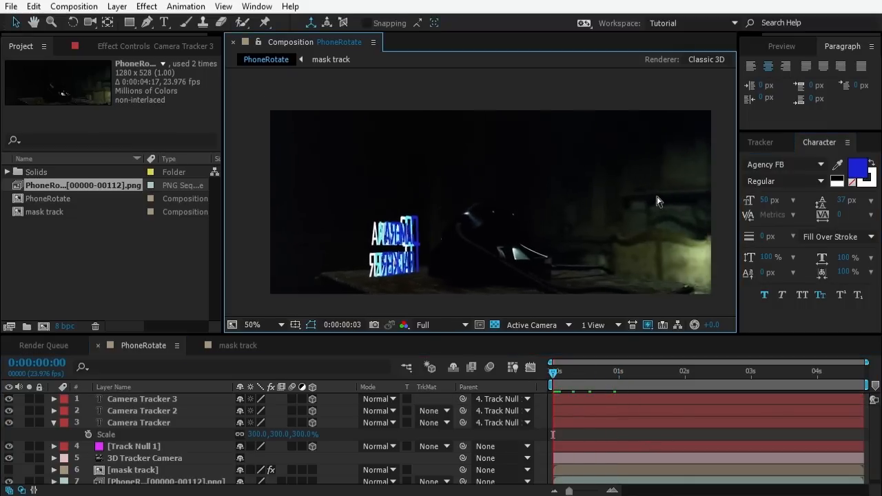